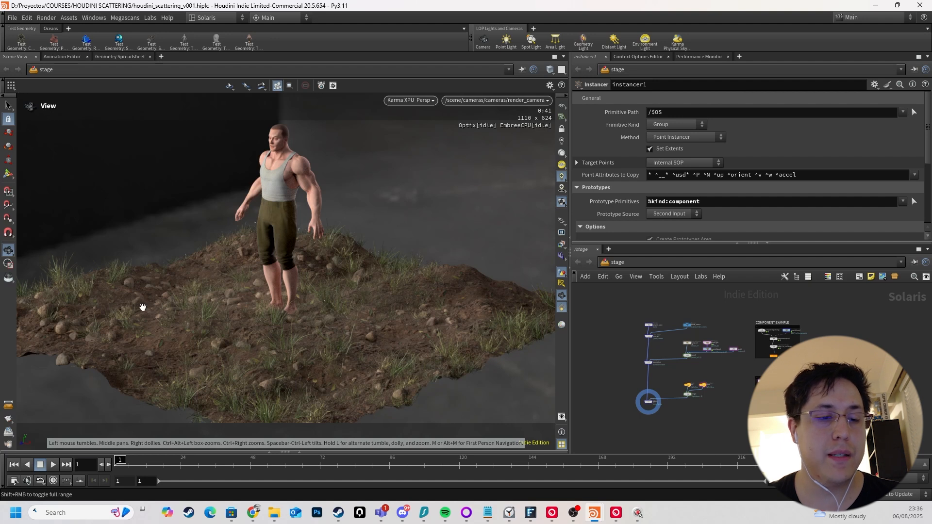
Switch the viewport renderer from Karma XPU to Houdini VK.
left_click(409, 101)
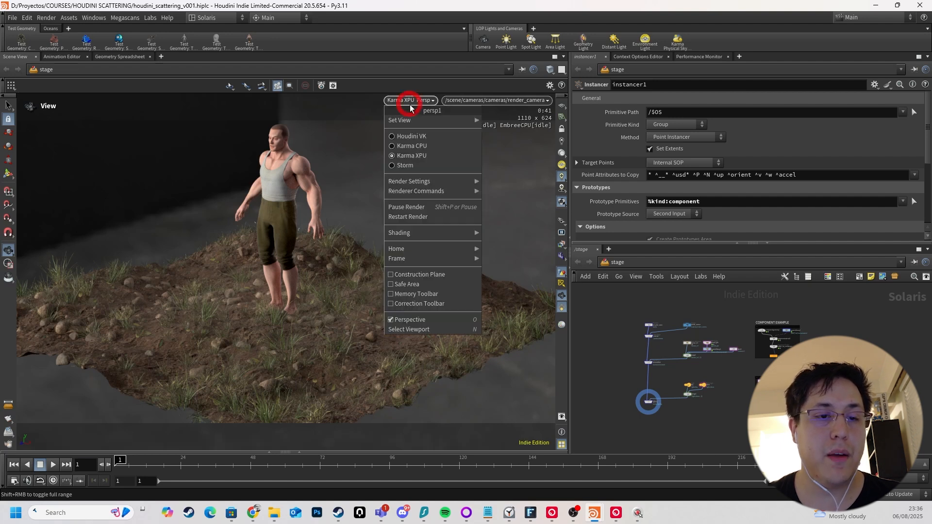
left_click(414, 136)
scroll(660, 342, "up", 5)
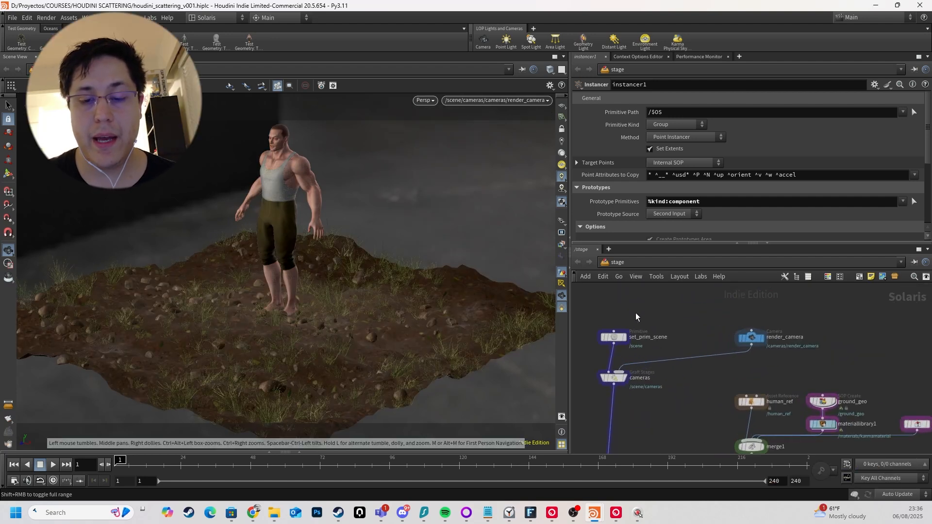
Examine the parameters of the set_prim_scene and cameras nodes, plus the render_camera node feeding them.
scroll(672, 377, "down", 3)
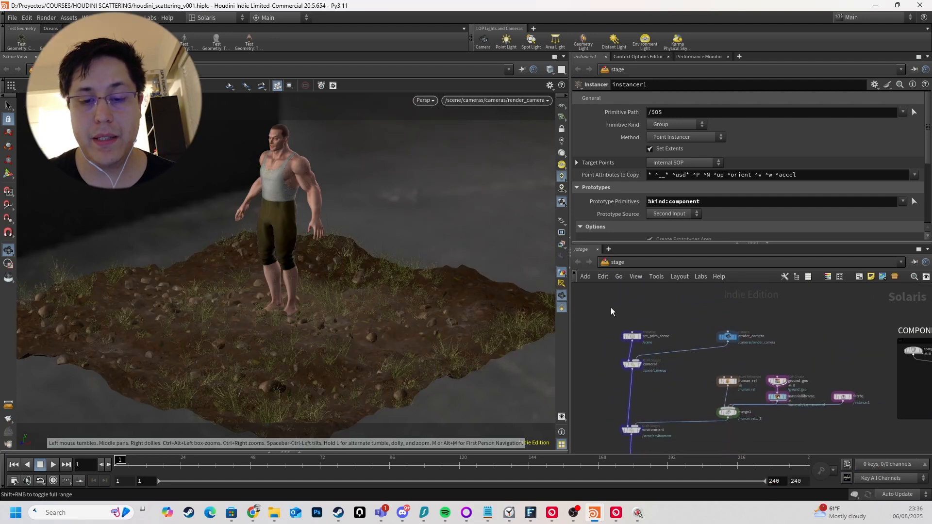
left_click_drag(610, 309, 668, 366)
left_click_drag(667, 325, 669, 339)
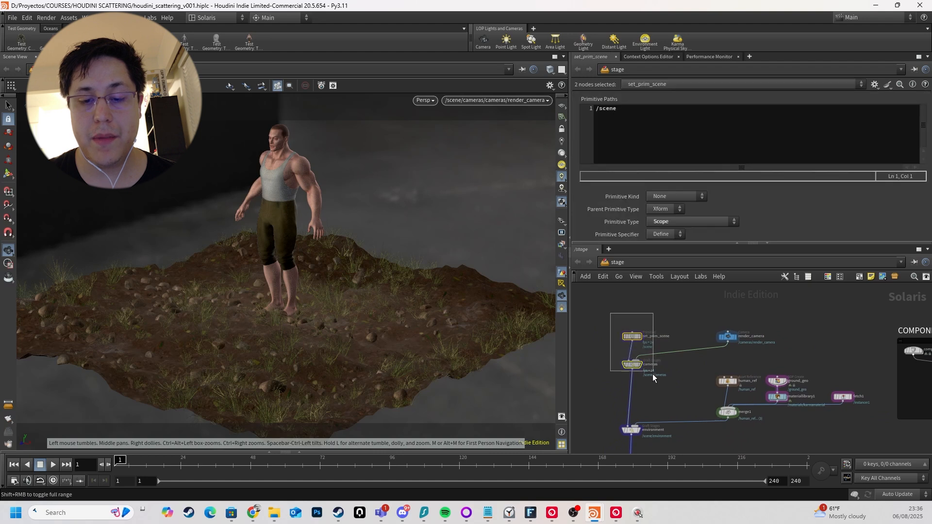
left_click_drag(653, 374, 651, 377)
left_click_drag(699, 307, 760, 350)
middle_click_drag(678, 388, 670, 350)
scroll(672, 313, "down", 1)
mouse_move(647, 392)
middle_mouse_down()
mouse_move(651, 353)
mouse_move(652, 397)
middle_mouse_up()
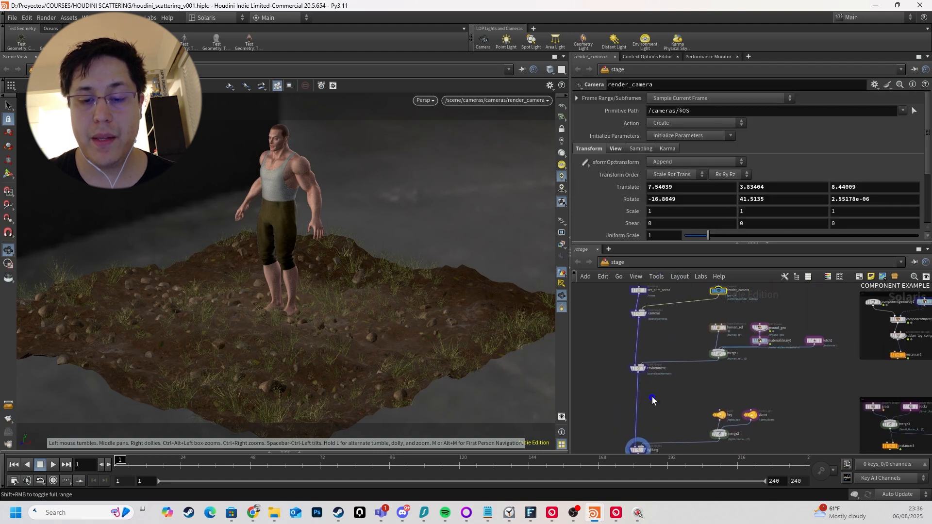
Display the environment graft stage and view it from a free perspective angle instead of the render camera.
left_click_drag(653, 364, 652, 363)
key("r")
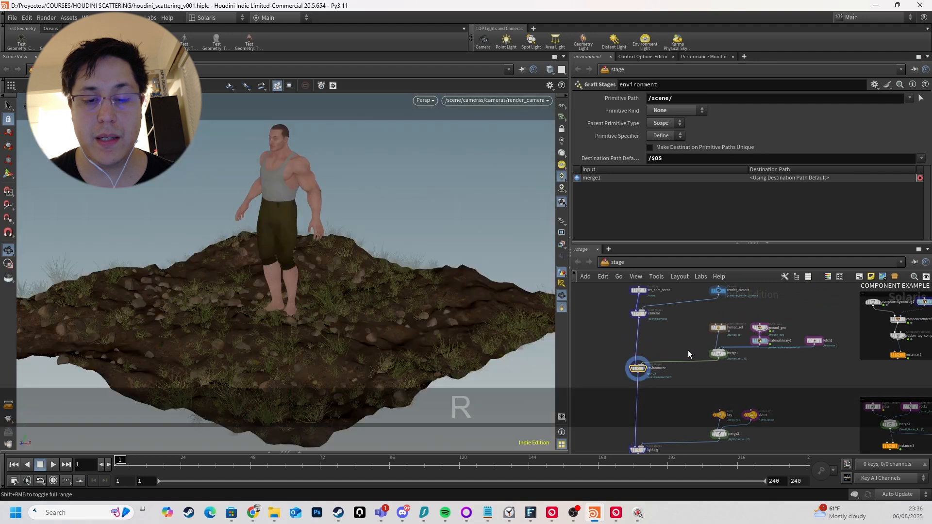
left_click_drag(392, 288, 442, 271, "alt")
key("alt+w")
key("alt+w")
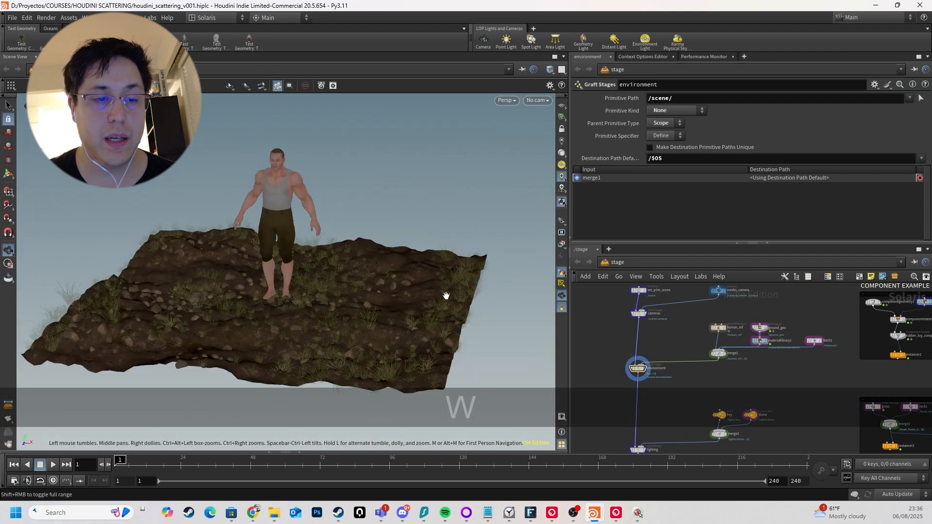
Inspect the human_ref asset reference node that feeds the environment merge.
scroll(643, 361, "up", 1)
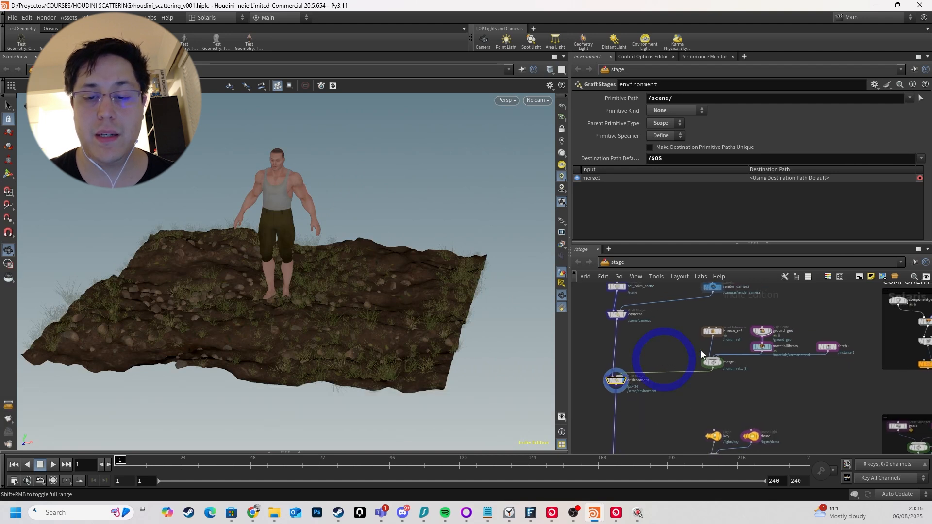
scroll(736, 322, "up", 2)
left_click_drag(728, 314, 695, 352)
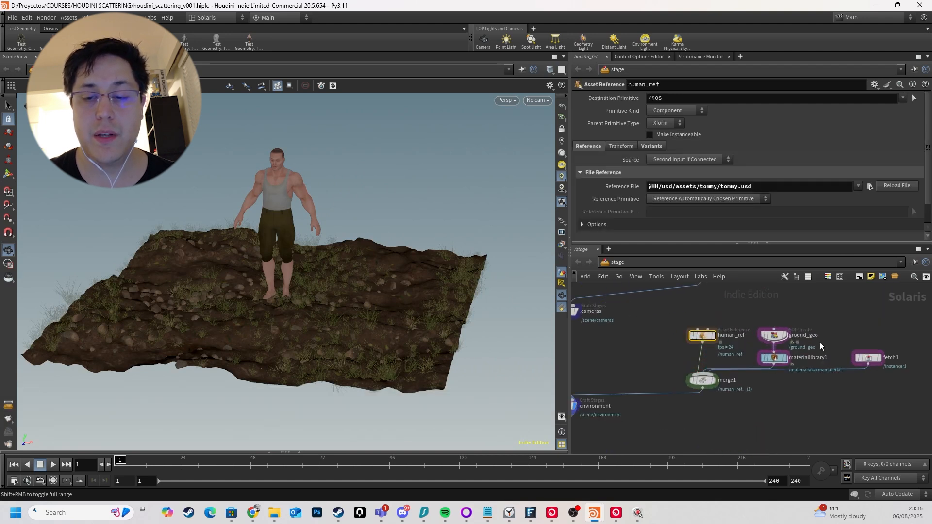
Display the materiallibrary1 output and check the ground's mesh in wireframe, returning to shaded view.
left_click(776, 362)
mouse_move(393, 289)
left_mouse_down("alt")
mouse_move(370, 308)
mouse_move(339, 377)
mouse_move(337, 240)
mouse_move(340, 323)
mouse_move(337, 308)
left_mouse_up("alt")
middle_click_drag(360, 298, 408, 294, "alt")
key("w")
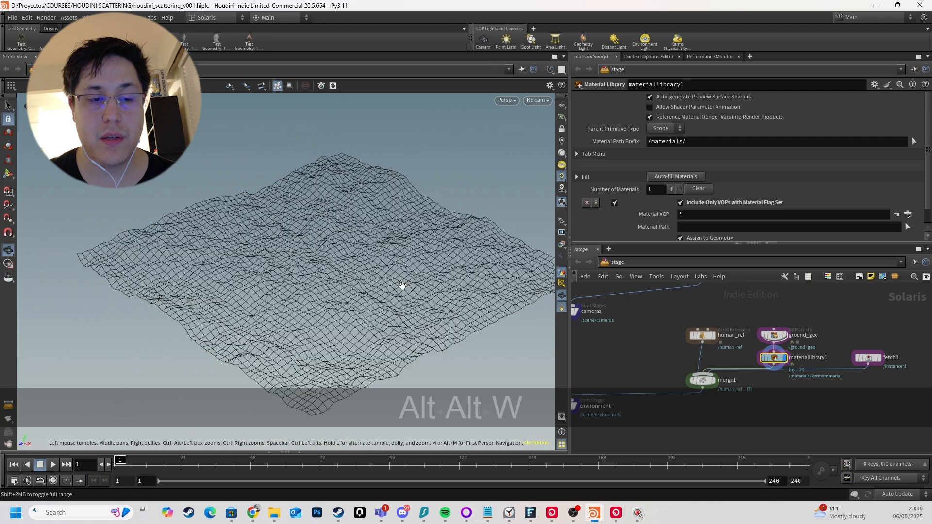
key("w")
Enter the ground_geo node's geometry network and view its terrain output.
left_click(774, 335)
double_click(774, 335)
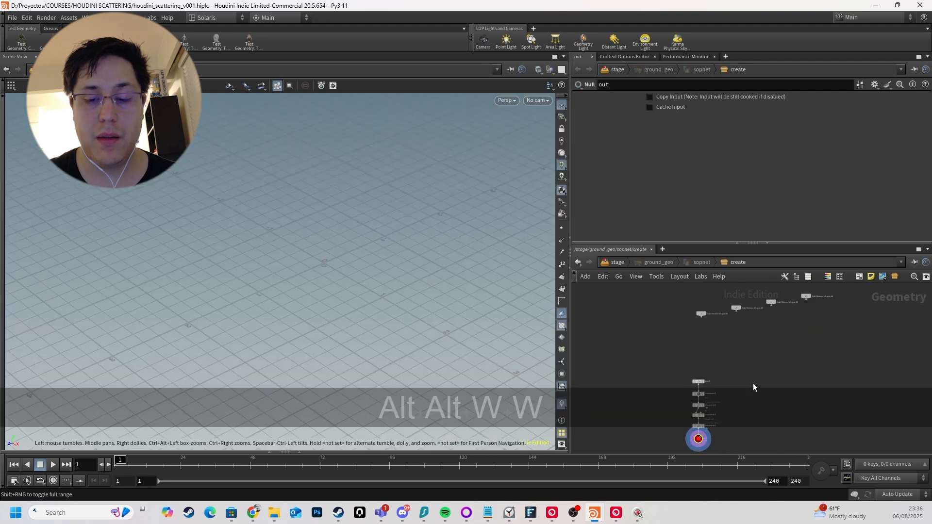
left_click_drag(377, 316, 383, 308, "alt")
scroll(754, 315, "up", 4)
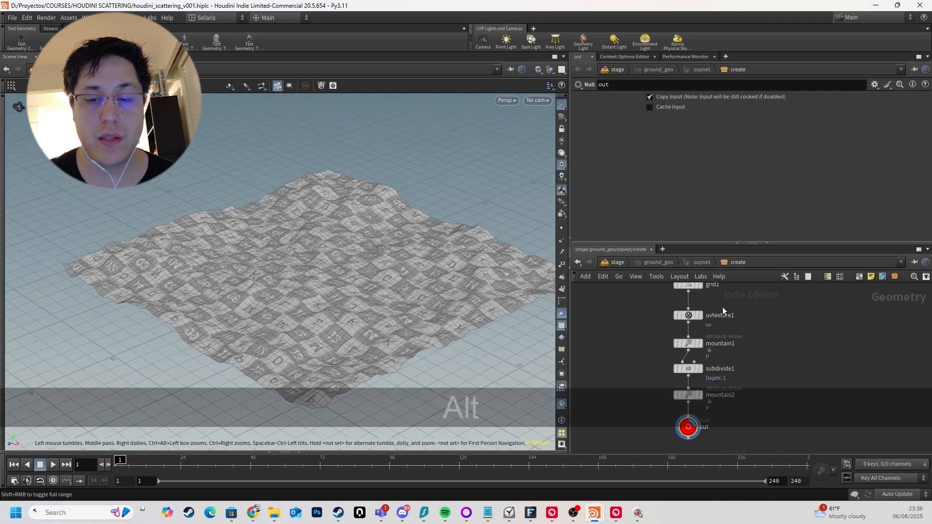
Review how the terrain is built by displaying the network's stages from grid1 through uvtexture1 and mountain1 to out.
left_click(700, 295)
key("r")
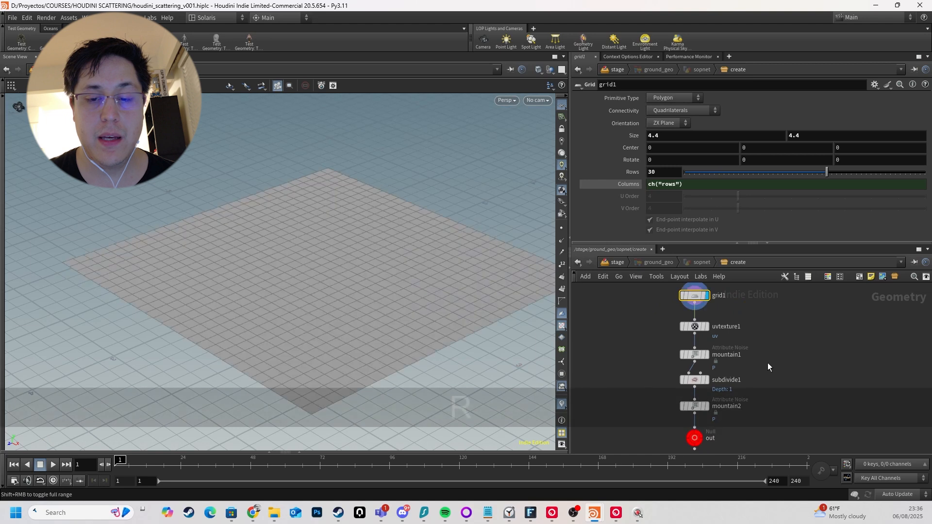
left_click(699, 329)
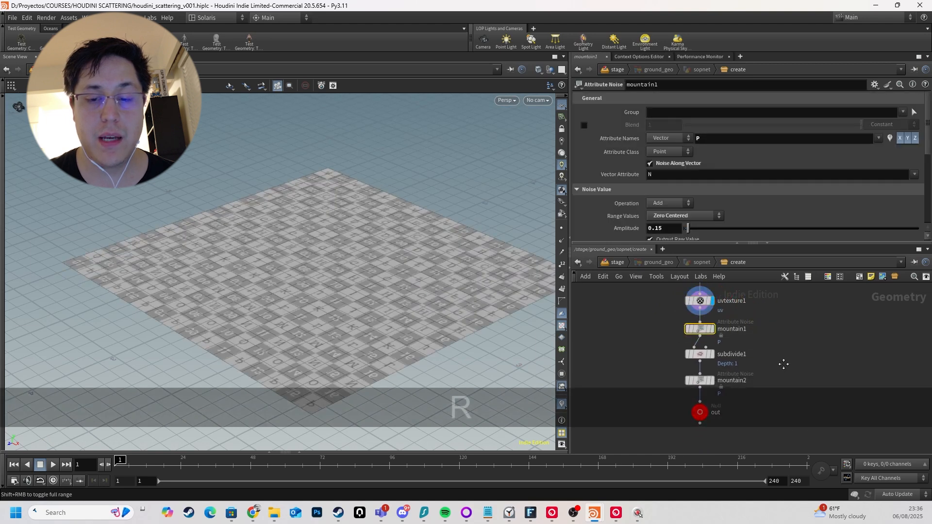
middle_click_drag(783, 364, 794, 327)
key("r")
left_click_drag(742, 339, 664, 389)
key("r")
middle_click_drag(812, 361, 816, 344)
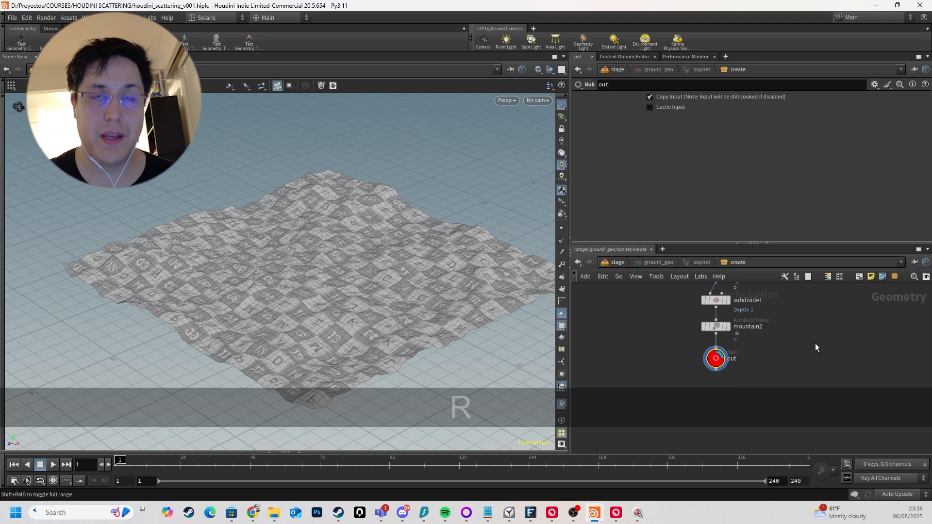
Return to the stage level and display the fetch1 node to examine the scattered rocks and grass alone.
key("u")
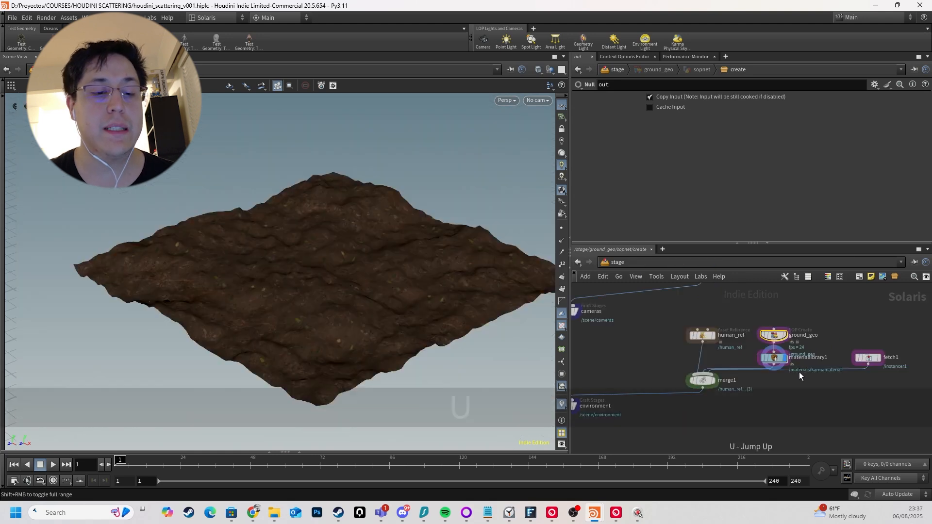
scroll(755, 383, "down", 1)
middle_click_drag(795, 394, 781, 362)
scroll(782, 361, "down", 2)
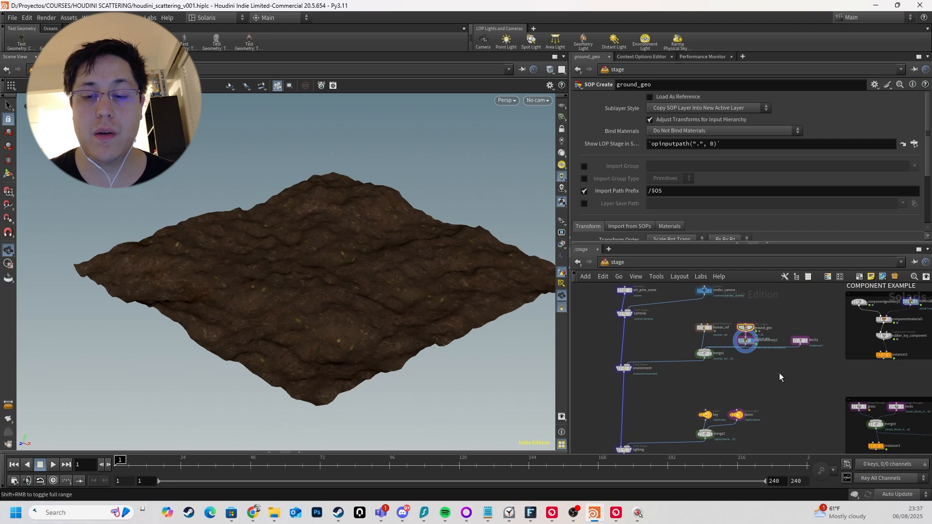
left_click(807, 342)
key("r")
scroll(811, 345, "up", 1)
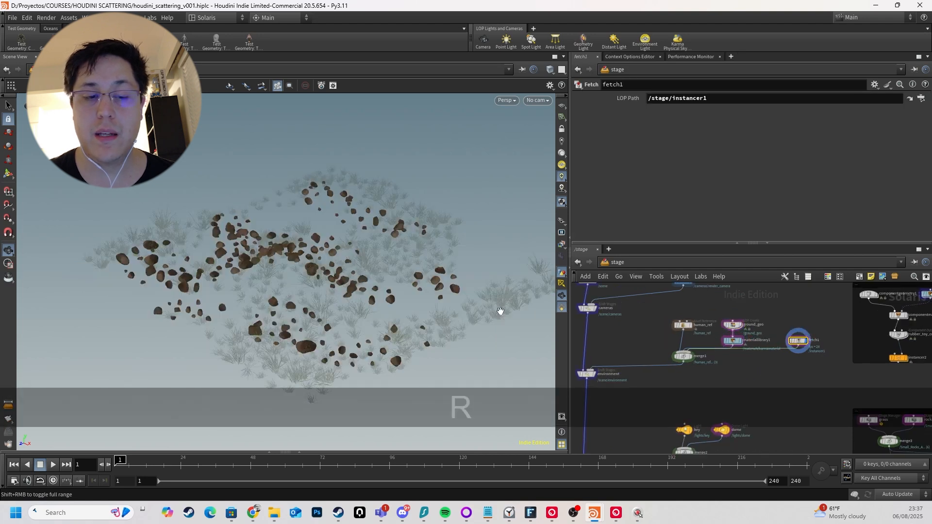
left_click_drag(499, 313, 389, 307, "alt")
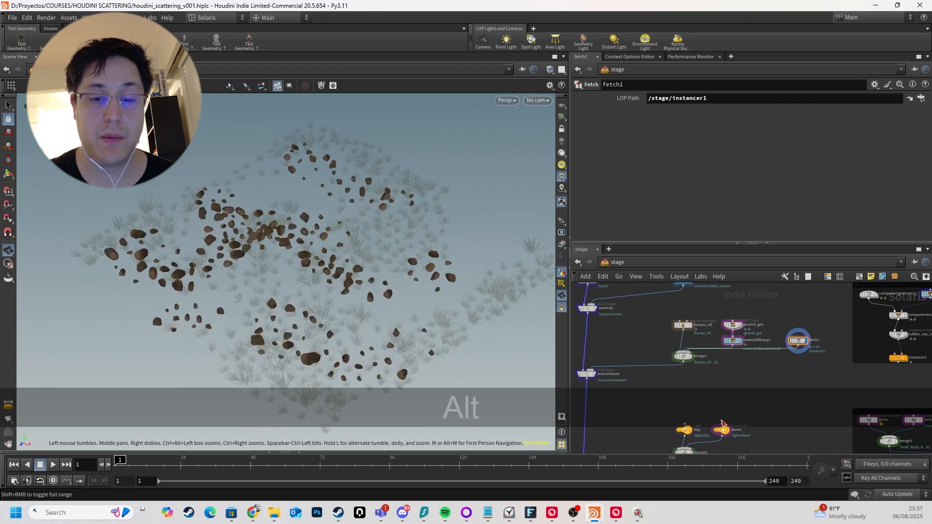
Display the lighting graft stage and view the complete lit scene from a free angle.
scroll(697, 407, "down", 2)
middle_click_drag(674, 409, 678, 337)
left_click_drag(642, 338, 620, 380)
key("r")
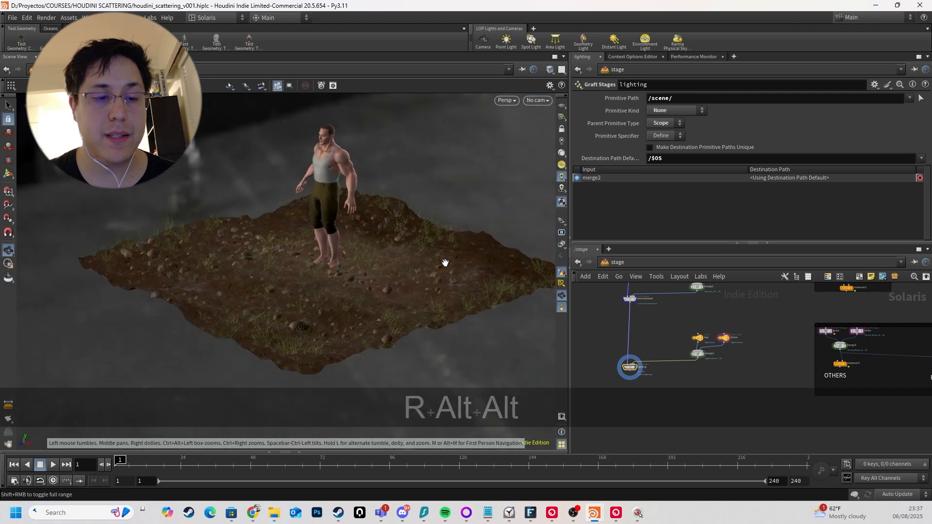
left_click_drag(446, 262, 423, 277, "alt")
Redisplay fetch1 and check which node its LOP Path references.
scroll(785, 357, "down", 3)
middle_click_drag(772, 346, 723, 361)
scroll(737, 334, "up", 5)
left_click_drag(740, 351, 740, 352)
key("r")
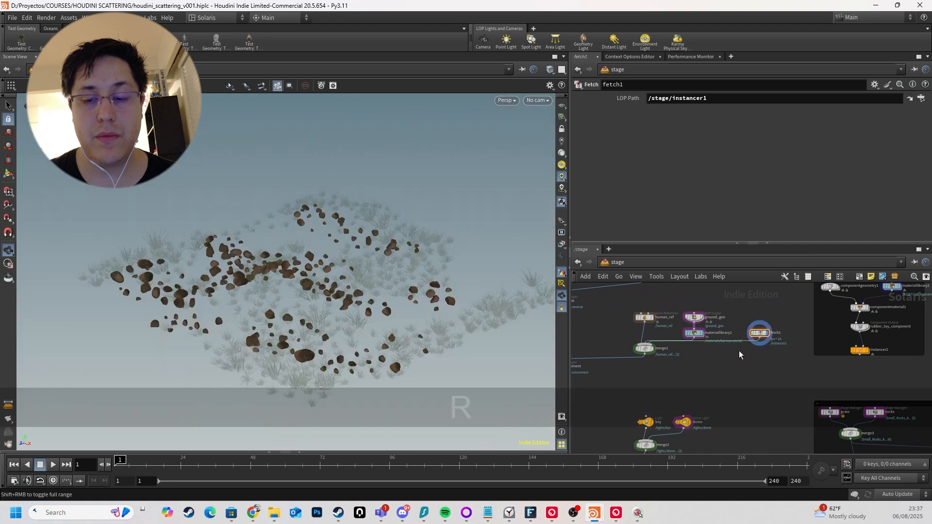
scroll(740, 351, "down", 4)
scroll(779, 365, "up", 5)
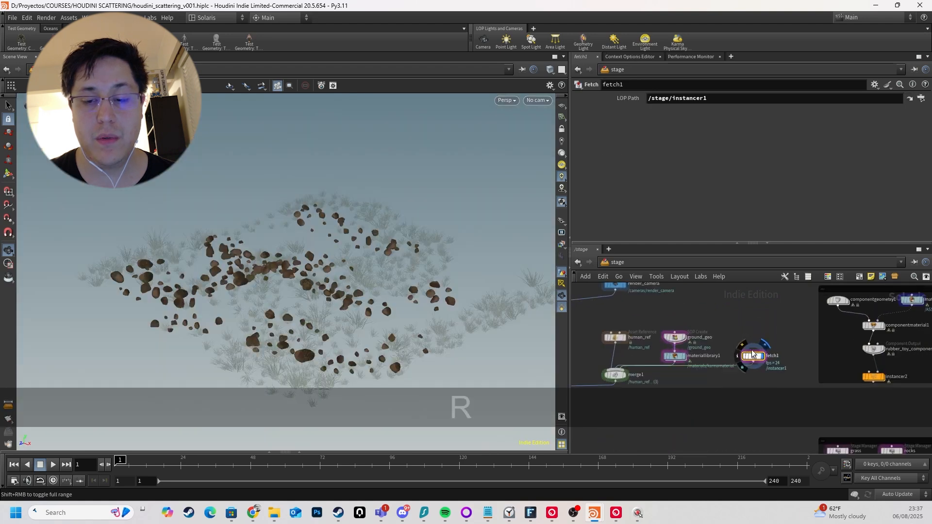
left_click_drag(659, 100, 705, 100)
Display the instancer1 node in the BY NAME ATTRIBUTE section and examine its scattered instances.
scroll(761, 329, "down", 4)
middle_click_drag(727, 332, 631, 286)
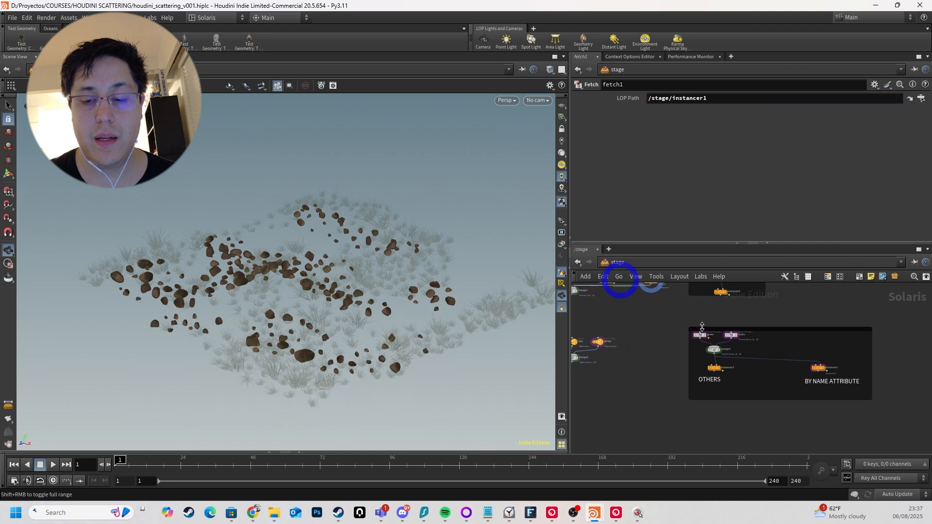
scroll(817, 376, "up", 5)
left_click_drag(868, 331, 812, 370)
key("r")
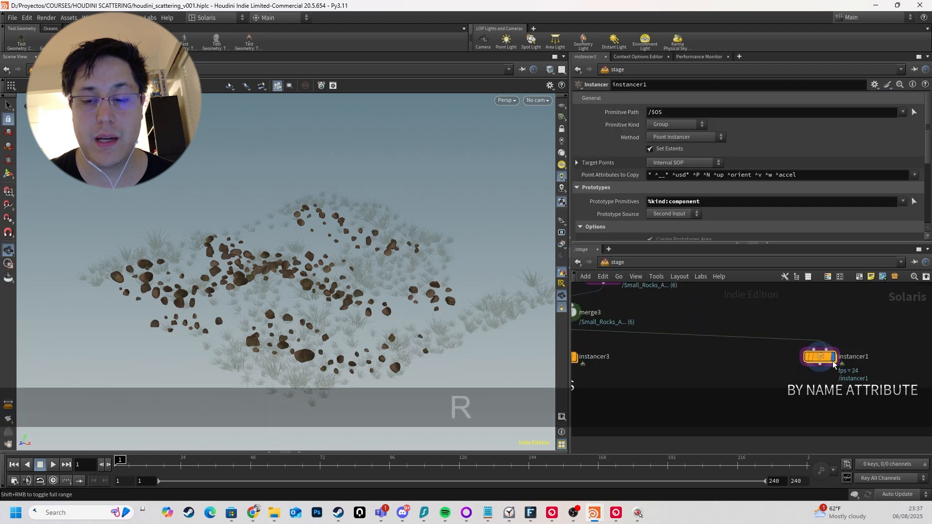
mouse_move(376, 282)
left_mouse_down("alt")
mouse_move(384, 329)
mouse_move(389, 308)
mouse_move(344, 261)
mouse_move(363, 290)
left_mouse_up("alt")
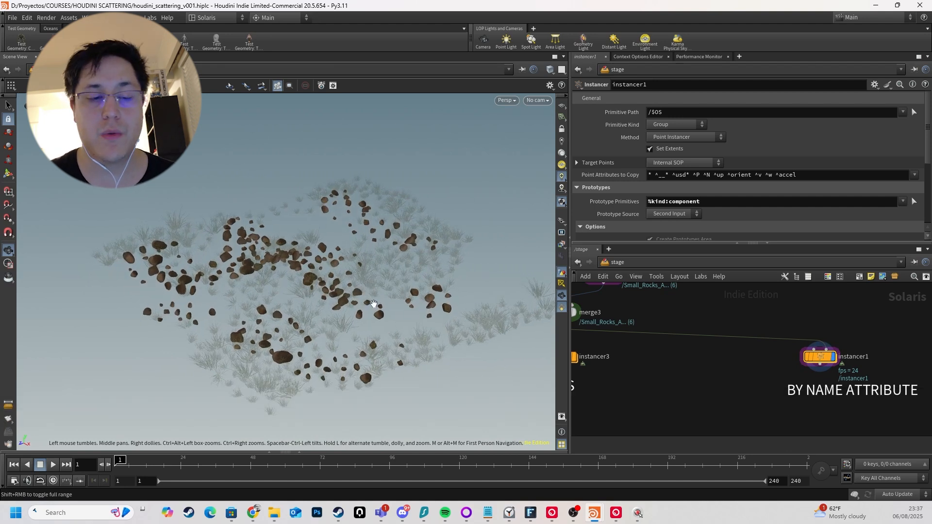
Locate the COMPONENT EXAMPLE network box above the scattering setups.
scroll(615, 347, "down", 3)
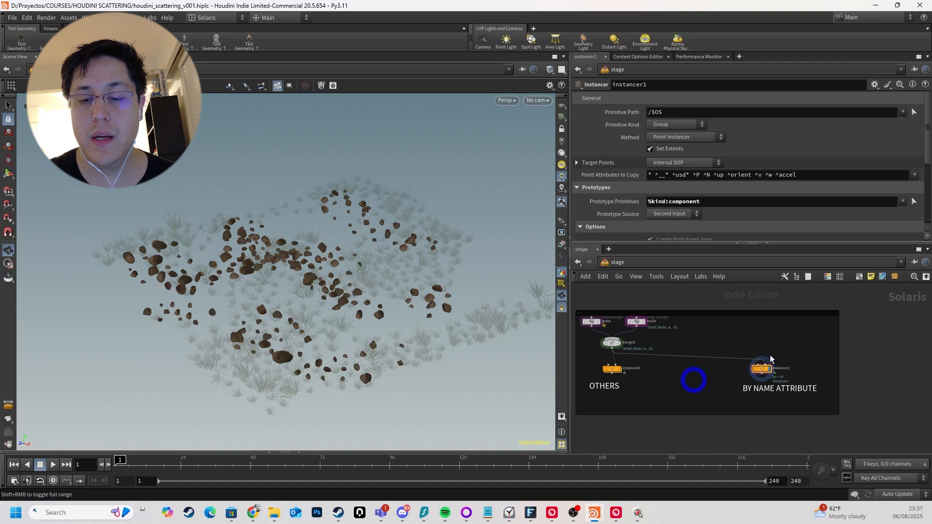
middle_click_drag(721, 336, 747, 374)
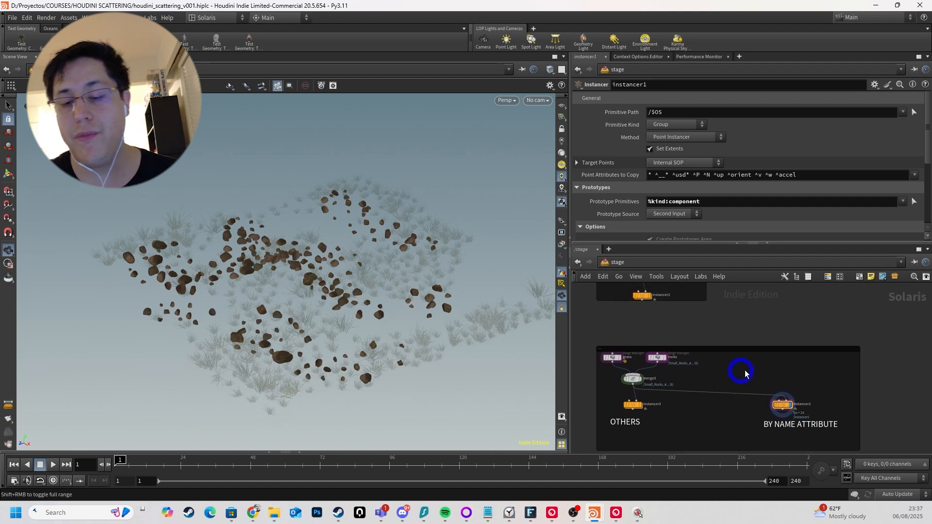
middle_click_drag(713, 320, 743, 387)
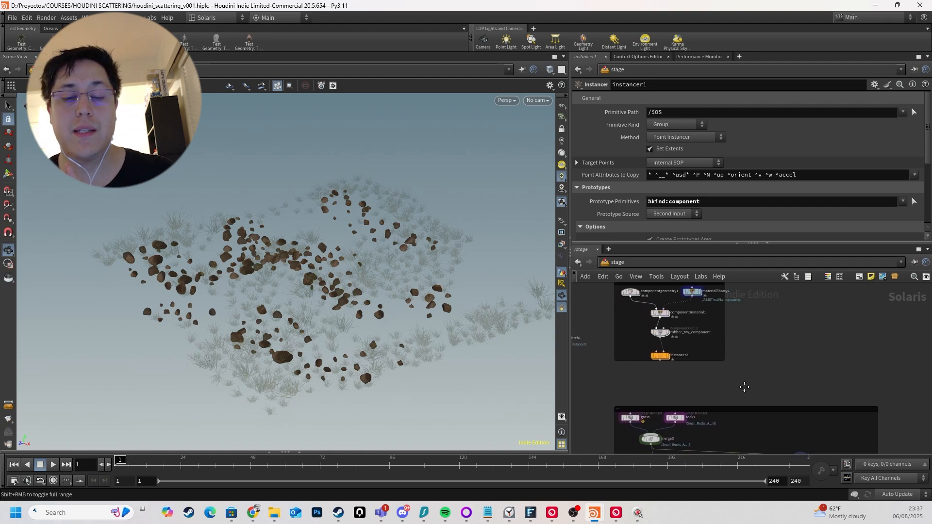
middle_click_drag(756, 348, 757, 356)
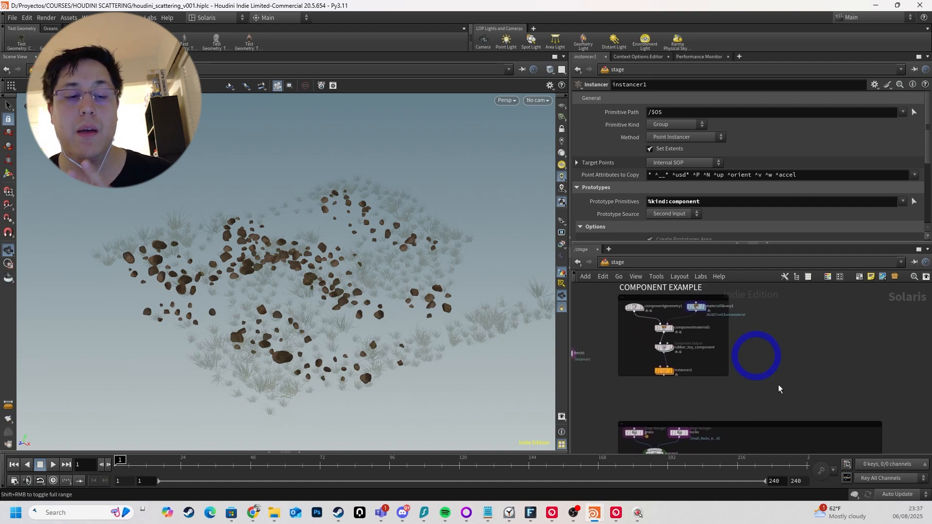
Reveal the scene graph pane below the viewport and select the four component builder nodes in the COMPONENT EXAMPLE box.
left_click(269, 453)
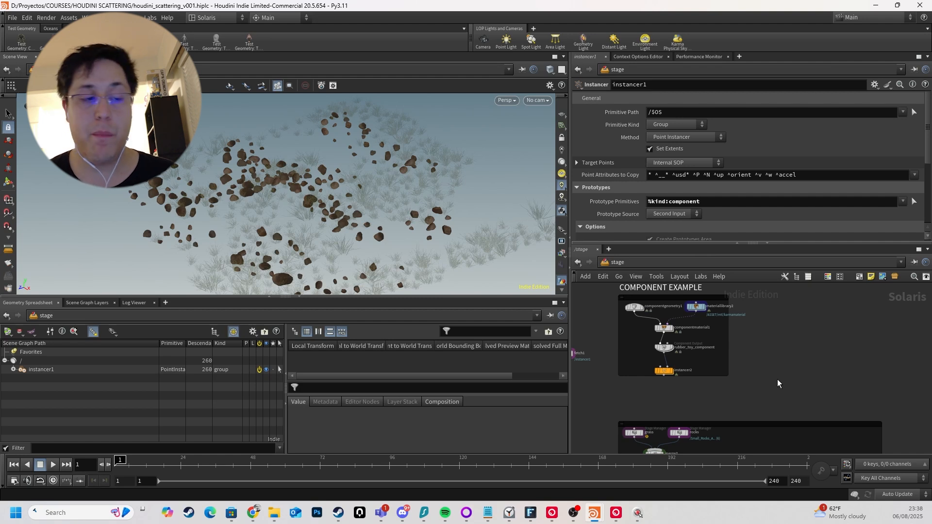
scroll(680, 326, "up", 2)
middle_click_drag(719, 333, 790, 363)
scroll(701, 336, "down", 3)
scroll(701, 337, "up", 2)
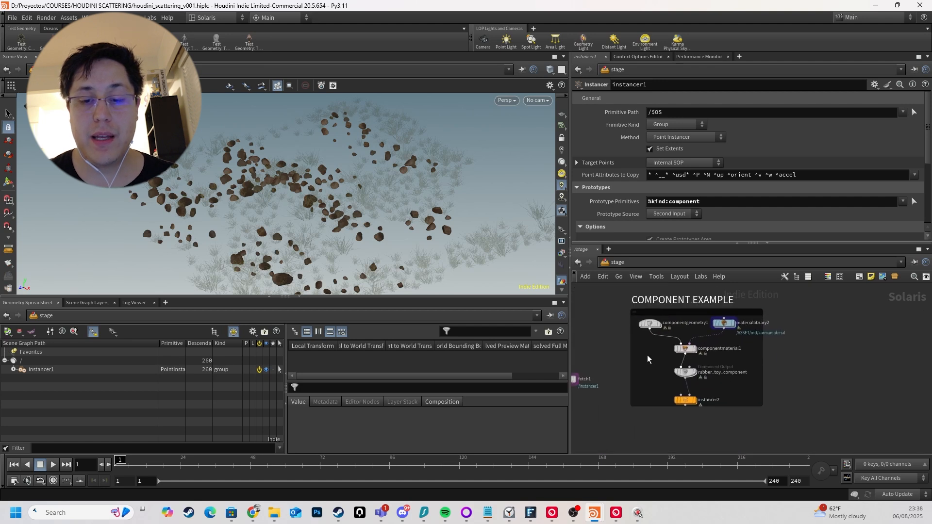
left_click_drag(754, 377, 640, 318)
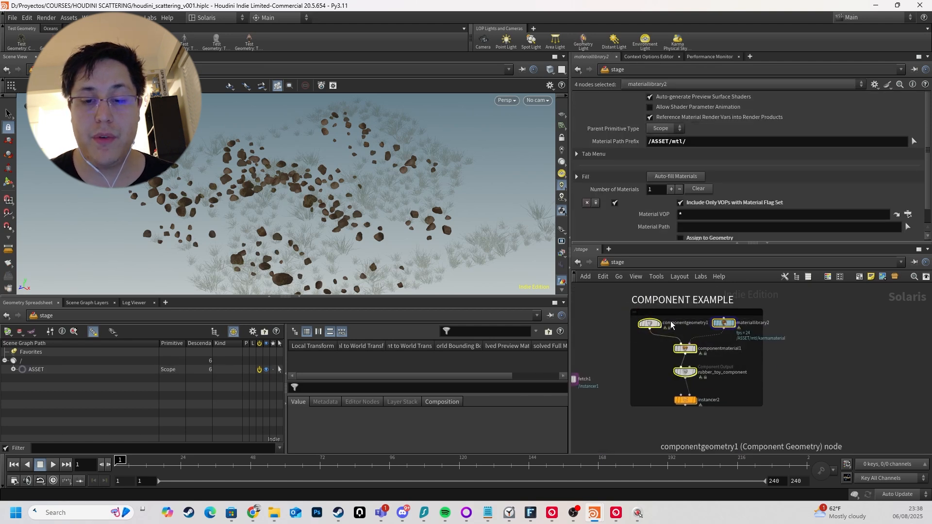
Display the rubber_toy_component output node and examine the toy model in the viewport.
scroll(671, 323, "up", 3)
left_click_drag(652, 421, 730, 394)
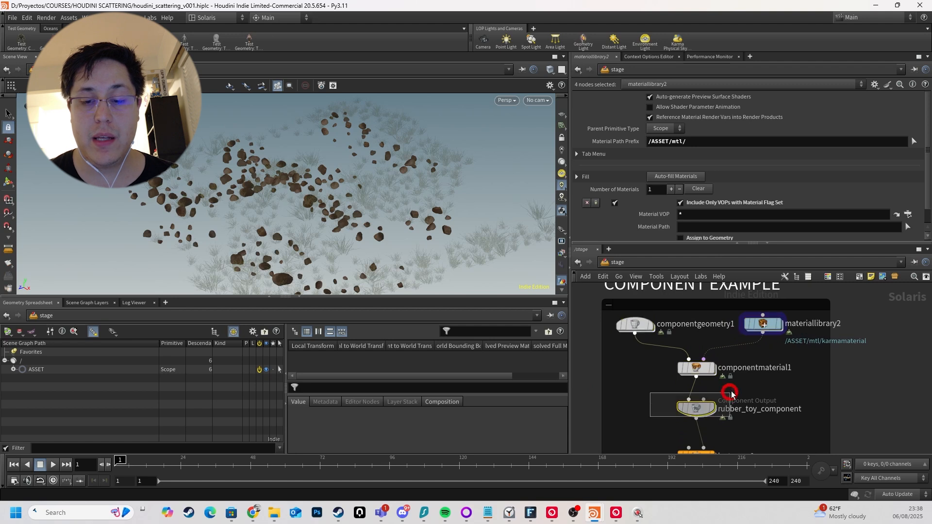
key("r")
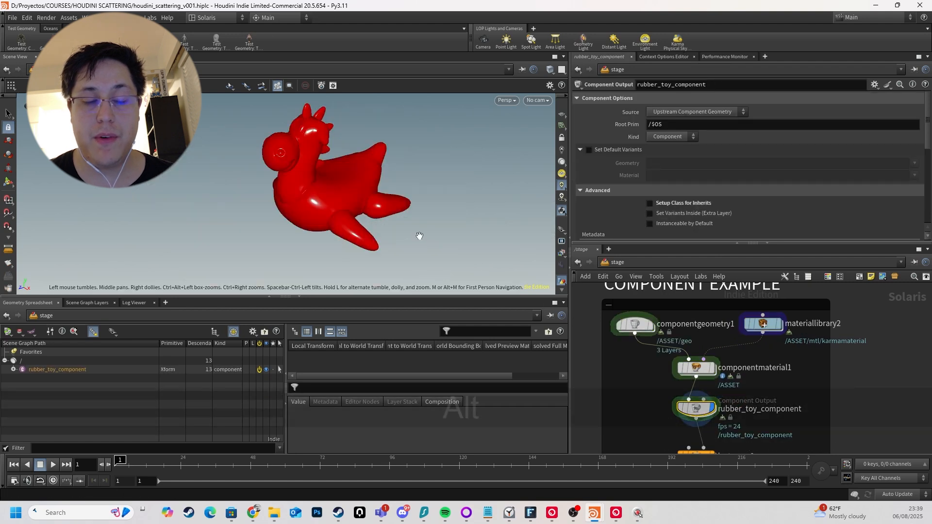
left_click_drag(419, 202, 439, 202, "alt")
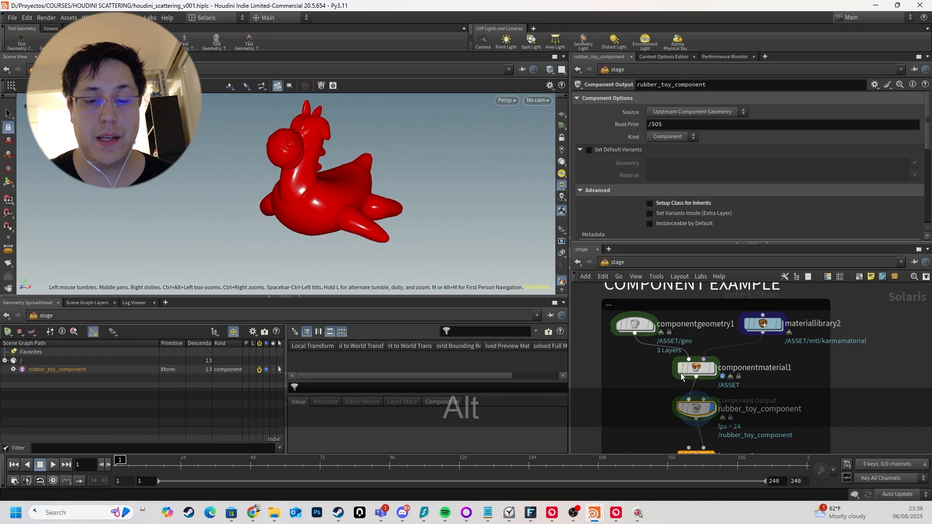
Add a Component Builder setup in the empty area beside the COMPONENT EXAMPLE network box.
scroll(723, 359, "down", 4)
scroll(725, 344, "up", 2)
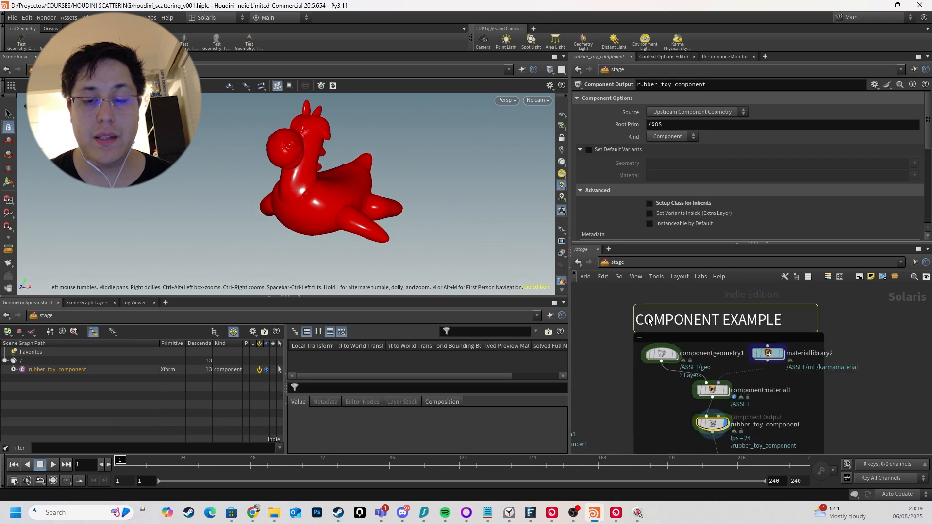
scroll(763, 366, "down", 2)
scroll(805, 369, "up", 3)
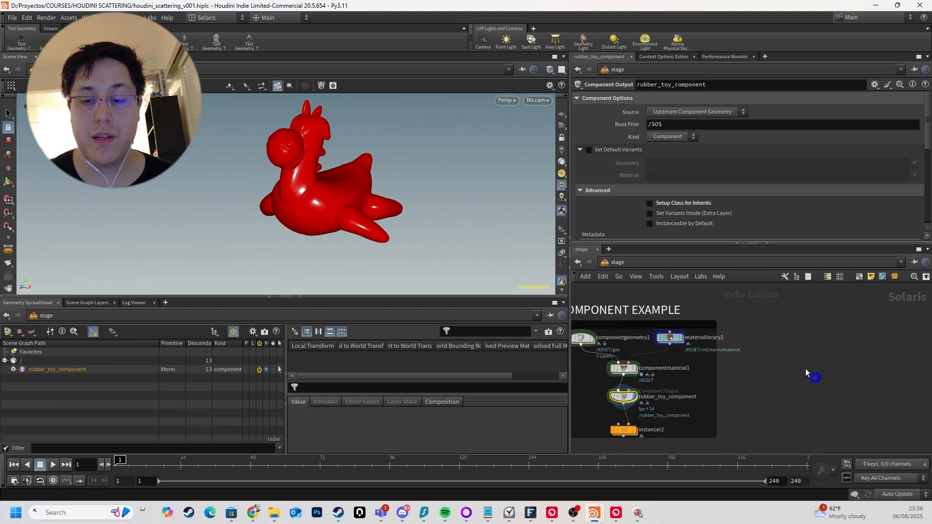
left_click(769, 342)
key("Tab")
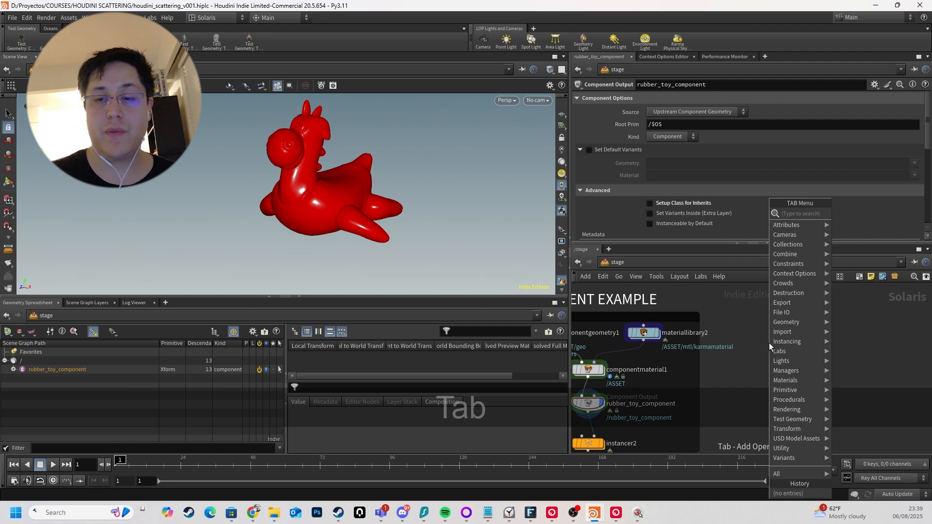
type("componen")
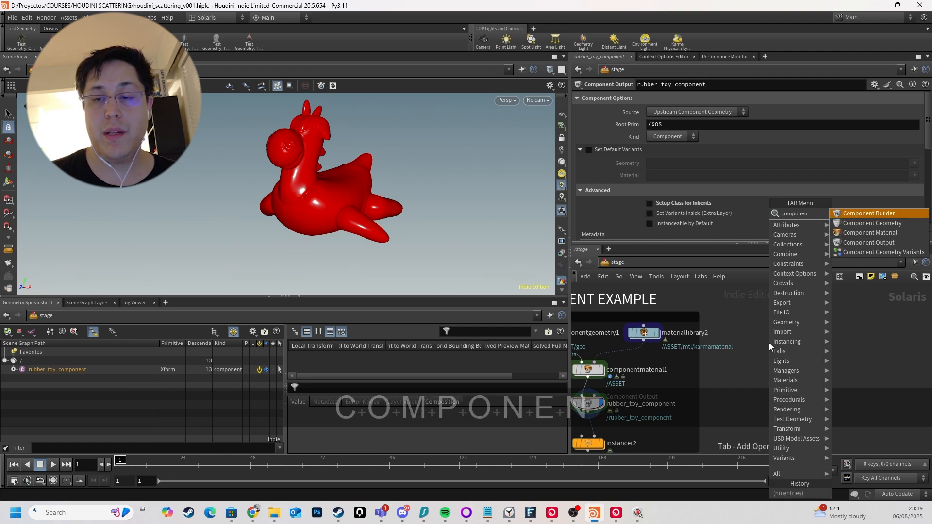
key("Return")
key("Return")
scroll(758, 341, "down", 3)
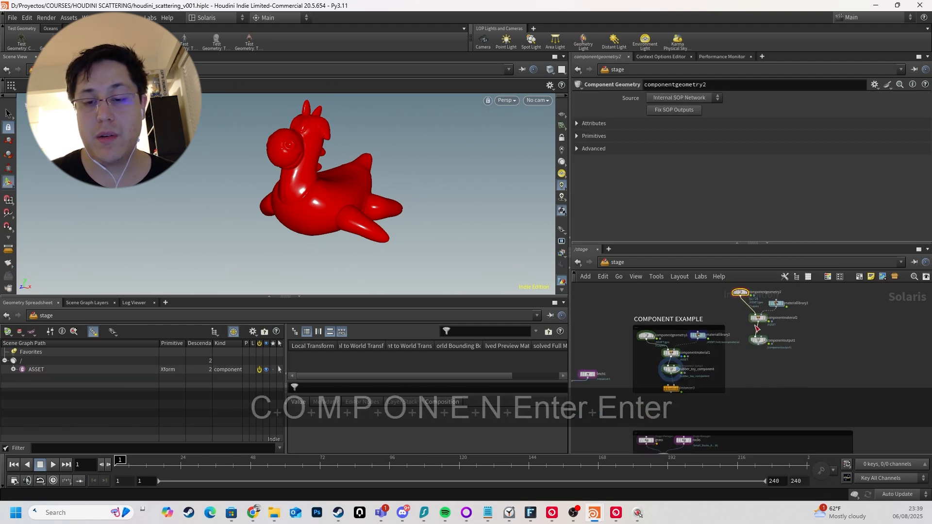
Select the four new component builder nodes and reposition them together beside the COMPONENT EXAMPLE box.
left_click_drag(799, 363, 744, 294)
left_click_drag(746, 314, 751, 318)
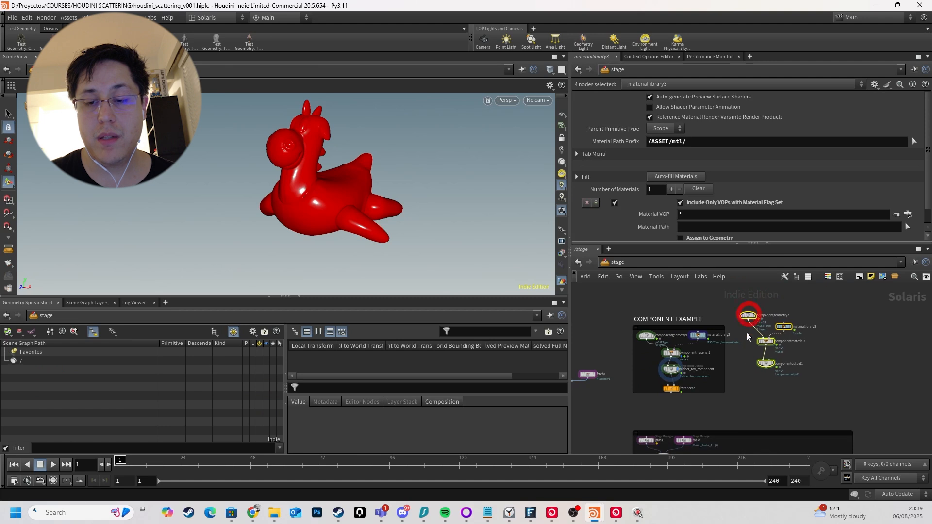
left_click(743, 382)
Look inside the new componentgeometry2 node, examine its default, proxy and simproxy outputs, and return to the stage.
scroll(737, 328, "up", 2)
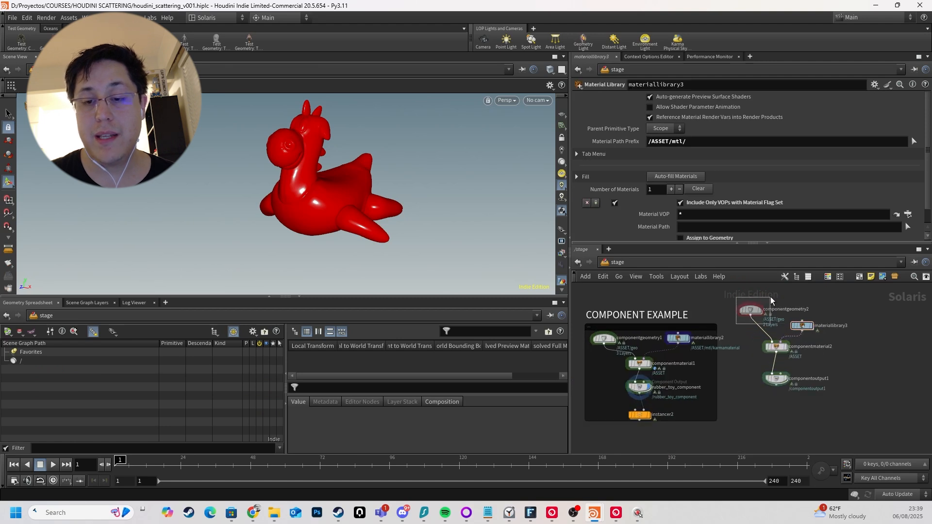
left_click(751, 310)
scroll(754, 314, "up", 3)
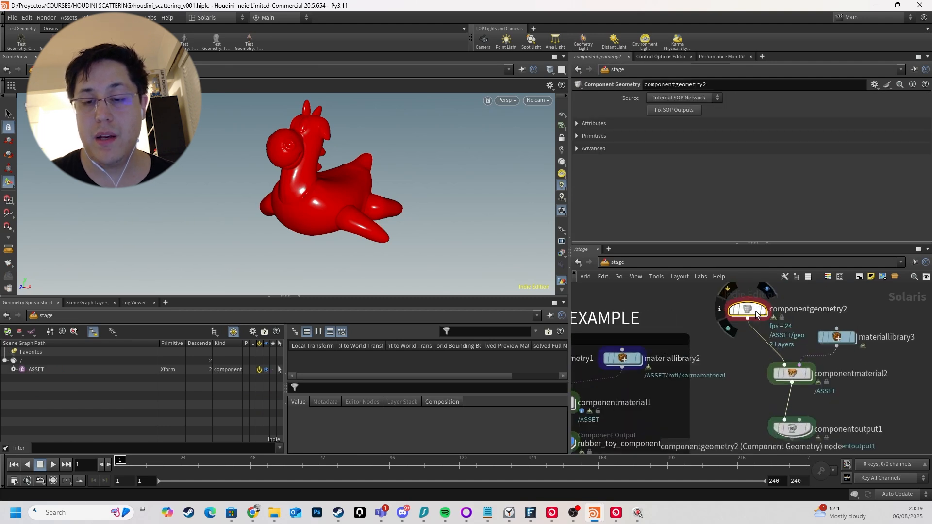
double_click(756, 313)
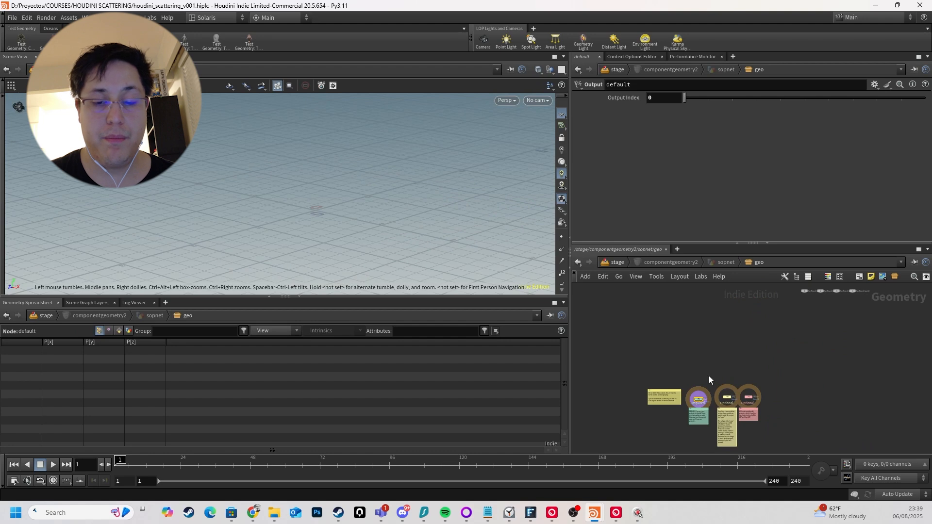
scroll(738, 391, "up", 3)
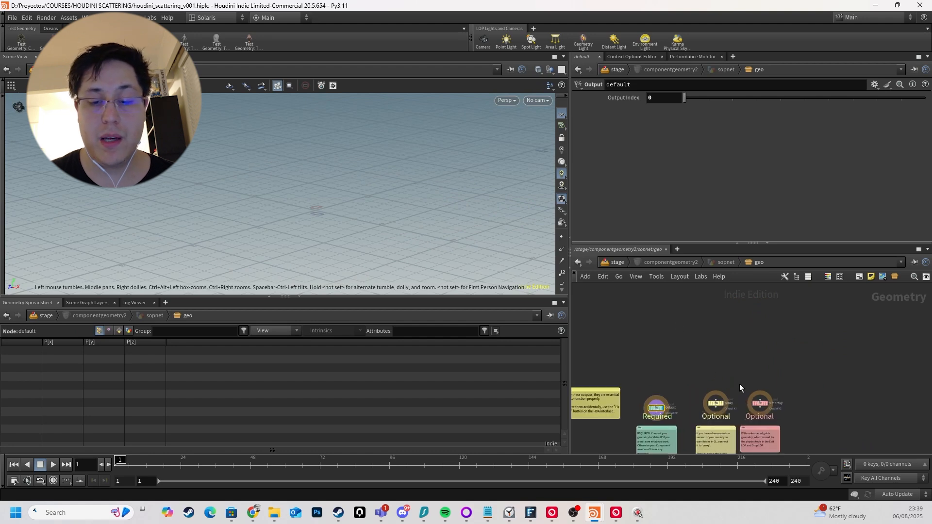
scroll(709, 389, "up", 2)
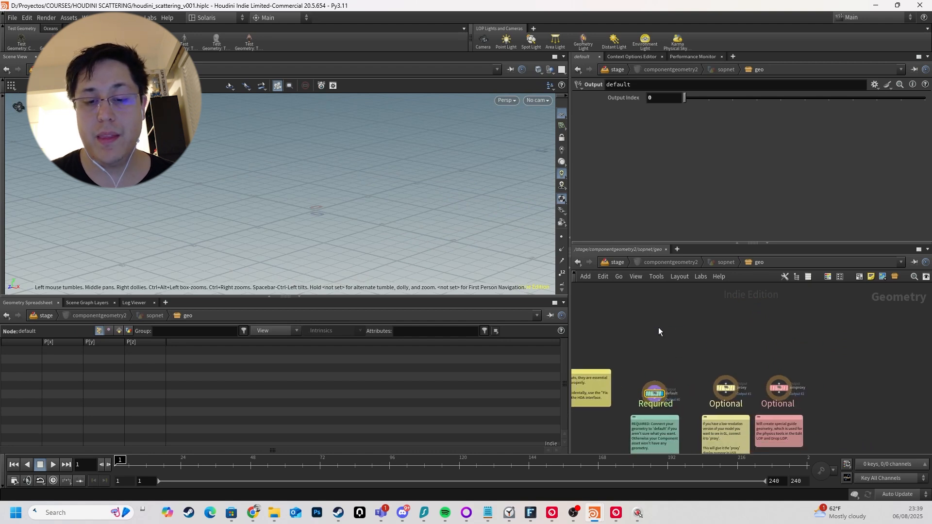
left_click(726, 388)
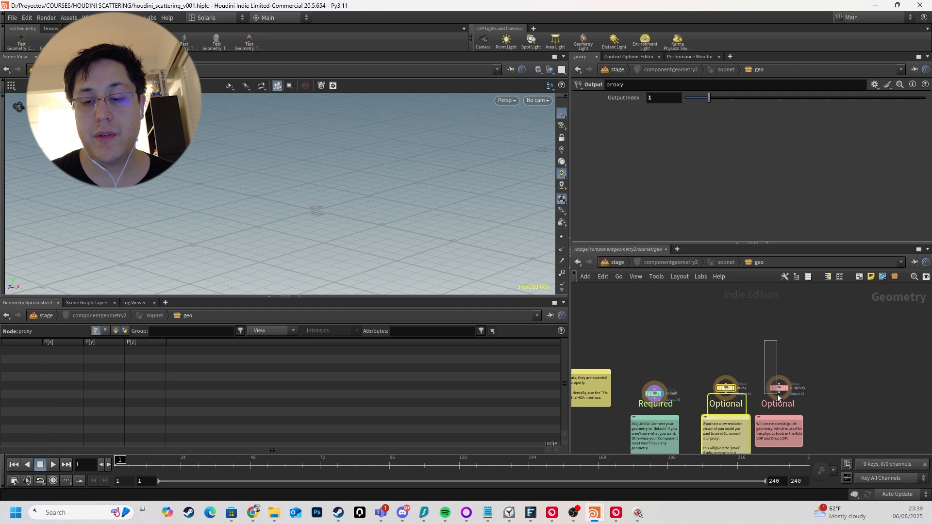
left_click_drag(777, 394, 778, 394)
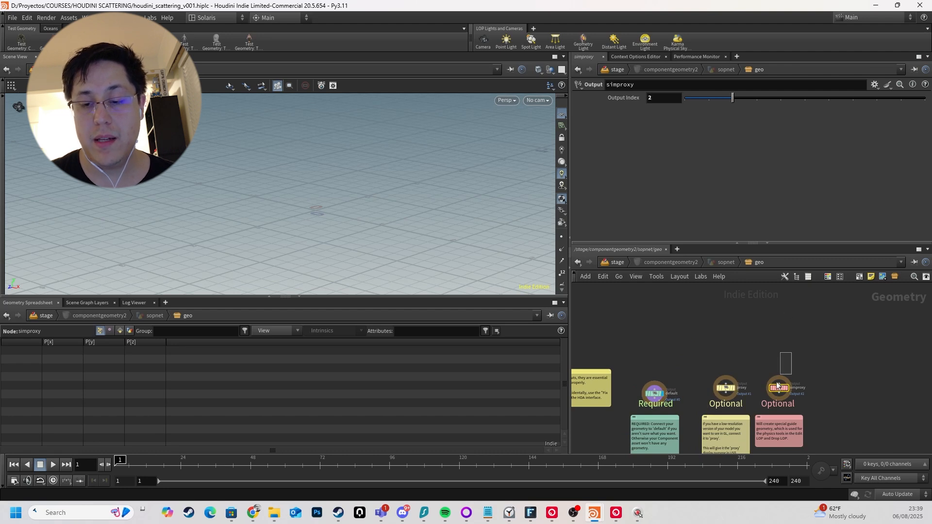
key("u")
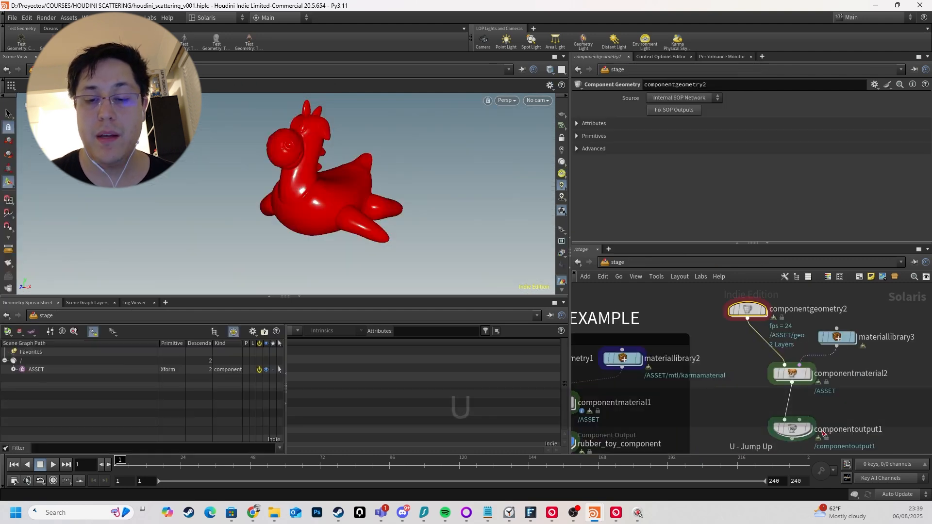
Look inside the new materiallibrary3 node's network and return to the stage.
left_click(853, 341)
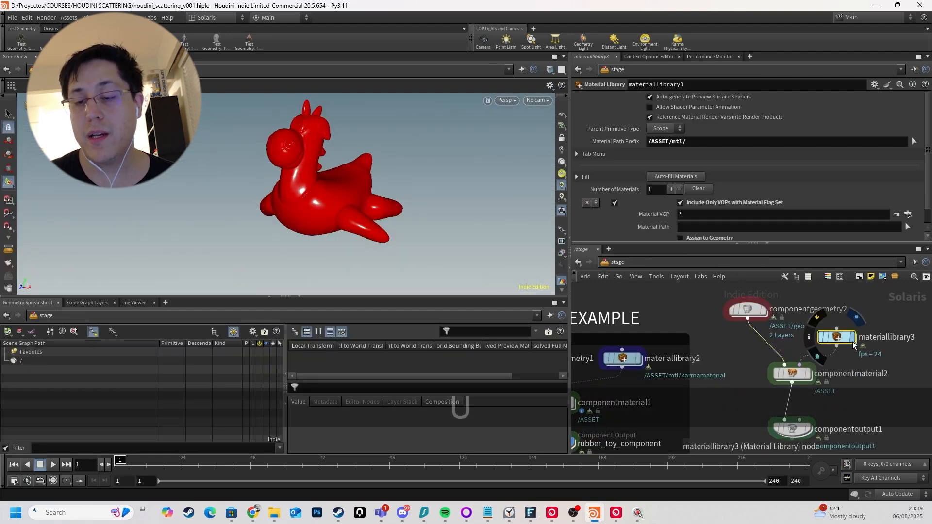
middle_click_drag(892, 366, 875, 355)
double_click(825, 326)
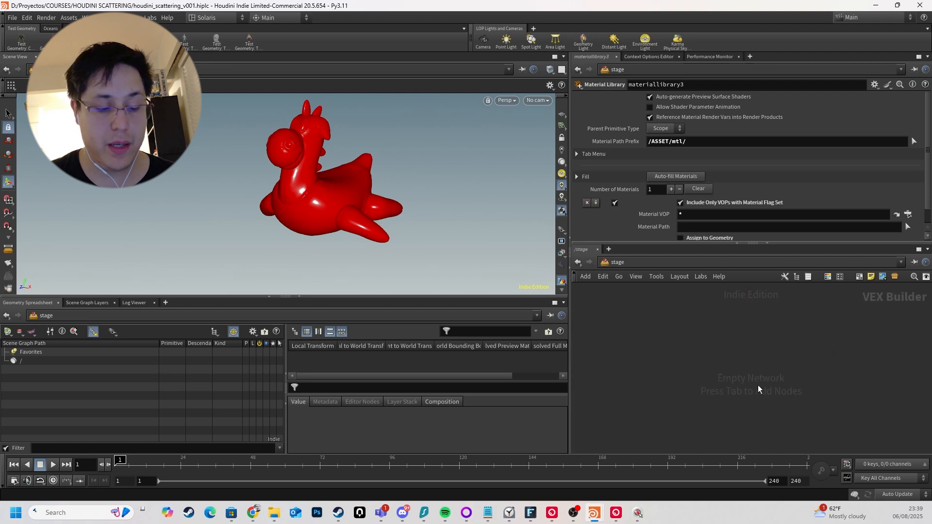
key("u")
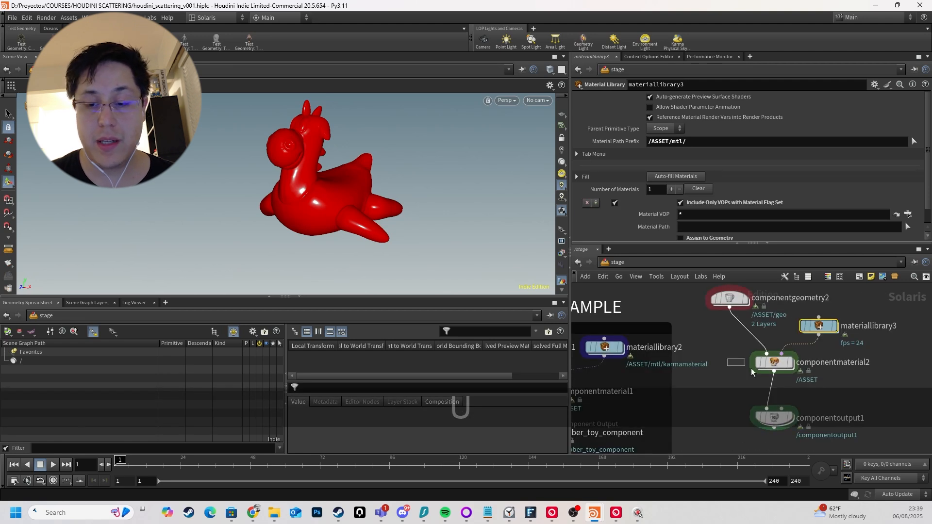
Review the new component material node and display the componentoutput1 node.
left_click(752, 372)
middle_click_drag(833, 394, 822, 333)
left_click(756, 370)
key("r")
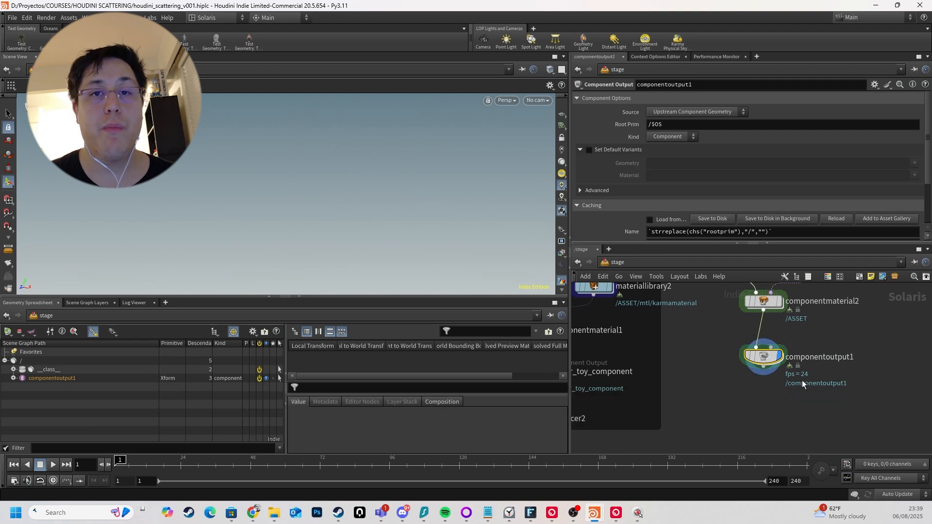
Display the rubber_toy_component output in the COMPONENT EXAMPLE box and examine the toy in the viewport.
scroll(743, 357, "down", 4)
scroll(704, 383, "up", 3)
middle_click_drag(695, 374, 816, 406)
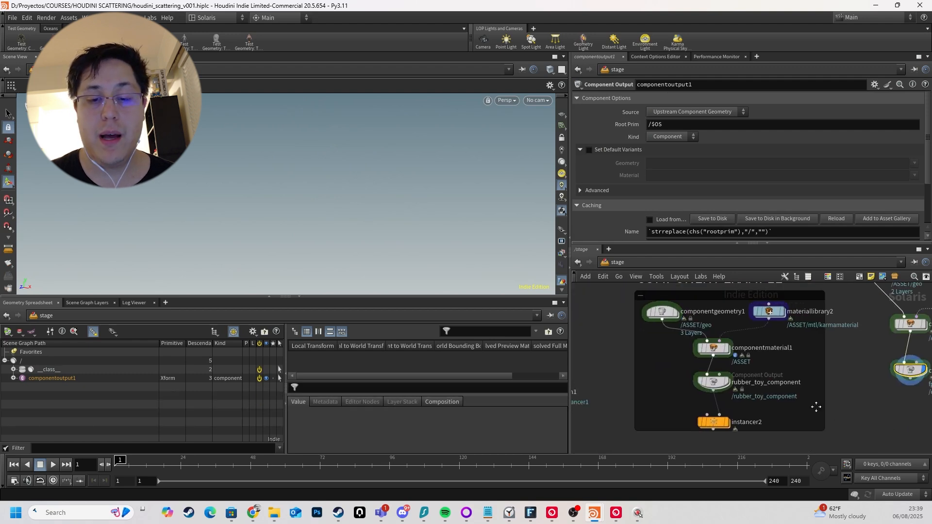
left_click(726, 384)
key("r")
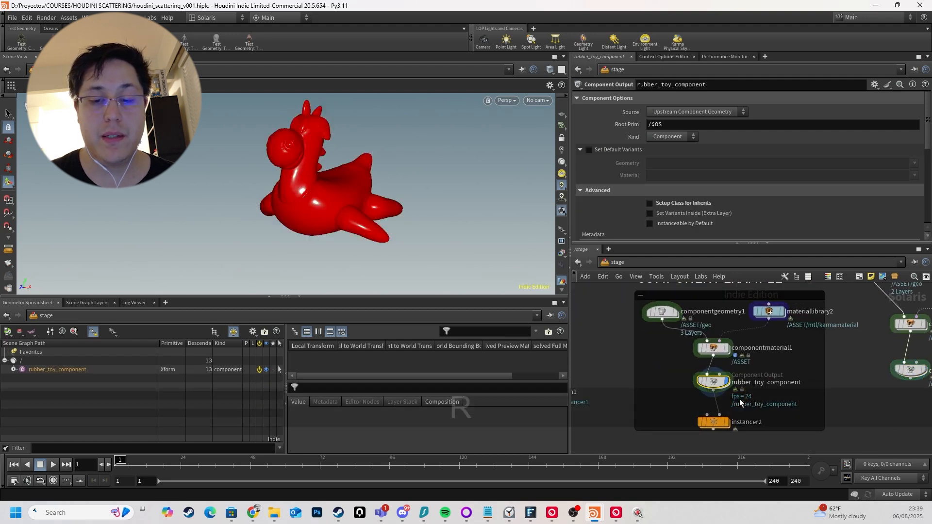
left_click_drag(333, 147, 324, 172, "alt")
Look inside componentgeometry1, examine how the rubber toy and PolyReduce nodes feed the outputs, and return to the stage.
double_click(662, 312)
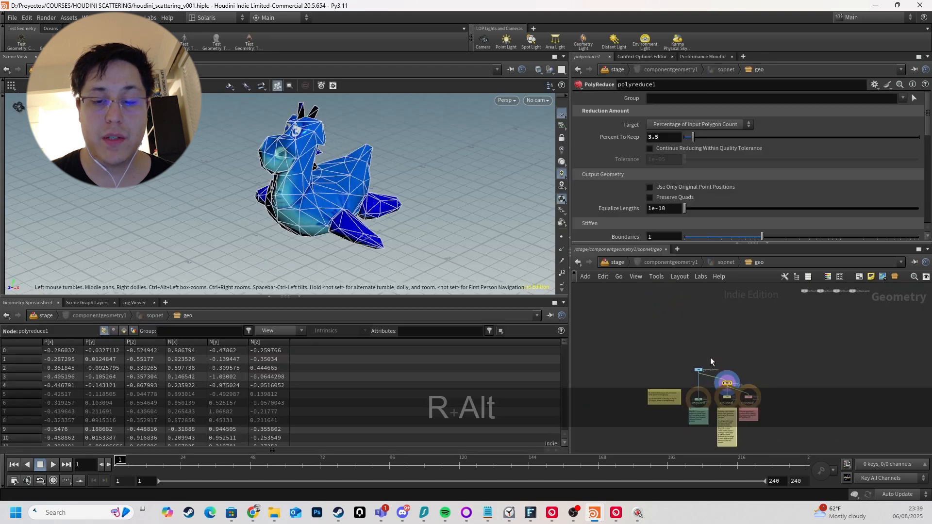
middle_click_drag(742, 361, 723, 321)
scroll(708, 328, "up", 3)
scroll(654, 324, "up", 2)
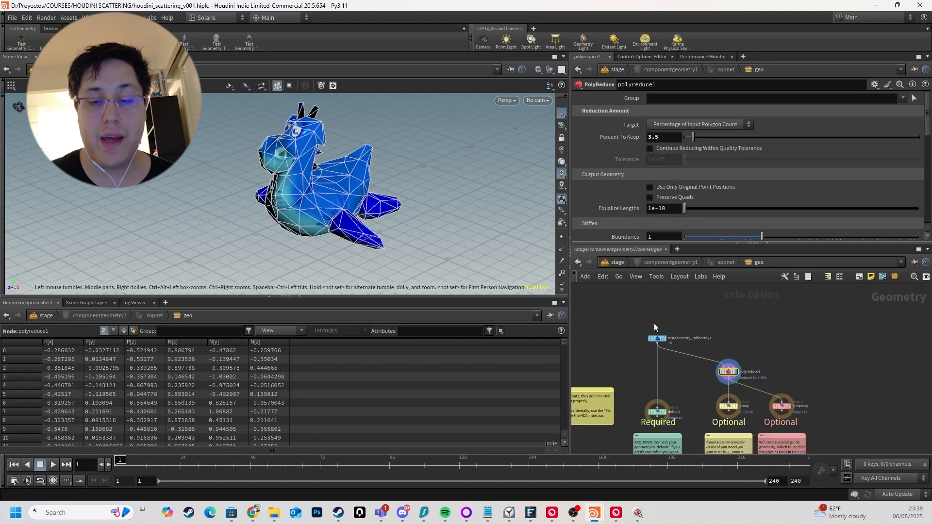
left_click_drag(654, 324, 689, 351)
key("u")
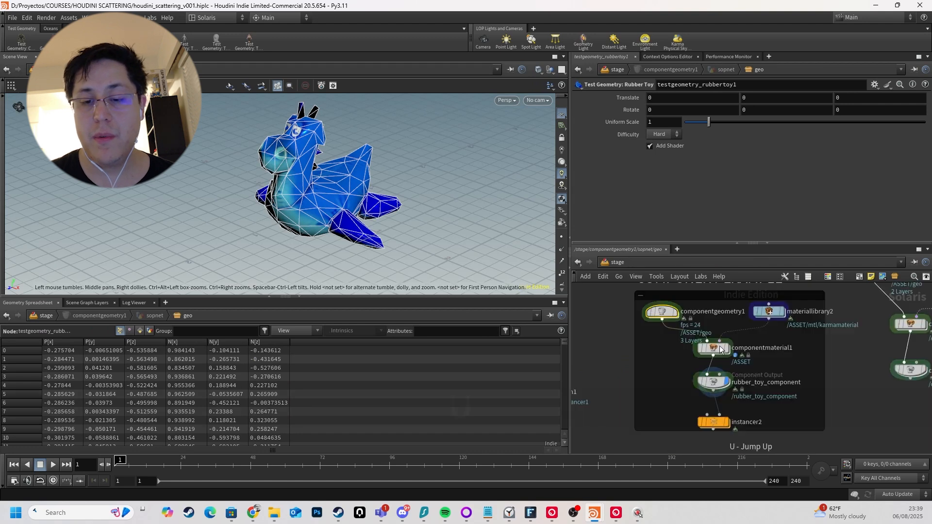
Select the rubber_toy_component output node and examine its component options.
scroll(801, 359, "down", 4)
middle_click_drag(826, 378, 733, 325)
scroll(733, 324, "up", 3)
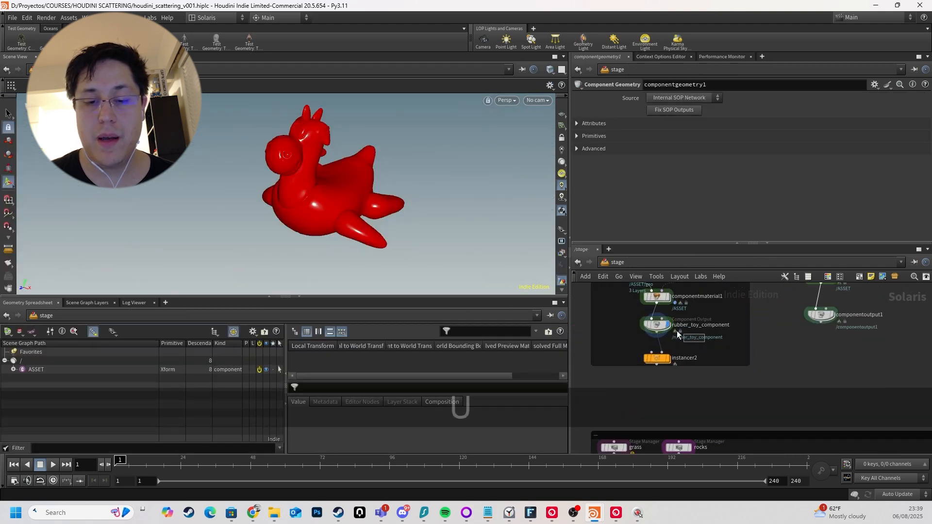
left_click(657, 325)
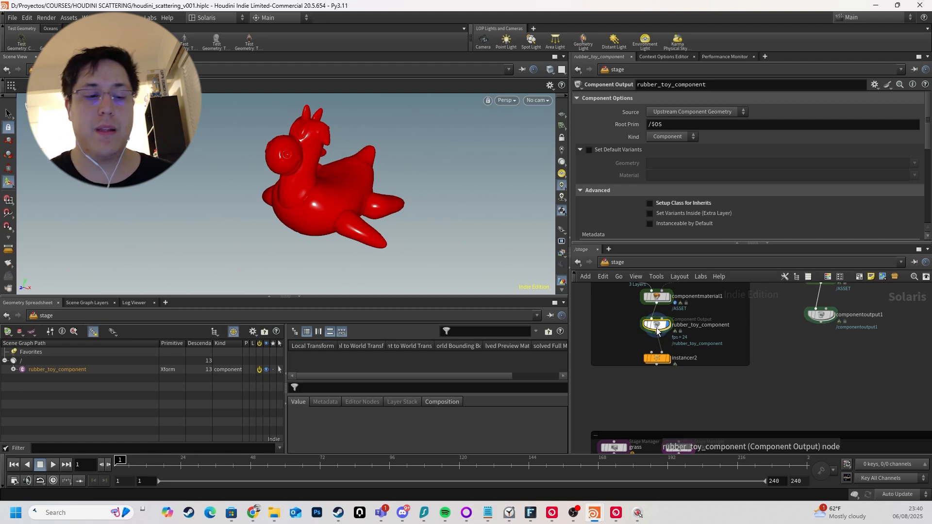
Display the instancer2 node and examine its scattered rubber toys in the viewport.
middle_click_drag(682, 346, 698, 351)
left_click_drag(638, 344, 699, 383)
middle_click_drag(635, 344, 662, 372)
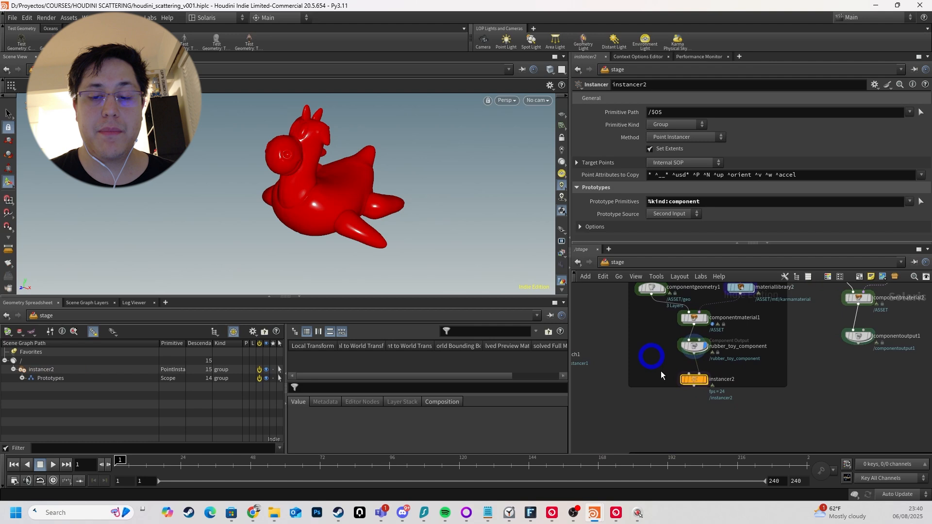
key("r")
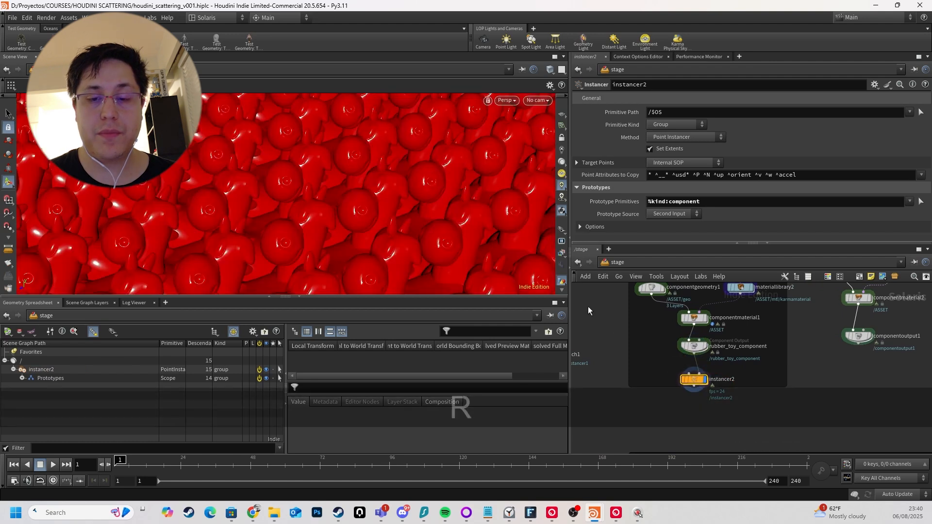
key("alt")
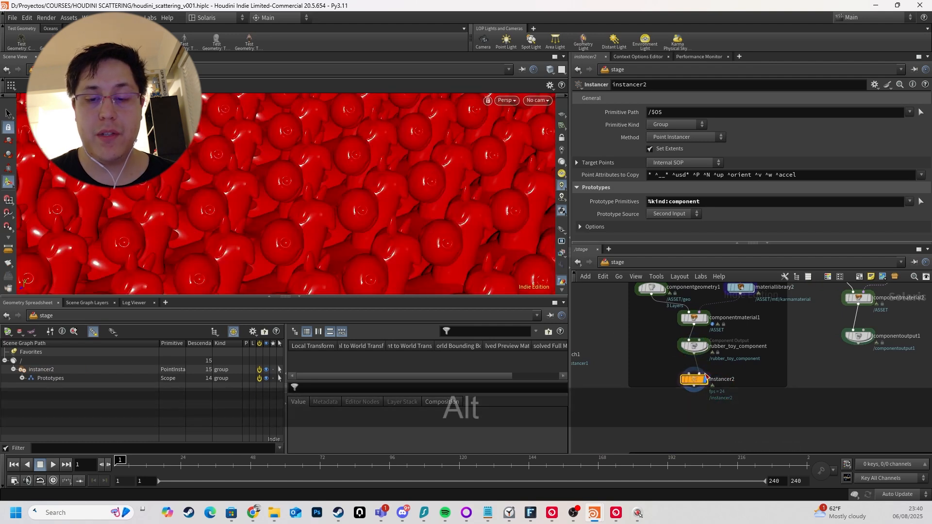
right_click_drag(491, 252, 238, 191, "alt")
left_click_drag(238, 191, 468, 218, "alt")
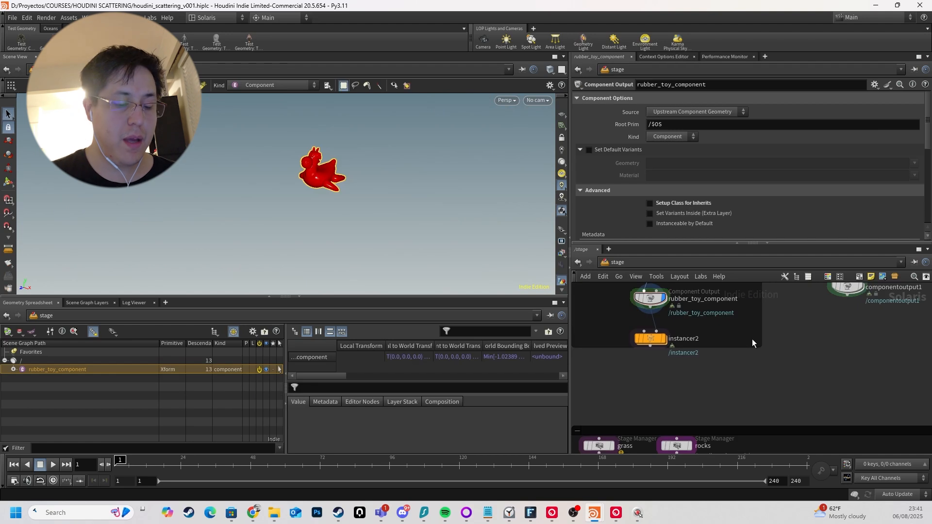
Add an Instancer node beside instancer2 and connect the rubber_toy_component output to its second input.
key("Tab")
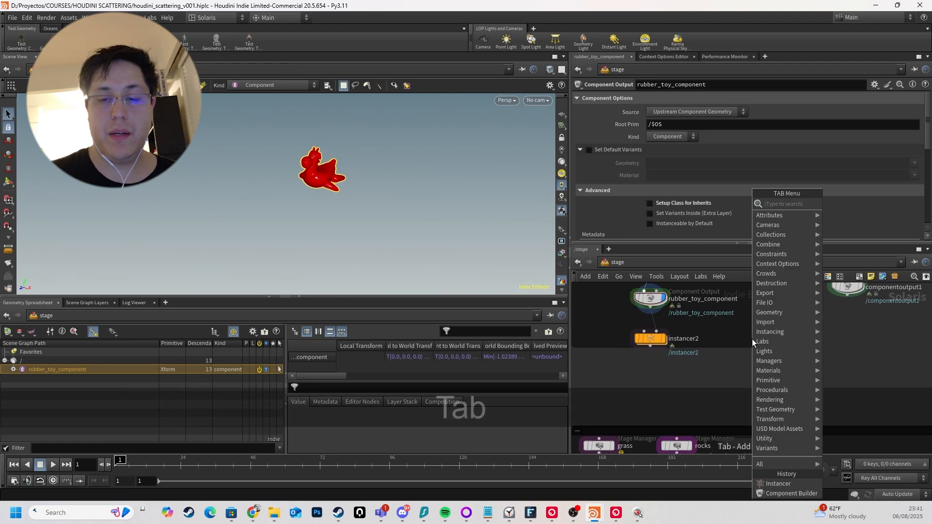
type("instan")
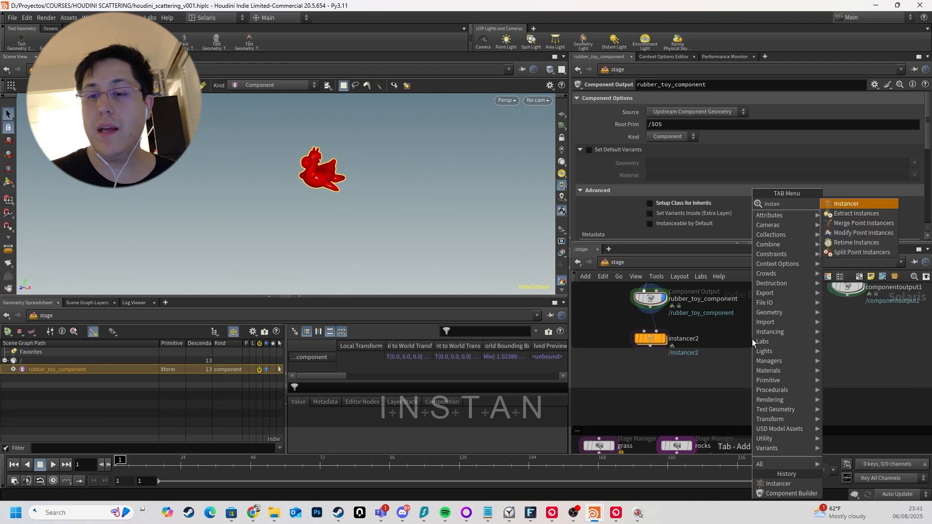
key("Return")
key("Return")
left_click(752, 342)
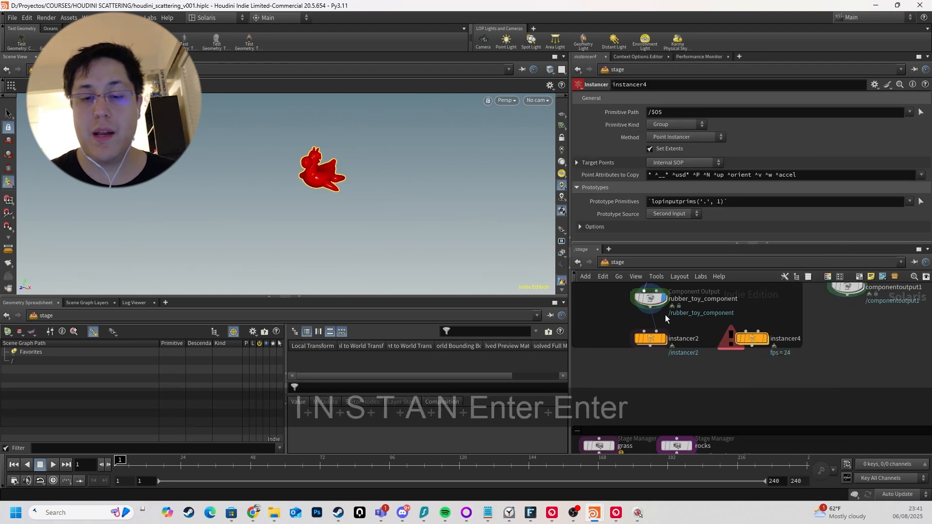
left_click(651, 311)
left_click(759, 323)
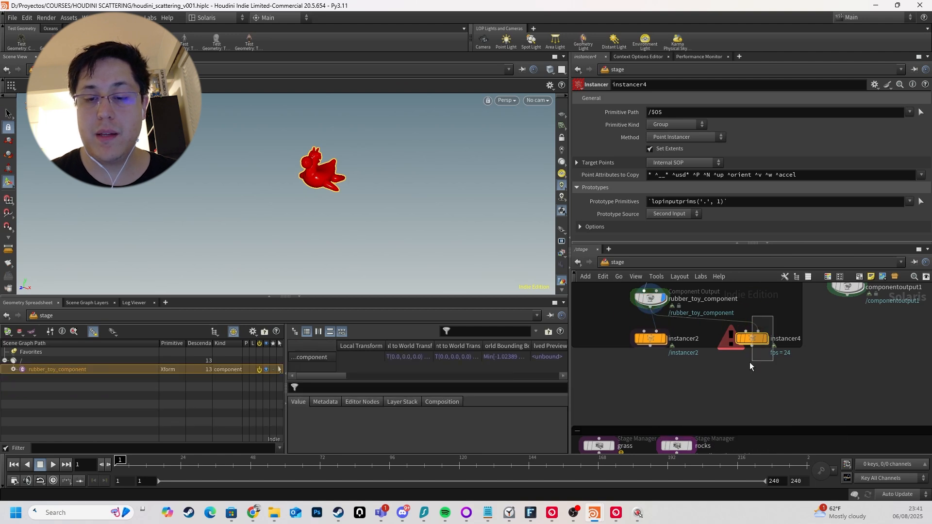
Display the new instancer node and open its internal geometry network.
key("r")
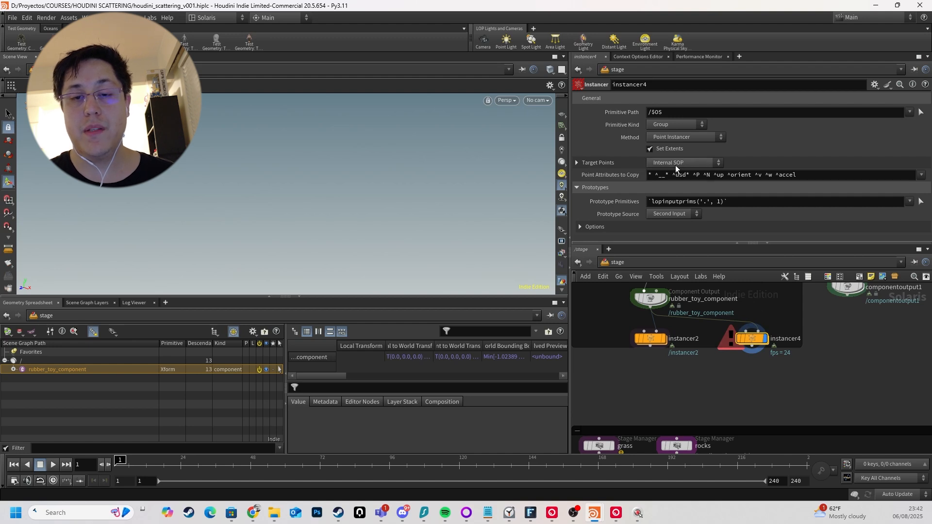
double_click(753, 342)
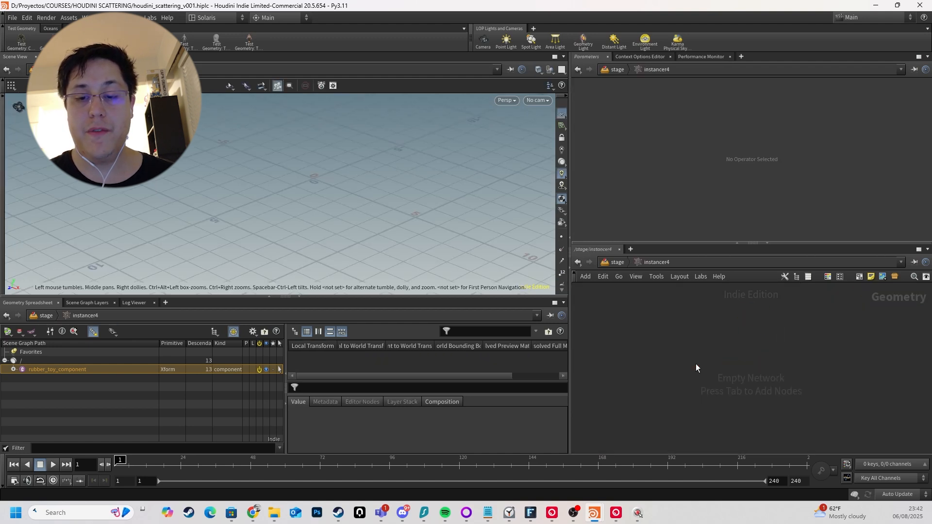
Add a Grid node inside the instancer's geometry network and return to the stage to view the scattered rubber toys.
left_click_drag(718, 327, 834, 410)
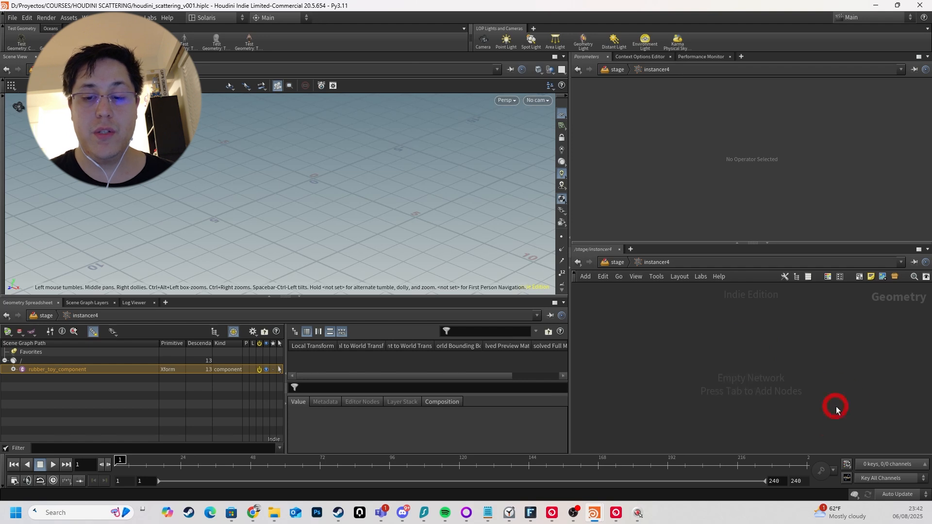
left_click(834, 406)
key("Tab")
type("grid")
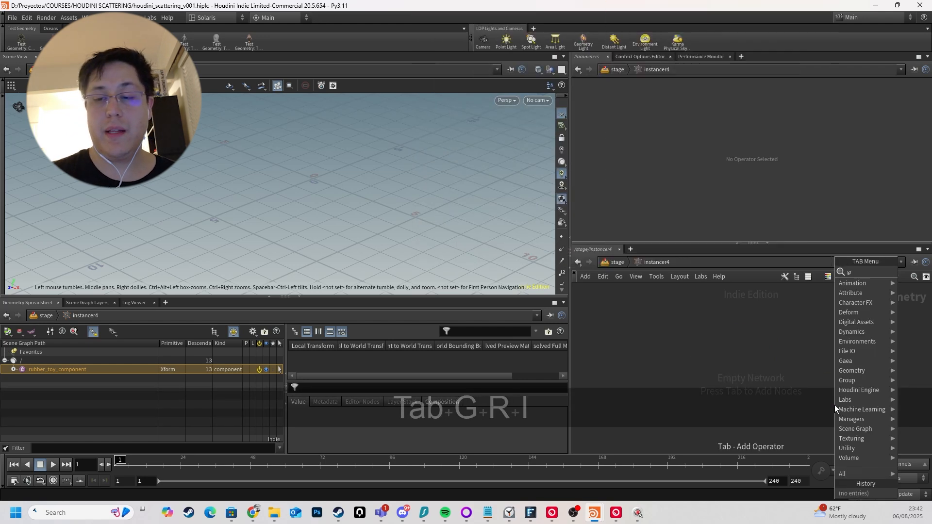
key("Return")
key("Return")
middle_click_drag(844, 368, 759, 323)
scroll(759, 323, "up", 1)
key("u")
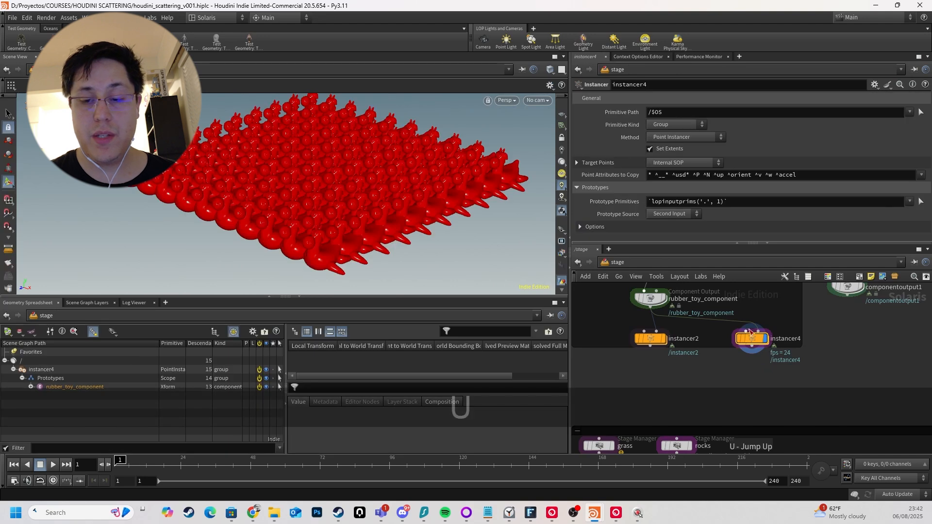
left_click_drag(347, 126, 429, 166, "alt")
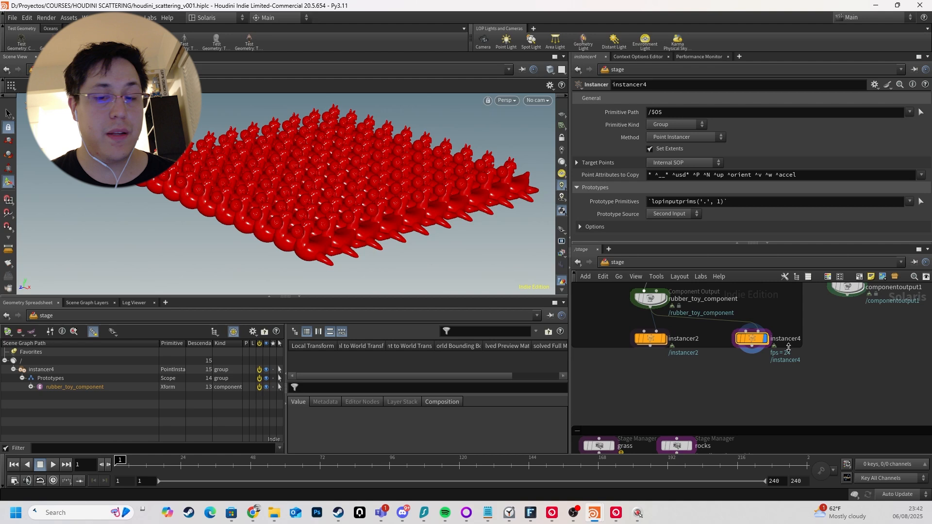
Check the rubber_toy_component node, and set instancer4's Prototype Primitives to the All Components pattern.
left_click(651, 298)
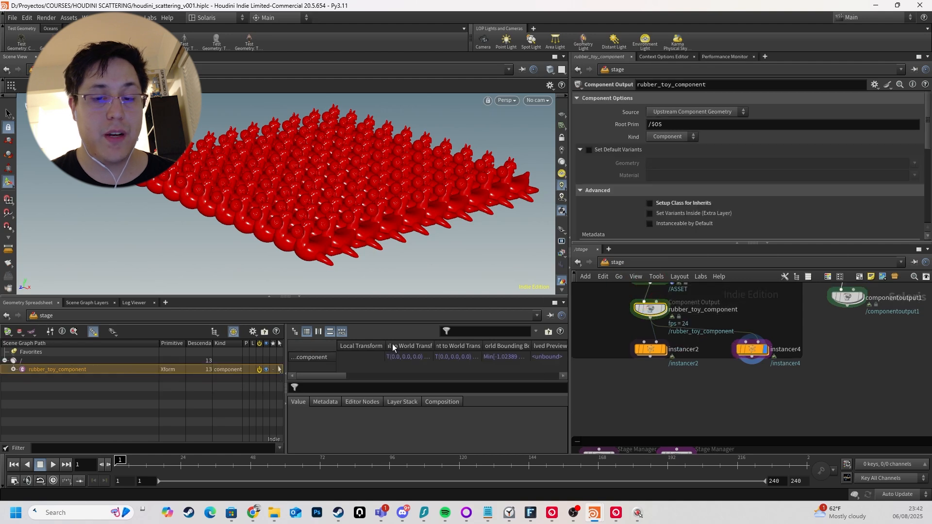
left_click(753, 350)
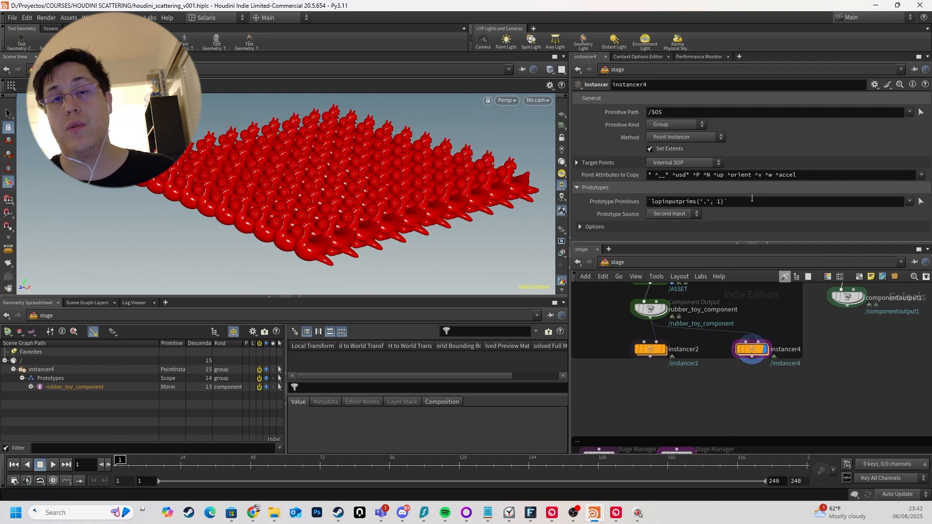
triple_click(736, 203)
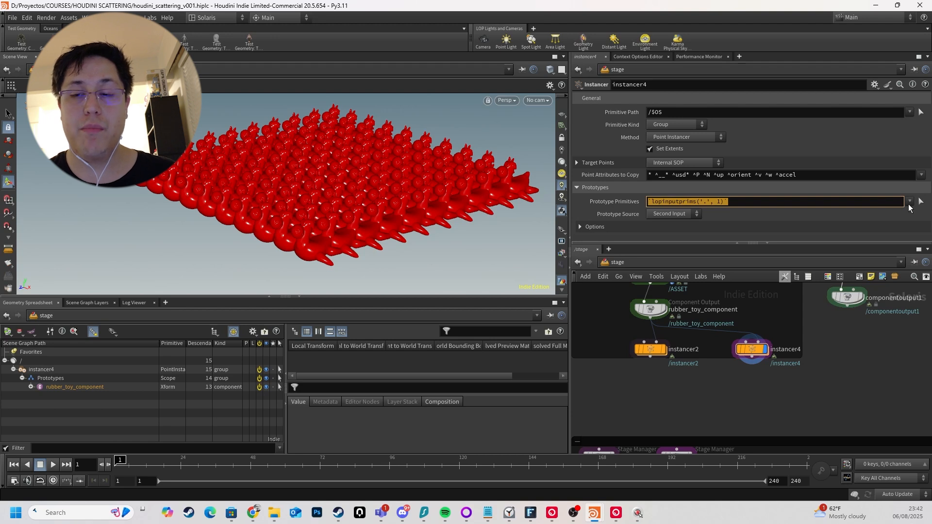
key("BackSpace")
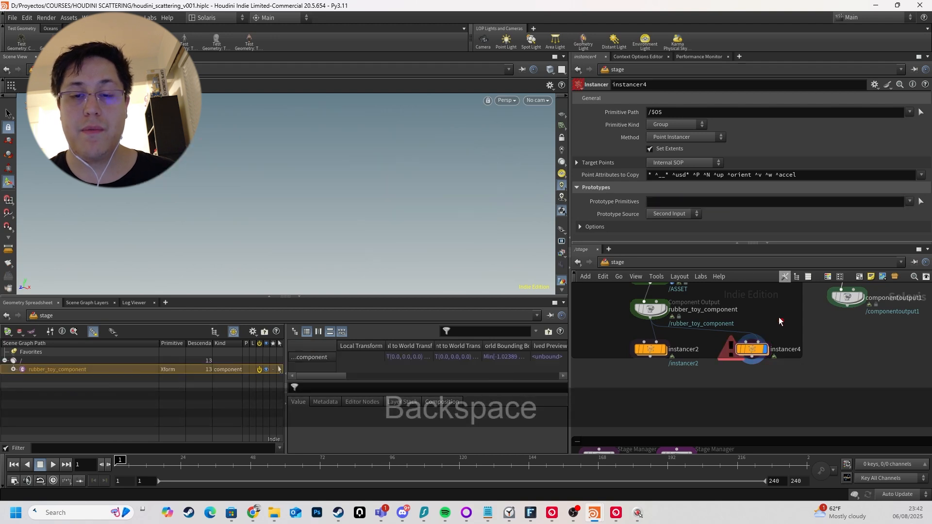
left_click(910, 202)
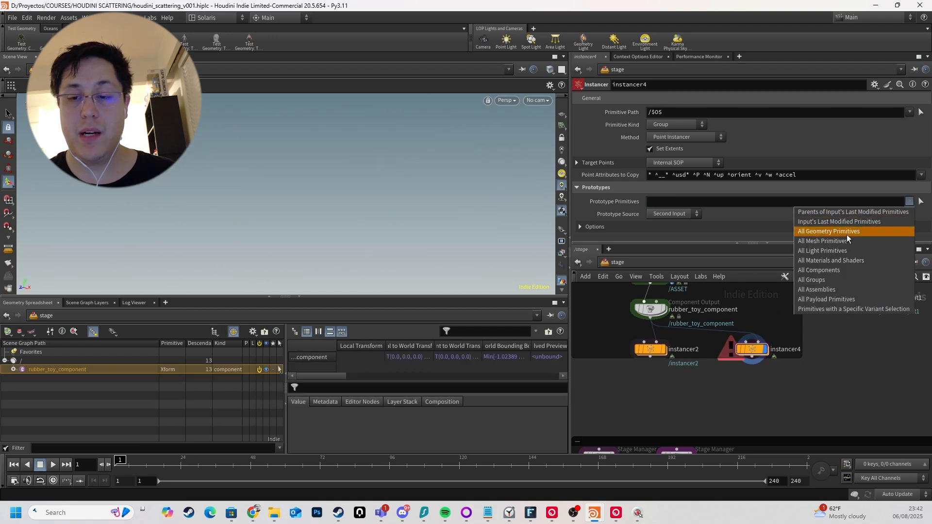
left_click(837, 270)
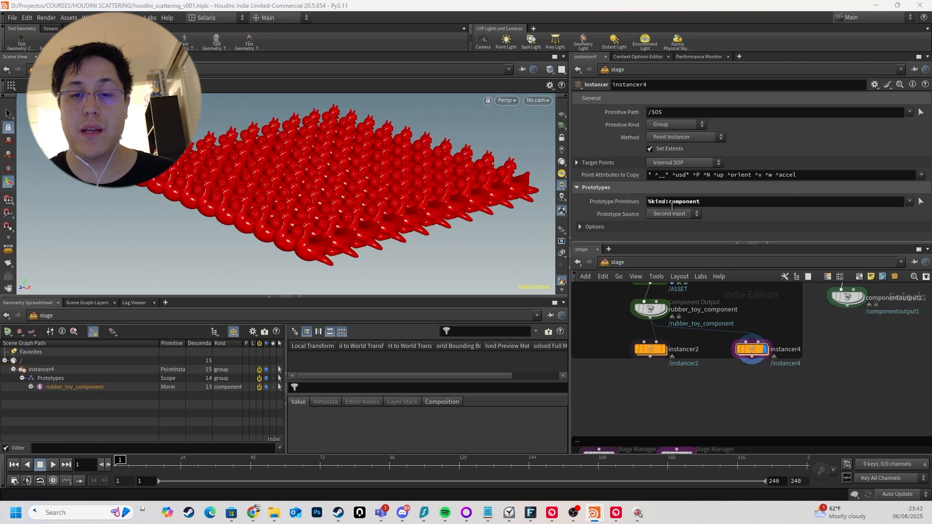
Replace instancer4's Prototype Primitives with the scene graph path /rubber_toy_component copied from the component output.
left_click(705, 202)
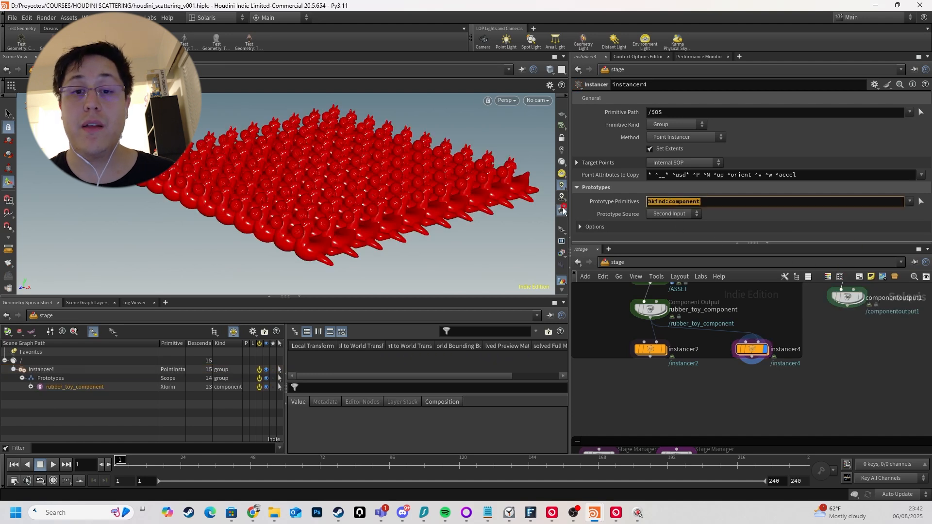
key("BackSpace")
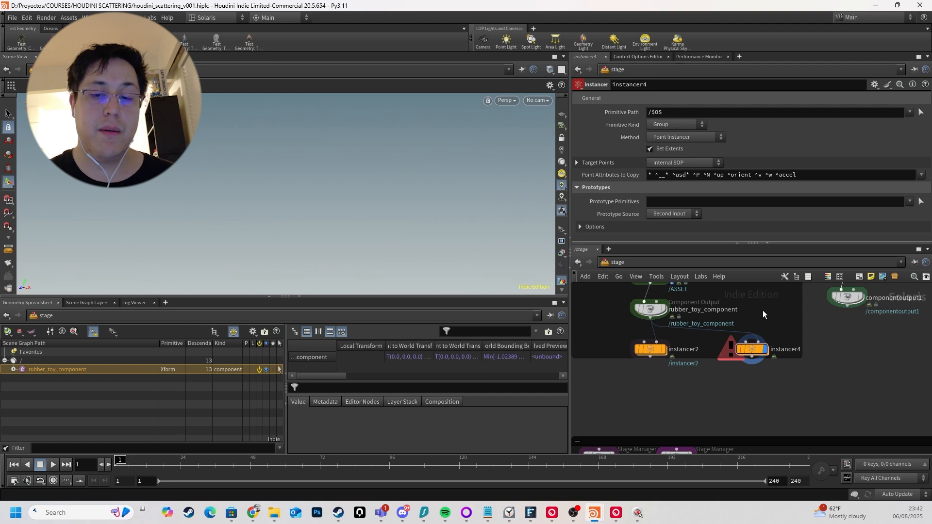
left_click(651, 309)
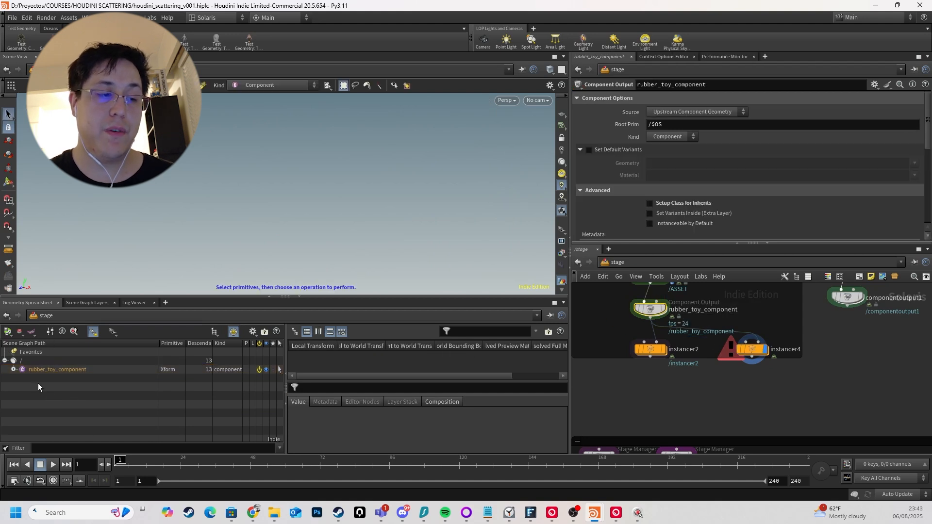
right_click(48, 372)
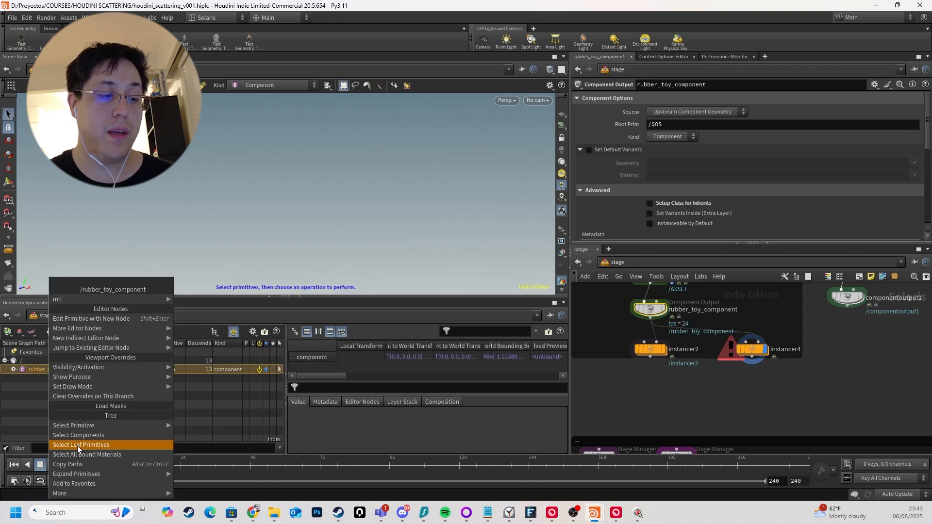
left_click(78, 465)
left_click(751, 350)
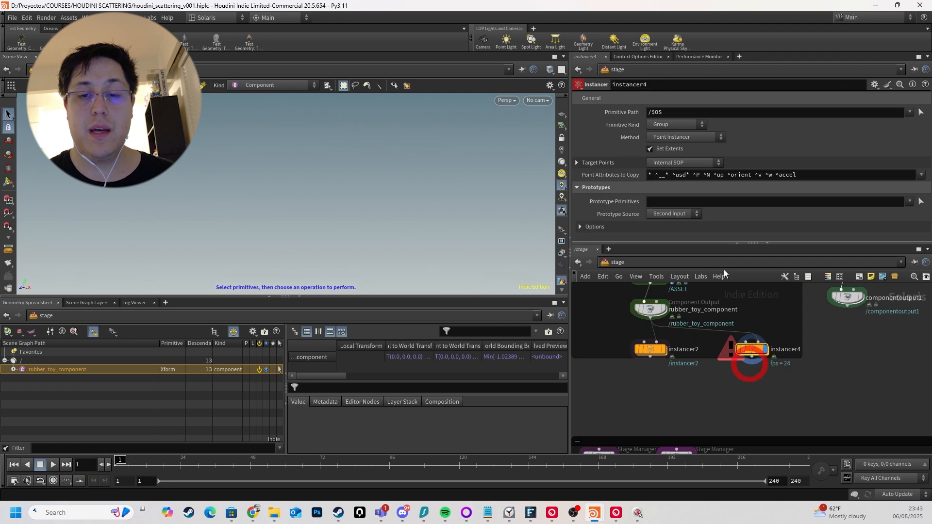
left_click(712, 202)
key("ctrl+v")
left_click(773, 303)
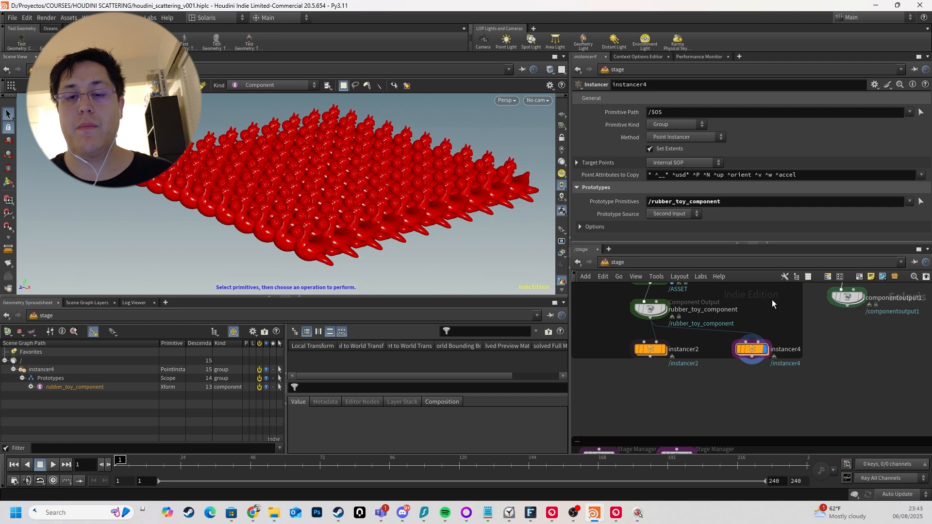
Clear the path from instancer4's Prototype Primitives and choose All Components (%kind:component) instead.
double_click(758, 202)
key("BackSpace")
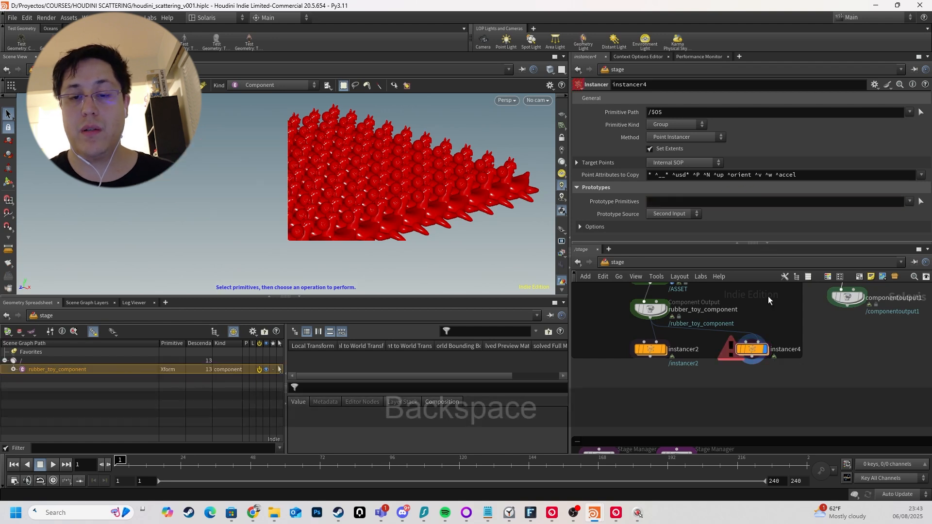
left_click(909, 201)
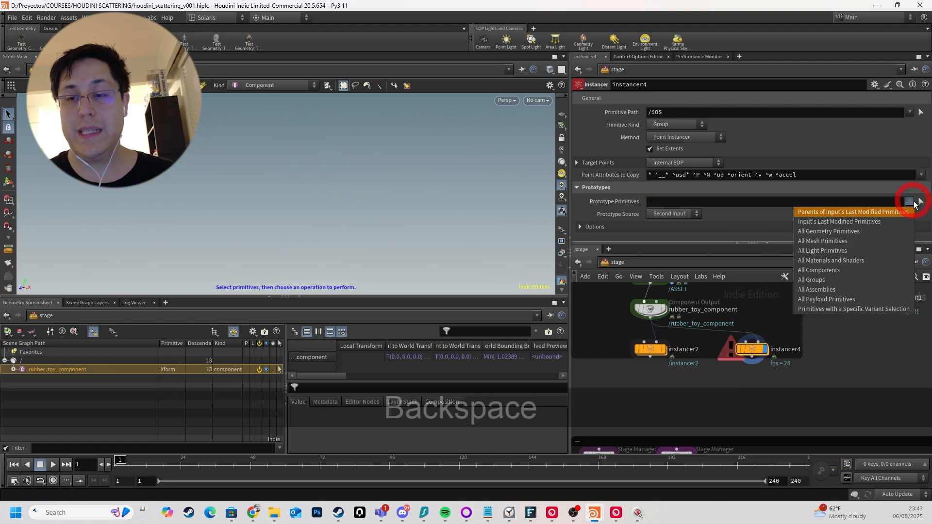
left_click(844, 271)
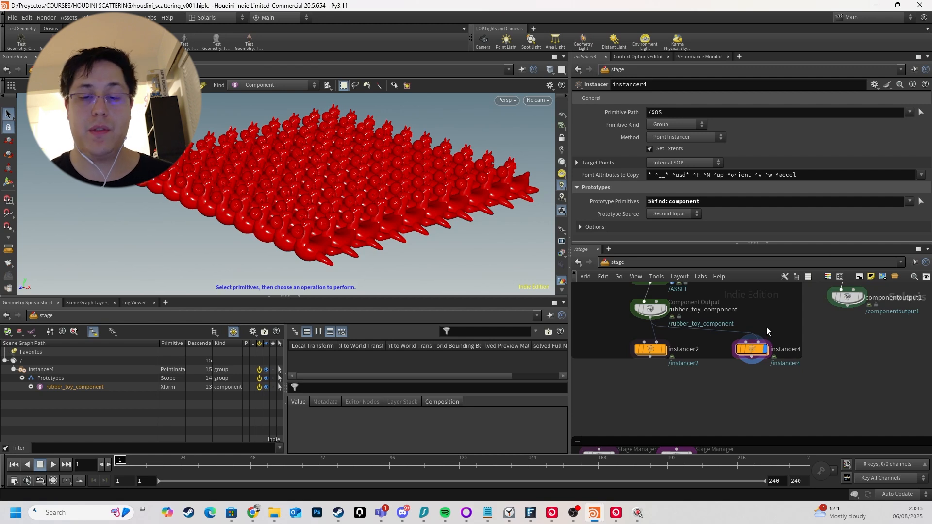
Display the grass Stage Manager node and examine its framed model in the viewport in wireframe and shaded modes.
scroll(767, 331, "down", 2)
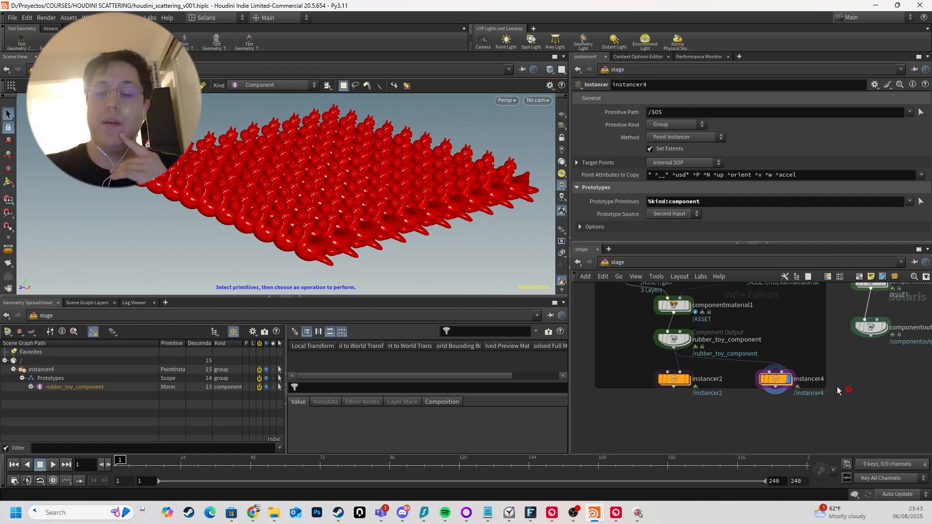
scroll(765, 393, "down", 3)
middle_click_drag(769, 387, 794, 359)
scroll(755, 352, "up", 5)
middle_click_drag(866, 371, 849, 385)
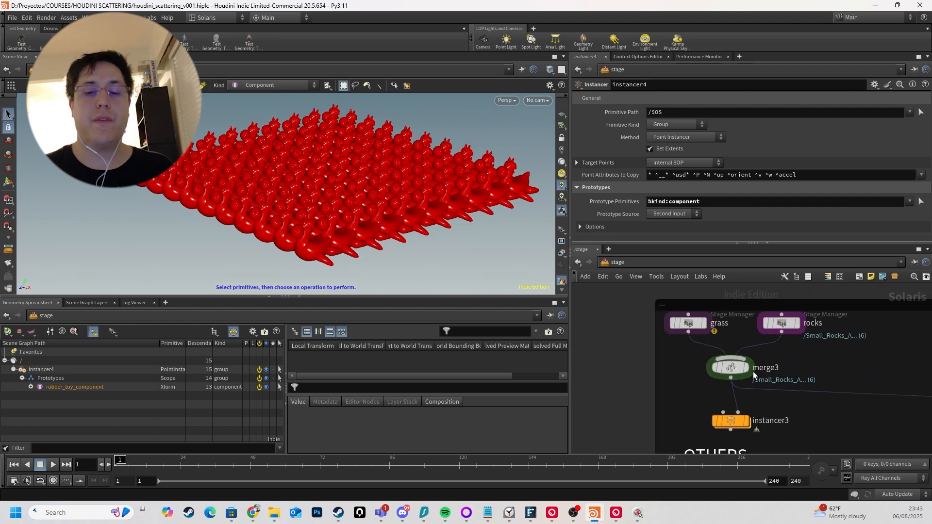
key("r")
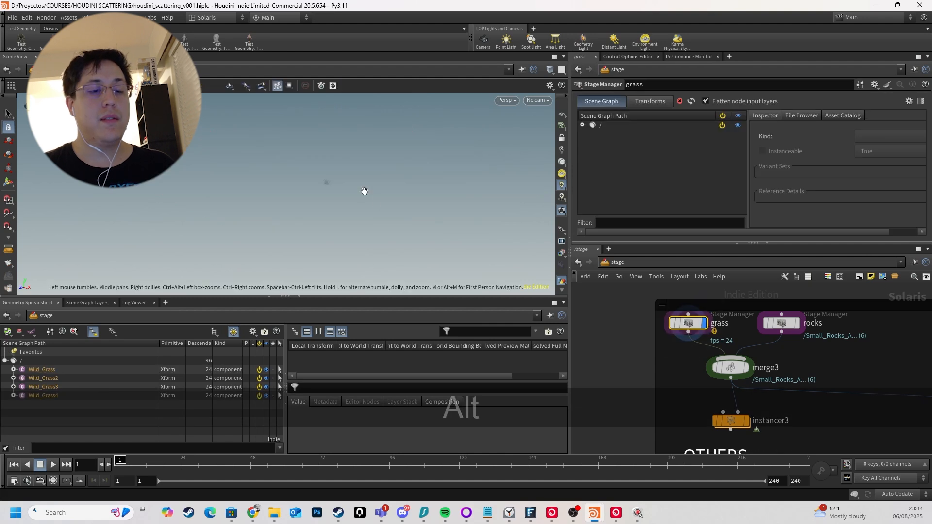
key("alt+space+f")
key("w")
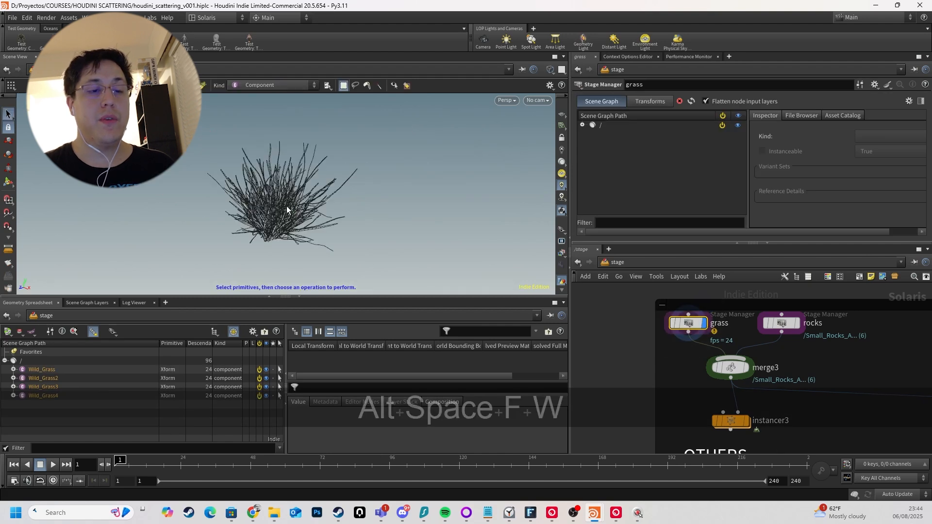
key("w")
key("w")
key("w")
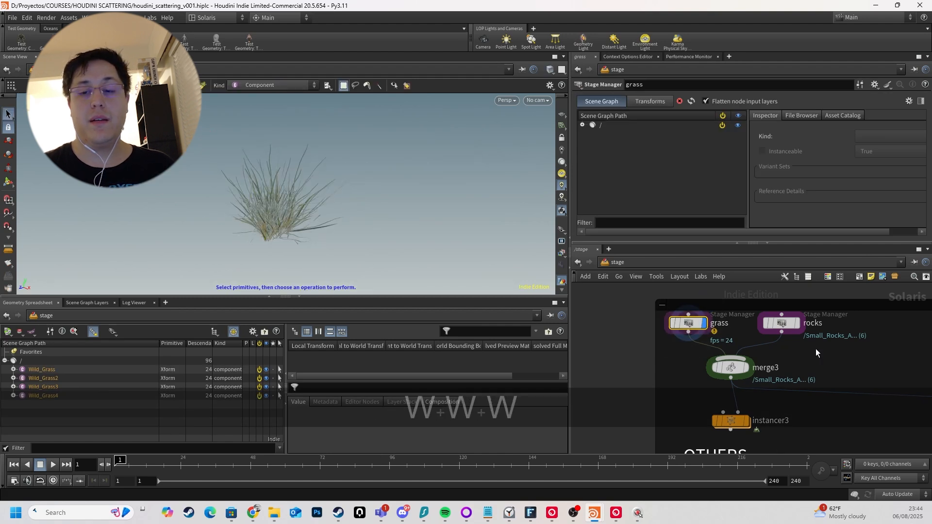
Display the rocks Stage Manager node and examine its Small_Rocks components in the viewport and scene graph.
left_click(782, 323)
key("r")
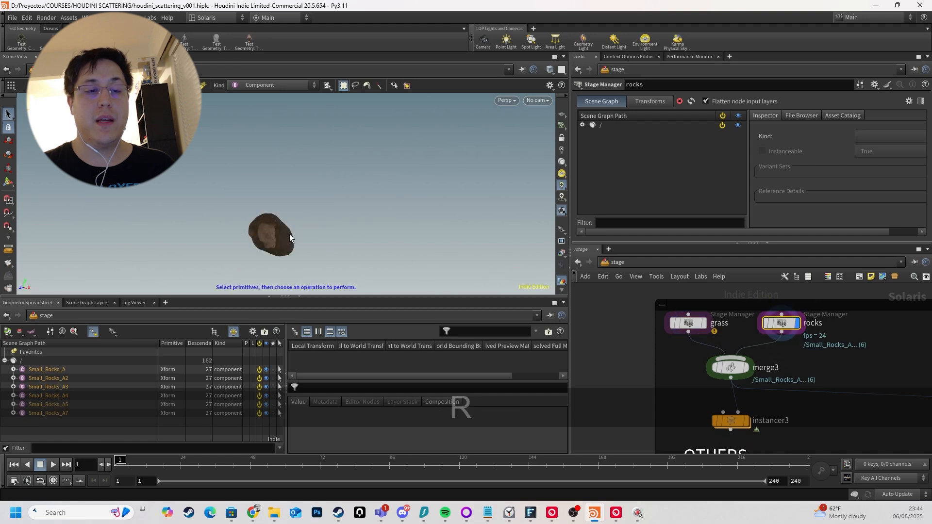
left_click(688, 323)
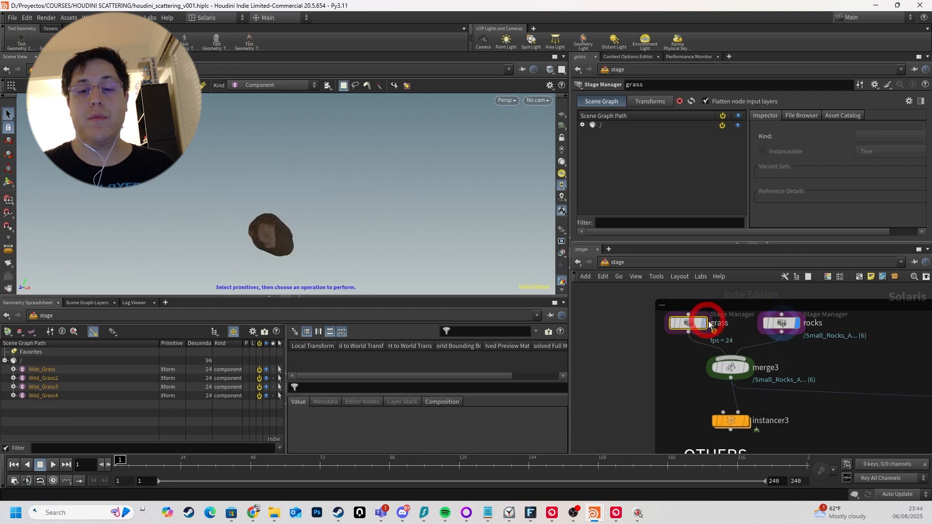
left_click(773, 328)
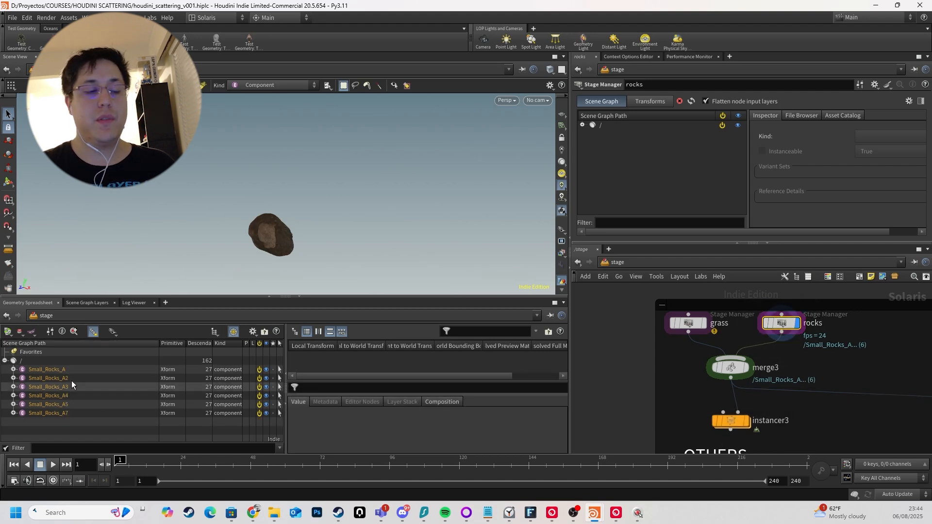
left_click(77, 421)
Inspect the Wild_Grass components of the grass node in the scene graph and compare them with the rocks node.
left_click(689, 323)
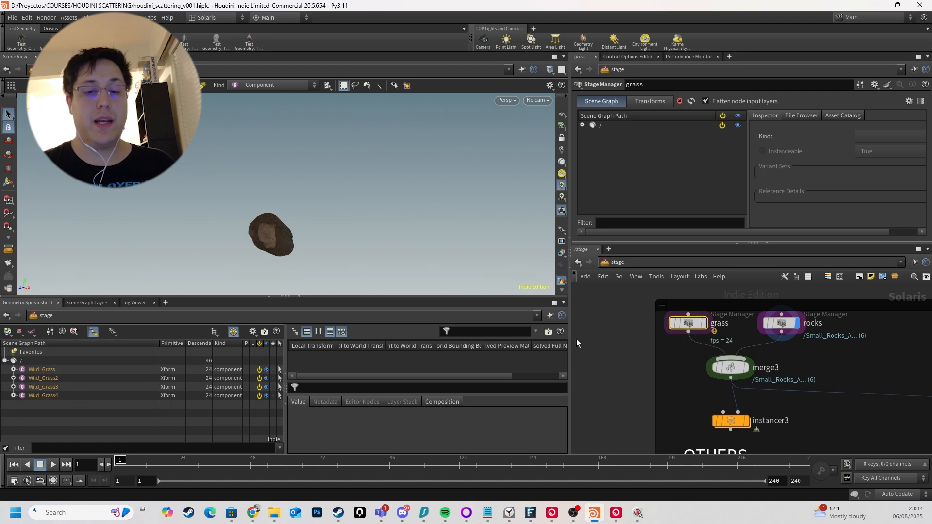
left_click(48, 378)
left_click(52, 386)
left_click(61, 371)
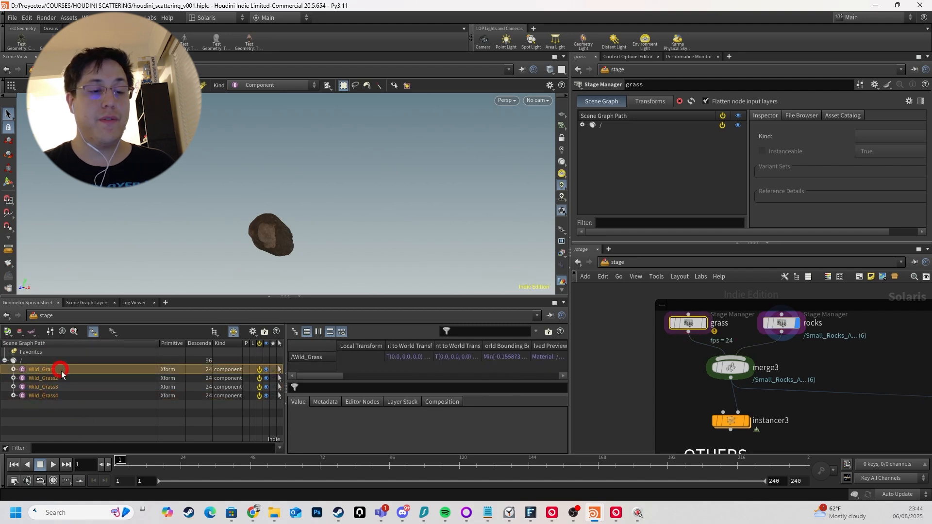
left_click(61, 386)
left_click(63, 371)
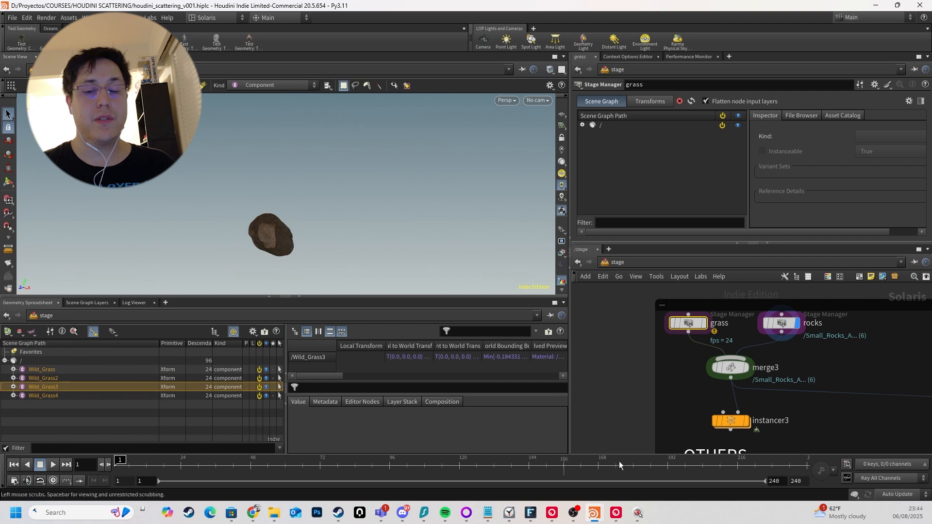
left_click(756, 320)
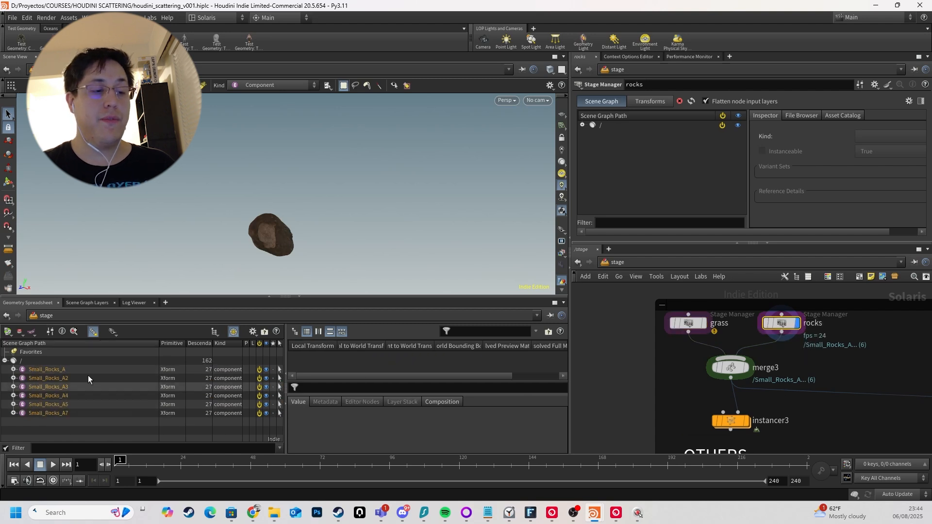
Display the merge3 node and examine the combined rock and grass components in the scene graph, selecting Small_Rocks_A2.
scroll(841, 352, "down", 3)
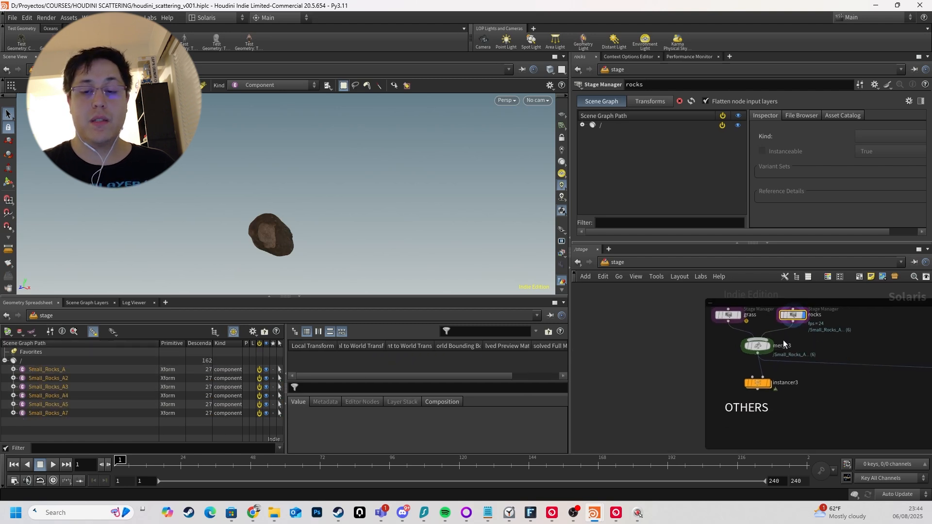
key("r")
left_click(759, 346)
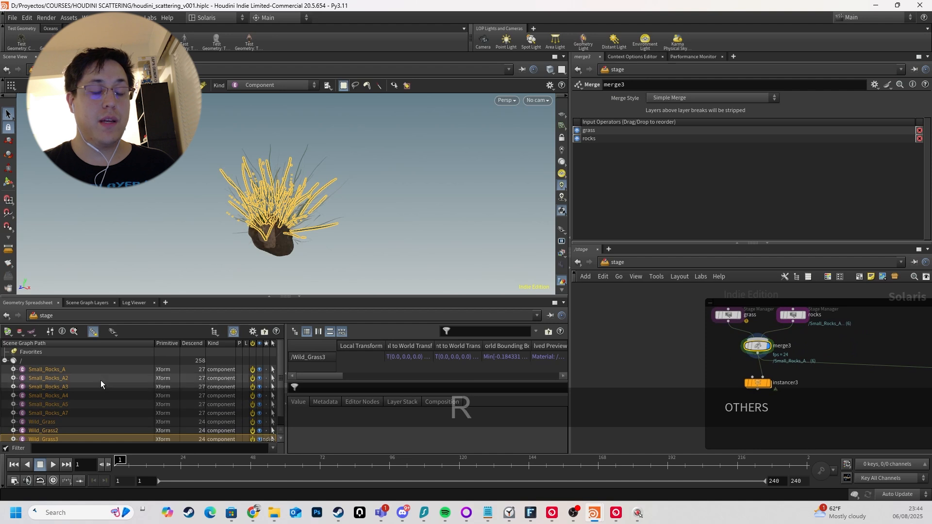
scroll(101, 381, "down", 1)
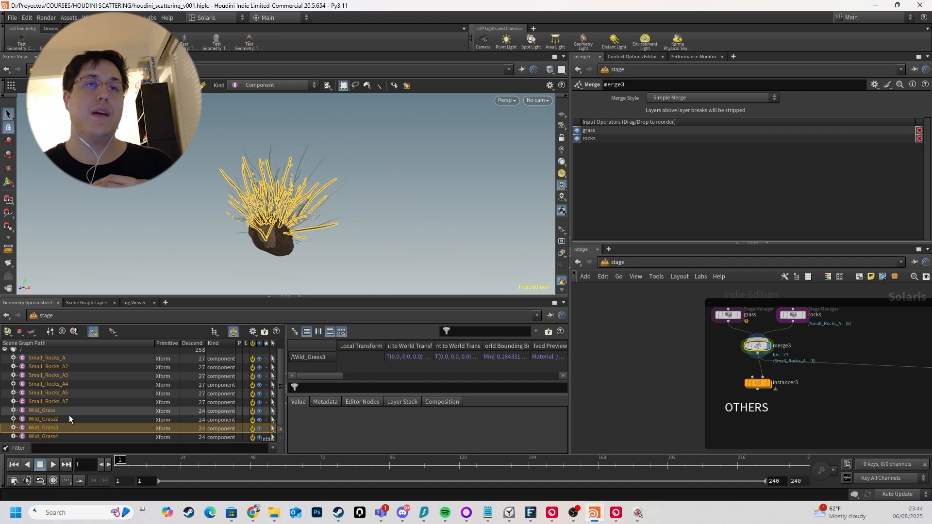
left_click(62, 367)
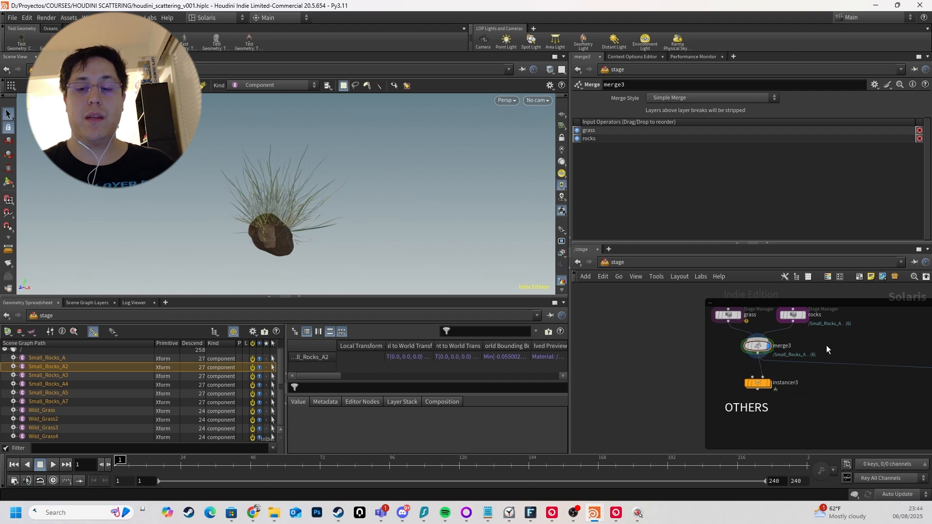
Display the instancer3 node and examine its scattered rock and grass components in the viewport.
middle_click_drag(826, 345, 826, 367)
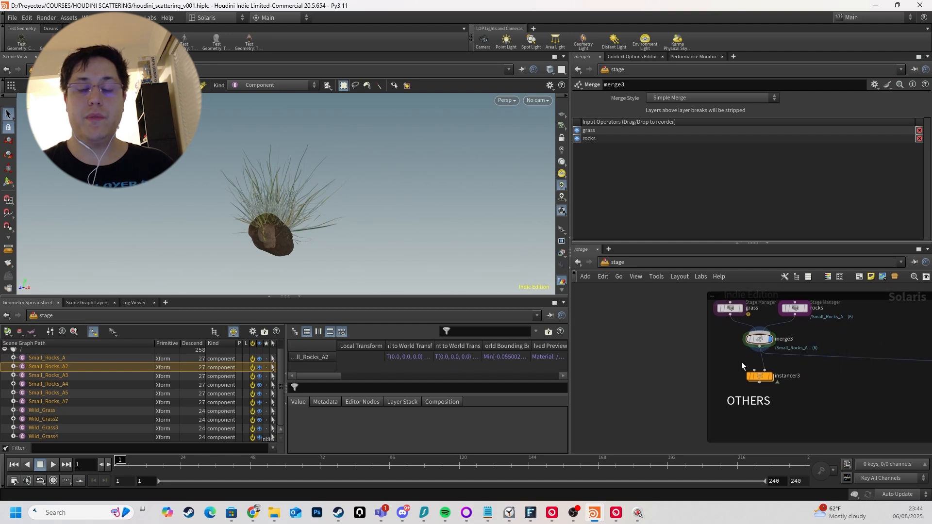
left_click(772, 379)
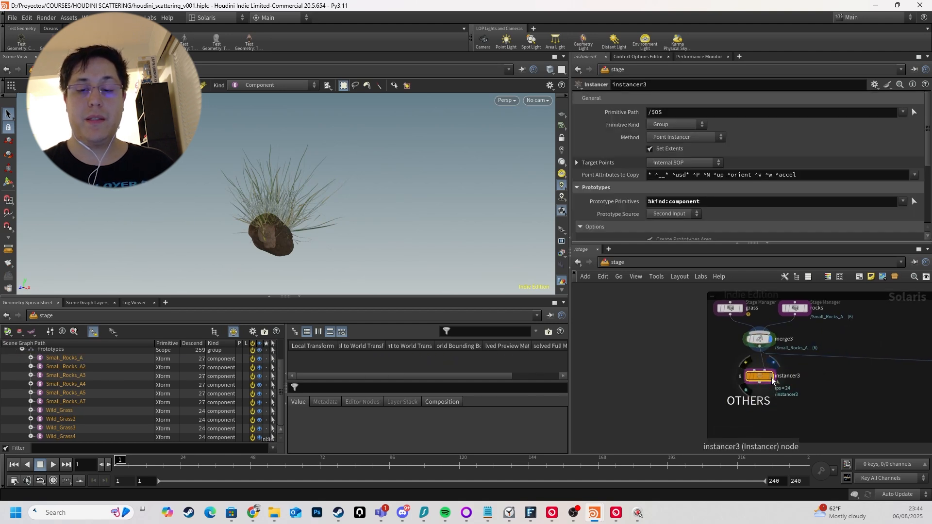
left_click(773, 379)
key("Escape")
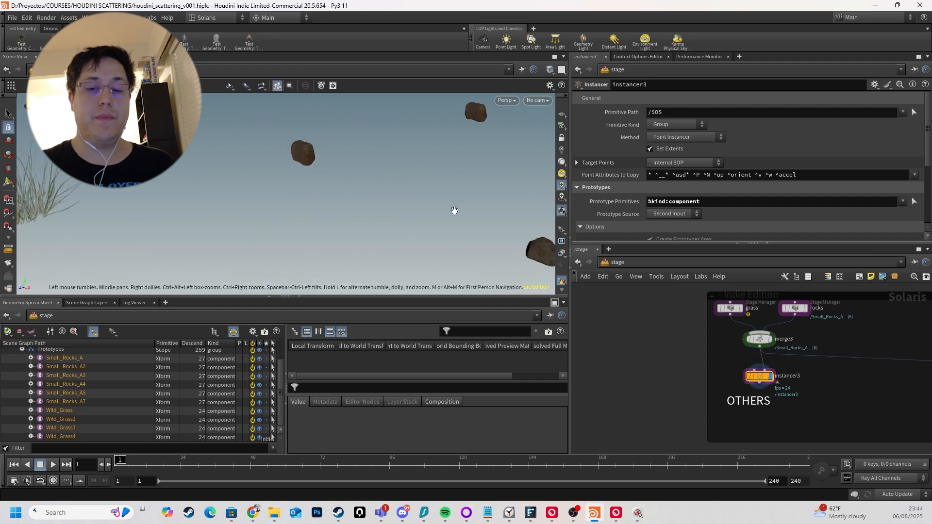
right_click_drag(454, 211, 238, 292, "alt")
middle_click_drag(338, 180, 312, 184, "alt")
middle_click_drag(770, 364, 723, 330)
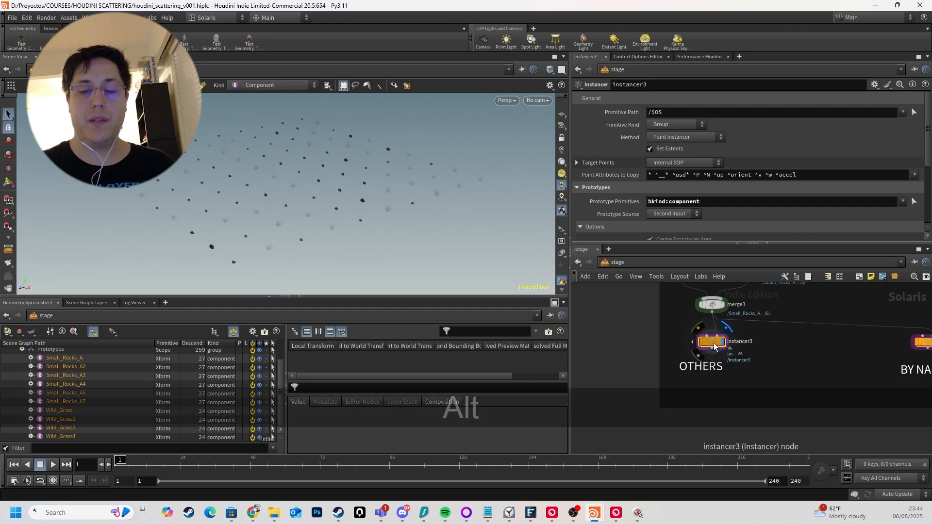
Move instancer3 aside and add a new Instancer node below merge3 above the OTHERS label.
left_click_drag(714, 346, 586, 336)
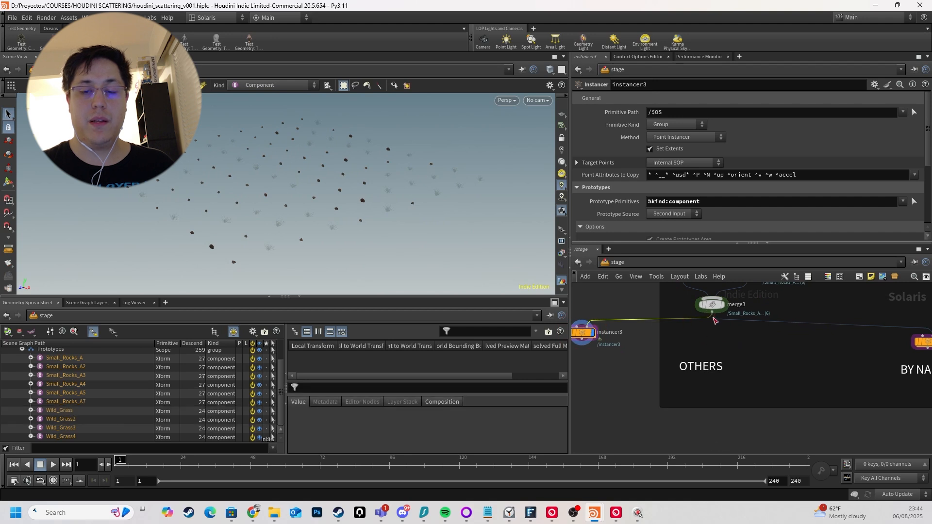
key("Tab")
type("insta")
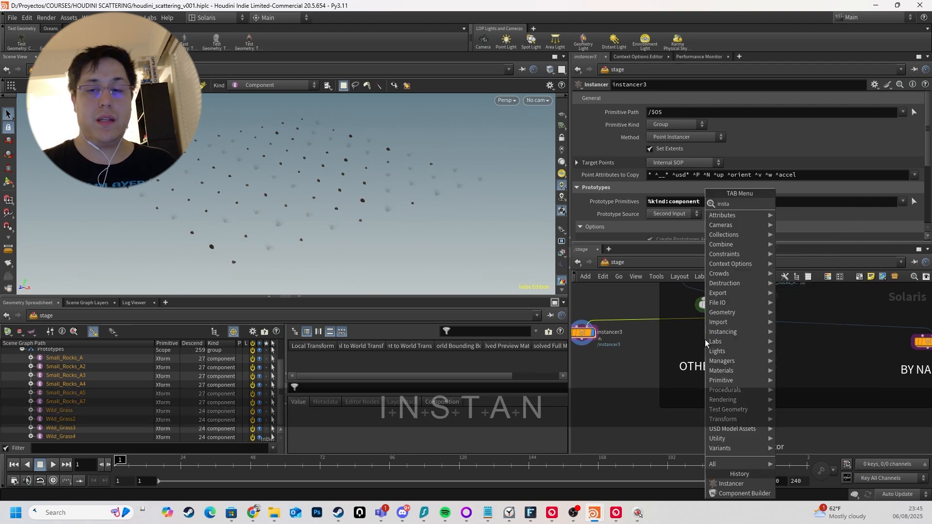
type("ncer")
key("Return")
left_click(705, 339)
scroll(705, 343, "up", 3)
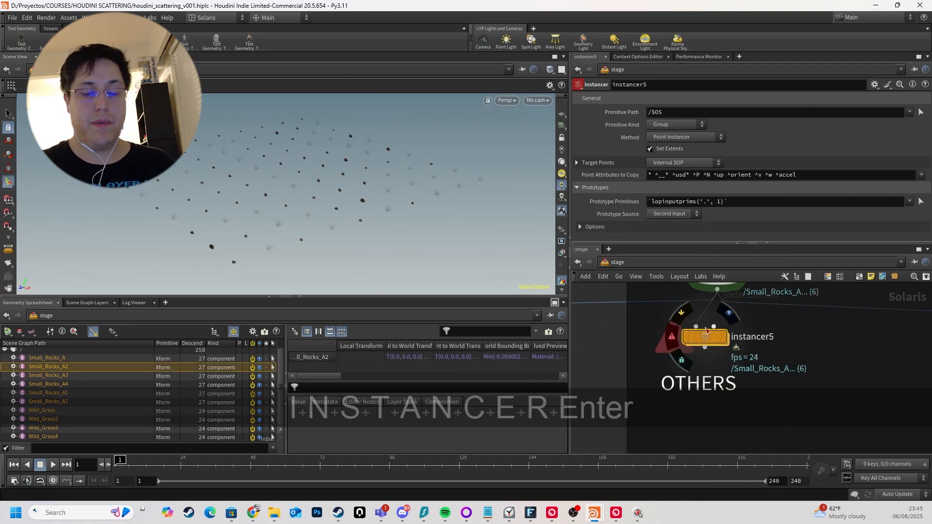
Cut the new instancer's first-input wire, connect merge3 to its second input instead, and display the instancer.
key("y")
mouse_move(702, 318)
left_mouse_down()
mouse_move(733, 311)
mouse_move(719, 338)
left_mouse_up()
left_click(717, 290)
left_click(715, 322)
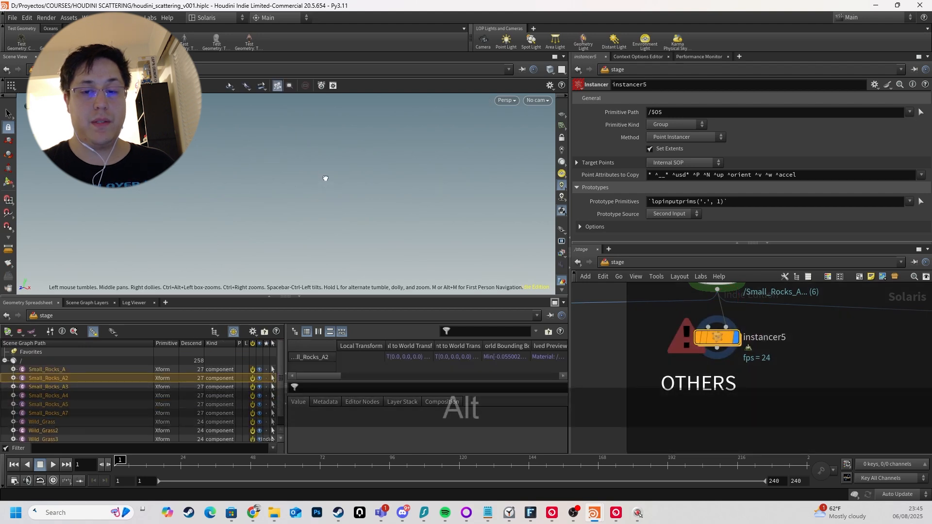
left_click(321, 172, "alt")
Add a Grid node inside the new instancer to supply target points and return to the stage level.
double_click(721, 342)
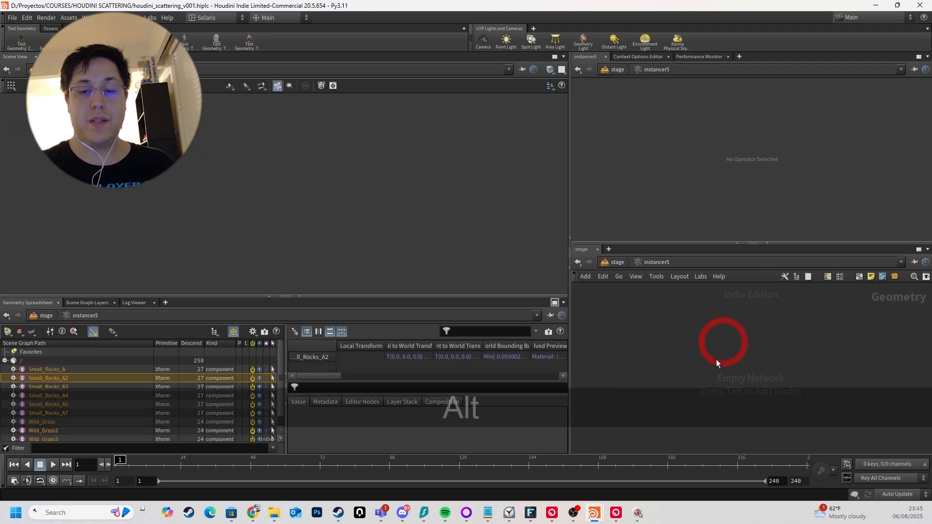
key("Tab")
type("grid")
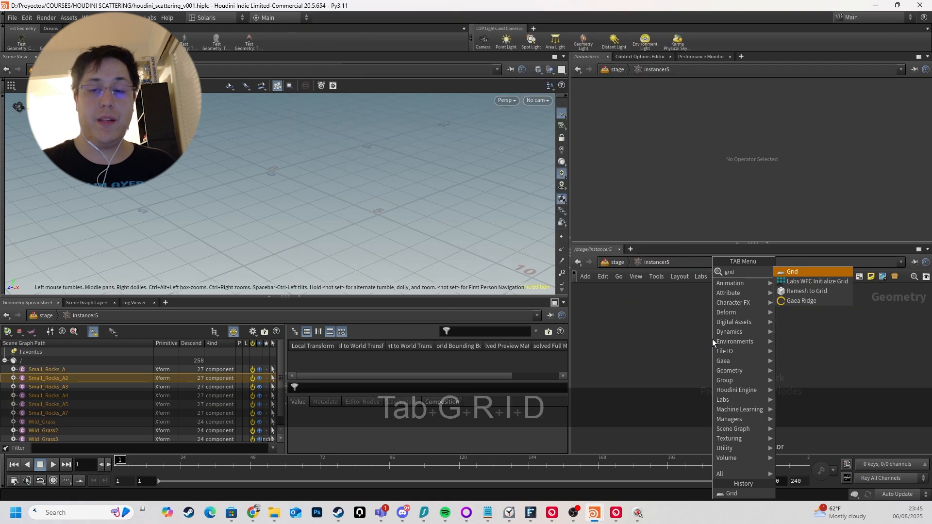
key("Return")
key("Return")
key("u")
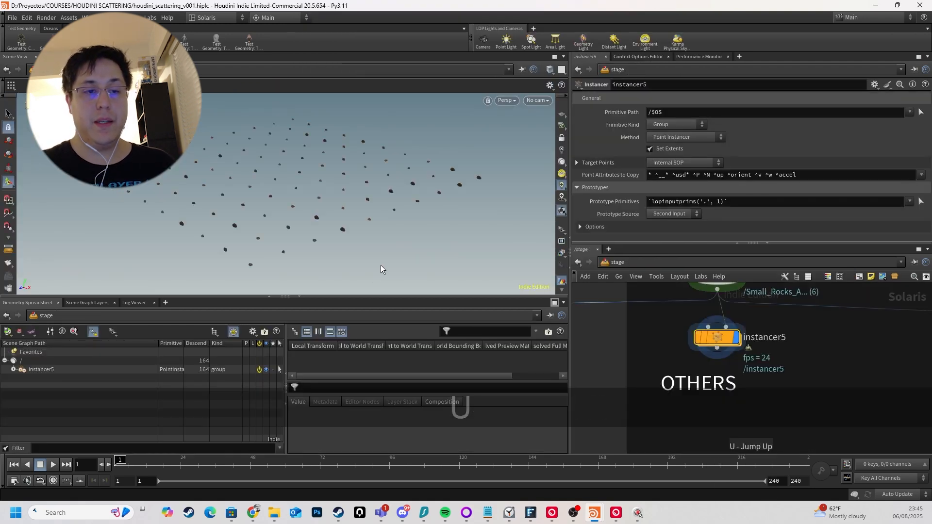
Examine which components instancer5 scatters in the viewport and review its expanded prototype options.
mouse_move(338, 182)
left_mouse_down("alt")
mouse_move(343, 208)
mouse_move(344, 195)
left_mouse_up("alt")
right_click_drag(294, 220, 279, 176, "alt")
middle_click_drag(278, 176, 342, 165, "alt")
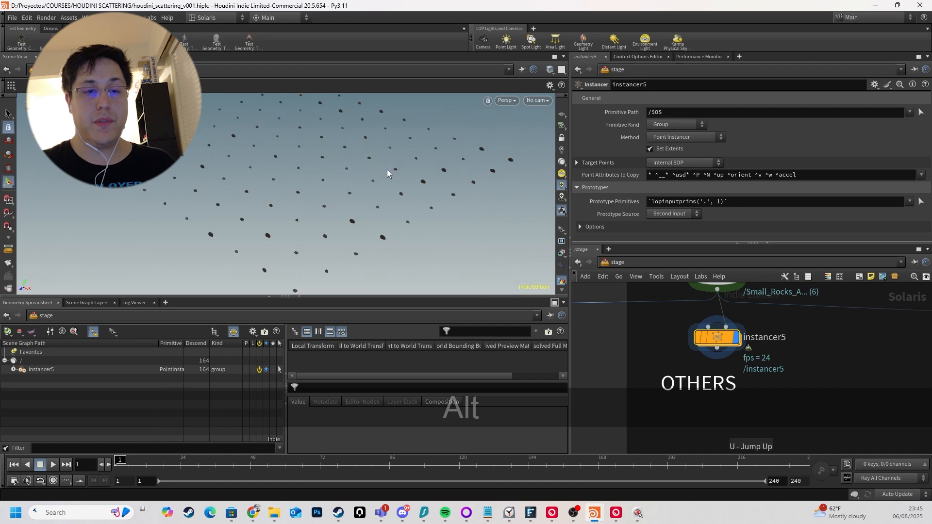
left_click_drag(386, 169, 333, 170, "alt")
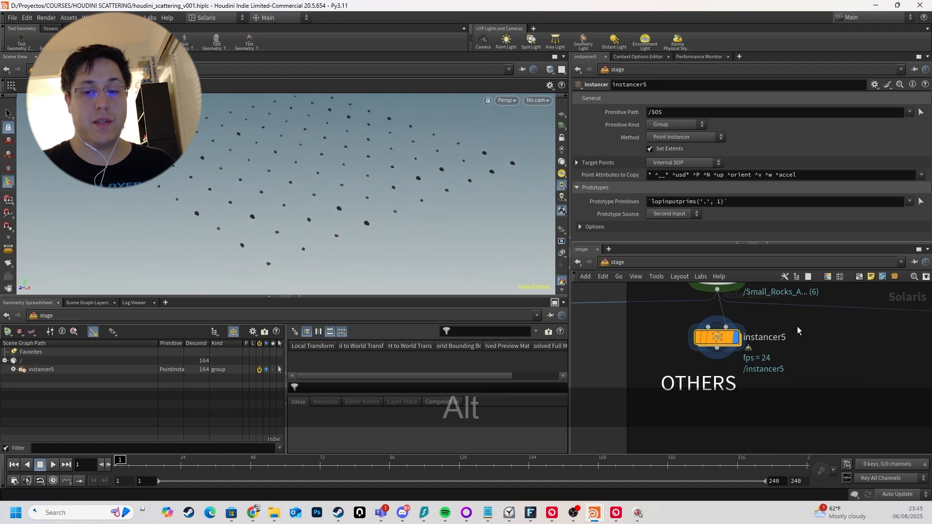
middle_click_drag(797, 326, 787, 365)
left_click(594, 227)
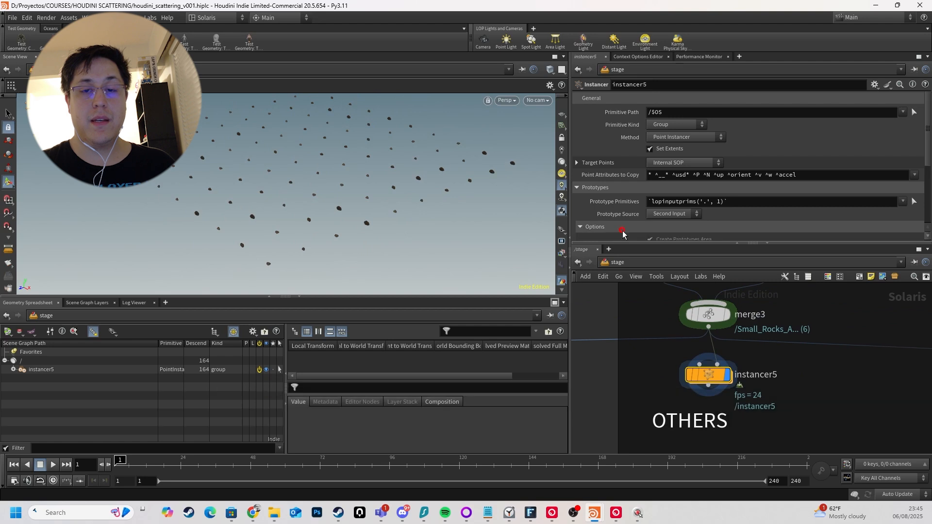
scroll(609, 178, "down", 3)
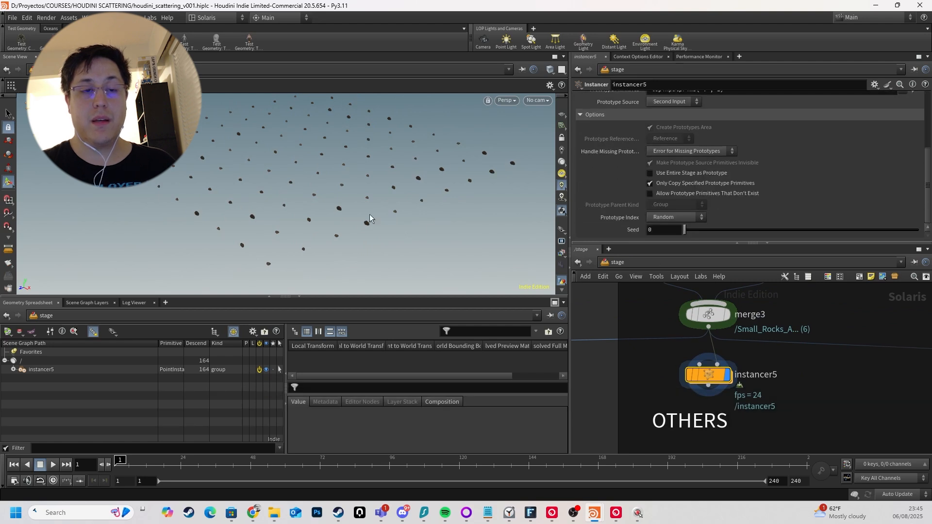
mouse_move(330, 160)
left_mouse_down("alt")
mouse_move(325, 181)
mouse_move(332, 166)
left_mouse_up("alt")
scroll(694, 354, "down", 4)
scroll(670, 347, "up", 3)
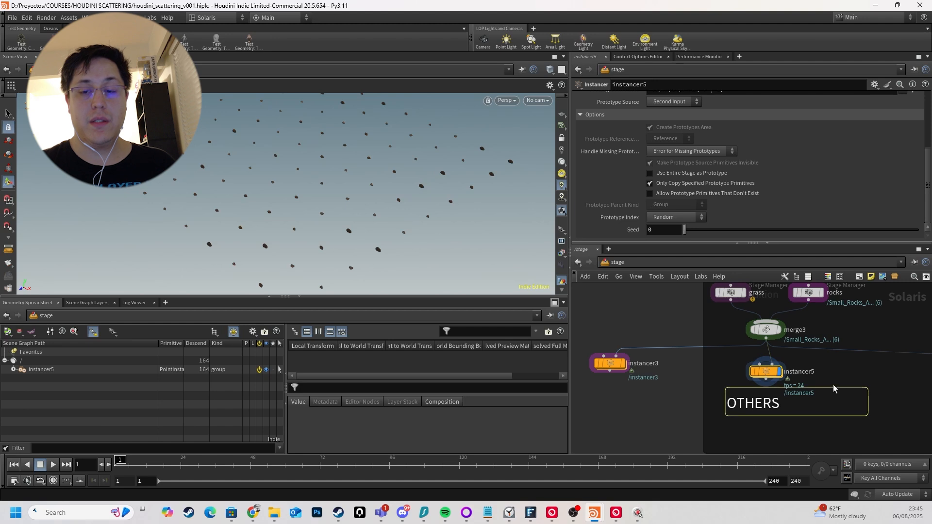
Replace instancer5's prototype primitives expression with the All Components pattern, %kind:component, and check the scattered instances.
double_click(816, 371)
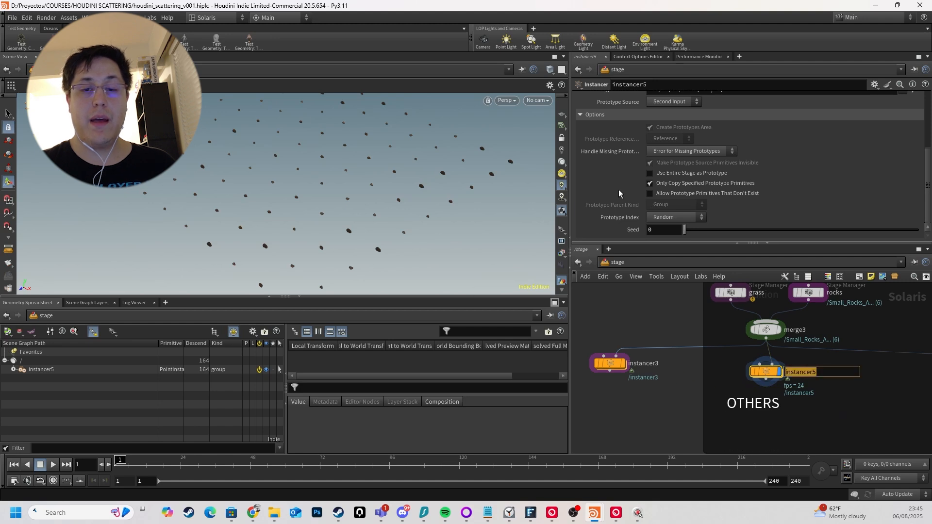
scroll(621, 197, "up", 3)
left_click(902, 153)
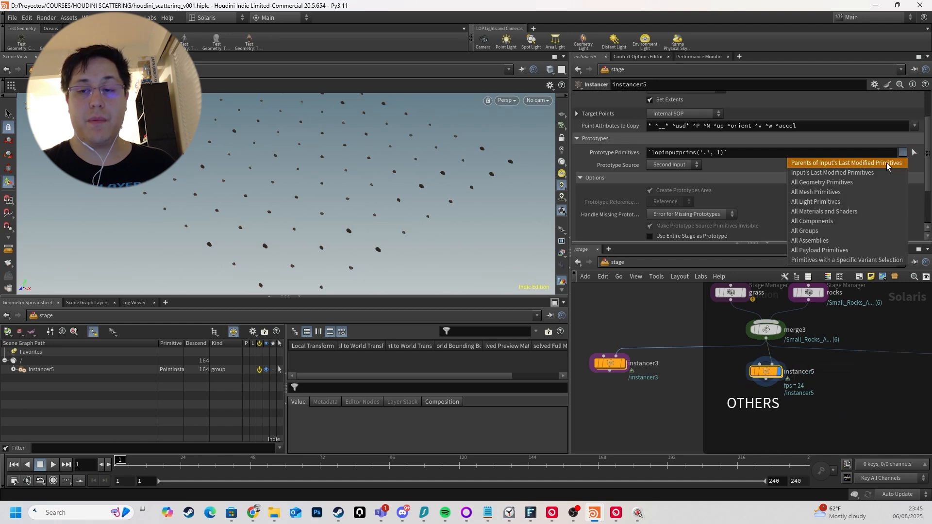
left_click(818, 222)
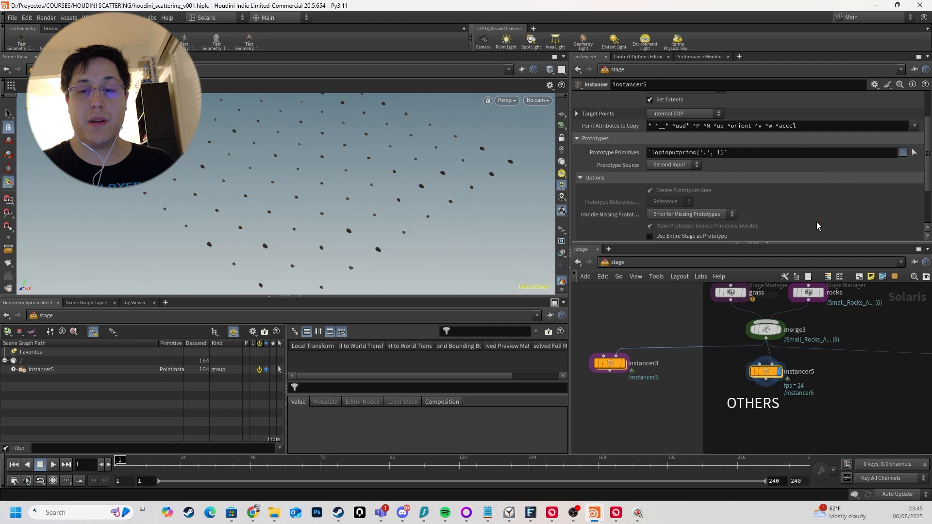
left_click_drag(730, 152, 649, 153)
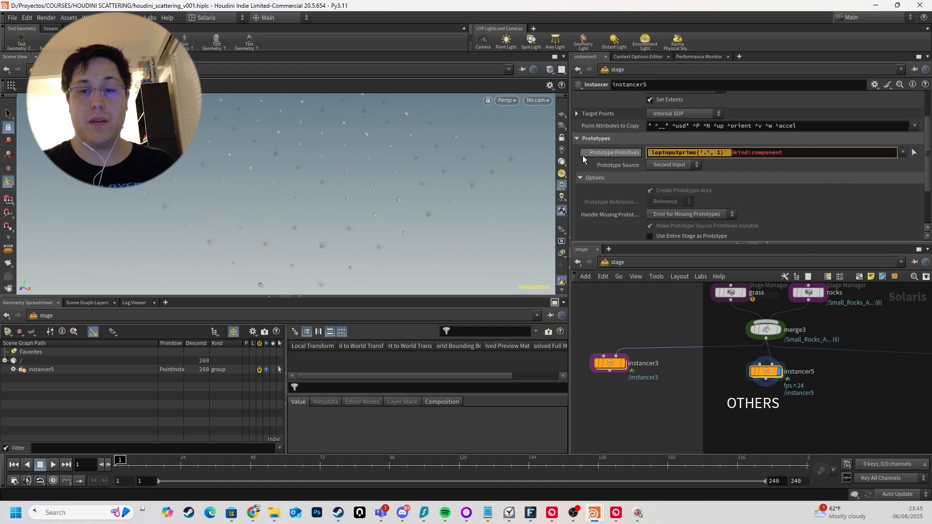
key("BackSpace")
key("Return")
left_click_drag(358, 162, 356, 156, "alt")
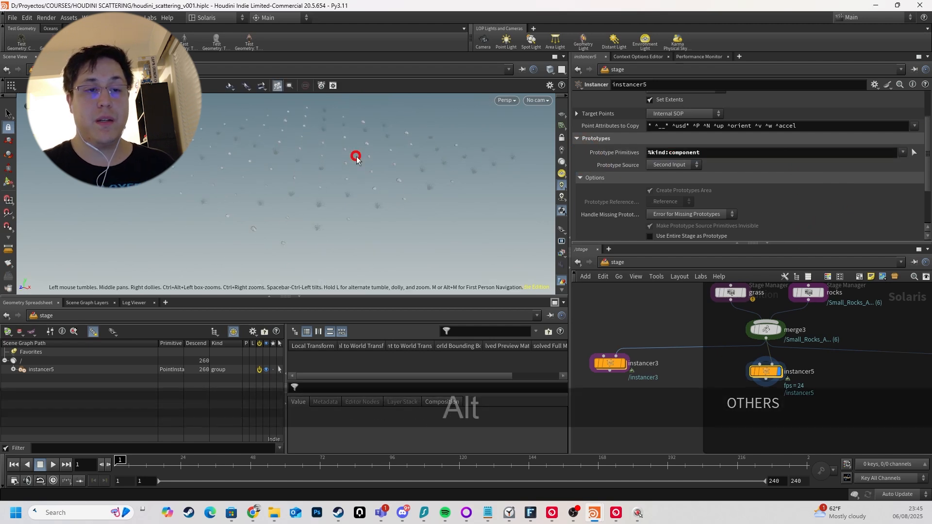
right_click_drag(443, 214, 388, 174, "alt")
left_click_drag(387, 174, 386, 172, "alt")
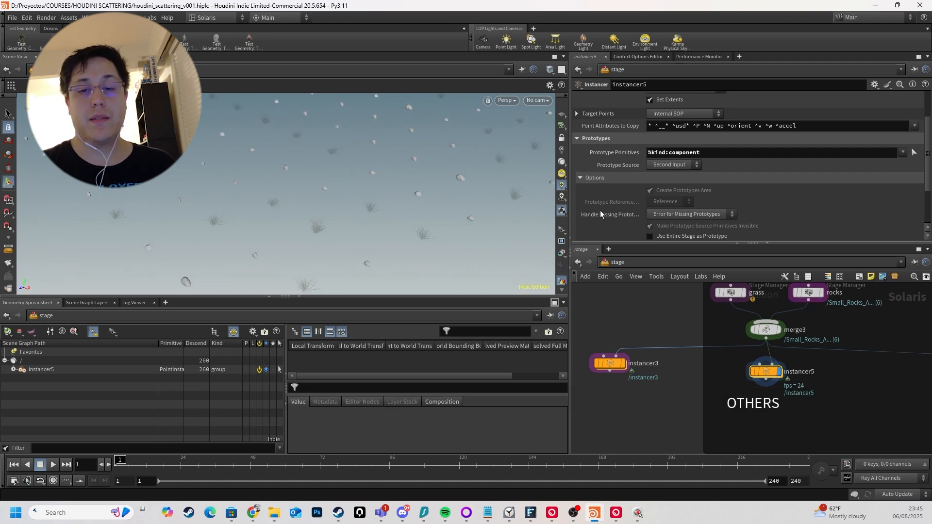
Set the random prototype seed of instancer5 to 2.39 and check the new distribution.
scroll(592, 204, "down", 4)
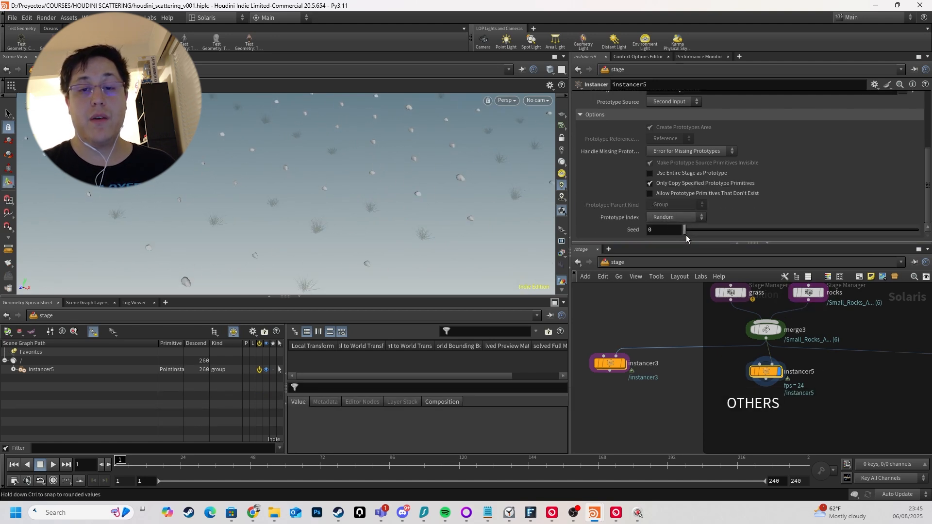
left_click_drag(685, 231, 740, 229)
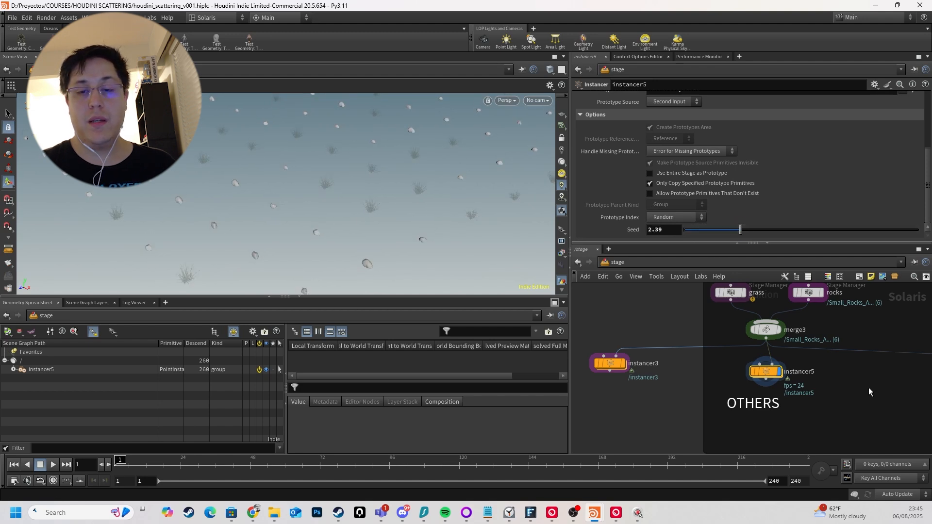
left_click_drag(339, 218, 400, 175, "alt")
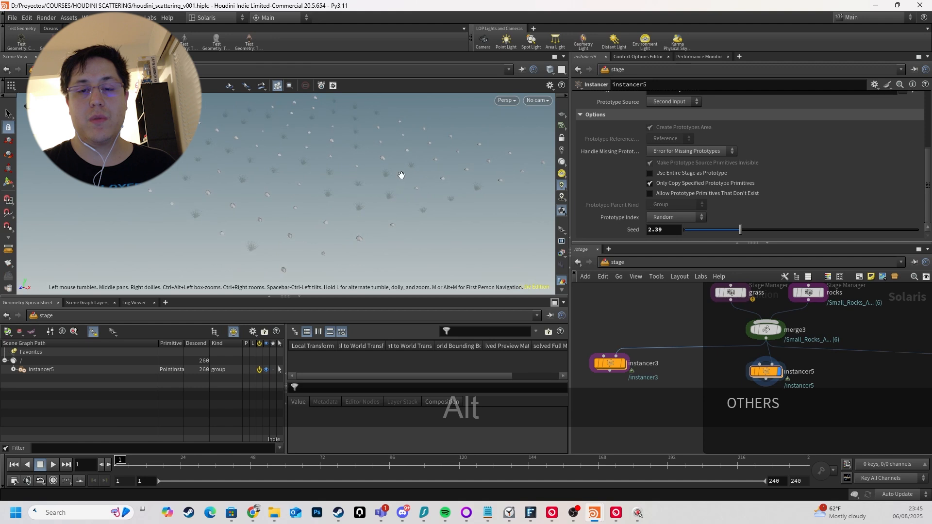
Switch the prototype index method to Index and set the index to 4.
left_click(661, 219)
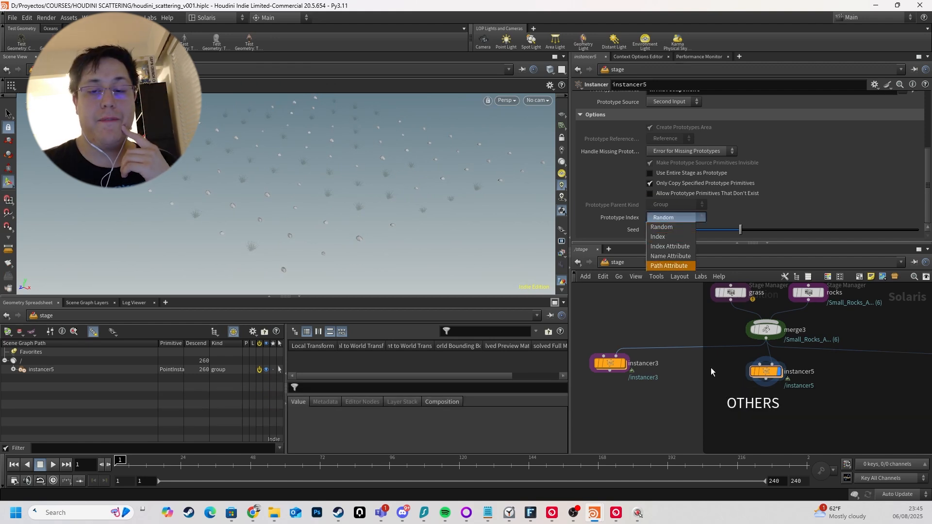
left_click(657, 237)
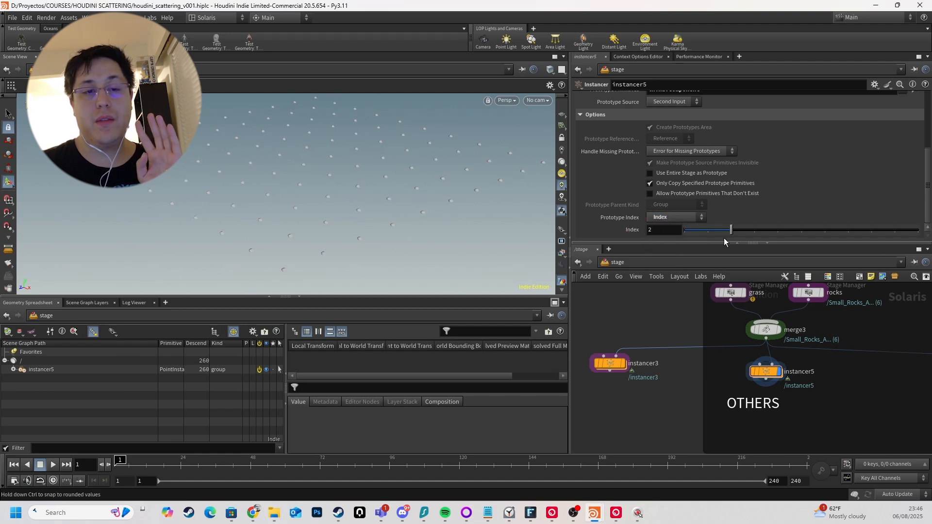
left_click_drag(731, 241, 786, 243)
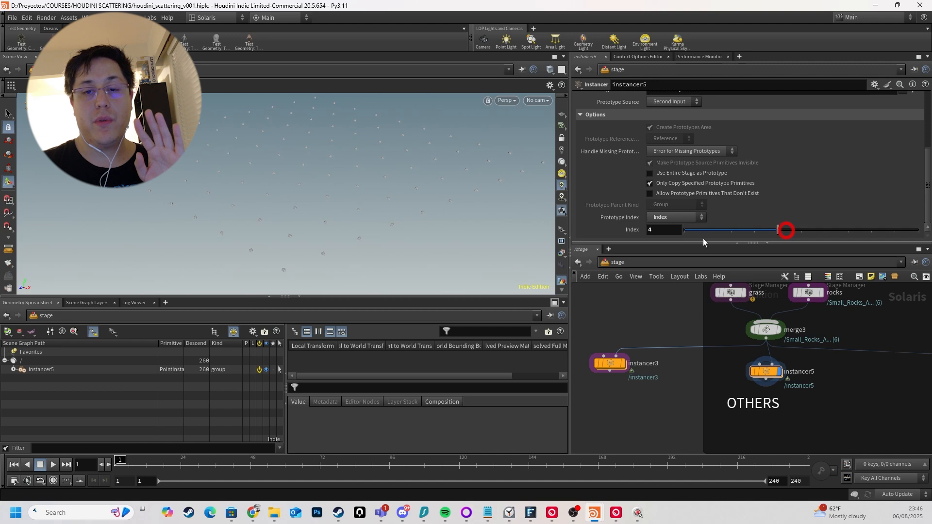
Try the Index Attribute and Name Attribute methods for the prototype index.
left_click(690, 220)
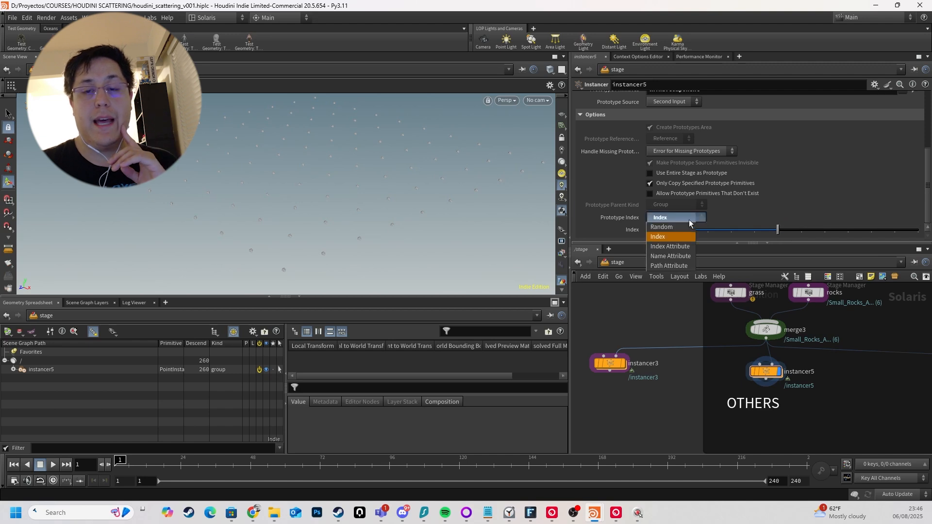
left_click(683, 248)
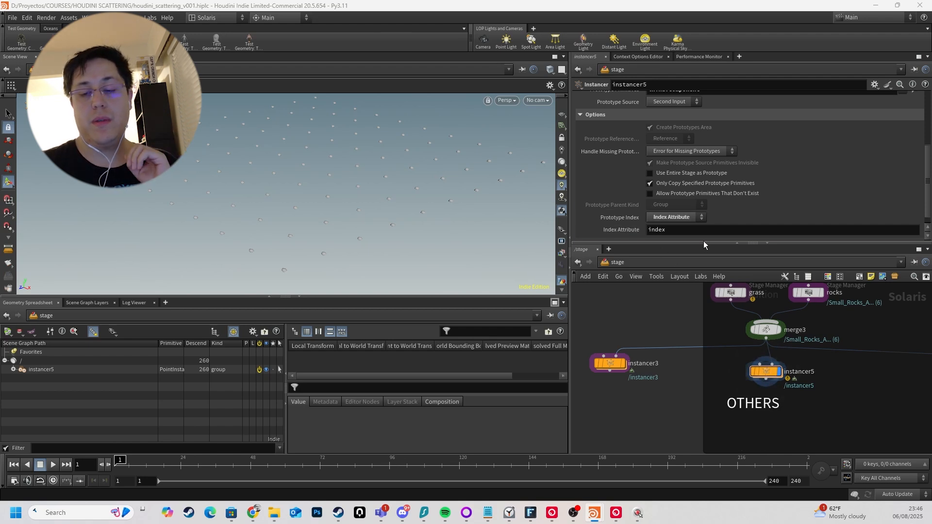
left_click(688, 217)
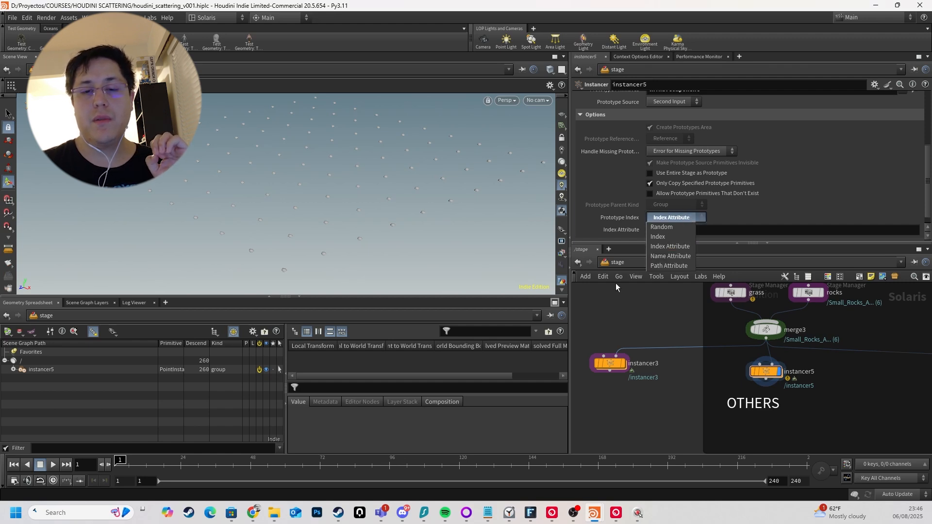
left_click(660, 256)
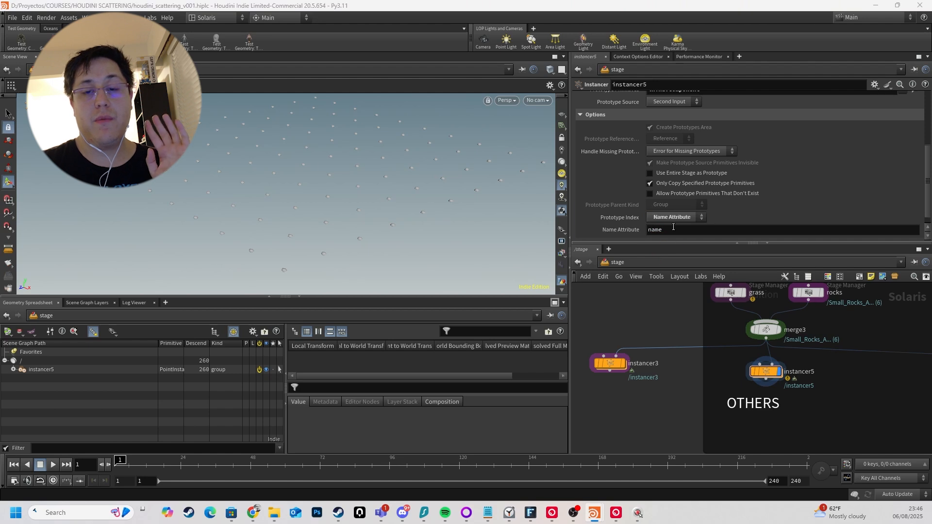
left_click(678, 219)
left_click(674, 255)
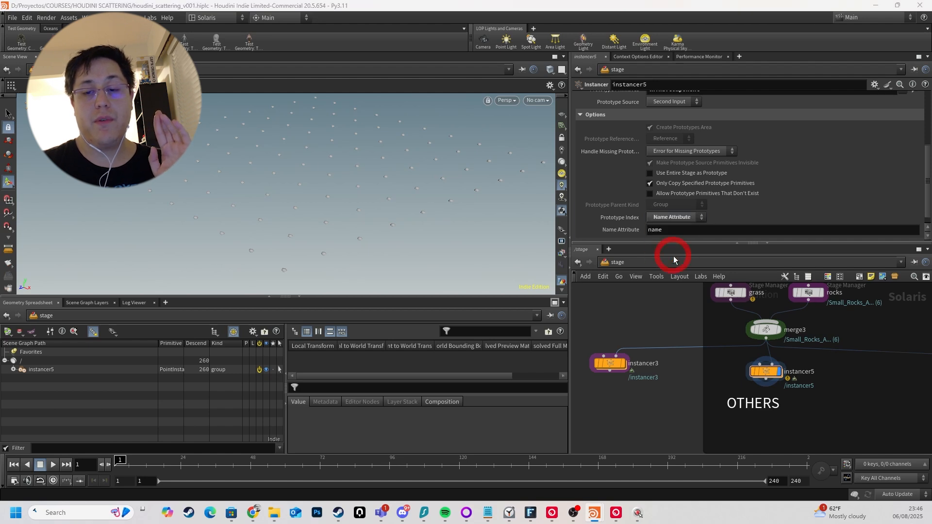
Set the prototype index method back to Random with a seed of 0.04.
left_click(677, 218)
left_click(677, 230)
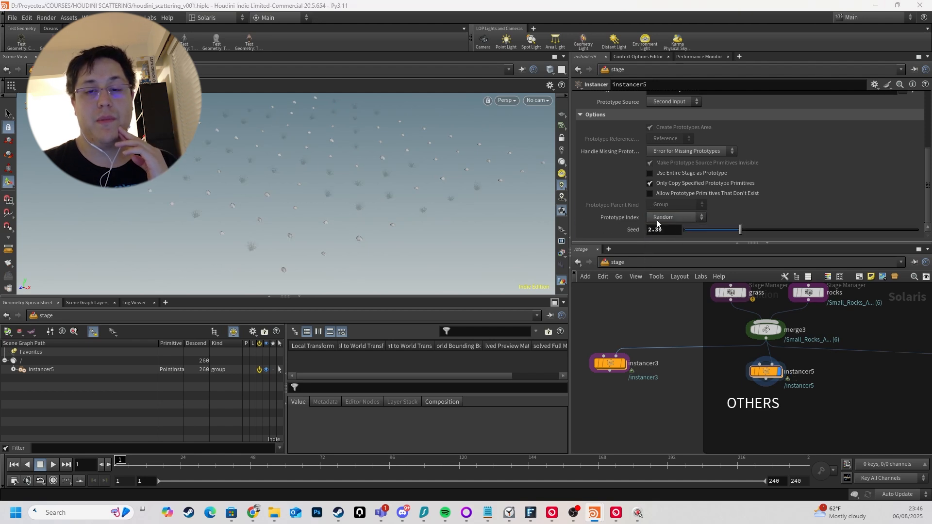
left_click_drag(712, 230, 686, 231)
scroll(715, 386, "down", 5)
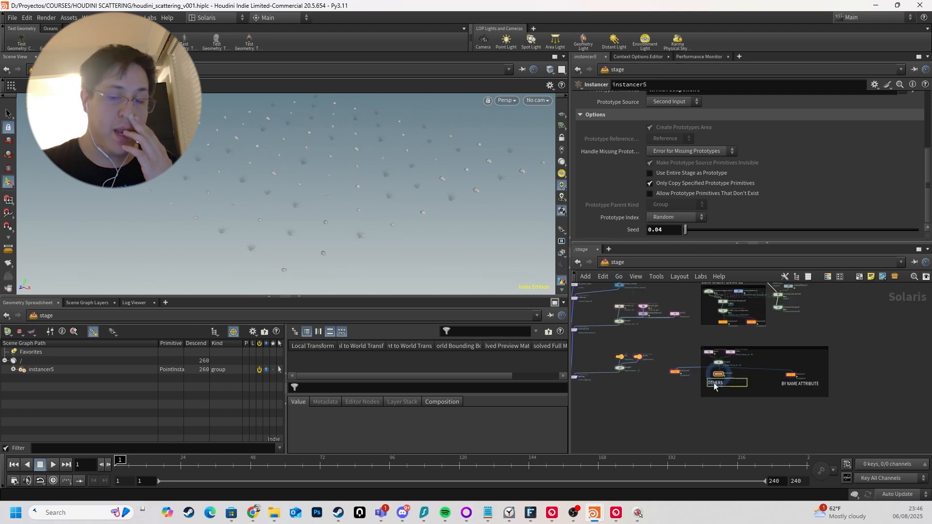
Display the instancer1 node in the BY NAME ATTRIBUTE network box.
middle_click_drag(738, 399, 630, 388)
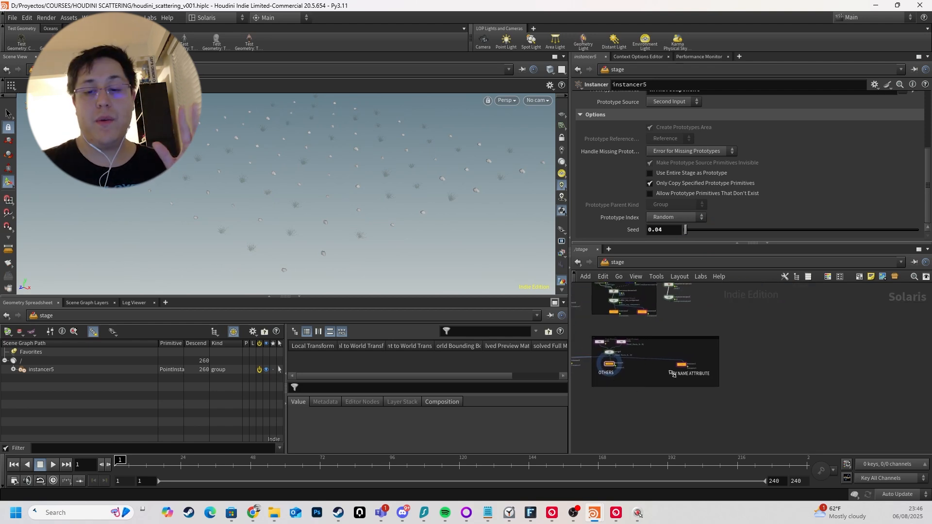
scroll(680, 375, "up", 5)
middle_click_drag(617, 369, 709, 378)
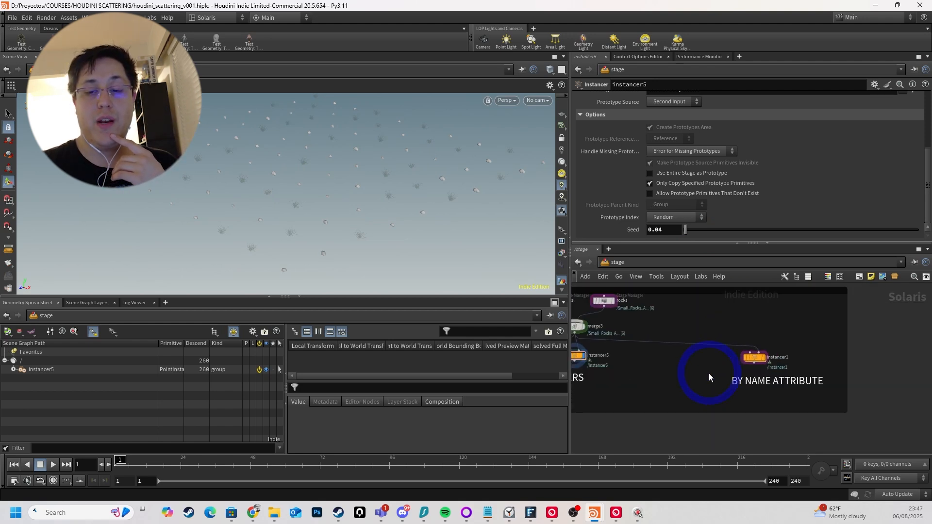
scroll(705, 375, "down", 3)
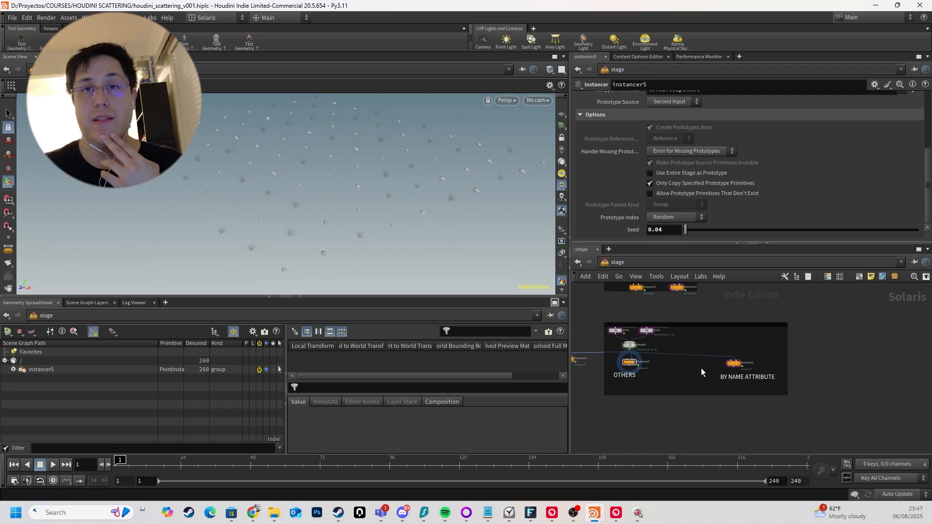
scroll(733, 364, "up", 4)
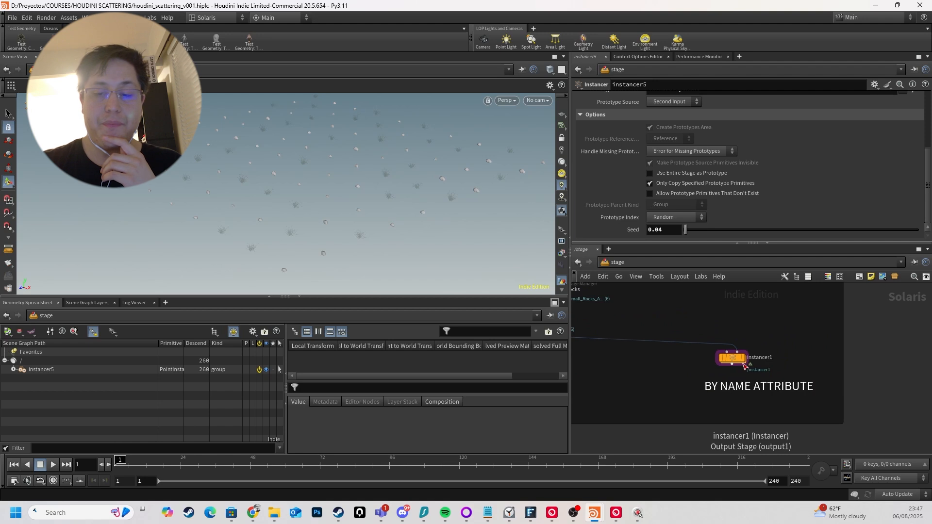
left_click(732, 365)
key("Escape")
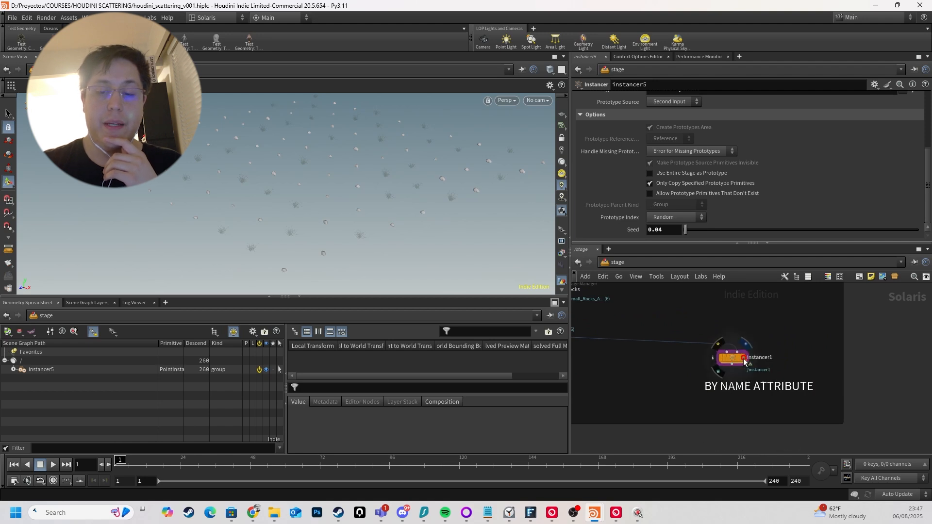
left_click(743, 358)
Look at the point network inside instancer1, then return to the stage level.
double_click(733, 360)
scroll(732, 359, "down", 3)
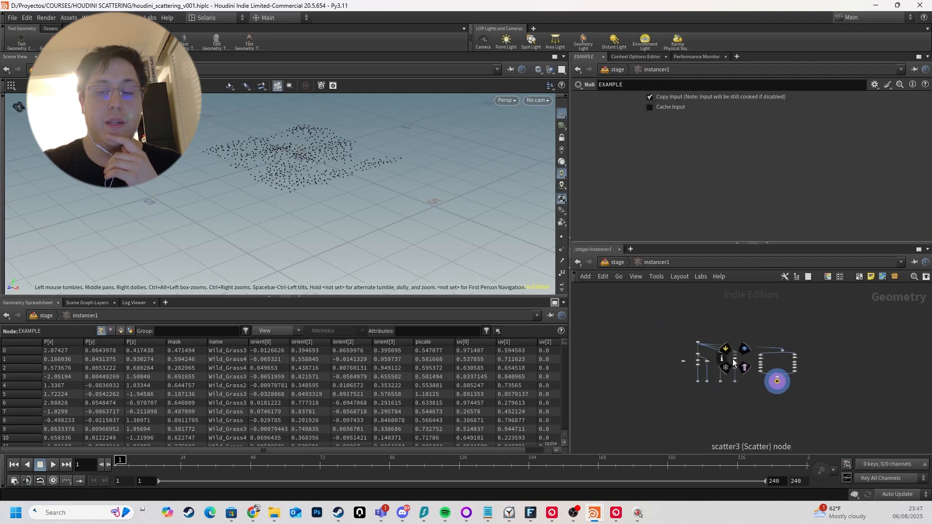
scroll(718, 368, "up", 3)
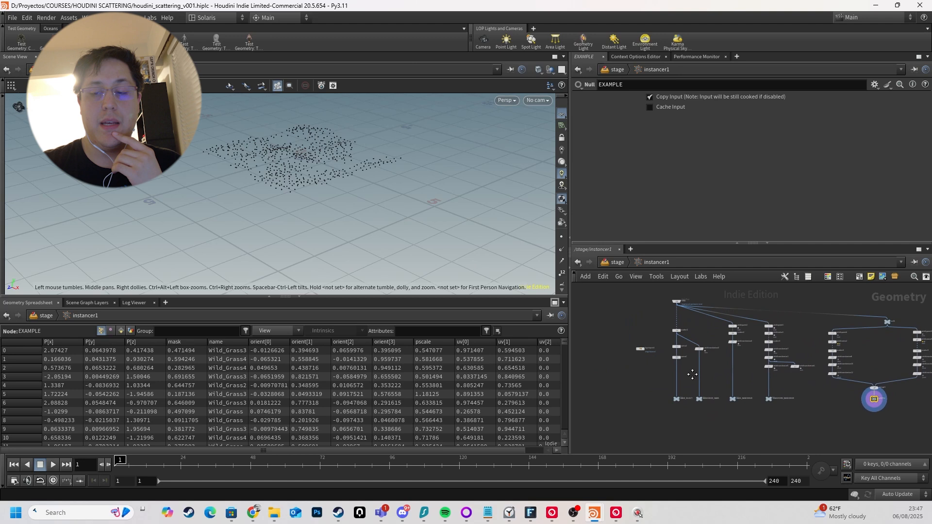
key("u")
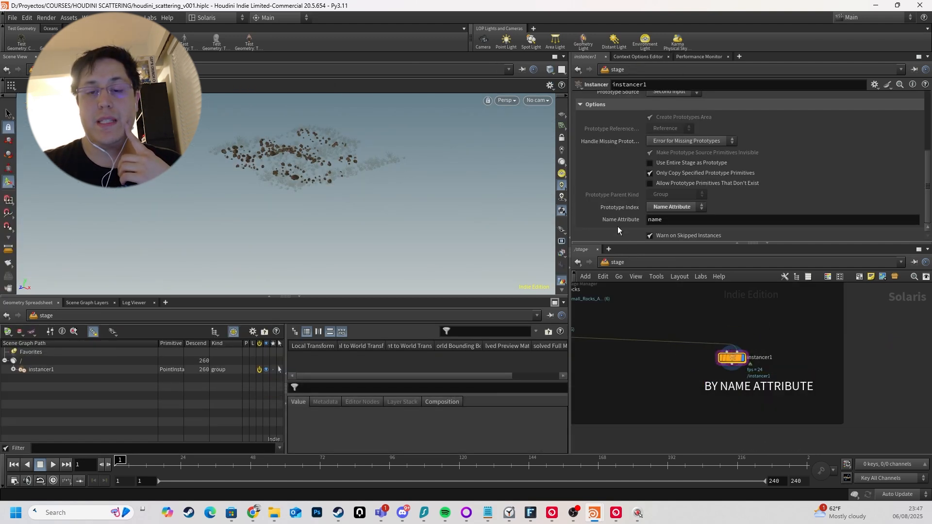
Review instancer1's Prototype Primitives pattern and its Name Attribute setting for the prototype index.
scroll(621, 223, "up", 3)
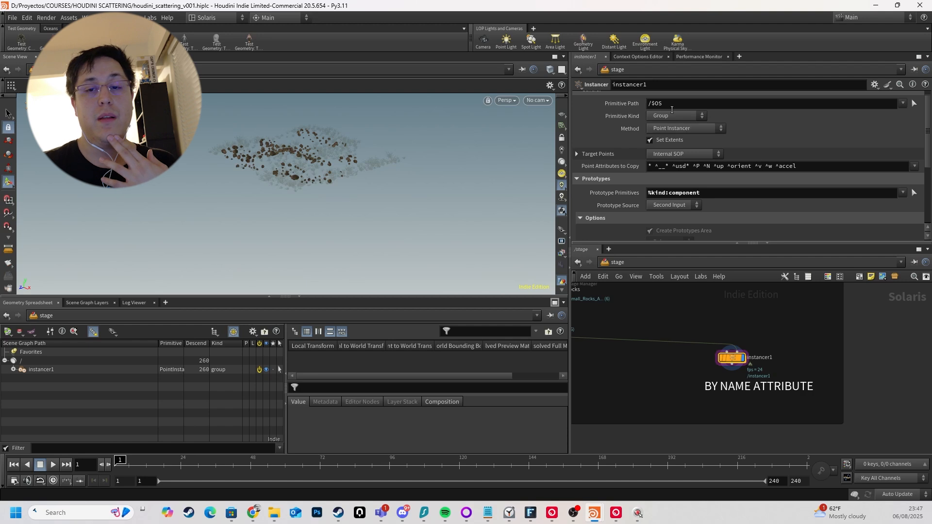
scroll(592, 185, "down", 1)
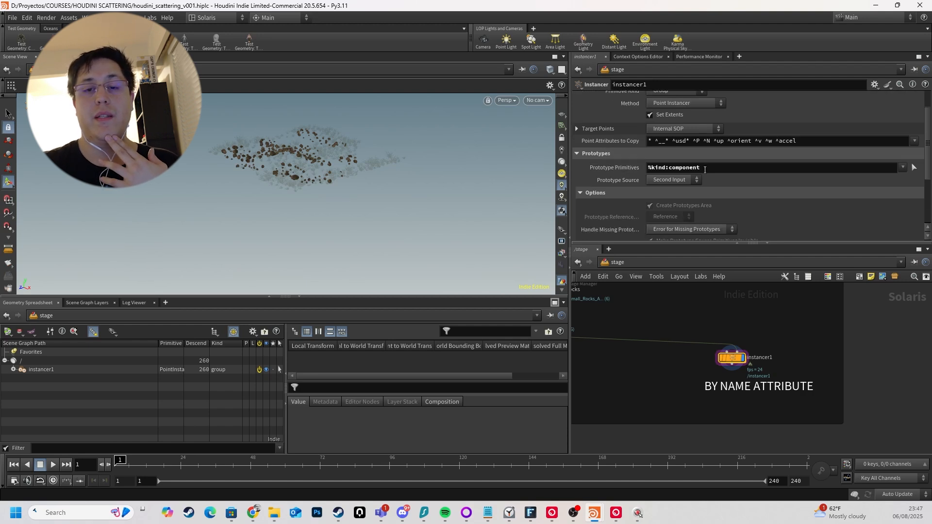
left_click_drag(701, 170, 643, 163)
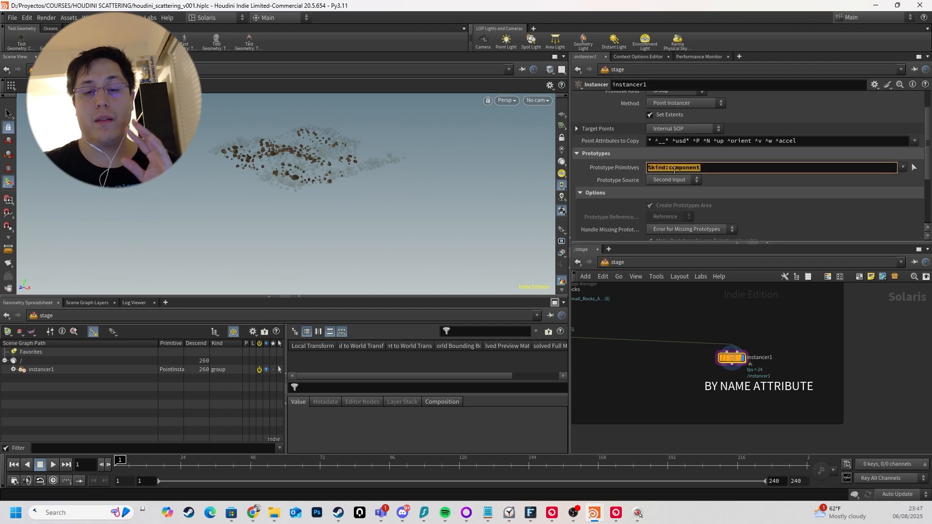
left_click(665, 171)
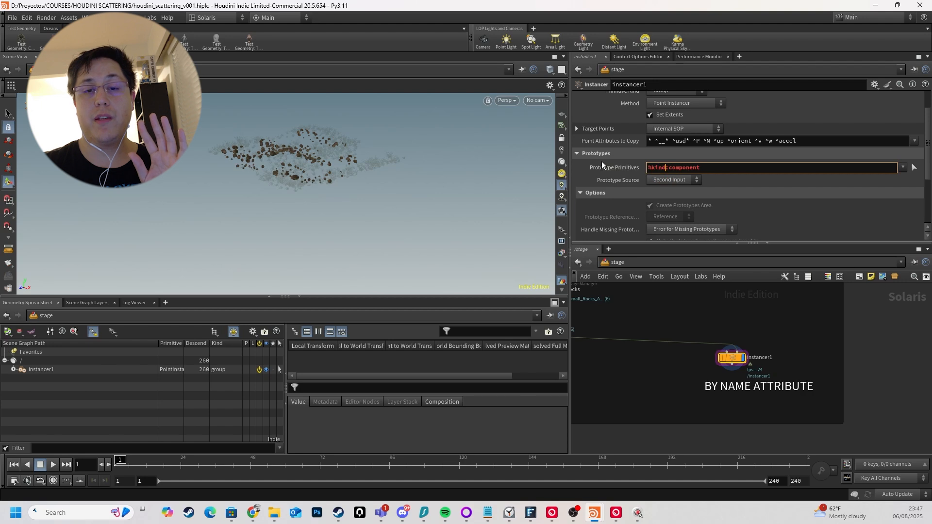
scroll(606, 189, "down", 3)
scroll(608, 197, "down", 1)
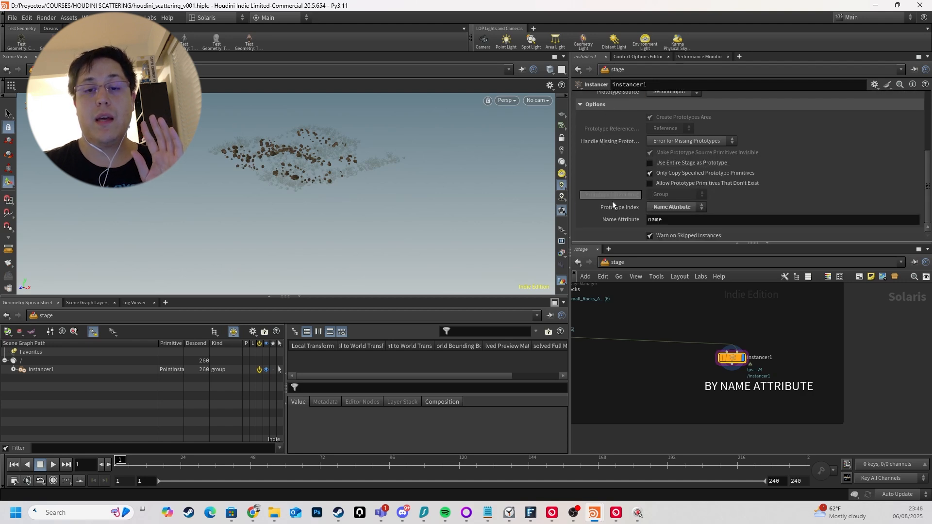
double_click(674, 220)
Go inside instancer1 and look over all the scatter branches in its geometry network.
left_click_drag(763, 328, 733, 358)
left_click(767, 328)
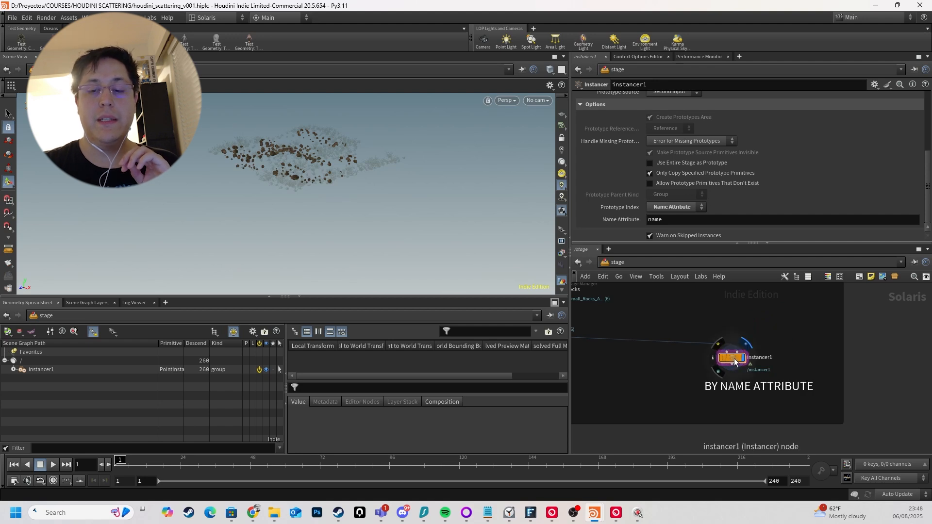
left_click(789, 327)
double_click(732, 357)
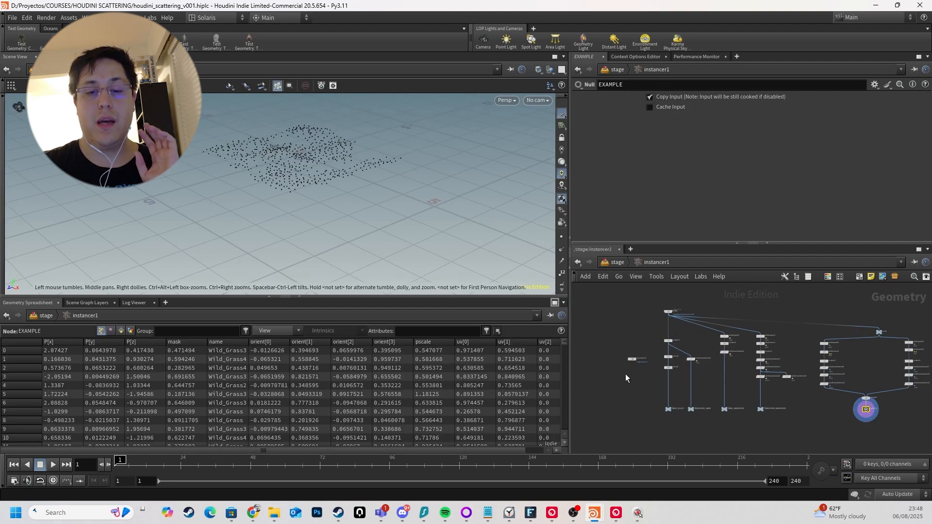
scroll(626, 374, "up", 3)
scroll(653, 351, "down", 5)
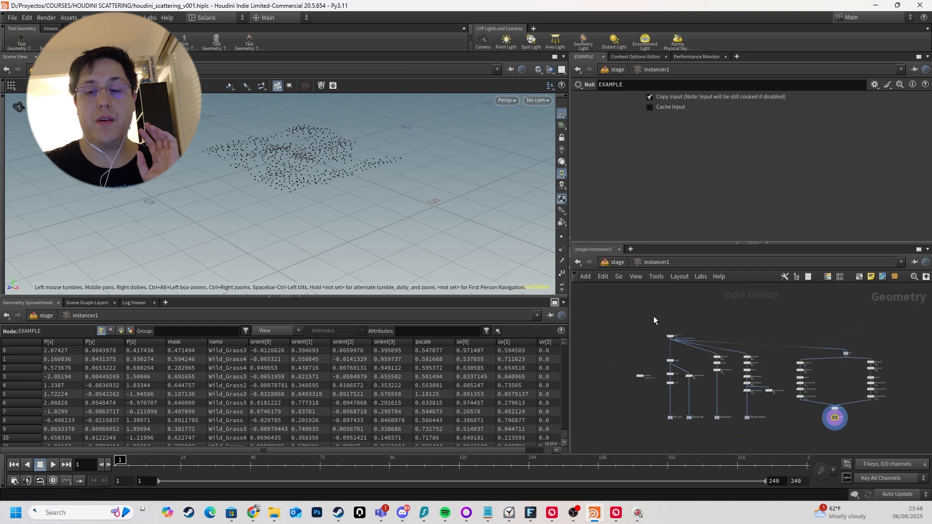
left_click_drag(654, 316, 886, 439)
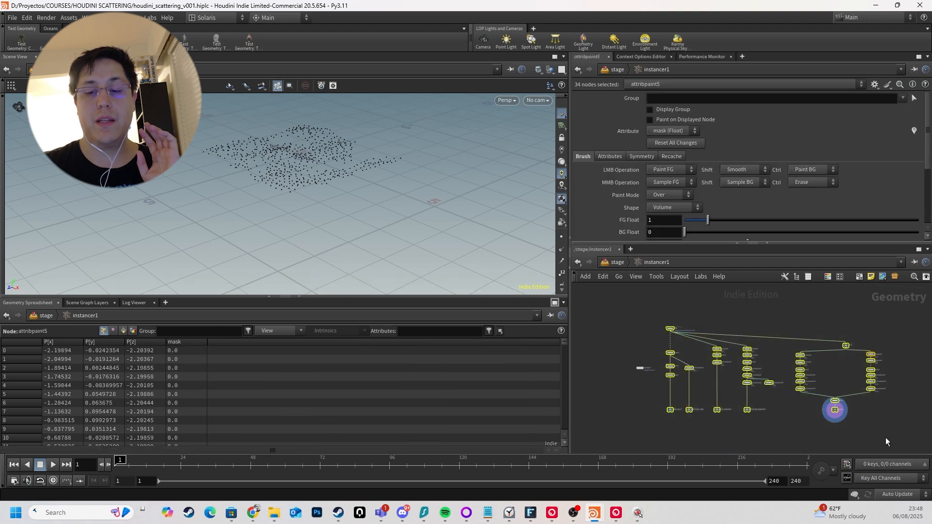
left_click(646, 353)
Select the lopimport1 node beside the scatter branches and set it as the displayed node.
scroll(655, 386, "up", 4)
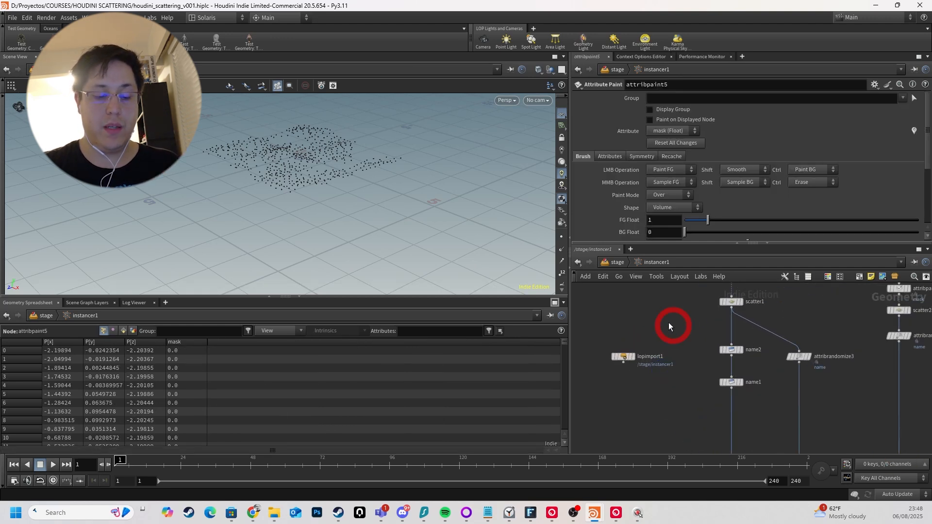
left_click_drag(638, 341, 611, 372)
left_click(632, 357)
left_click(609, 328)
left_click_drag(635, 323, 632, 351)
scroll(639, 337, "down", 4)
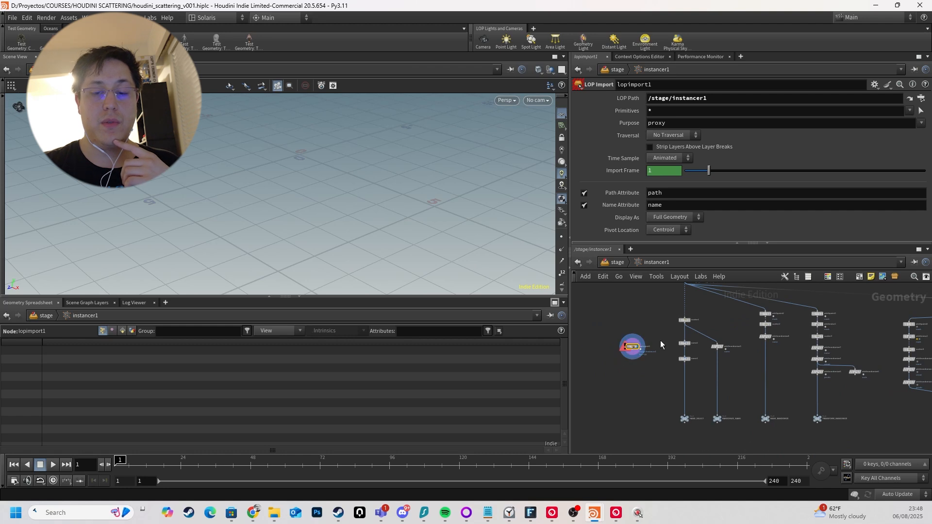
Turn on the template flag of lopimport1 and display the HAND_SELECT null to view both together.
scroll(655, 340, "up", 4)
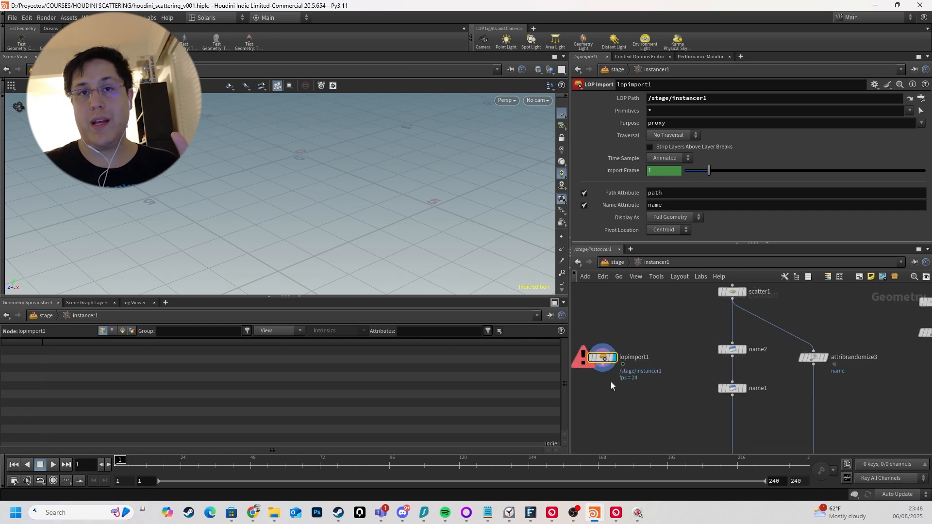
scroll(611, 406, "down", 3)
scroll(612, 411, "up", 2)
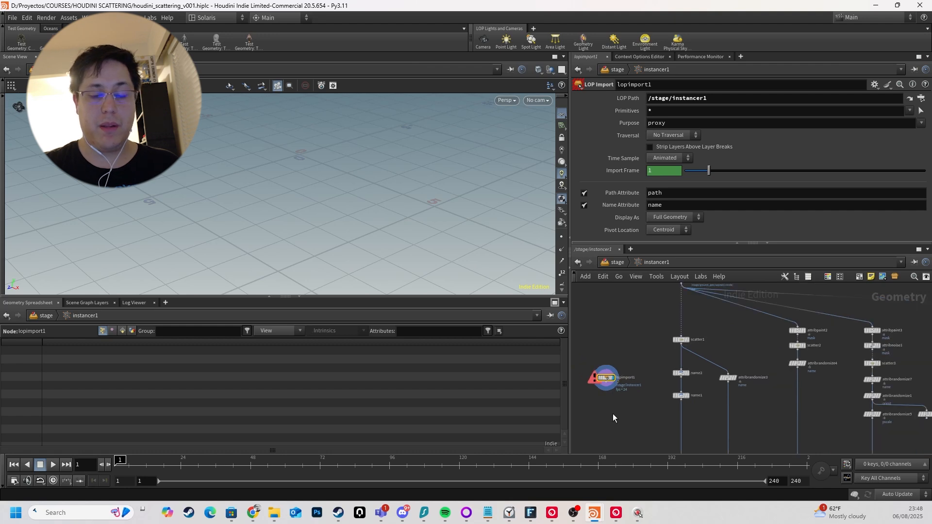
mouse_move(613, 357)
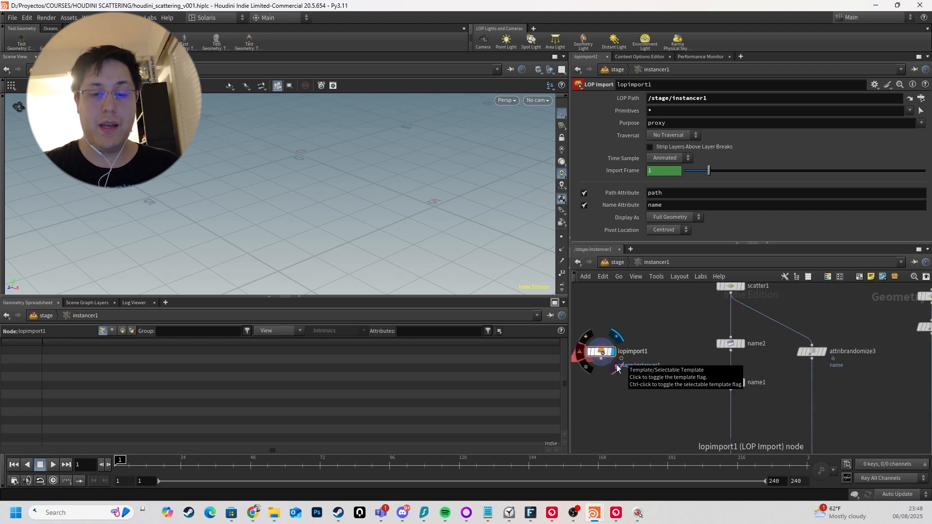
left_click(617, 371)
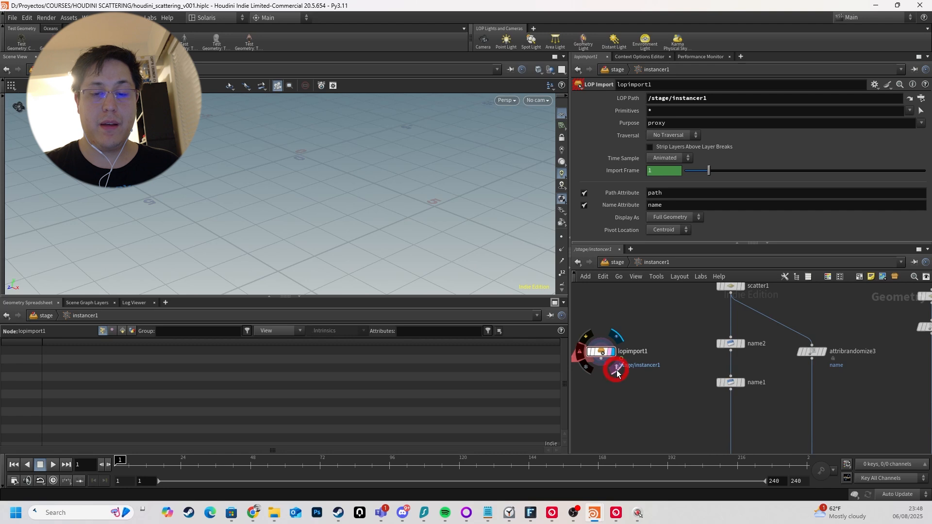
scroll(630, 374, "down", 4)
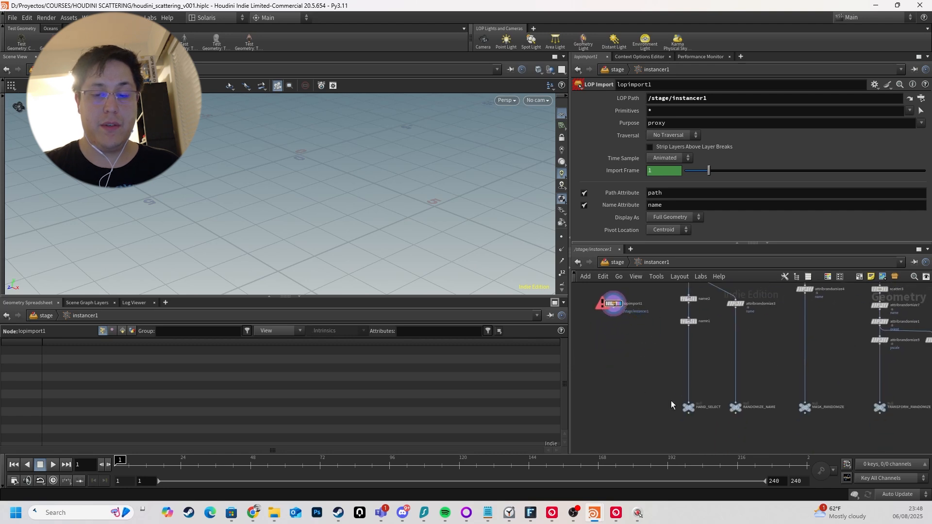
left_click_drag(670, 388, 707, 426)
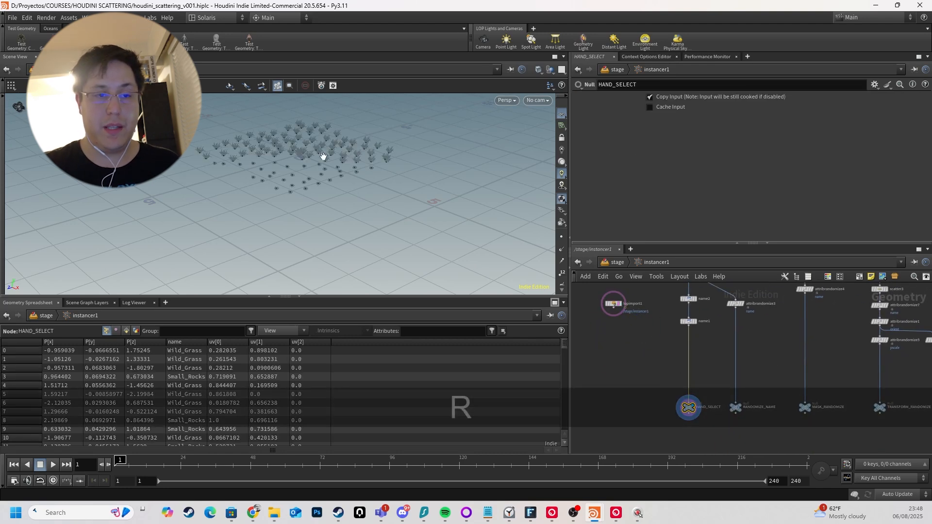
left_click_drag(324, 154, 389, 200, "alt")
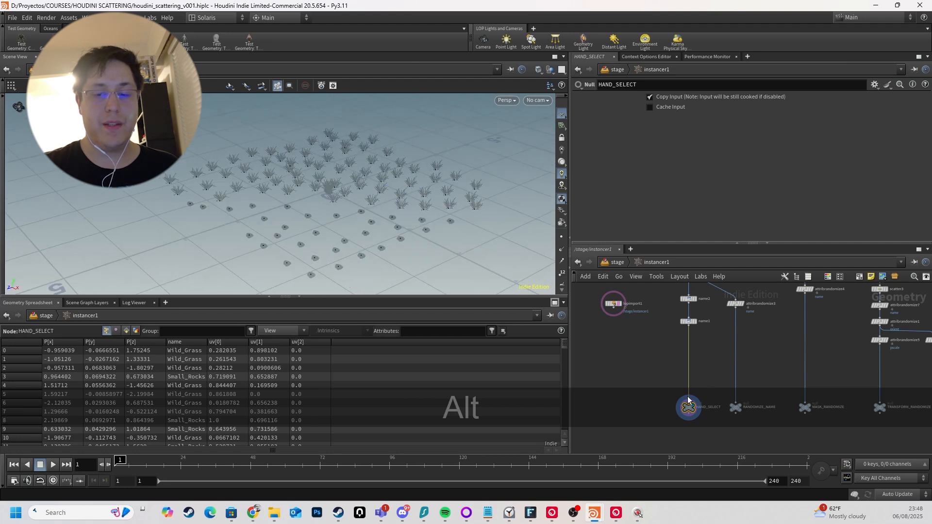
Move the lopimport1 node up and away from the scatter branches to free space.
middle_click_drag(634, 342, 647, 380)
left_click(626, 343)
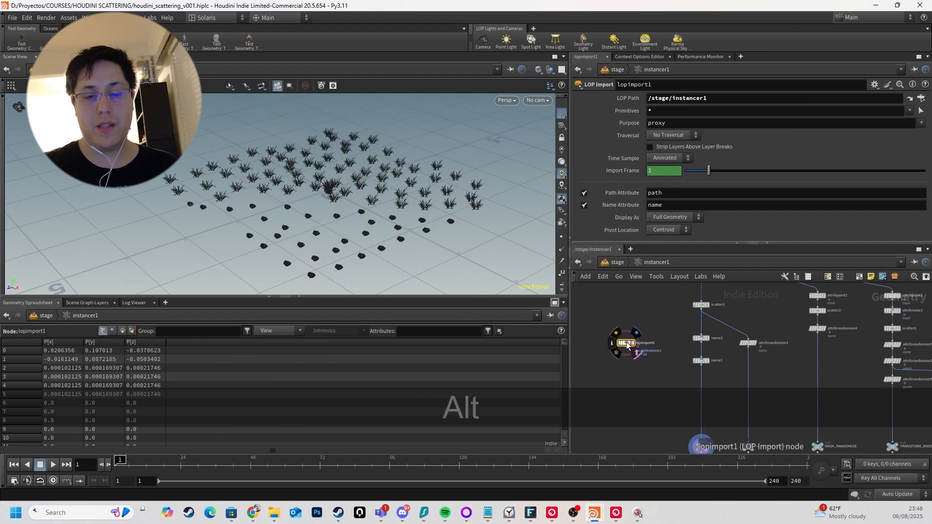
left_click_drag(627, 343, 581, 296)
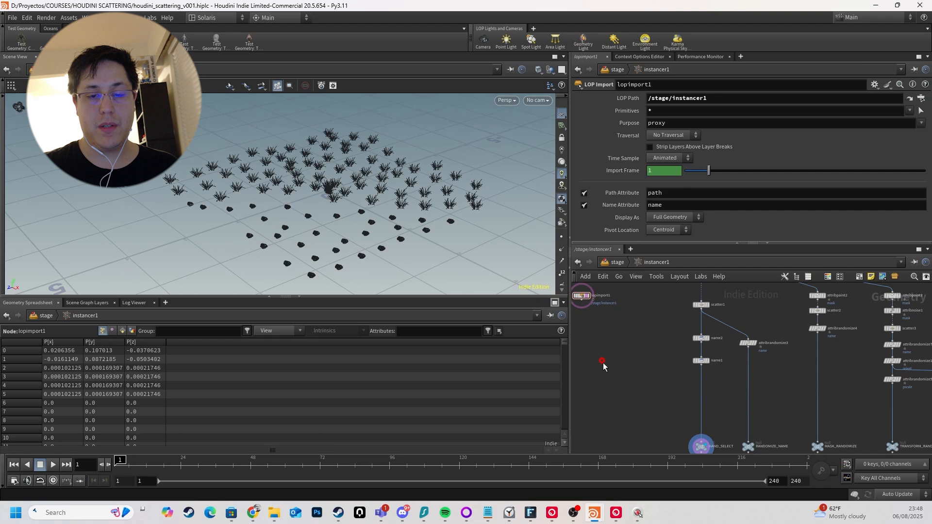
Add a new LOP Import node in the empty area beside the name nodes.
left_click(608, 365)
key("Tab")
type("lopi")
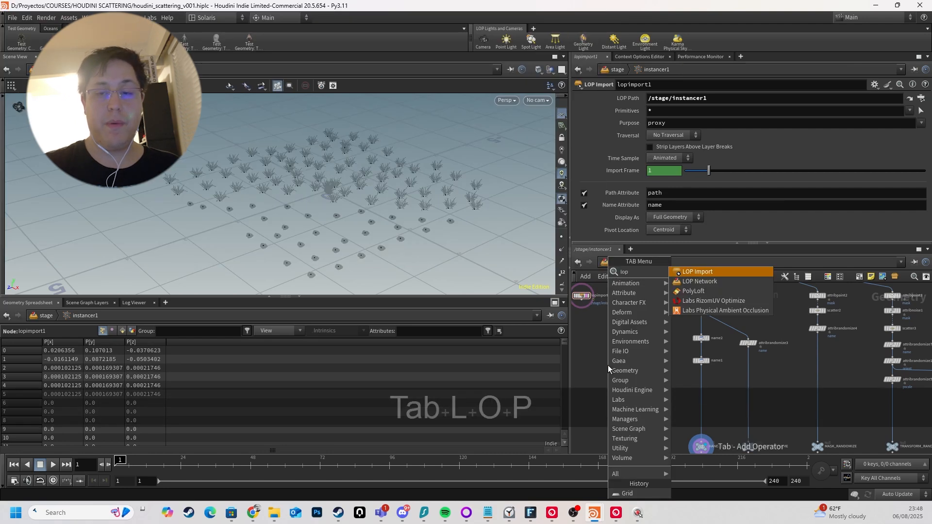
key("Return")
key("Return")
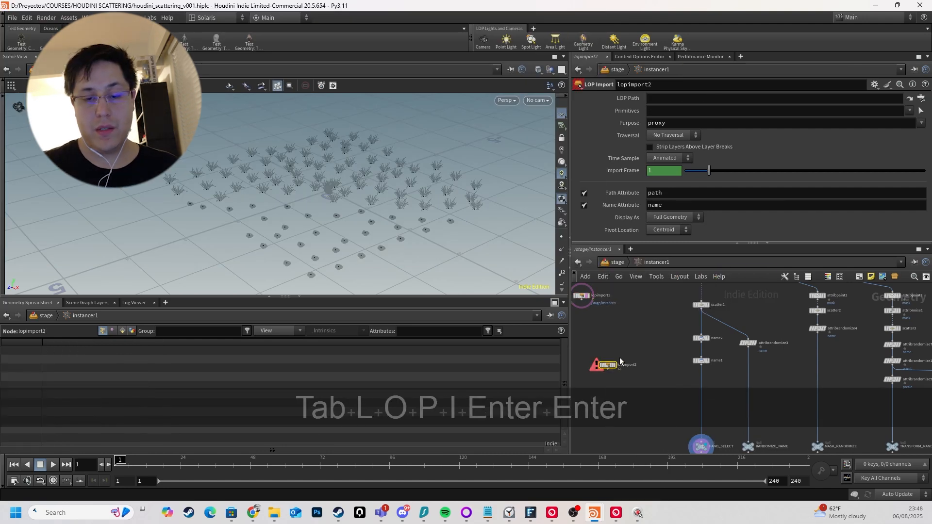
scroll(645, 380, "up", 2)
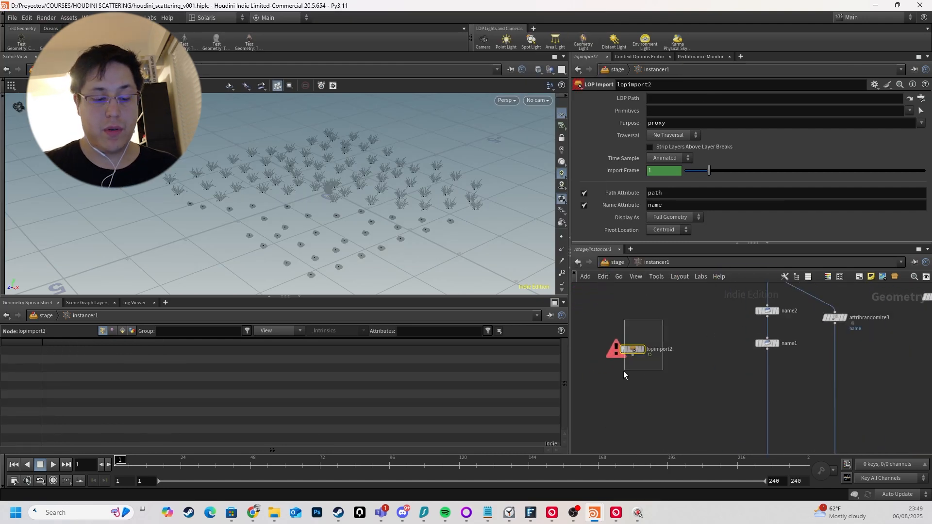
Copy instancer1 from the stage, paste it as the new LOP Import's path /stage/instancer1, and display the import.
key("u")
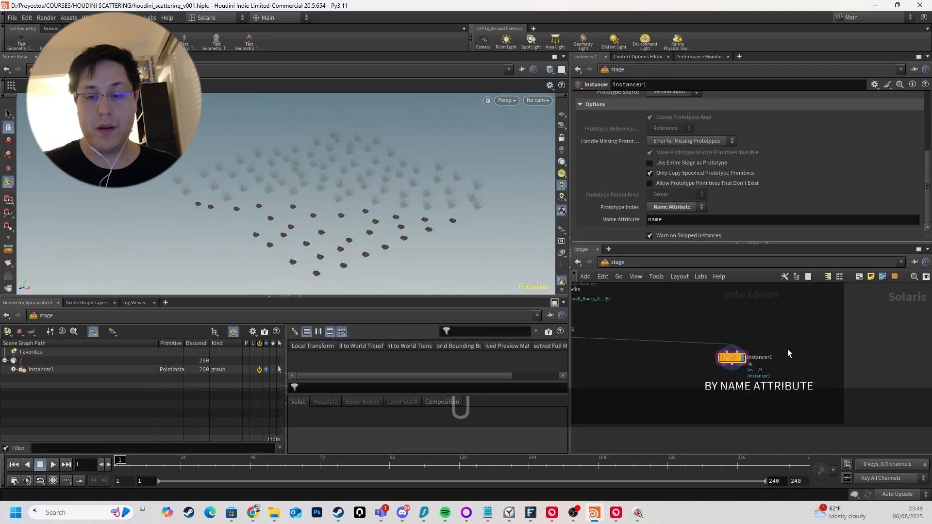
key("ctrl+c")
double_click(730, 358)
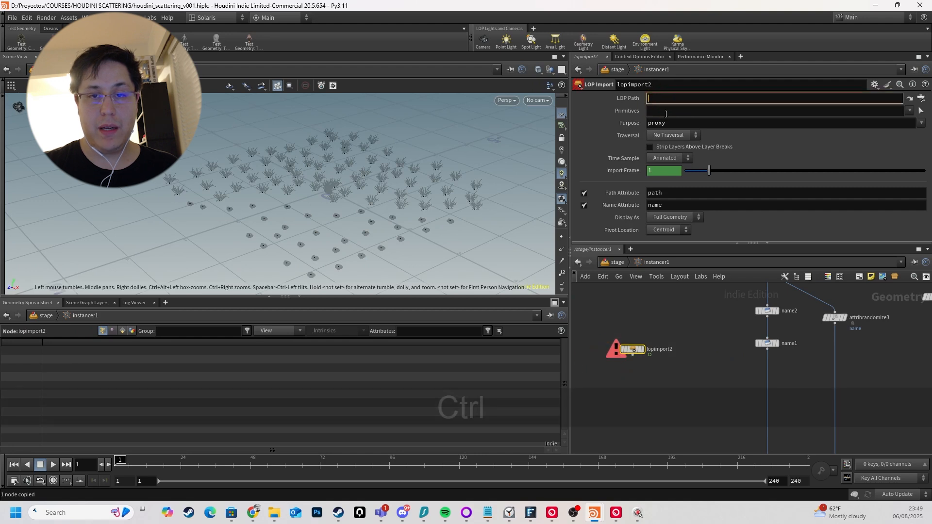
key("ctrl+v")
left_click(695, 312)
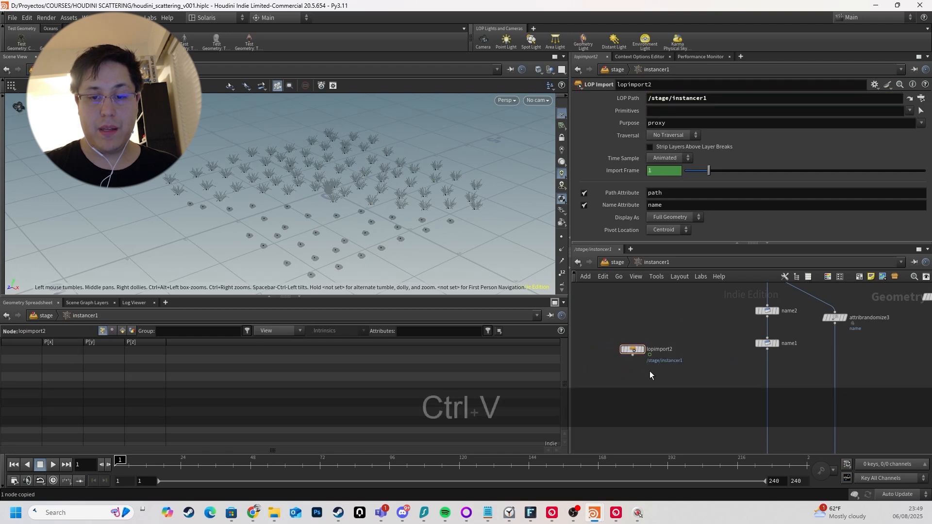
left_click(641, 350)
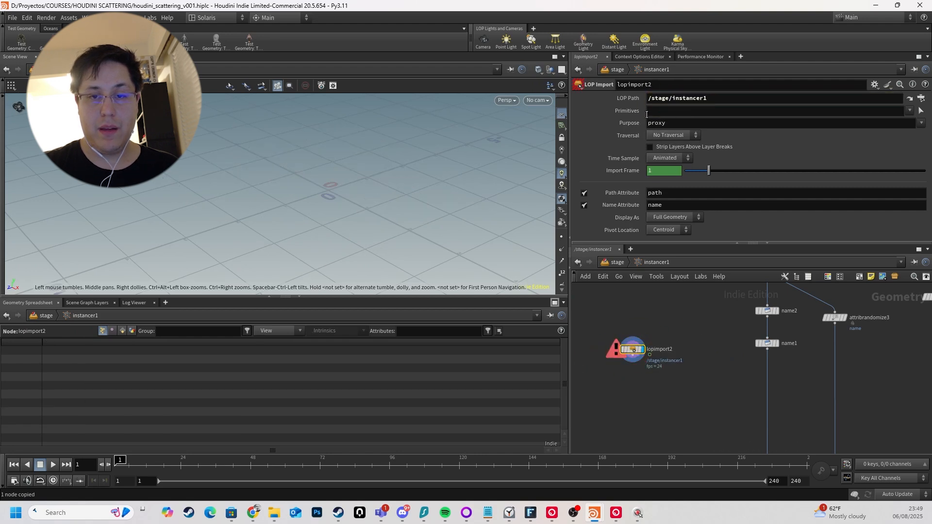
Set the primitives pattern of lopimport2 to /* to import everything from instancer1.
left_click(662, 113)
type("/*")
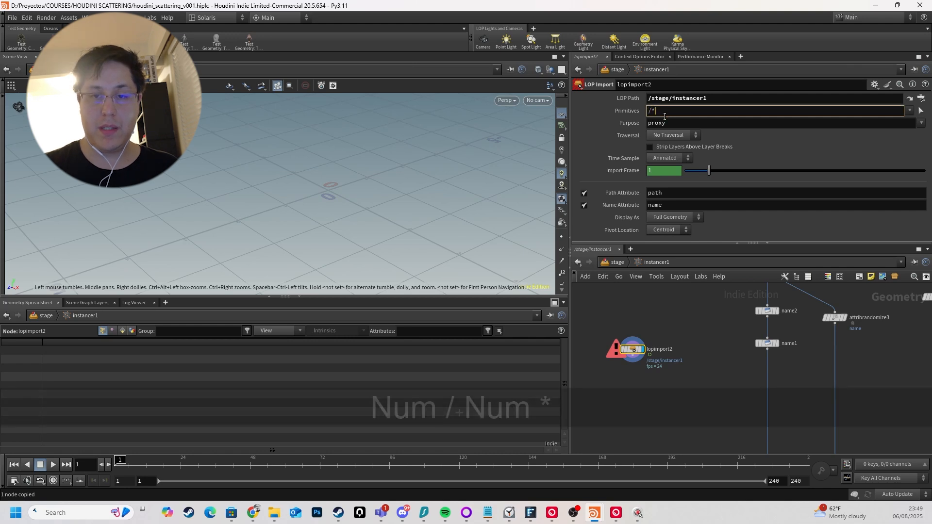
key("Return")
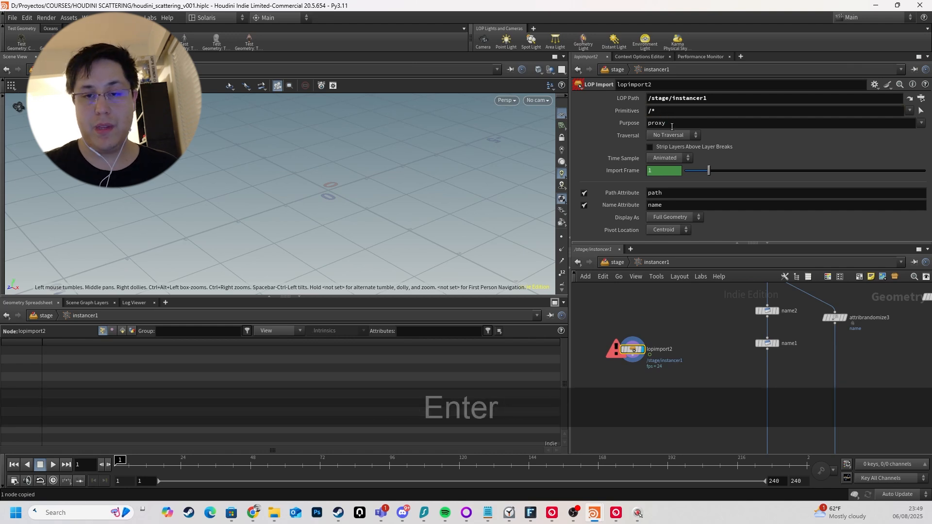
scroll(735, 339, "down", 3)
middle_click_drag(735, 339, 708, 299)
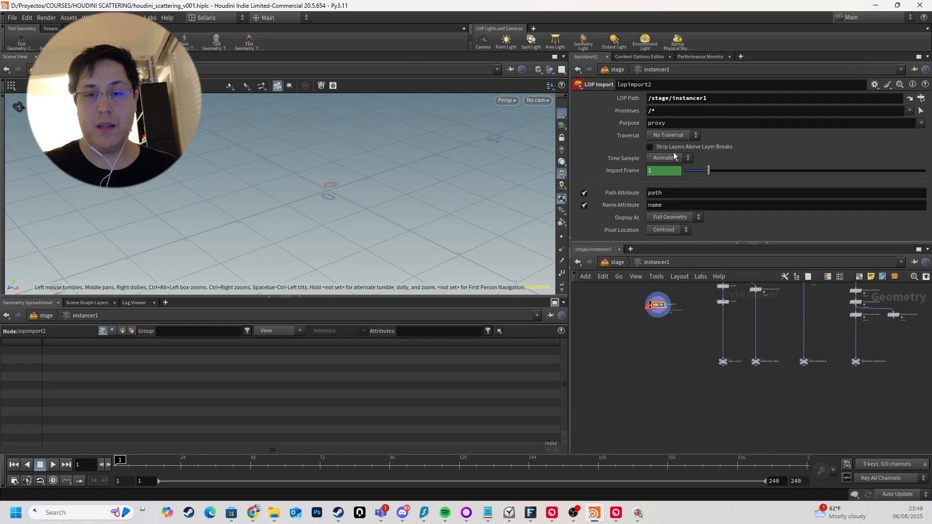
double_click(677, 121)
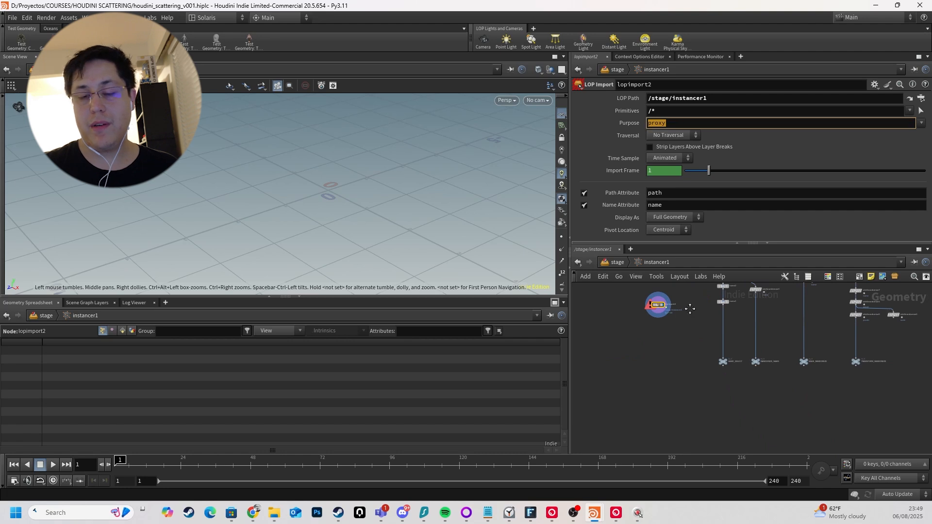
Turn on the template flag of lopimport2 and display the HAND_SELECT null to view the instances with the points.
scroll(697, 339, "up", 3)
middle_click_drag(690, 376, 691, 368)
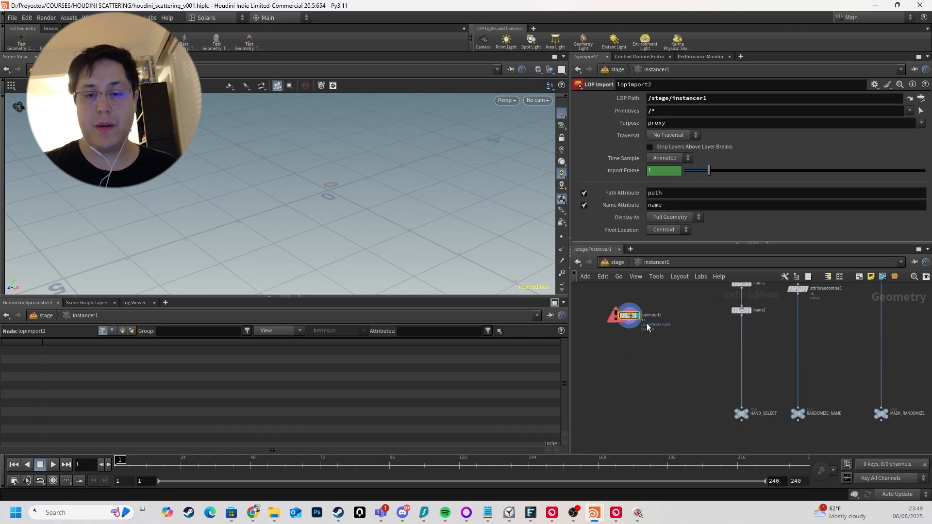
left_click(634, 317)
left_click(738, 420)
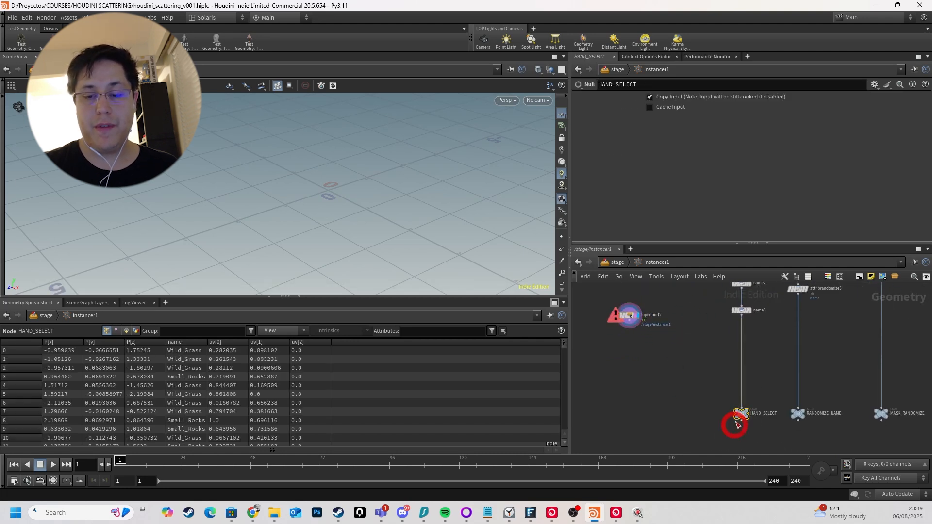
key("r")
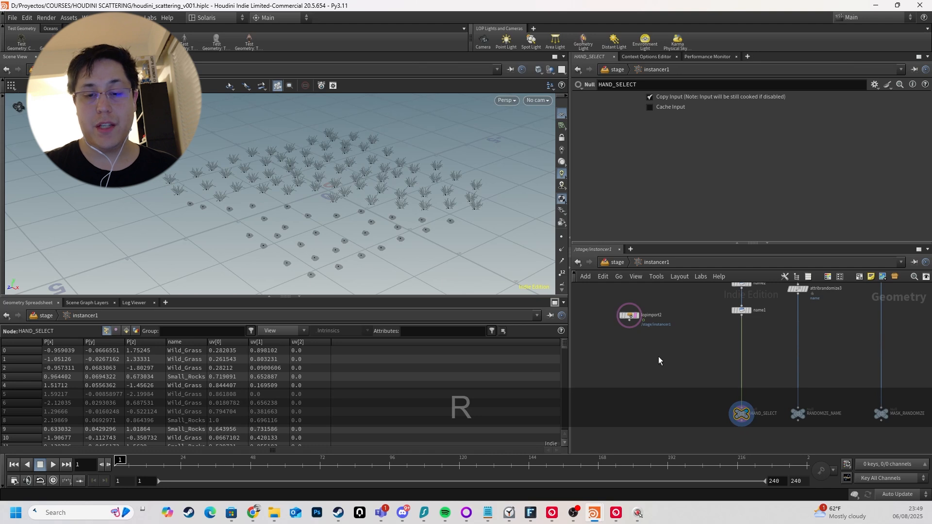
left_click_drag(765, 391, 732, 422)
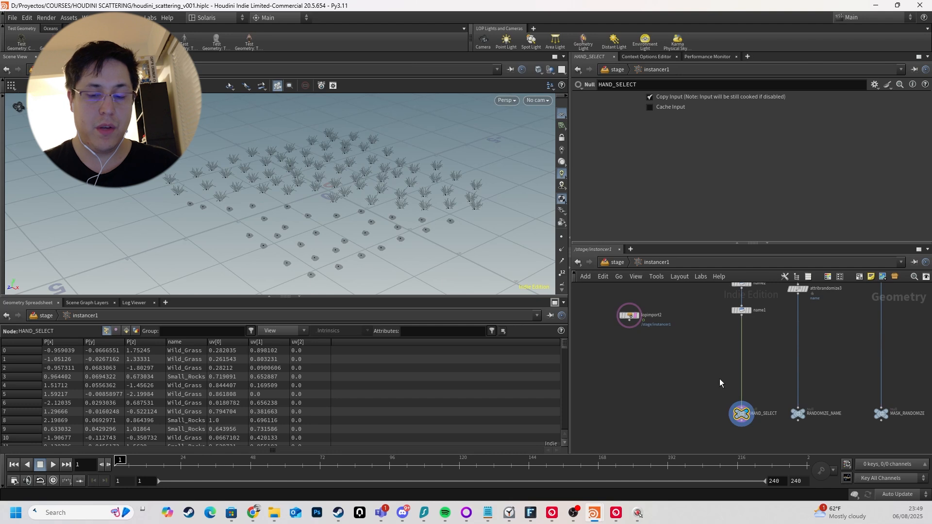
Turn off lopimport2's template flag and go up to the stage level to view the instancer1 output.
left_click(636, 315)
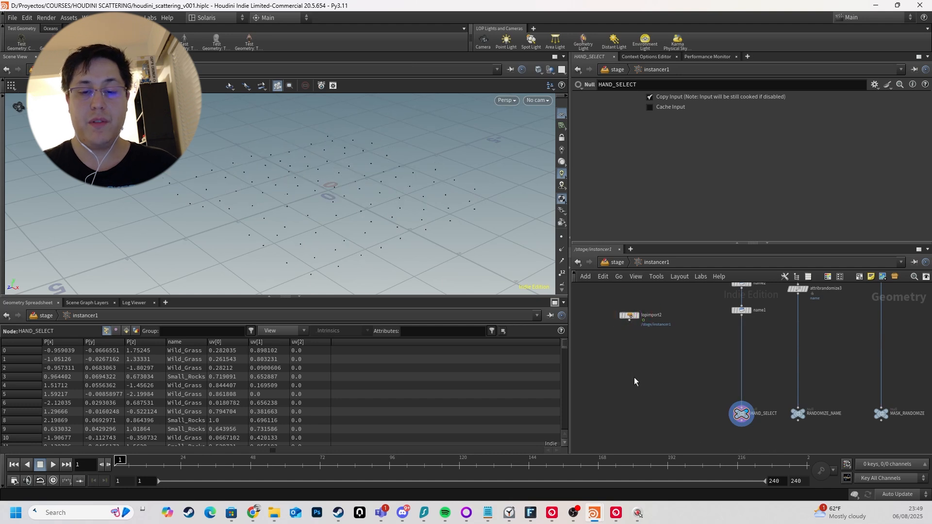
left_click(740, 413)
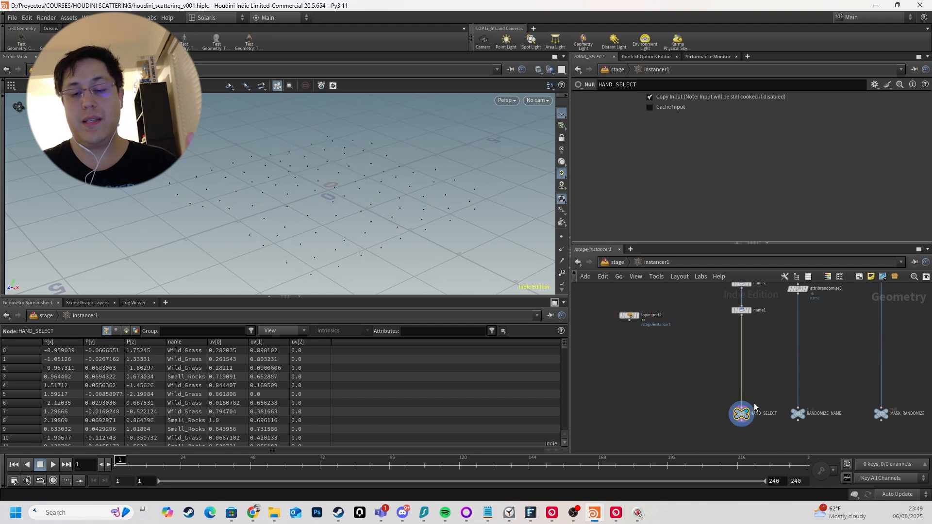
left_click(708, 376)
key("u")
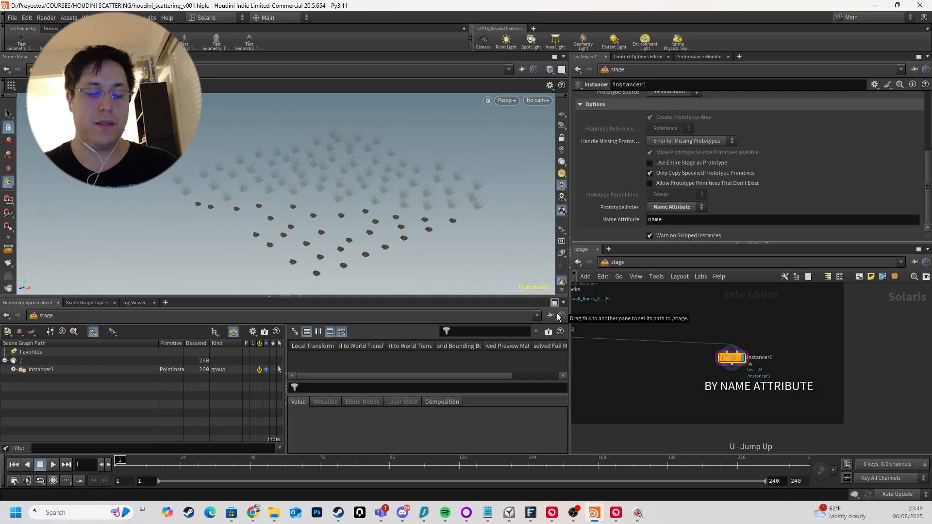
Go back inside instancer1 and turn on the template flag of lopimport2 again.
double_click(732, 359)
middle_click_drag(706, 354, 700, 334)
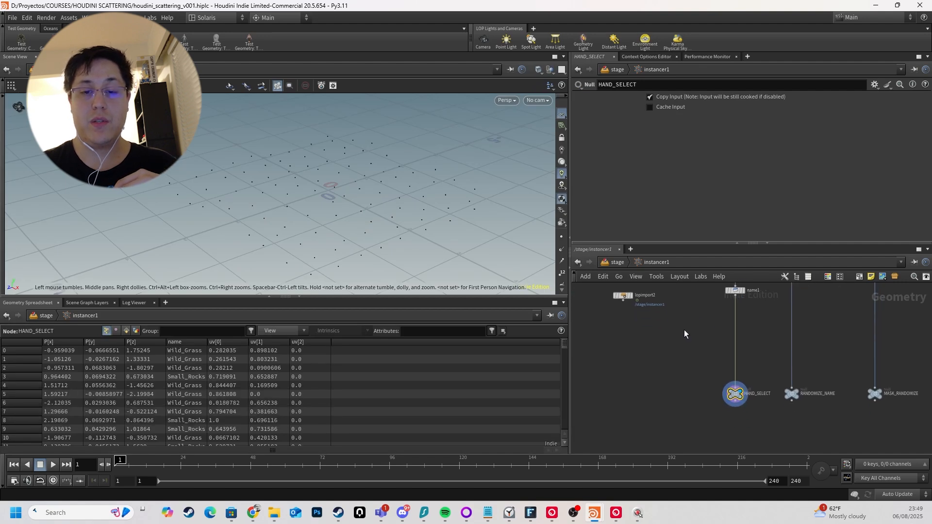
left_click(683, 331)
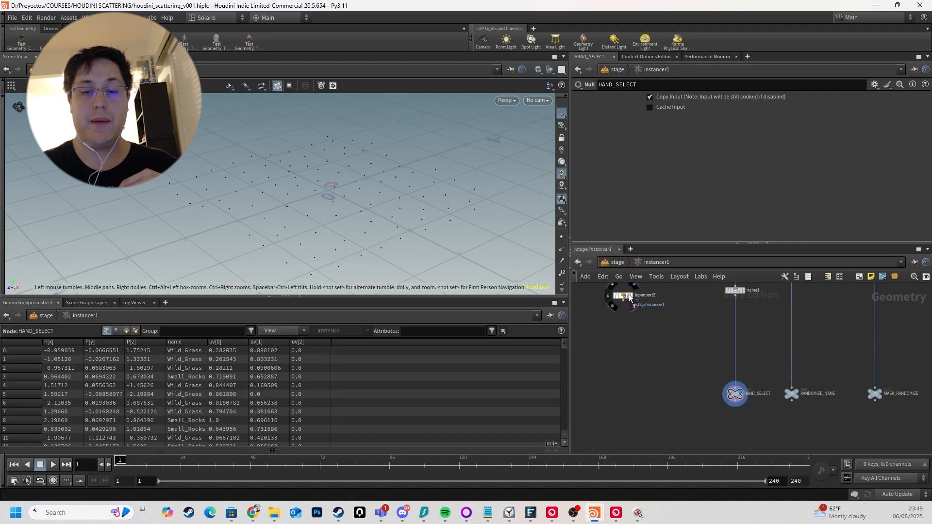
left_click(630, 298)
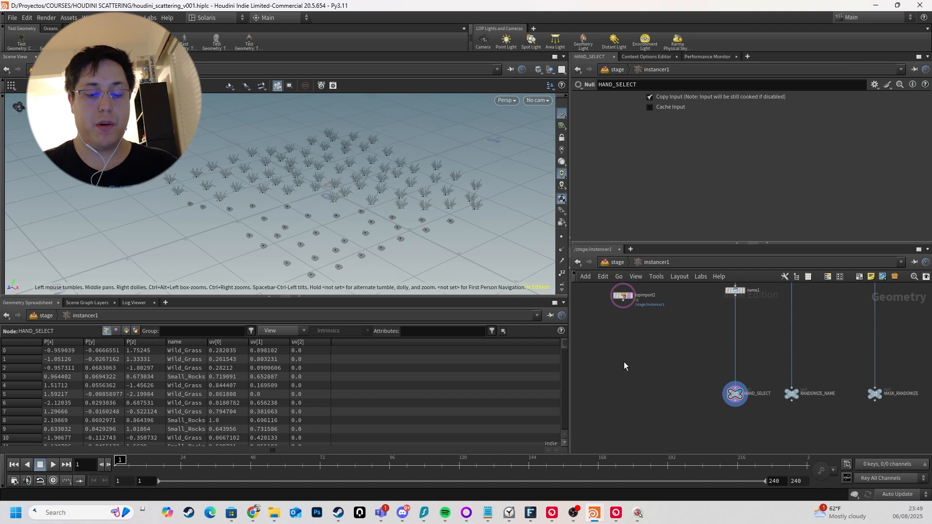
Delete lopimport2 and bring lopimport1 back beside the name nodes with its template flag on.
scroll(631, 363, "up", 3)
left_click(618, 339)
key("Delete")
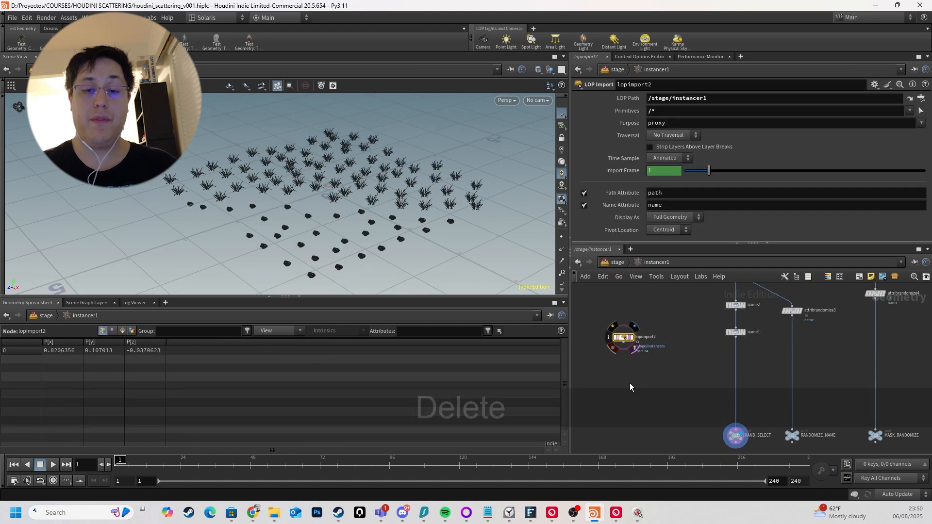
scroll(618, 356, "down", 2)
left_click_drag(659, 297, 697, 375)
middle_click_drag(734, 399, 657, 383)
scroll(672, 335, "down", 3)
scroll(644, 307, "up", 1)
middle_click_drag(645, 308, 627, 351)
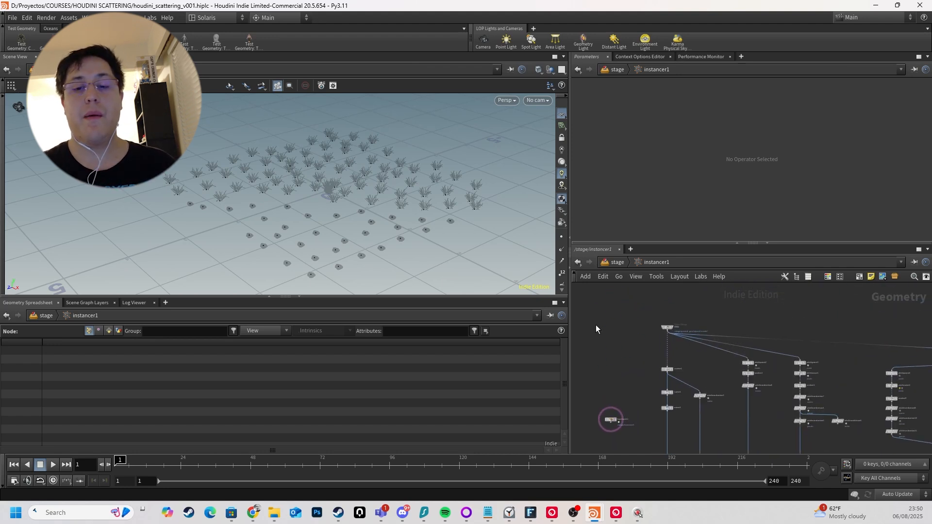
Select and display the GRID object merge to view the imported ground surface.
scroll(631, 325, "up", 6)
left_click_drag(763, 372, 761, 374)
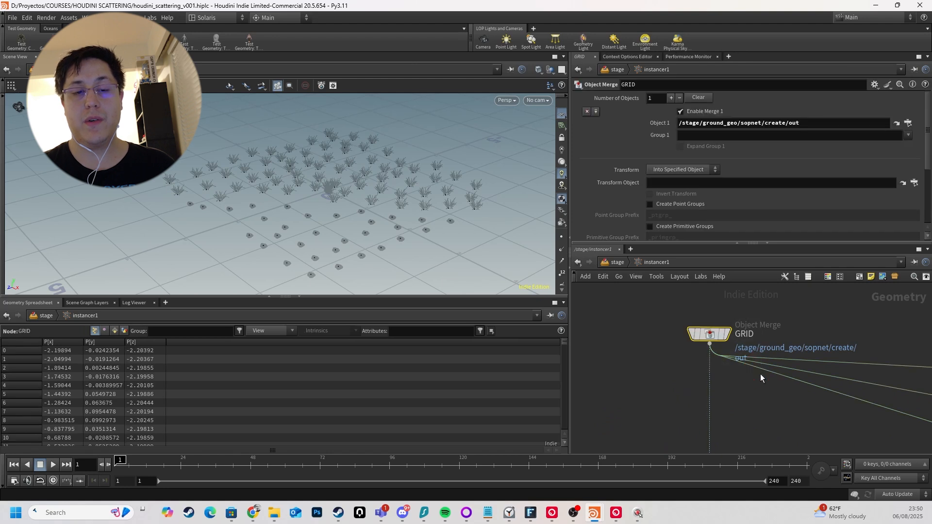
key("r")
left_click_drag(384, 175, 366, 200, "alt")
right_click_drag(319, 202, 393, 219, "alt")
scroll(638, 372, "down", 8)
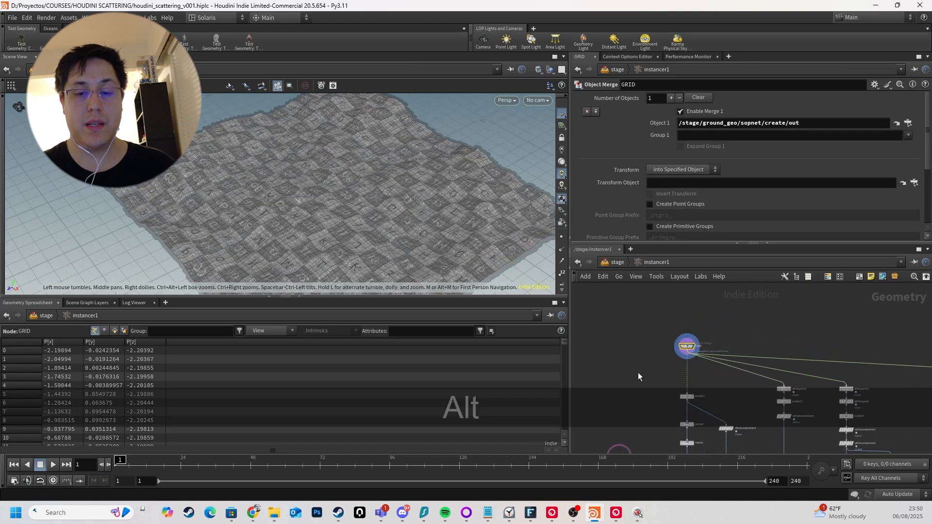
Turn off the template flag of lopimport1 so only the GRID surface is displayed.
scroll(692, 357, "up", 6)
left_click(671, 357)
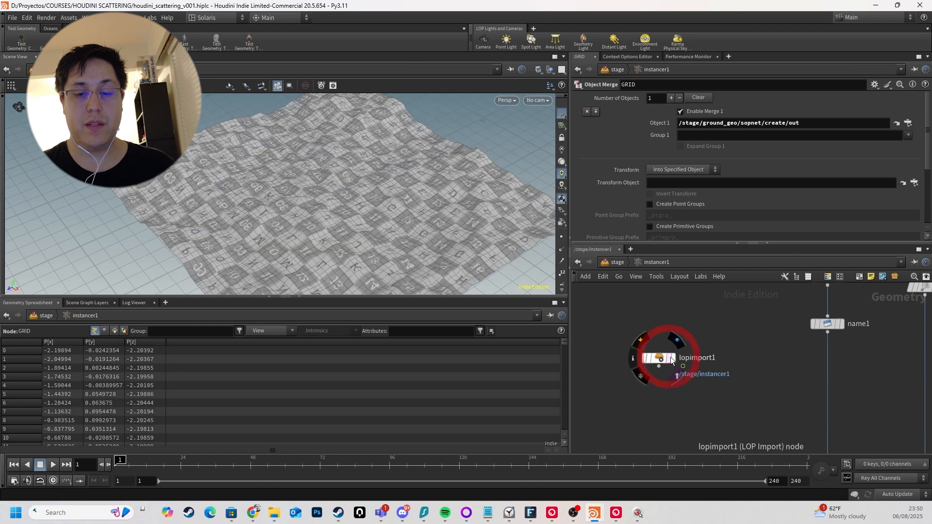
scroll(672, 356, "down", 6)
middle_click_drag(713, 315, 648, 415)
scroll(654, 377, "up", 1)
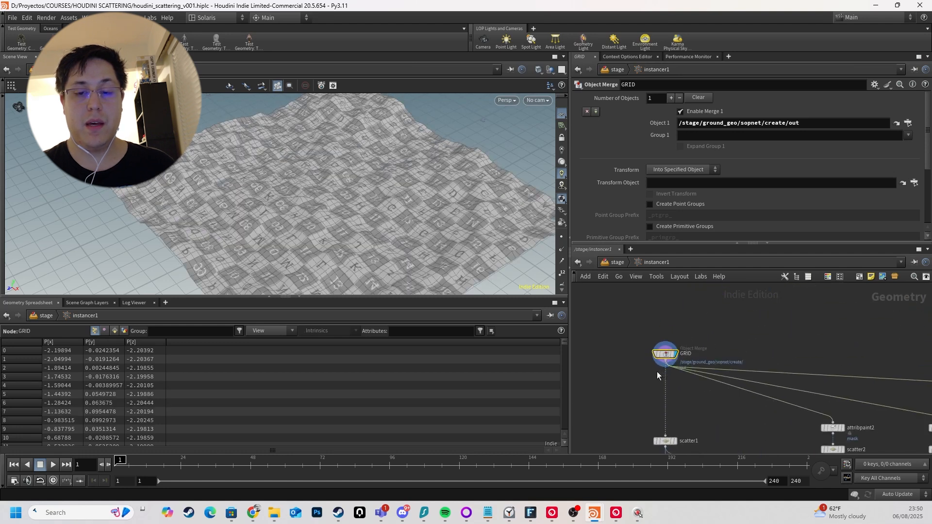
Inspect the GRID ground mesh in wireframe, and switch the viewport back to shaded display.
scroll(657, 371, "up", 3)
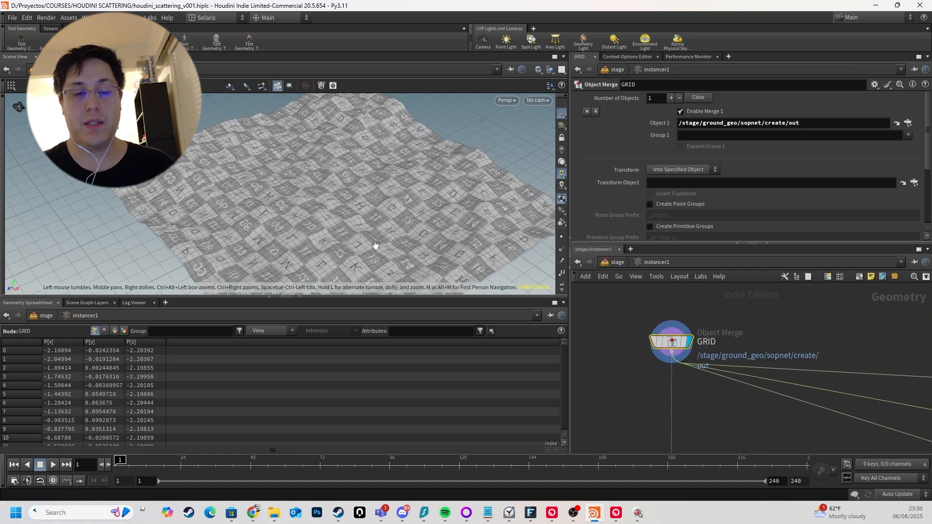
left_click_drag(374, 249, 351, 234, "alt")
key("alt+w")
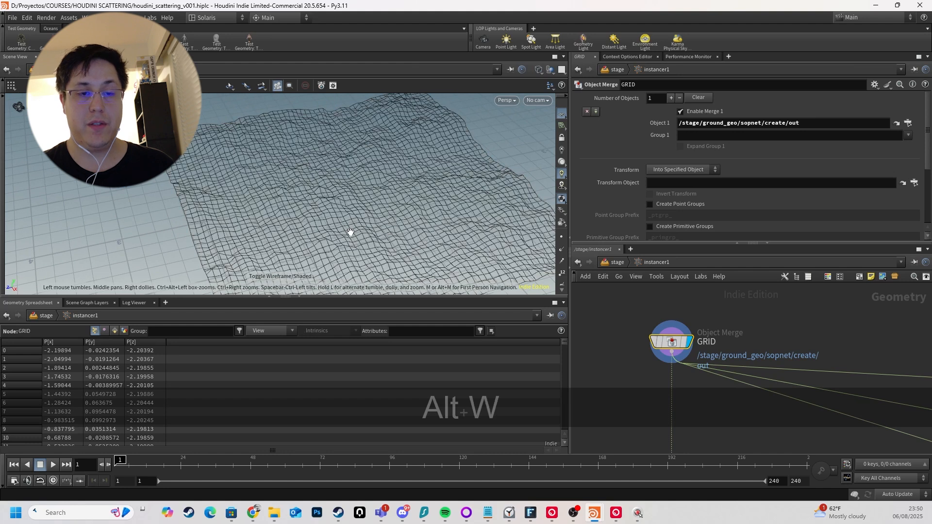
key("alt+w")
scroll(676, 394, "down", 3)
scroll(636, 362, "down", 4)
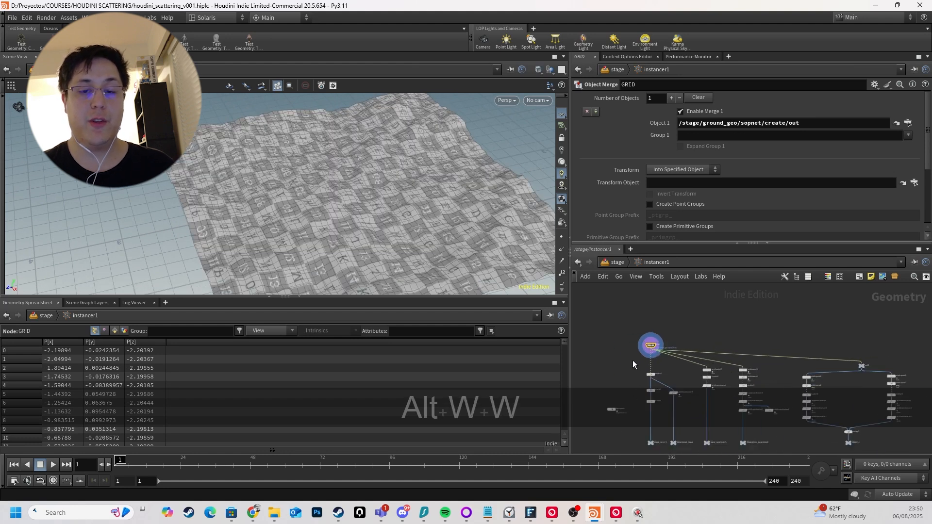
Select and display the scatter1 node and inspect the points scattered on the ground.
scroll(637, 327, "up", 4)
middle_click_drag(633, 363, 642, 332)
scroll(642, 332, "up", 5)
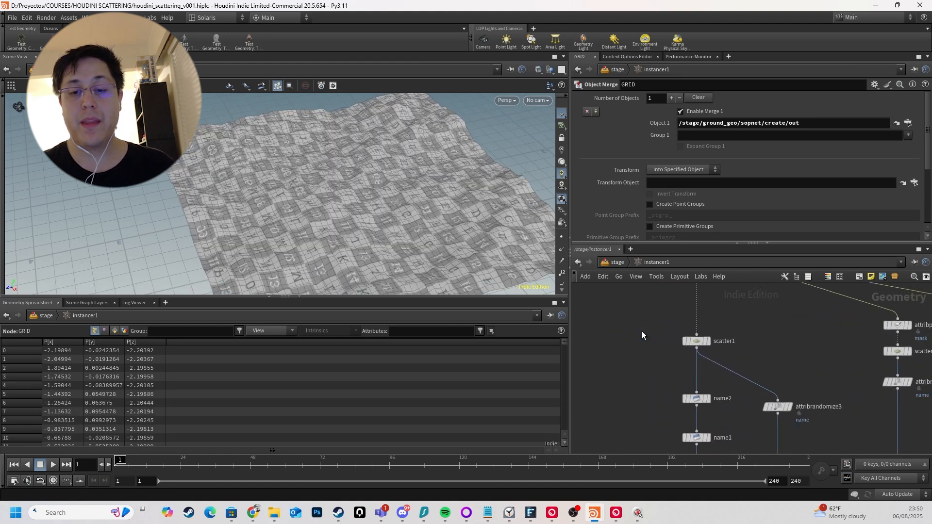
left_click_drag(648, 316, 766, 375)
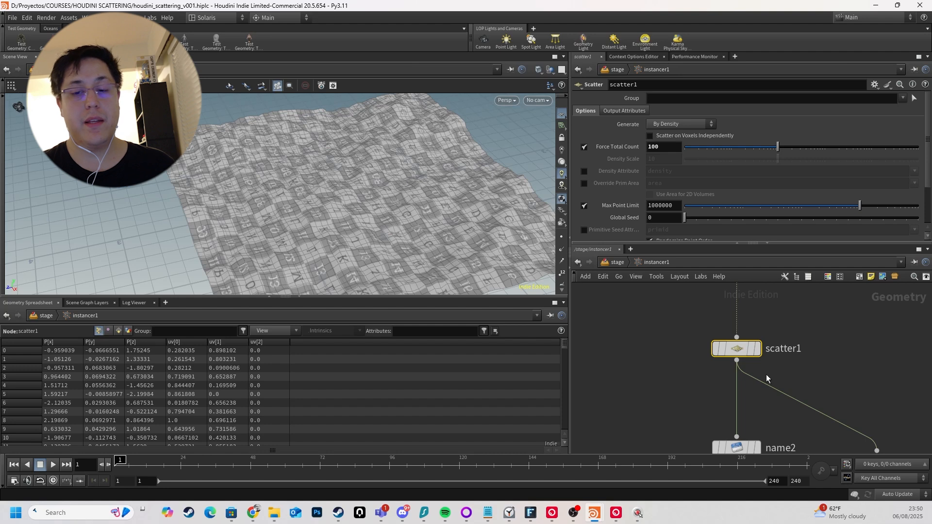
key("r")
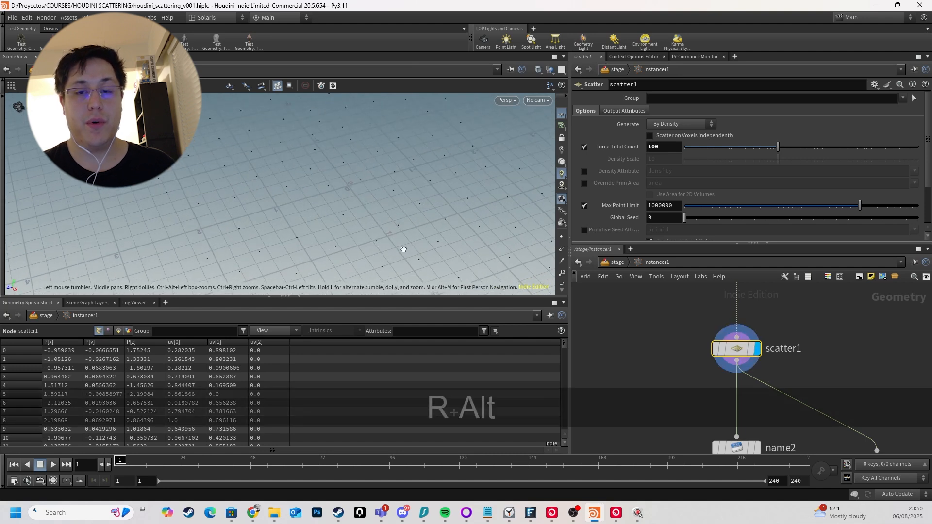
left_click_drag(374, 204, 390, 155, "alt")
key("w")
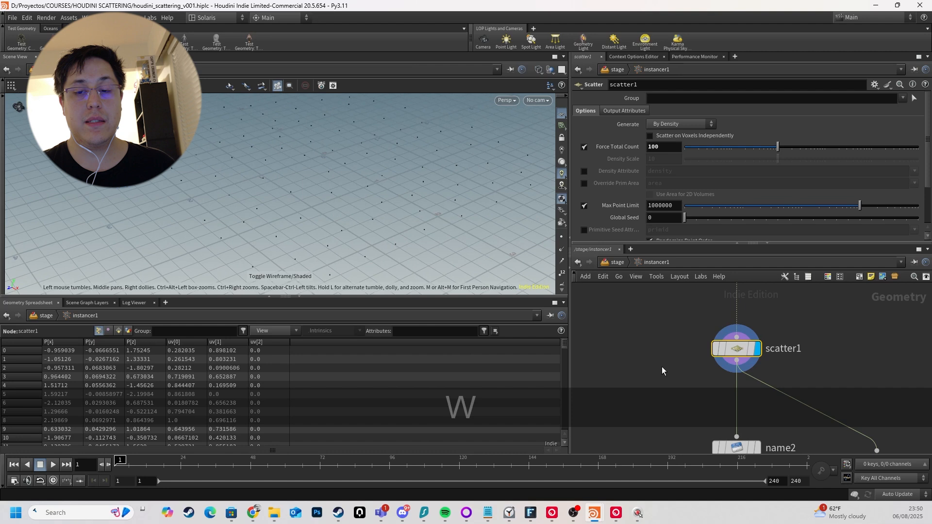
Select the name2 node to show its name attribute settings and point attributes.
scroll(662, 367, "down", 5)
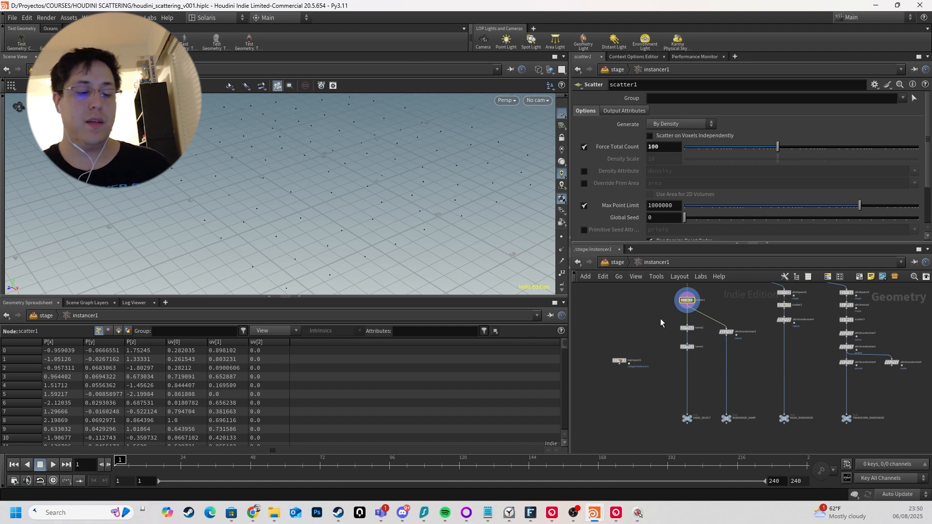
scroll(668, 335, "up", 3)
left_click_drag(701, 325, 702, 325)
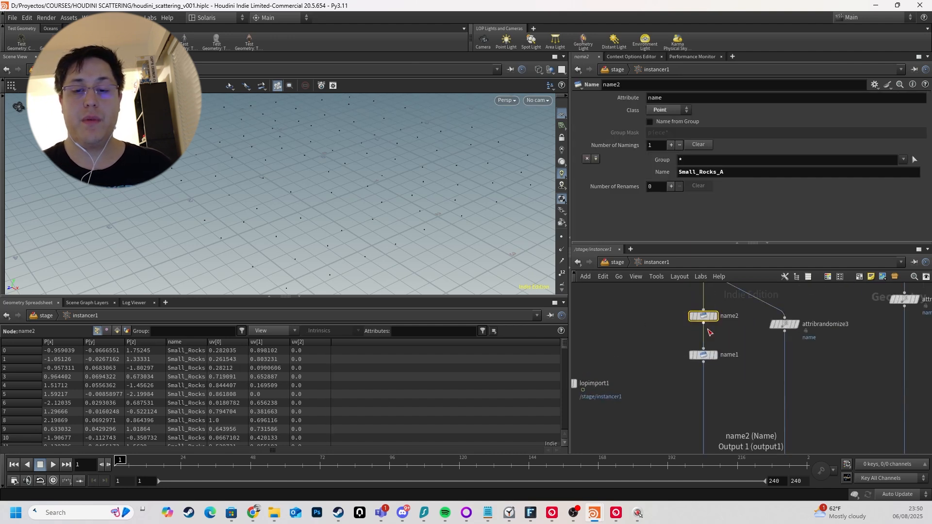
Go up to the stage level and select the merge3 node that combines grass and rocks.
key("u")
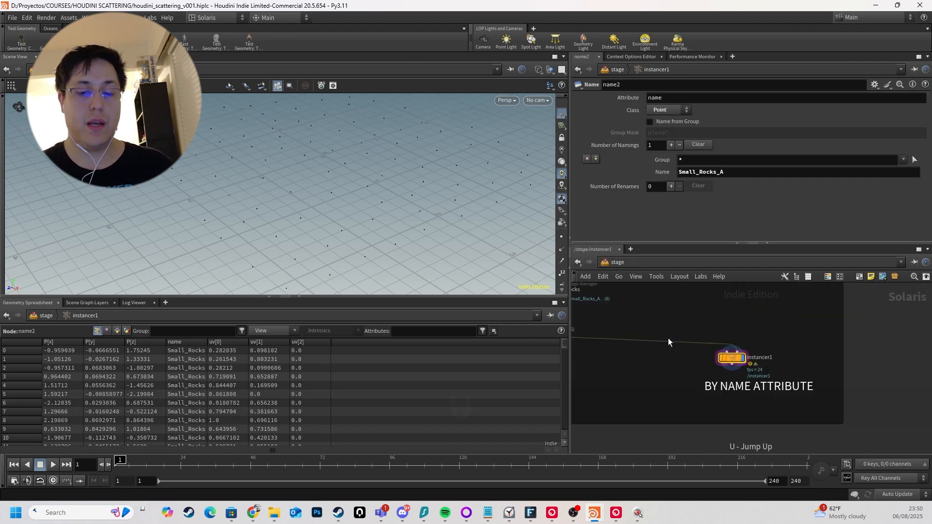
middle_click_drag(673, 340, 786, 372)
scroll(755, 365, "up", 4)
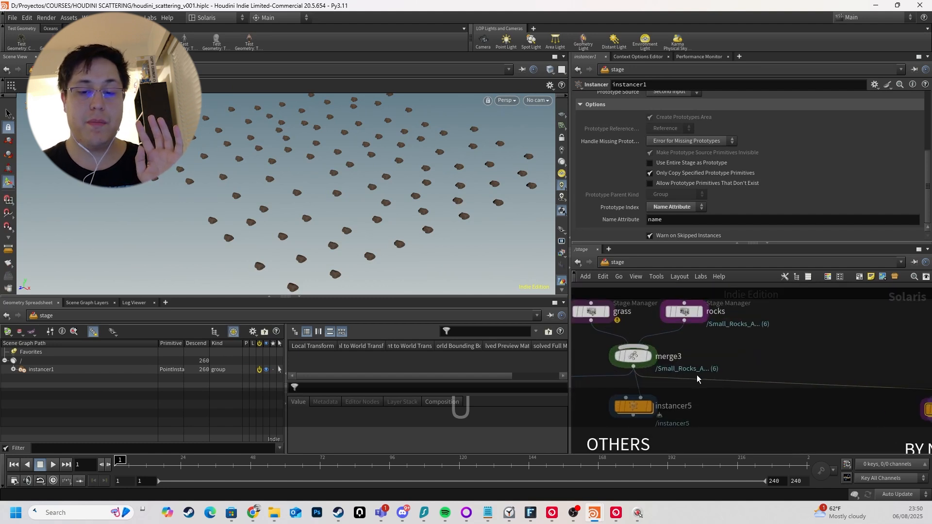
left_click_drag(733, 347, 637, 371)
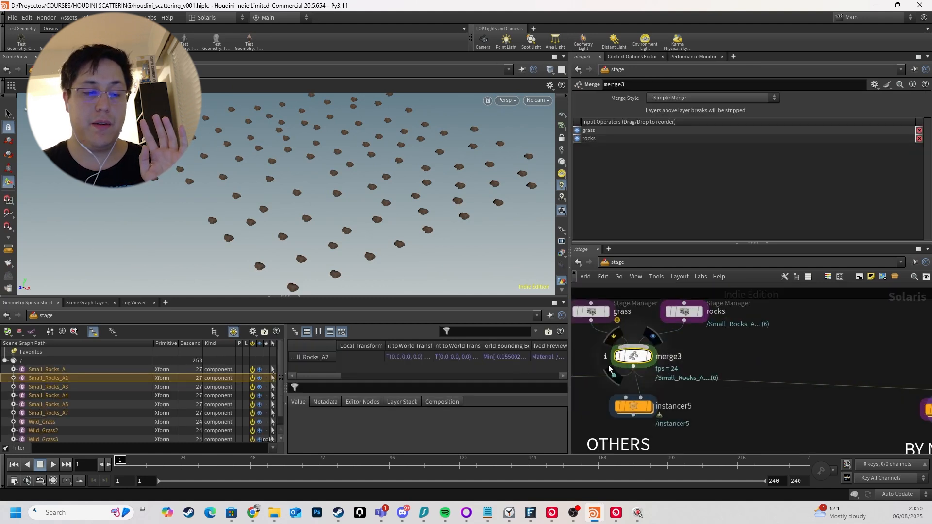
Look through the rock and grass component primitives in merge3's scene graph, selecting Small_Rocks_A and Small_Rocks_A2.
left_click(54, 378)
left_click(39, 372)
key("s")
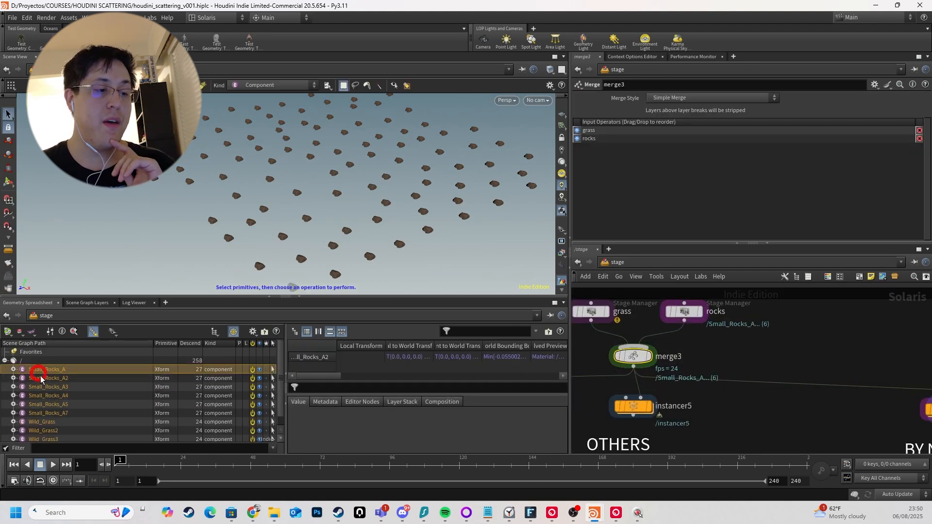
left_click(63, 378)
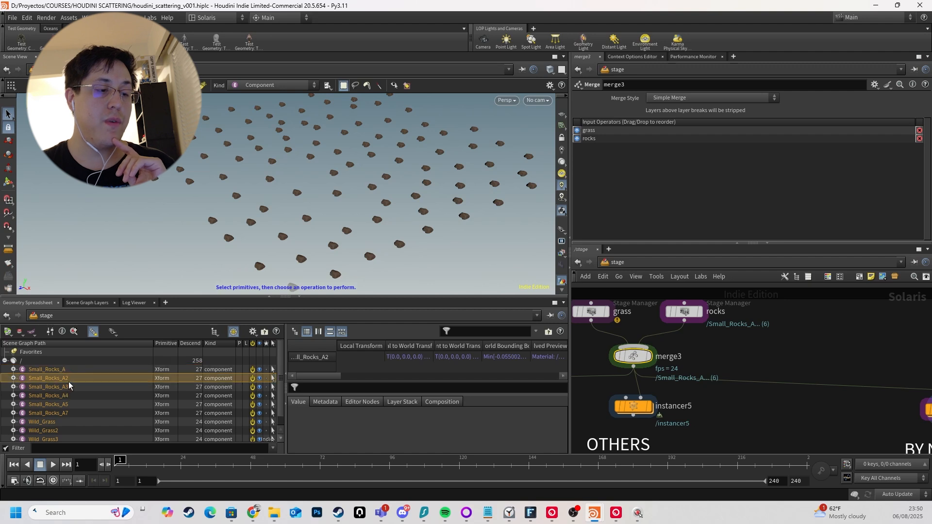
scroll(80, 431, "down", 1)
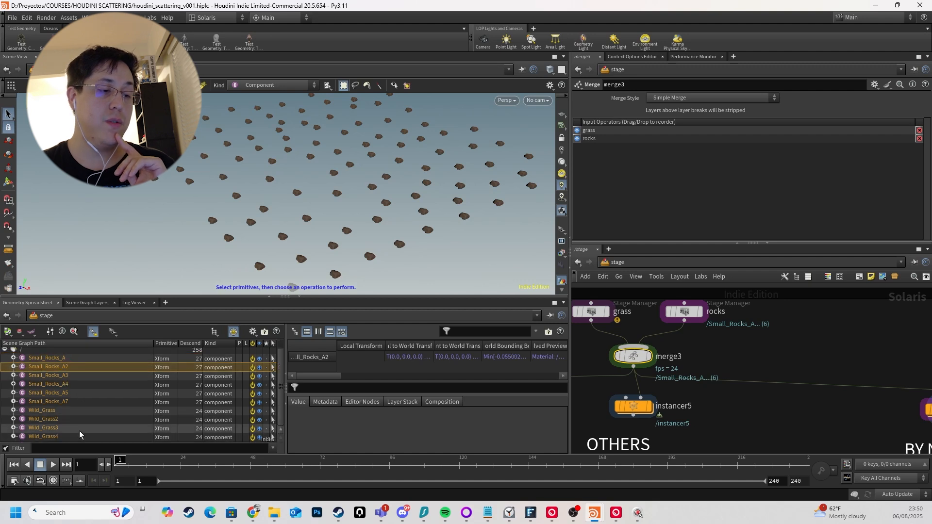
Select the Wild_Grass primitive in the scene graph and open the instancer1 network at its name nodes.
left_click(49, 411)
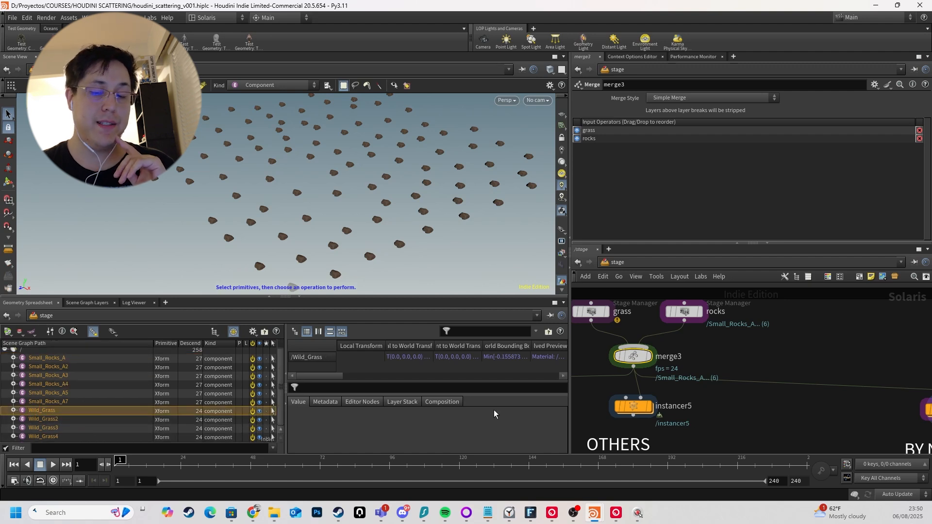
scroll(721, 384, "down", 4)
scroll(809, 395, "up", 5)
middle_click_drag(808, 395, 688, 388)
double_click(731, 383)
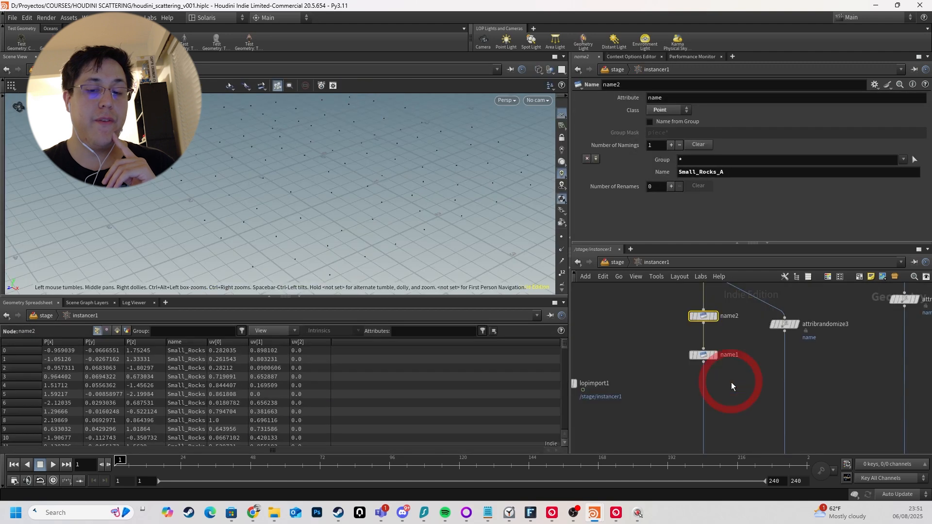
middle_click_drag(727, 337, 725, 373)
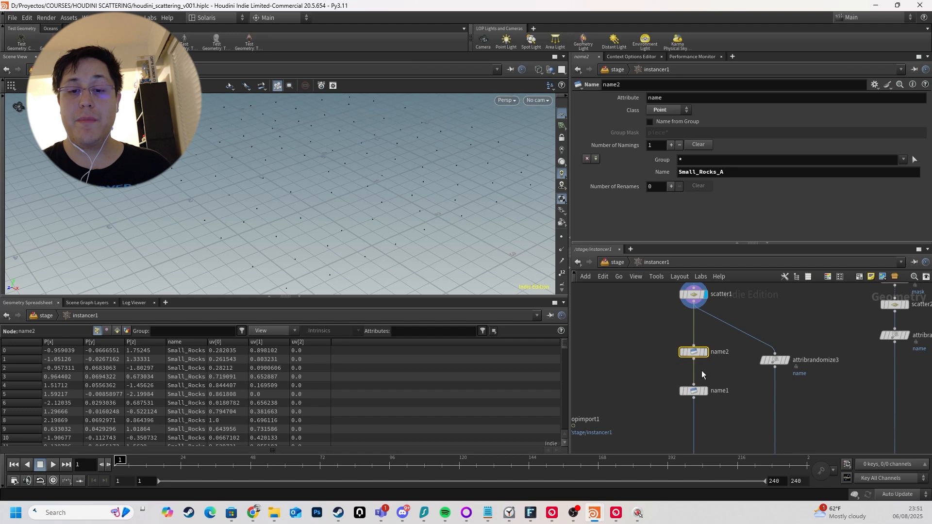
Set the display flag on name2 and pull name2 and name1 out of the chain below scatter1.
key("r")
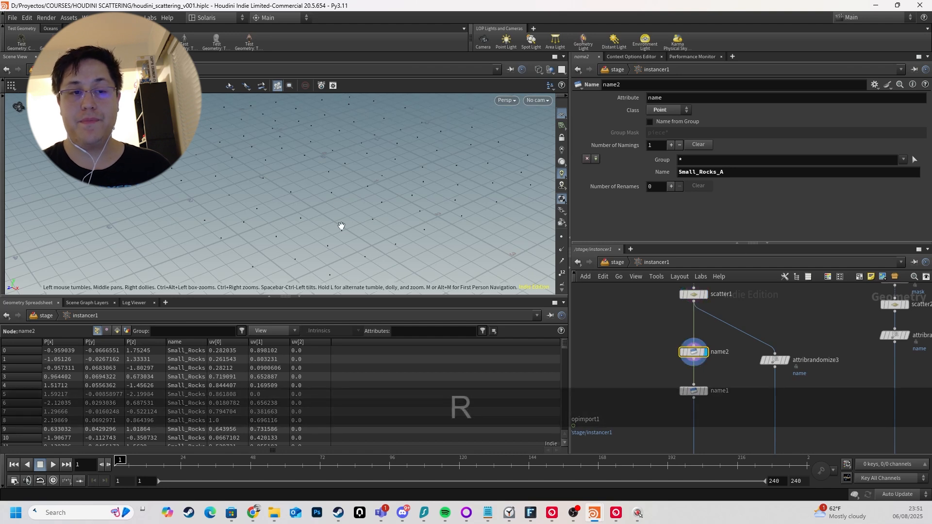
left_click_drag(339, 225, 348, 187, "alt")
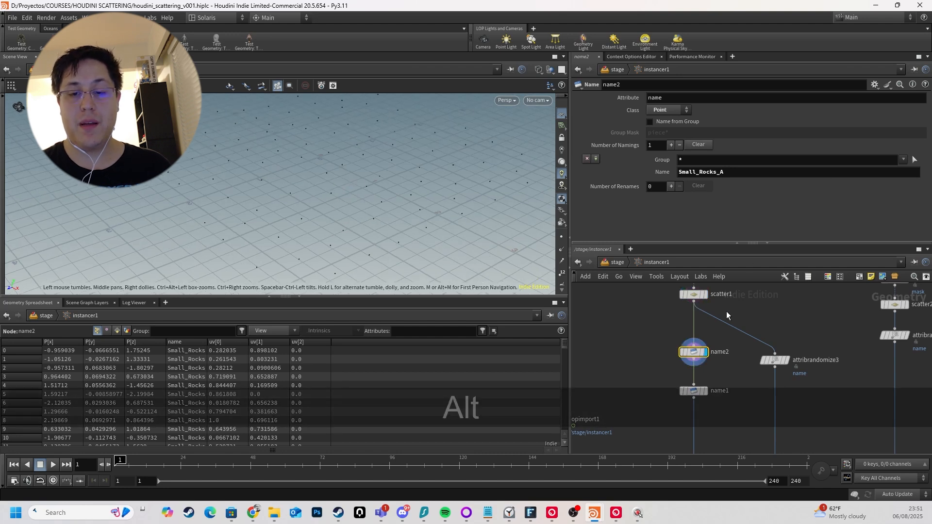
middle_click_drag(639, 337, 702, 335)
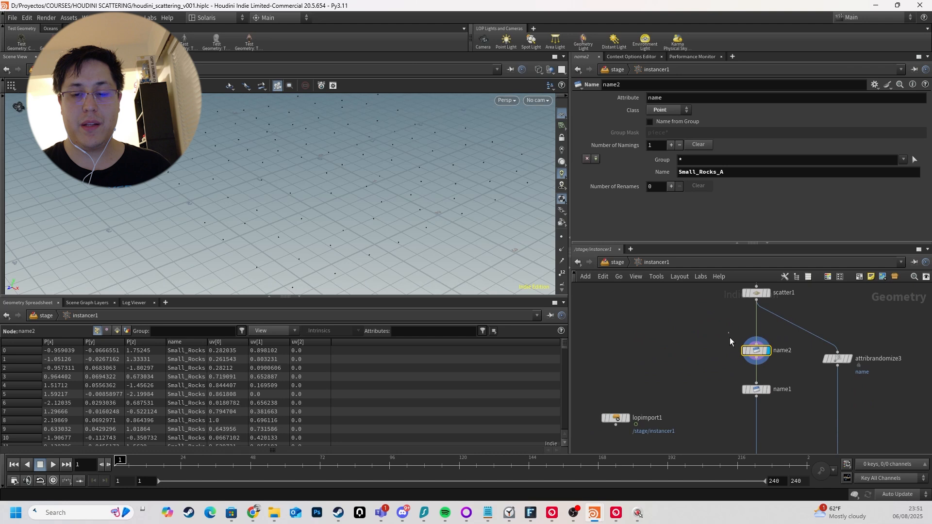
left_click_drag(730, 337, 627, 369)
left_click(744, 345)
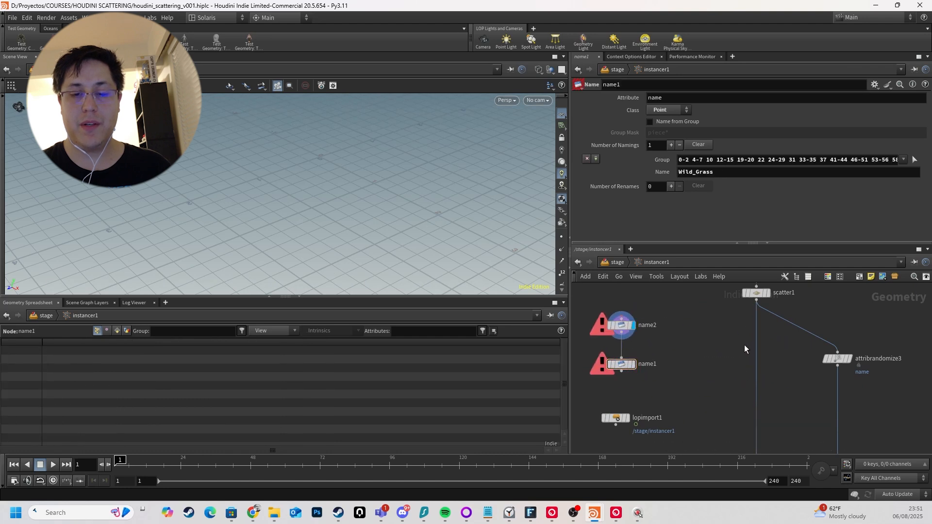
Insert a new Name node on the wire directly below scatter1.
key("Tab")
type("name")
key("Return")
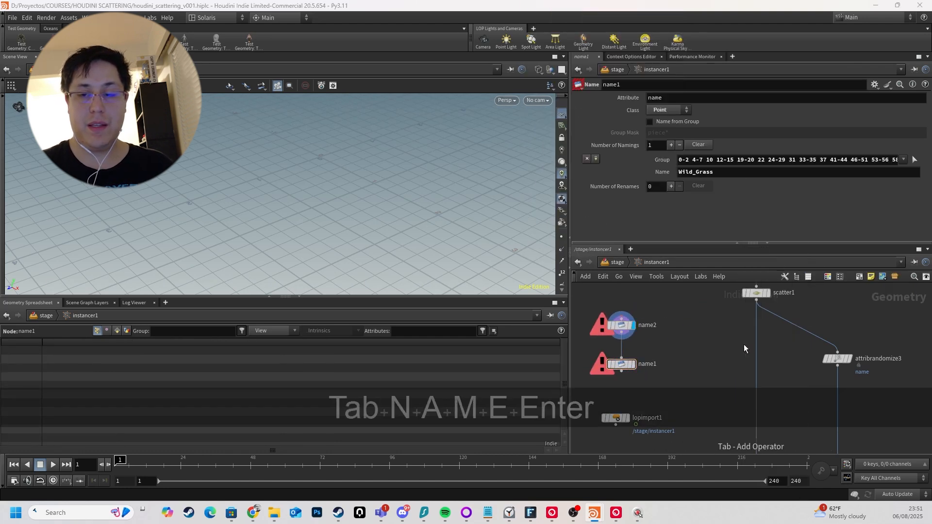
key("Return")
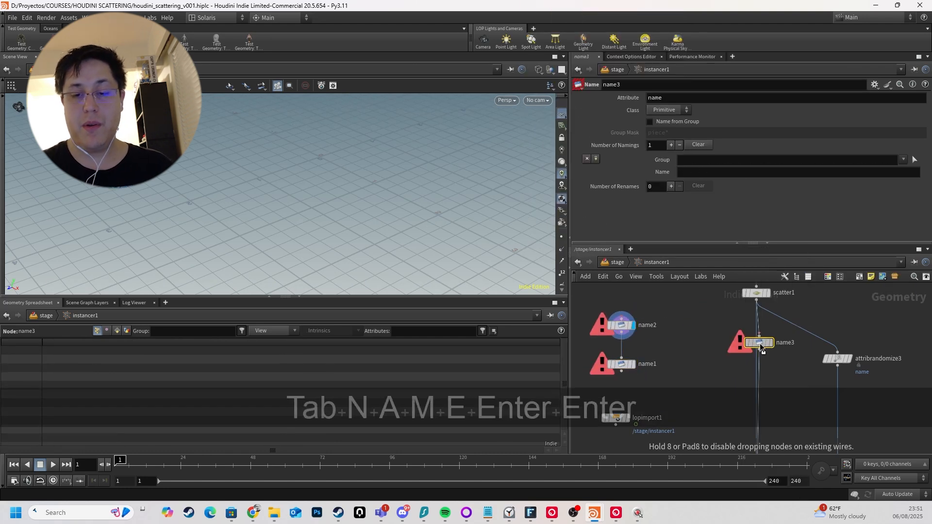
left_click(760, 343)
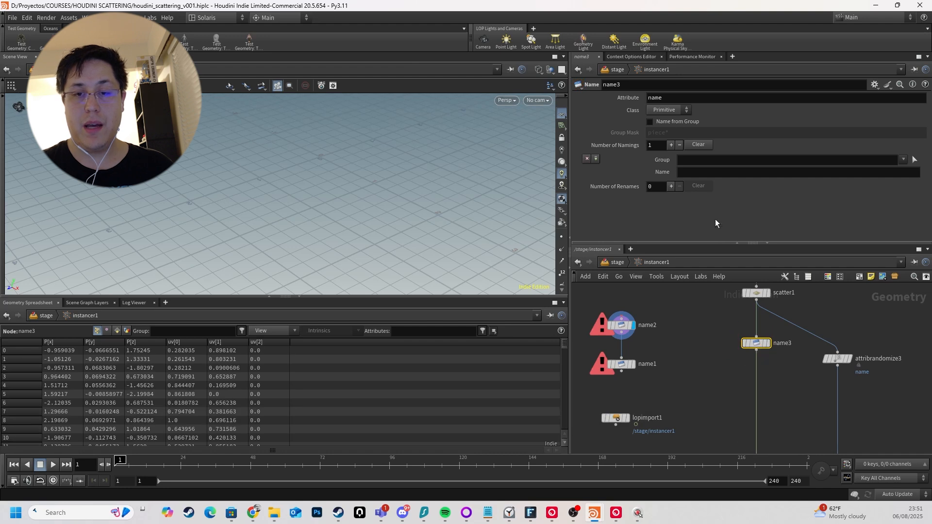
Copy the Small_Rocks_A name from the detached name2 node into the name3 node's Name parameter.
left_click_drag(662, 314, 603, 347)
left_click(751, 173)
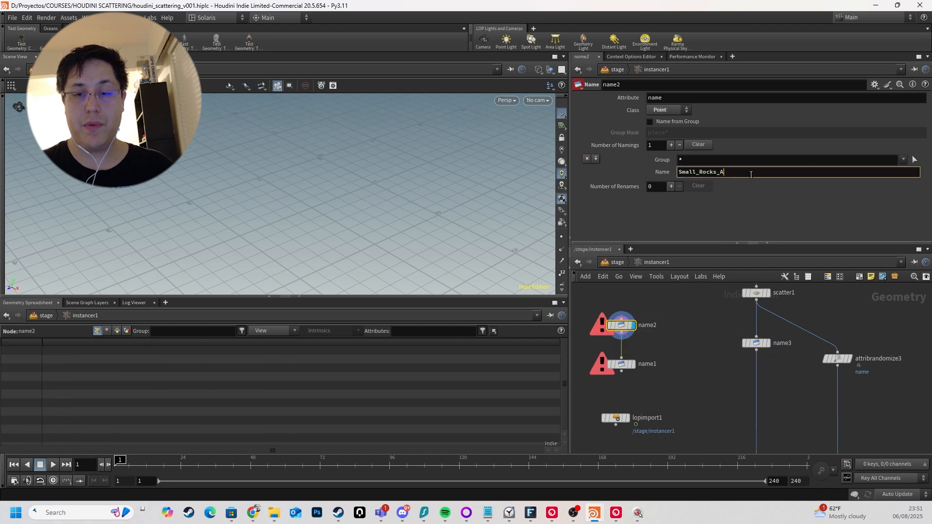
key("ctrl+a")
key("ctrl+c")
left_click_drag(735, 362, 774, 336)
left_click(710, 171)
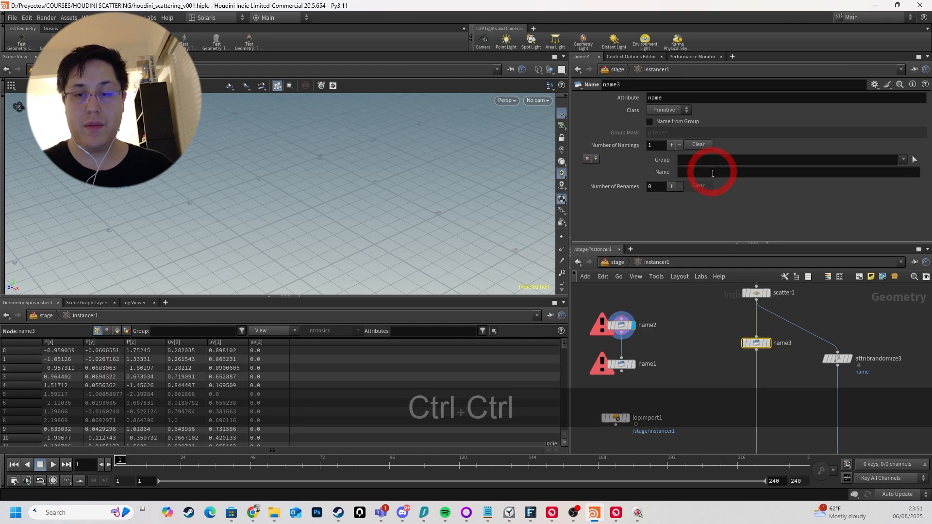
key("ctrl+v")
key("ctrl+v")
Set the name3 node's Group to * so the naming targets everything.
left_click(701, 356)
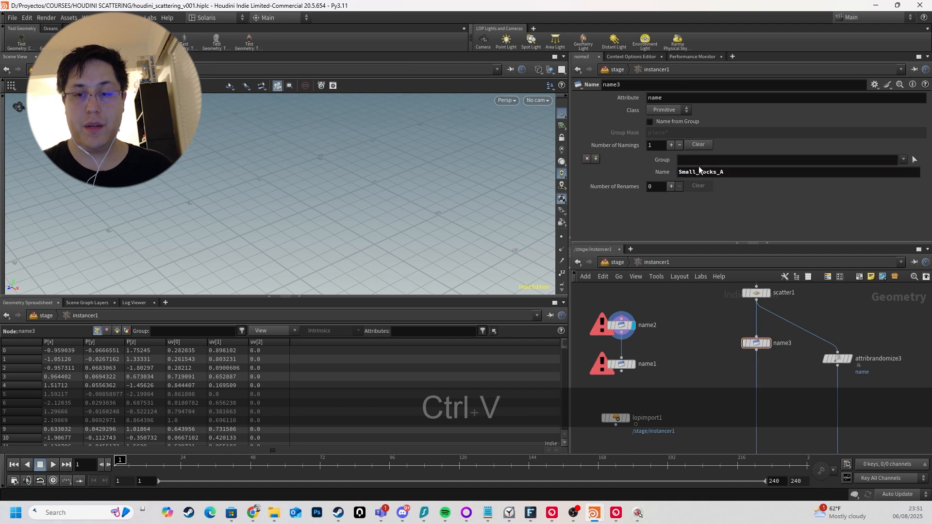
type("*/")
key("Insert")
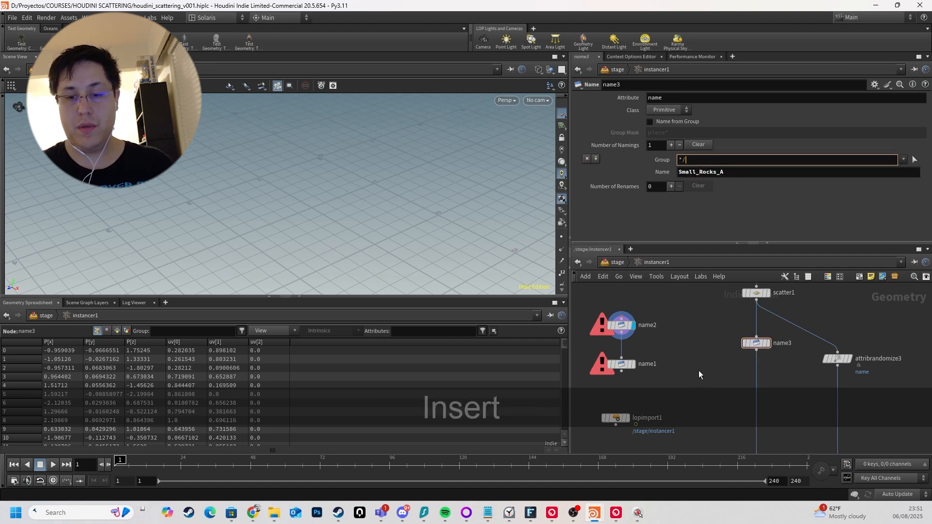
key("BackSpace")
scroll(709, 339, "down", 3)
scroll(702, 359, "up", 5)
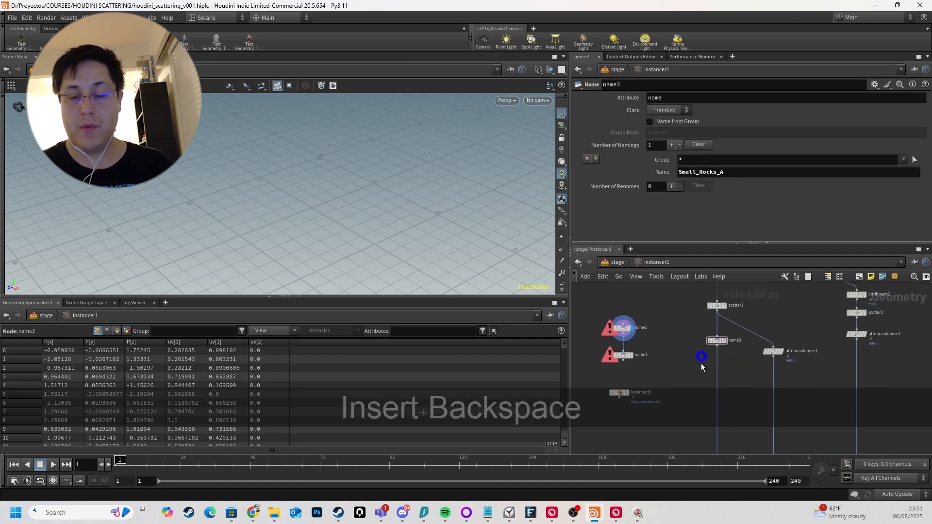
Set the display flag on name3 and view its scattered points on the ground.
left_click(725, 330)
key("r")
left_click_drag(459, 251, 306, 191, "alt")
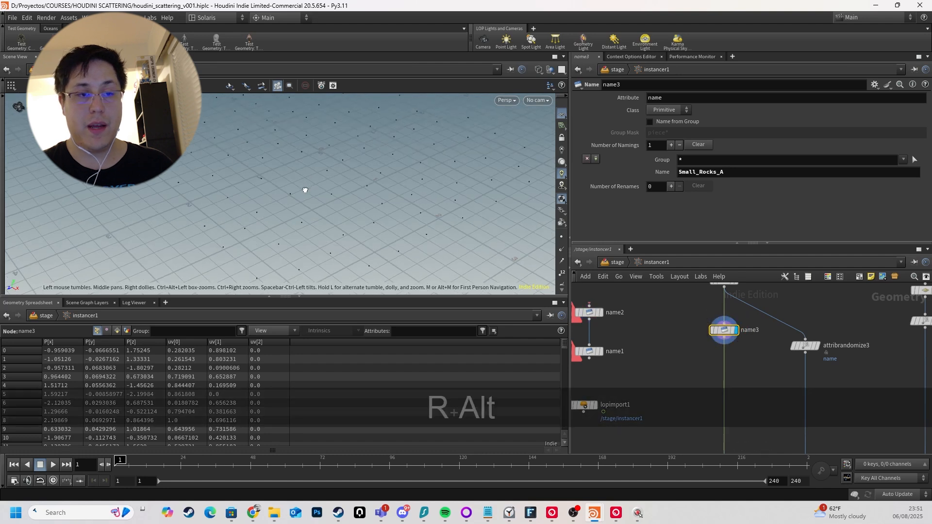
key("w")
key("w")
scroll(685, 346, "down", 3)
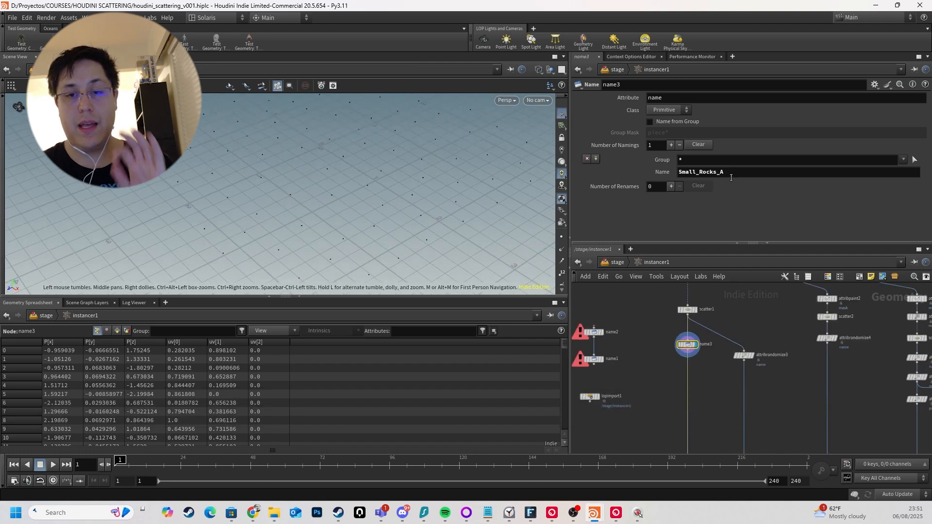
scroll(600, 402, "up", 3)
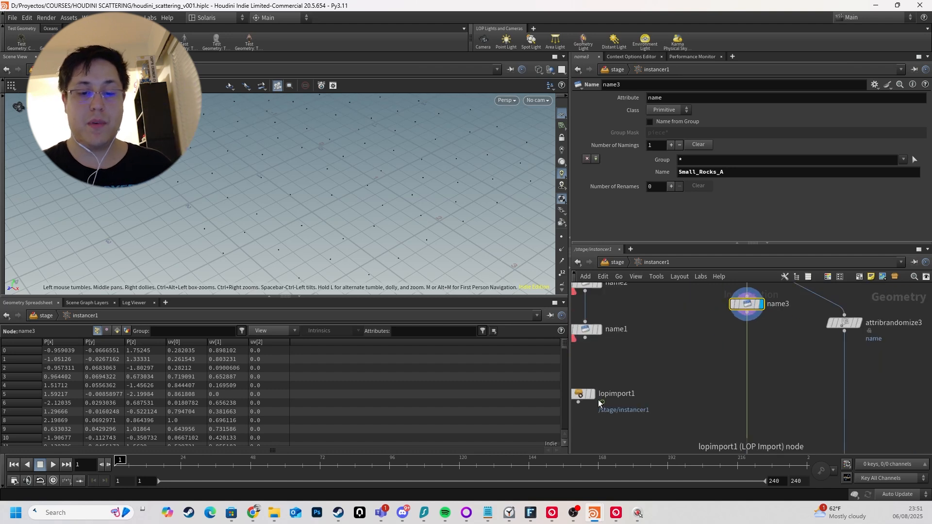
Template the lopimport1 node and look over the rock instances on the scattered points.
left_click(591, 398)
left_click_drag(375, 240, 431, 183, "alt")
right_click_drag(316, 237, 431, 198, "alt")
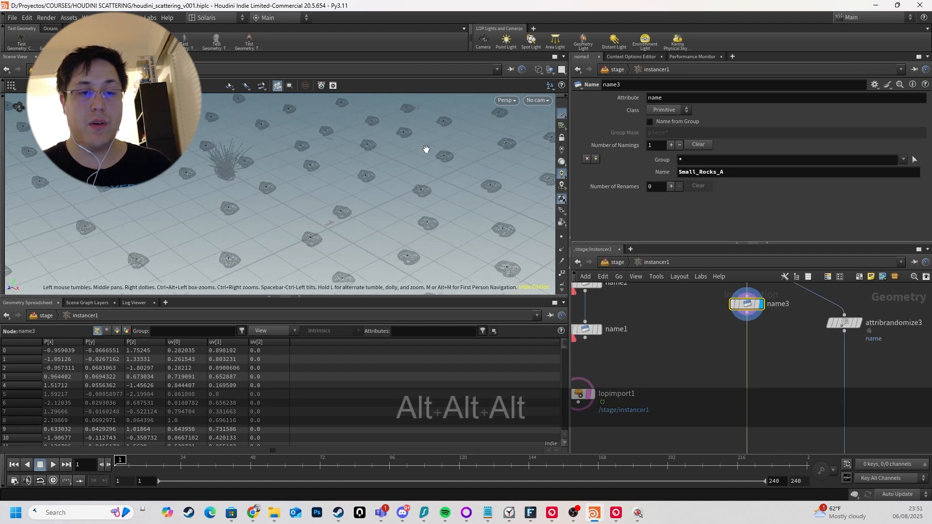
middle_click_drag(252, 134, 349, 154, "alt")
right_click_drag(382, 168, 363, 151, "alt")
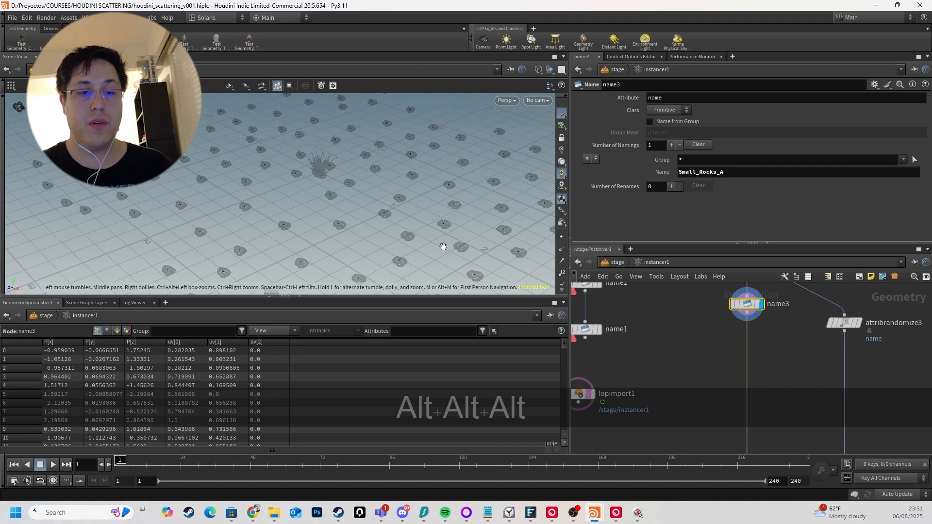
Insert another Name node on the wire below name3 and set the display flag on it.
scroll(679, 332, "down", 1)
middle_click_drag(675, 359, 655, 338)
key("Tab")
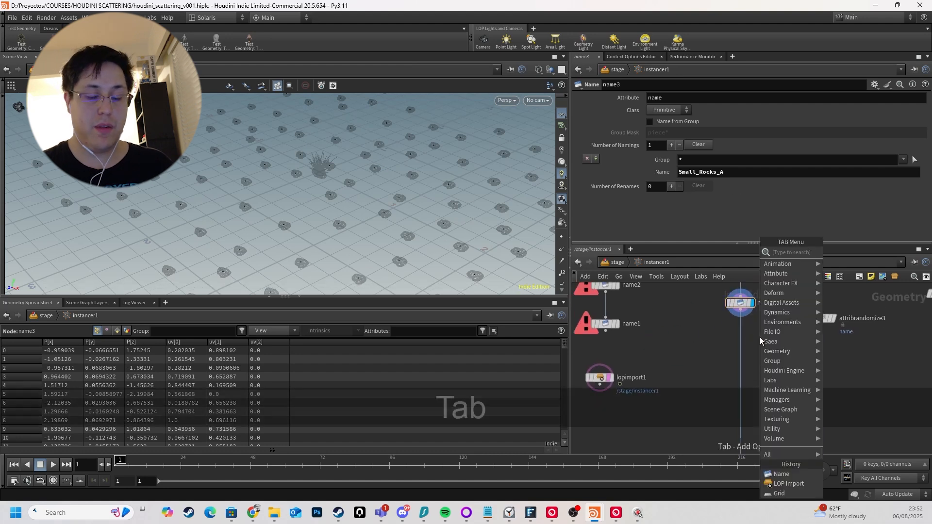
type("name")
key("Return")
key("Return")
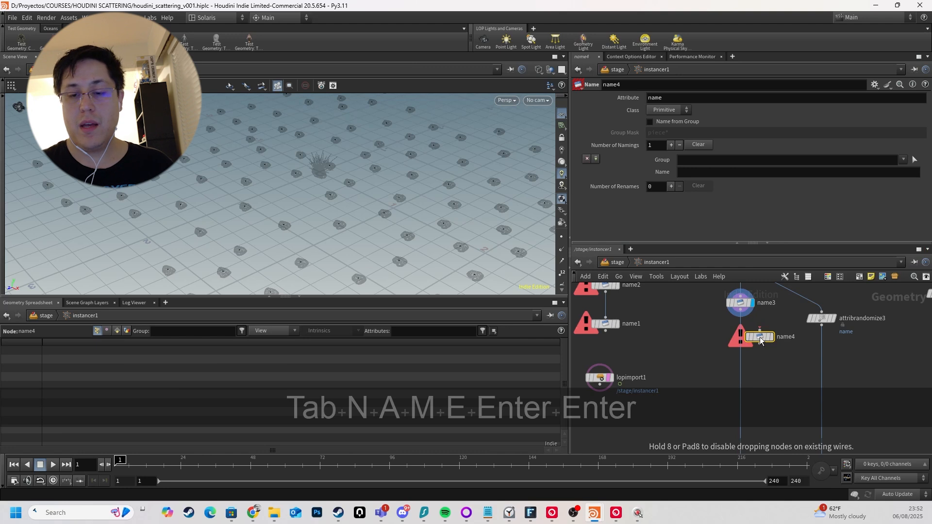
left_click(742, 339)
key("r")
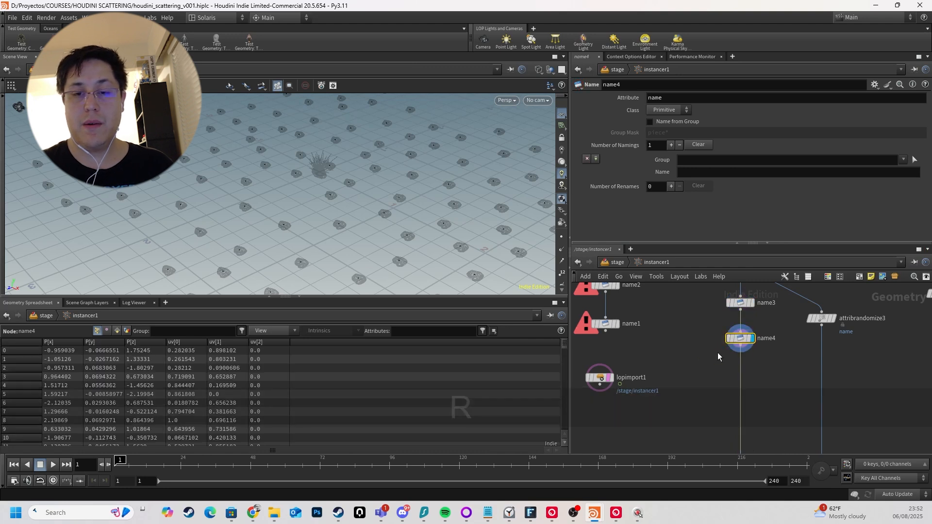
middle_click_drag(704, 345, 697, 385)
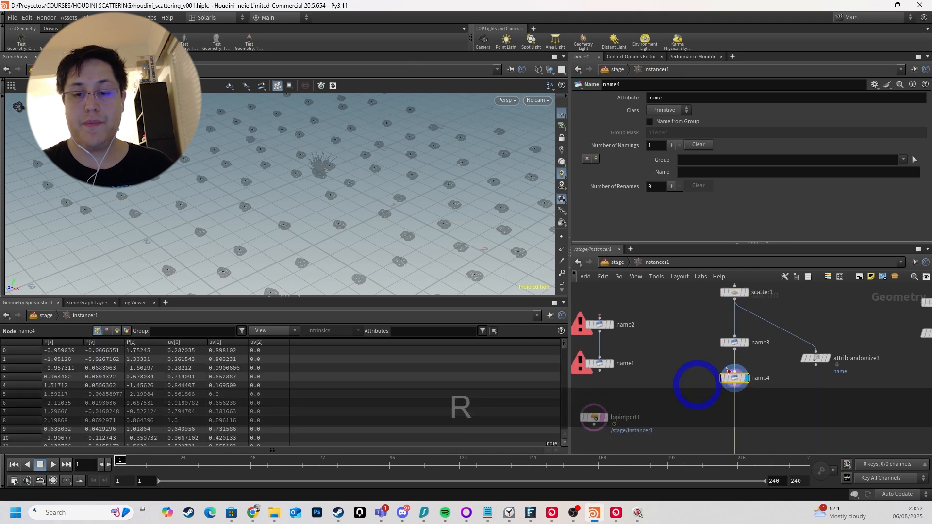
Copy the Wild_Grass name from the detached name1 node into the name4 node's Name parameter.
left_click(599, 365)
double_click(756, 172)
key("ctrl+a")
key("ctrl+c")
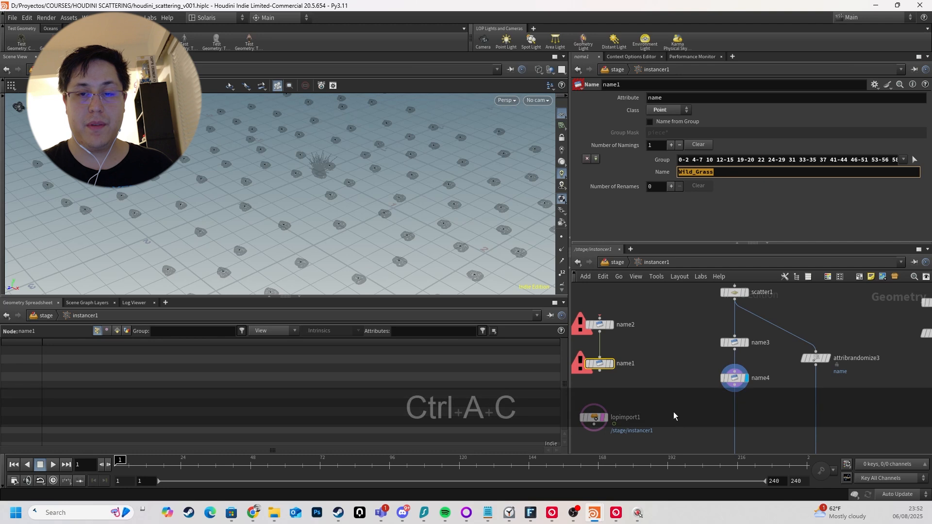
left_click_drag(678, 419, 753, 379)
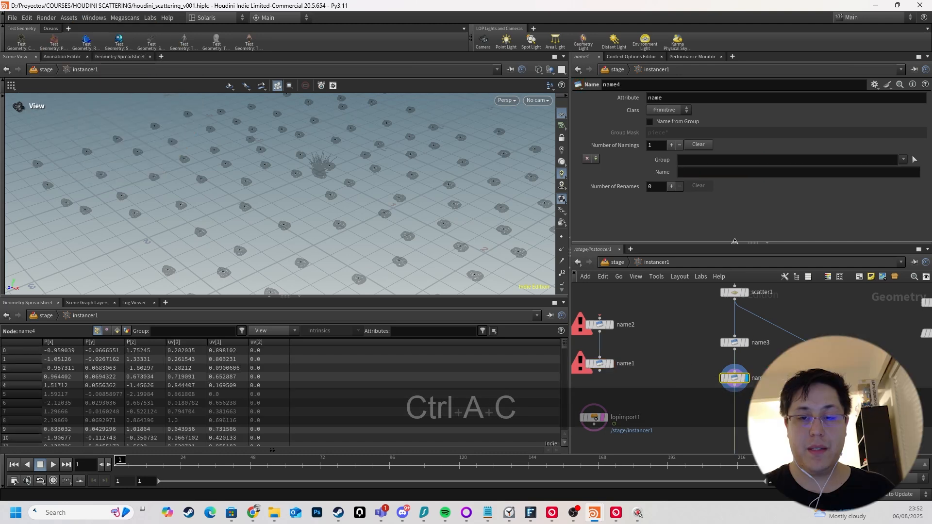
left_click(717, 176)
key("ctrl+v")
scroll(692, 329, "down", 2)
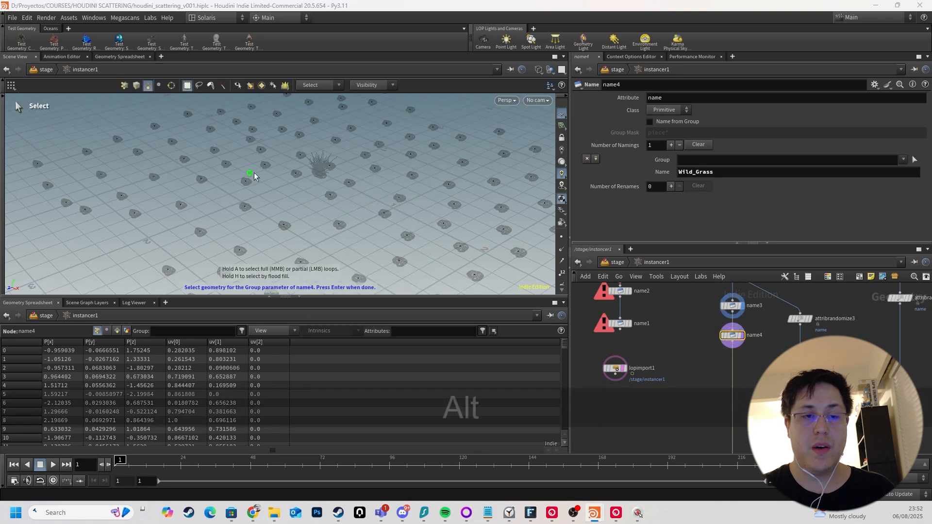
right_click_drag(413, 182, 203, 102, "alt")
left_click_drag(169, 102, 340, 176)
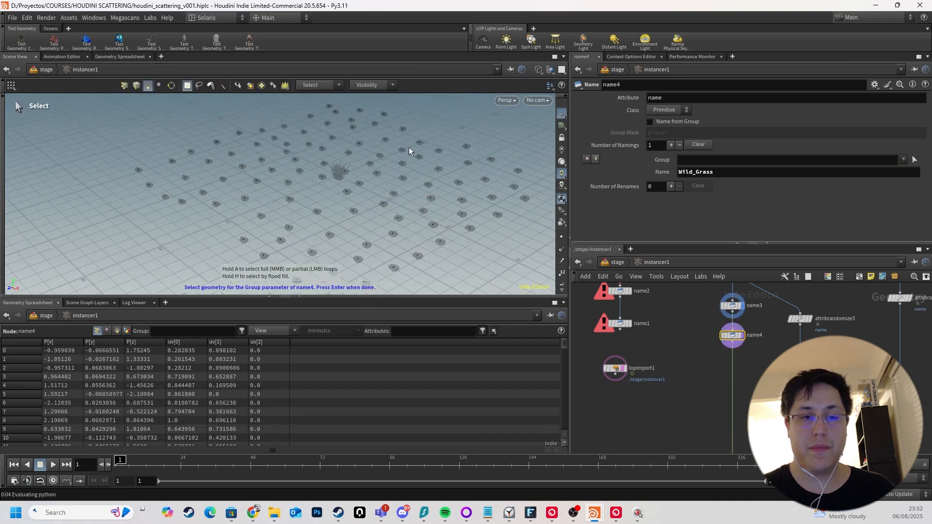
left_click(450, 215)
Set name4's Class to Point and assign the scattered points on the far part of the ground to its Group.
left_click(672, 112)
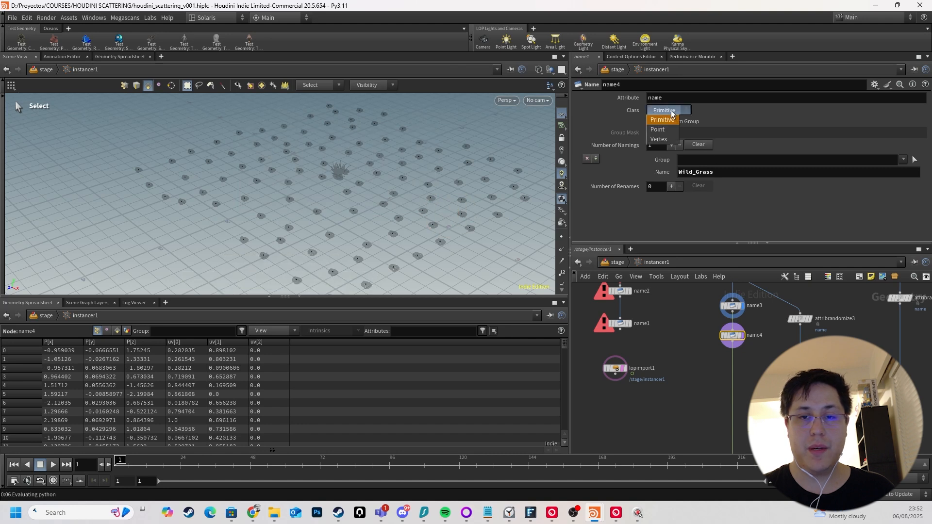
left_click(668, 130)
middle_click_drag(347, 169, 344, 177, "alt")
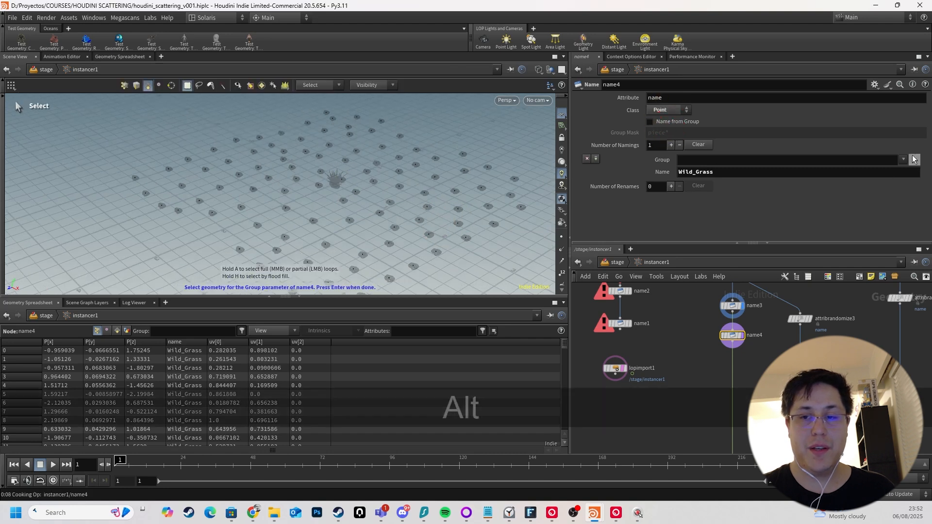
left_click(915, 159)
left_click_drag(105, 101, 542, 211)
key("Return")
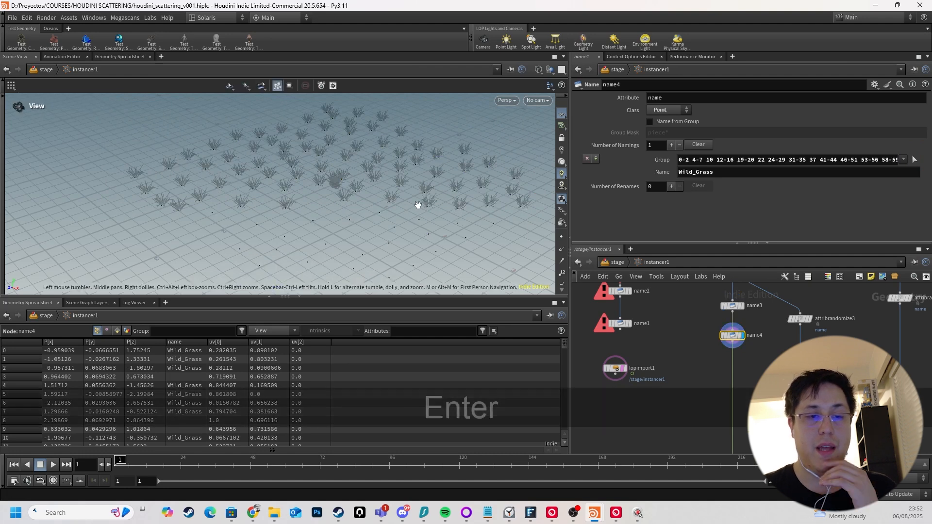
Examine the Wild_Grass instances and the remaining points on the ground from several angles.
middle_click_drag(776, 351, 773, 358)
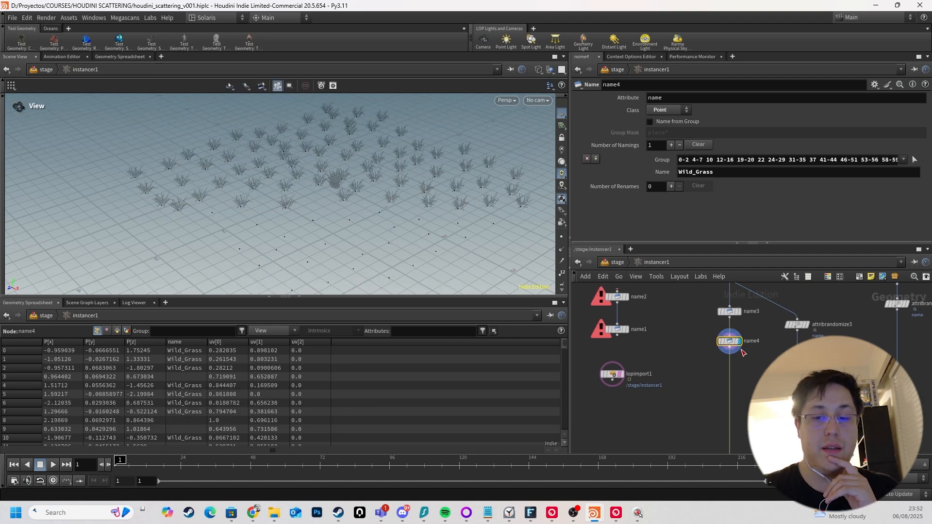
scroll(741, 350, "up", 1)
mouse_move(389, 204)
left_mouse_down("alt")
mouse_move(441, 220)
mouse_move(432, 227)
left_mouse_up("alt")
key("w")
key("w")
middle_click_drag(398, 255, 340, 179, "alt")
mouse_move(340, 180)
left_mouse_down("alt")
mouse_move(369, 145)
mouse_move(344, 172)
left_mouse_up("alt")
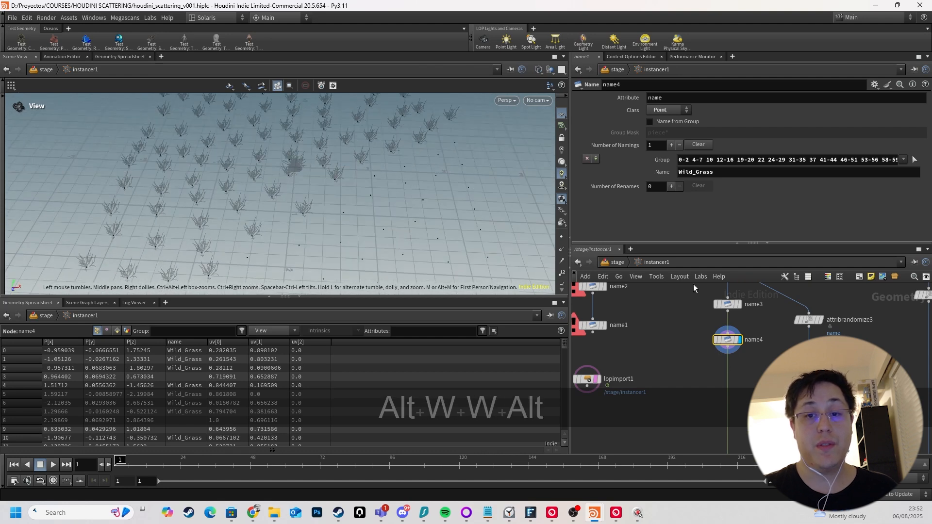
left_click_drag(473, 221, 402, 194, "alt")
scroll(743, 378, "down", 1)
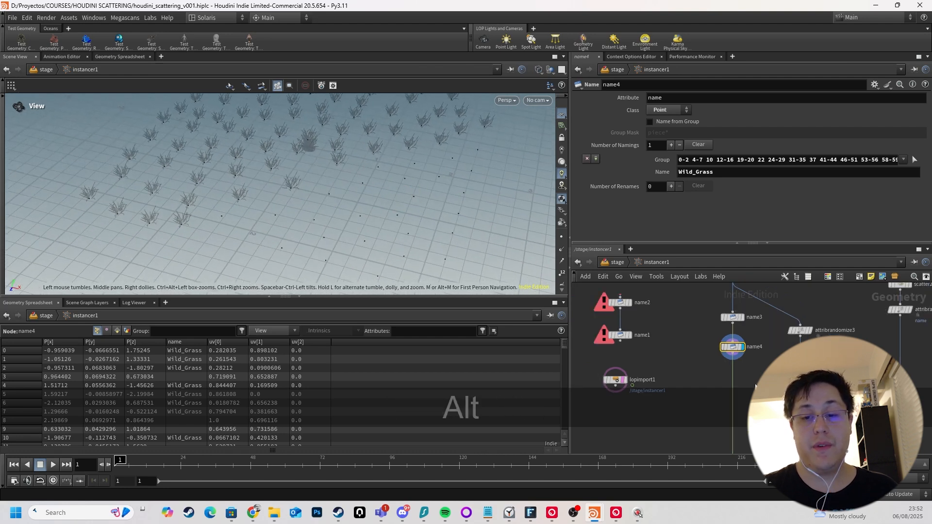
Set name3's Class to Point so the Small_Rocks_A name applies to all scattered points.
middle_click_drag(705, 445, 695, 362)
key("r")
left_click(739, 397)
middle_click_drag(750, 329, 734, 406)
left_click_drag(408, 184, 407, 214, "alt")
left_click(707, 309)
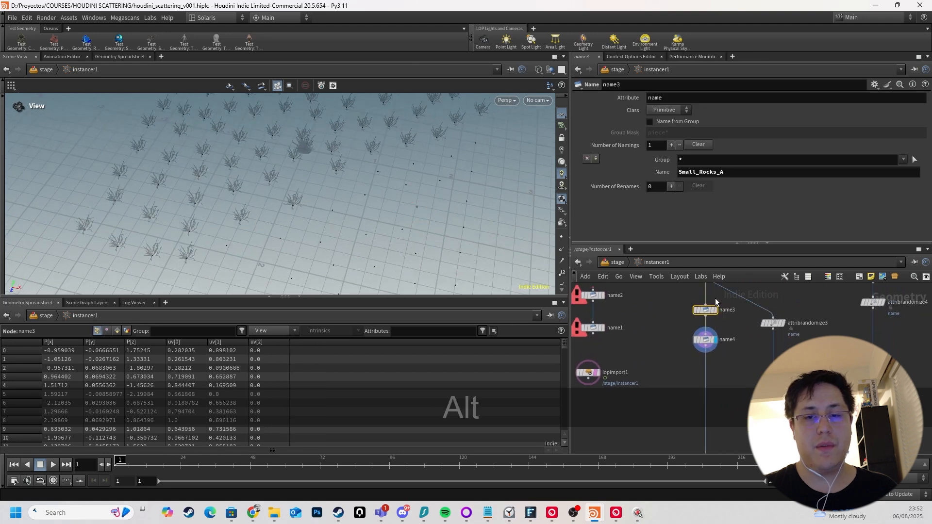
middle_click_drag(691, 309, 697, 325)
left_click_drag(381, 188, 381, 176, "alt")
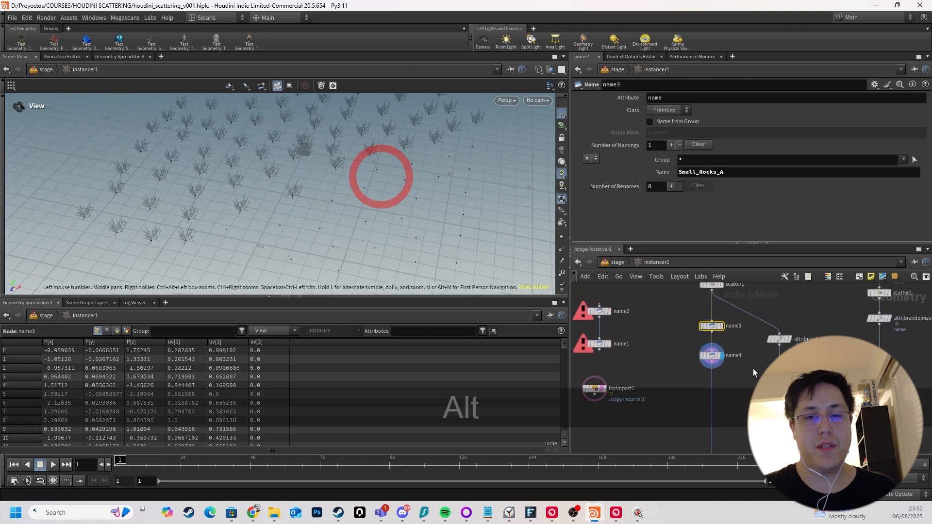
left_click_drag(690, 371, 732, 355)
middle_click_drag(731, 356, 765, 379)
left_click_drag(707, 369, 744, 347)
left_click(672, 110)
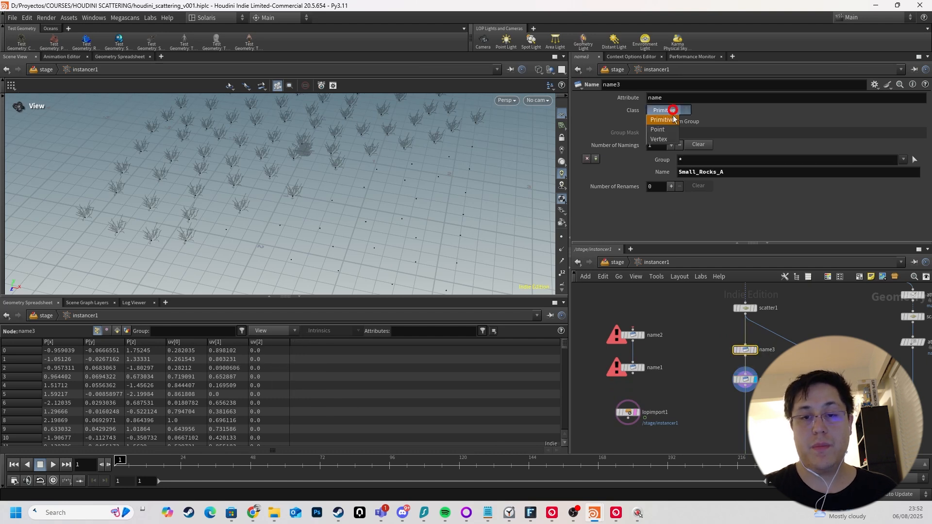
left_click(668, 129)
Compare the rock and grass instances output by name3 and name4, switching the display flag to name3 and back to name4.
left_click_drag(466, 150, 417, 177, "alt")
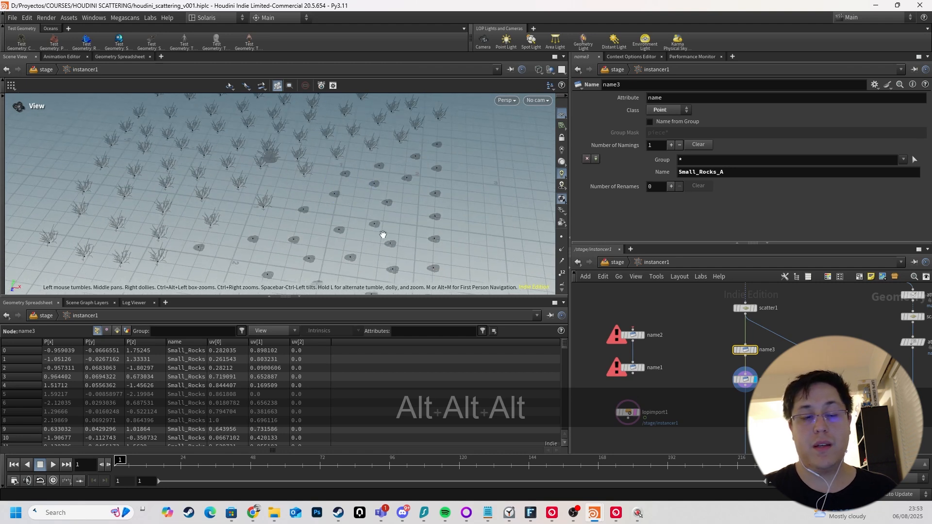
right_click_drag(304, 218, 362, 222, "alt")
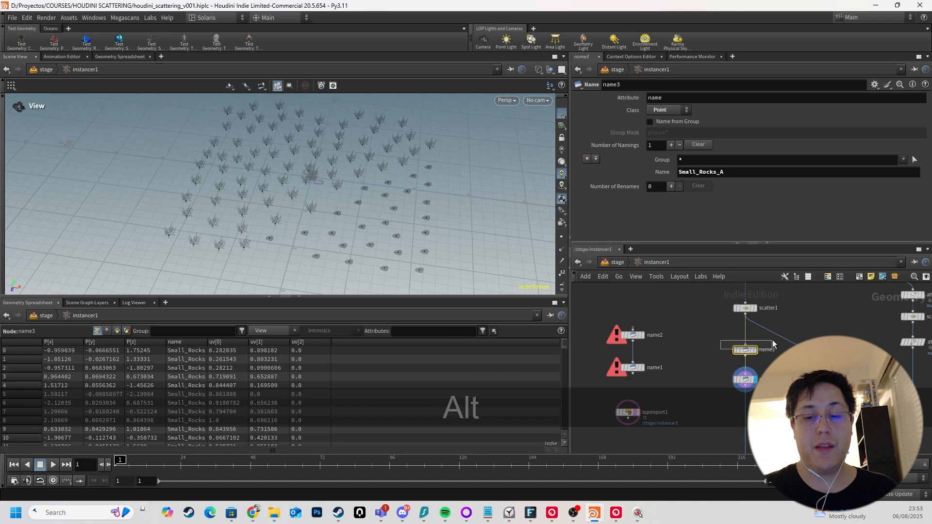
key("r")
left_click(745, 380)
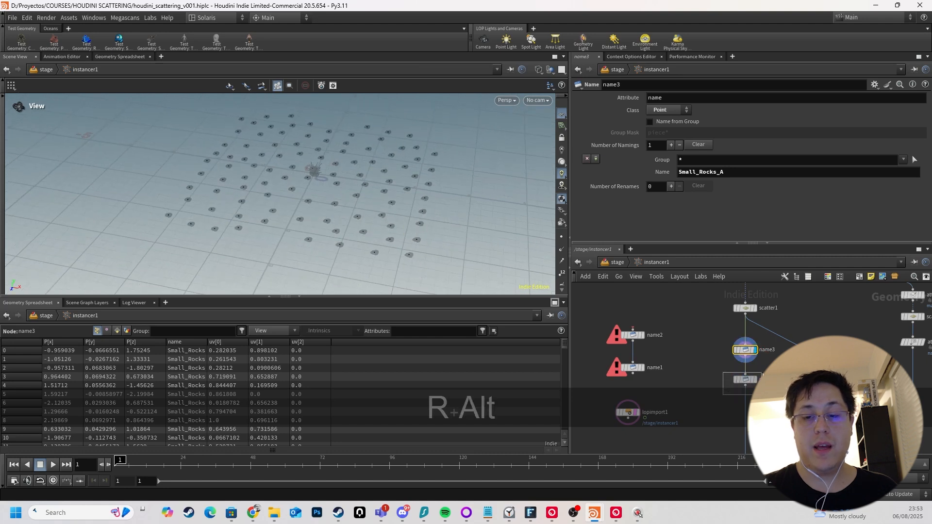
key("r")
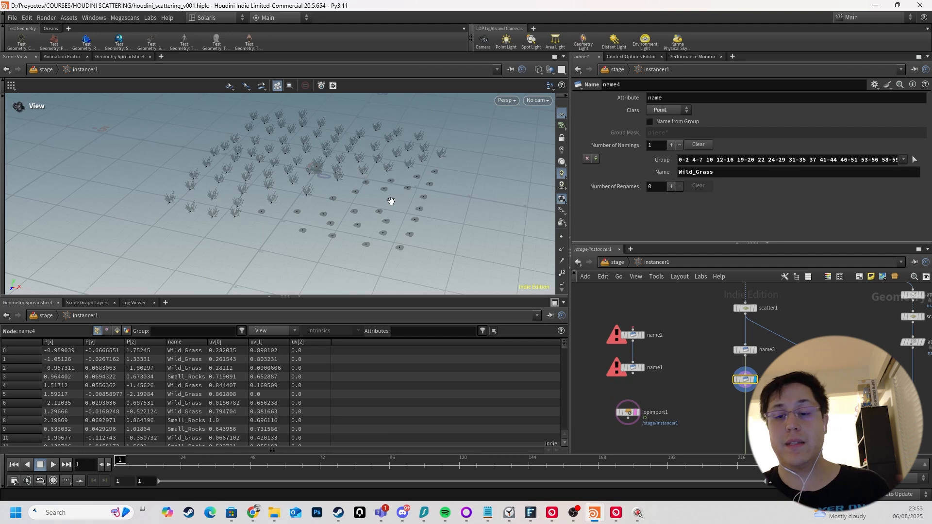
Set the display flag on the HAND_SELECT null at the end of the name node branch.
scroll(634, 337, "down", 4)
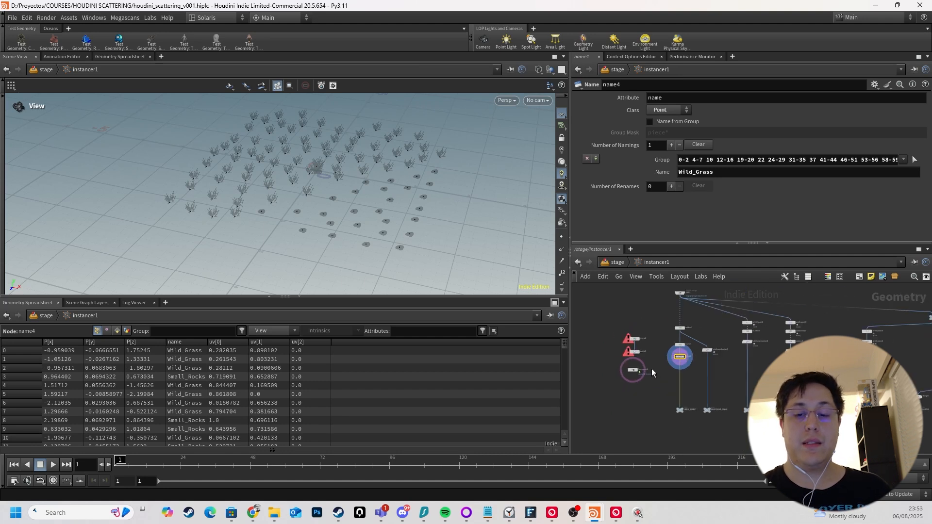
scroll(664, 391, "up", 5)
left_click_drag(671, 399, 711, 449)
key("r")
scroll(733, 398, "down", 3)
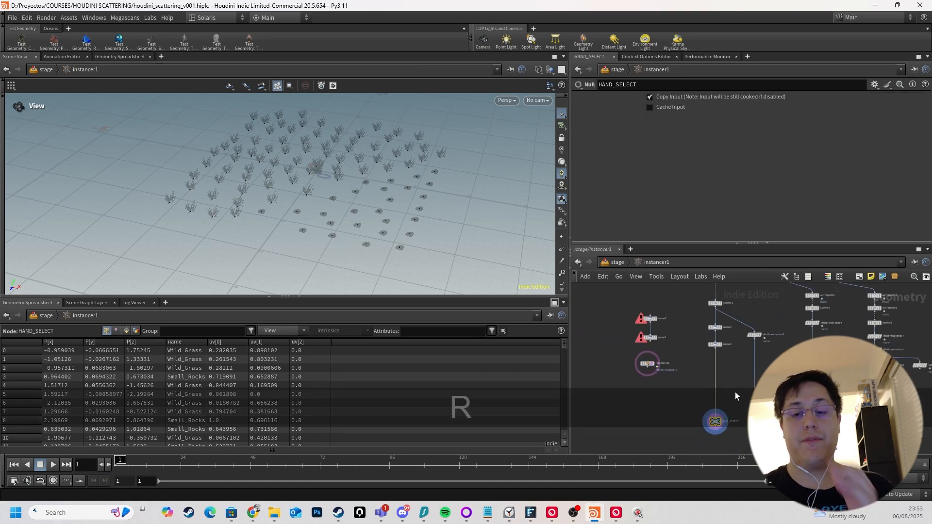
middle_click_drag(735, 396, 687, 362)
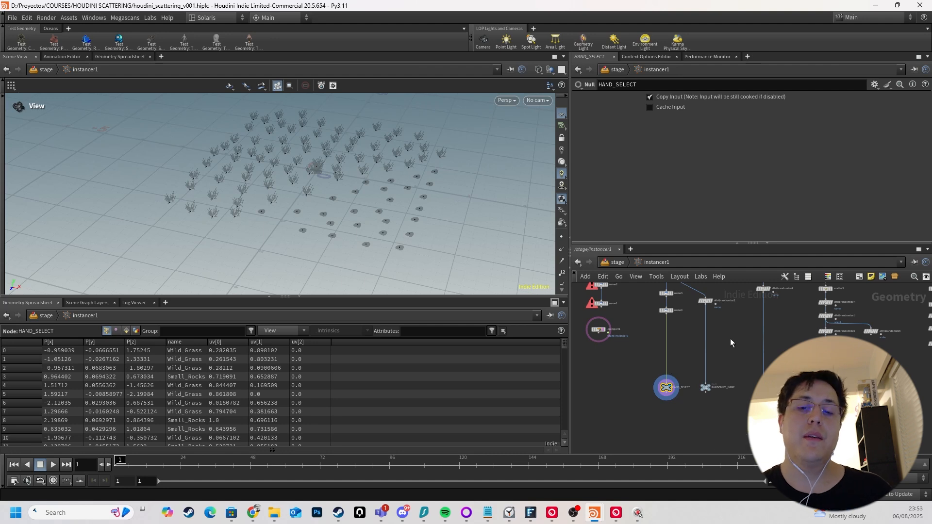
Set the display flag on attribrandomize3 and bring its Custom Discrete string values for the name attribute into view.
scroll(691, 356, "up", 3)
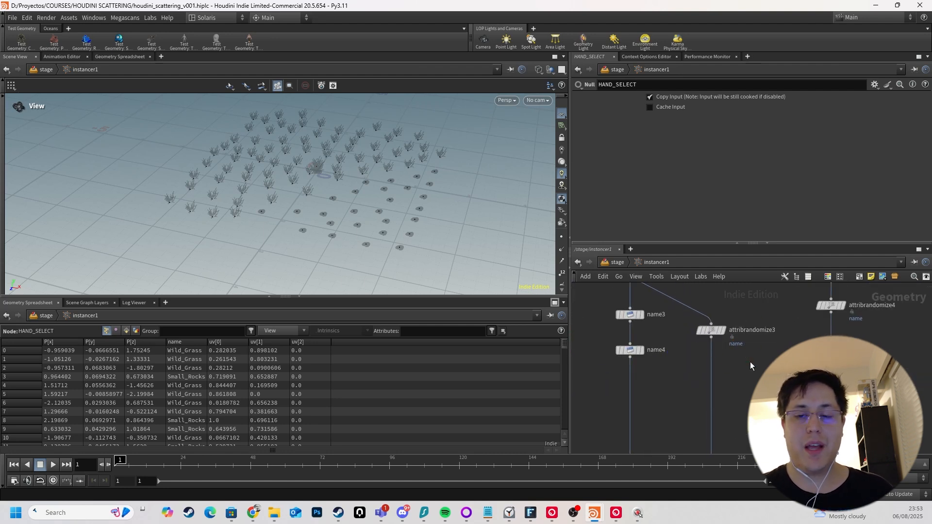
scroll(741, 318, "down", 2)
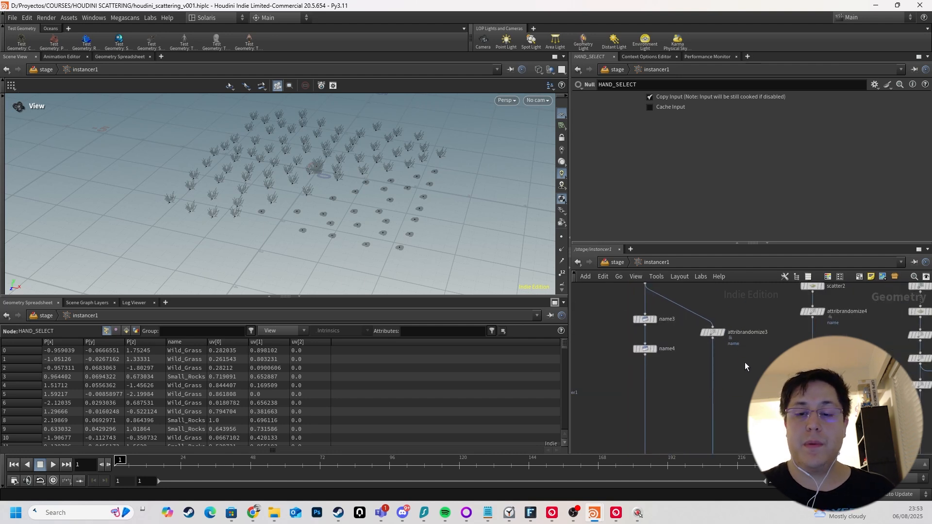
left_click(712, 334)
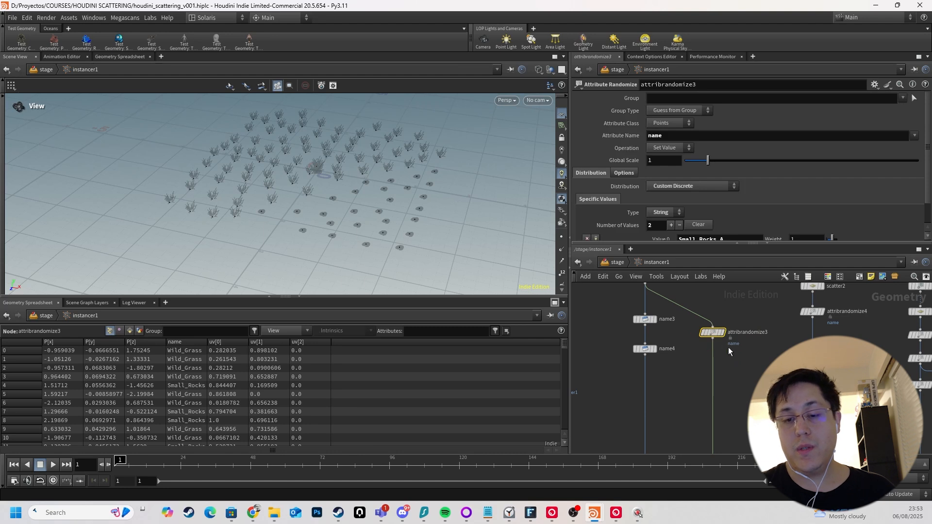
key("r")
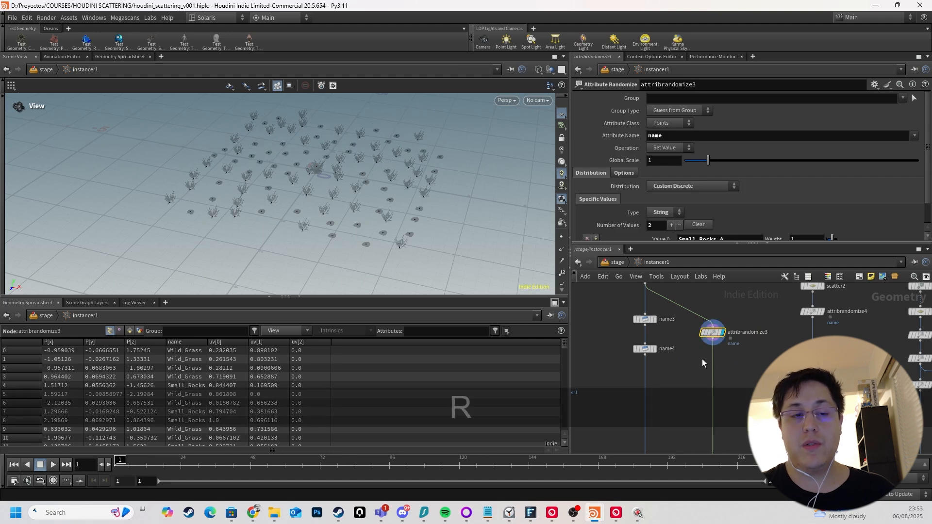
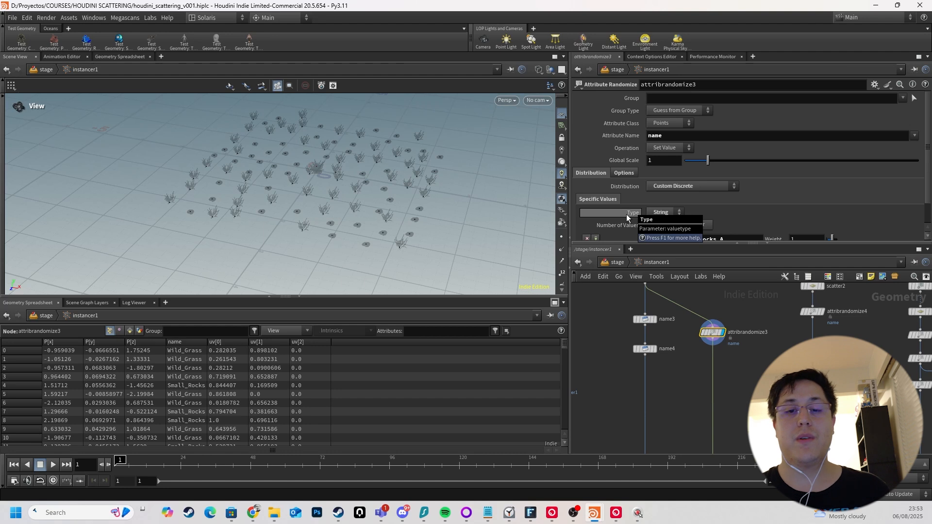
scroll(614, 195, "down", 1)
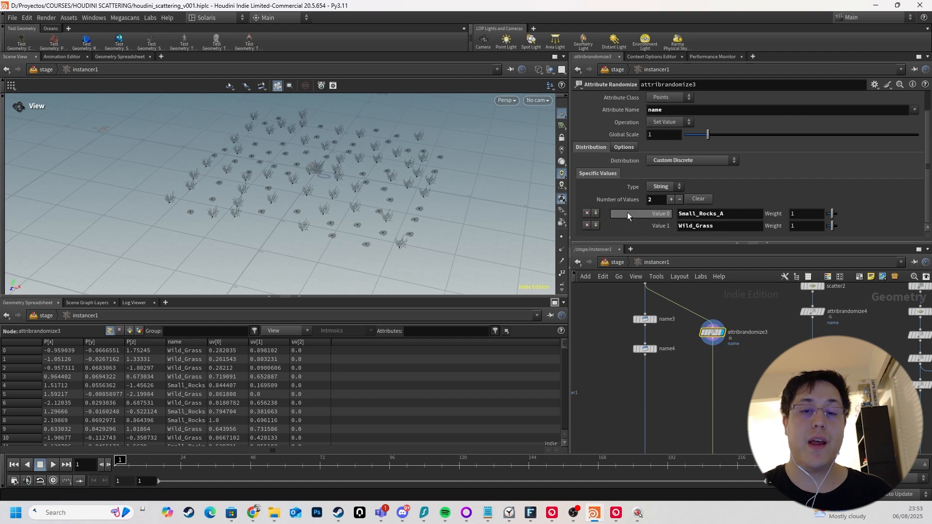
left_click_drag(435, 153, 407, 155, "alt")
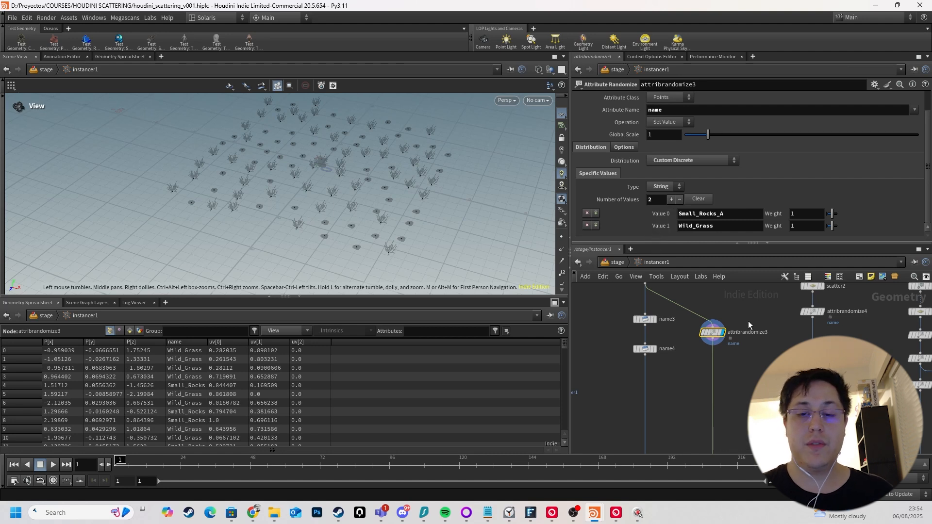
scroll(644, 204, "up", 2)
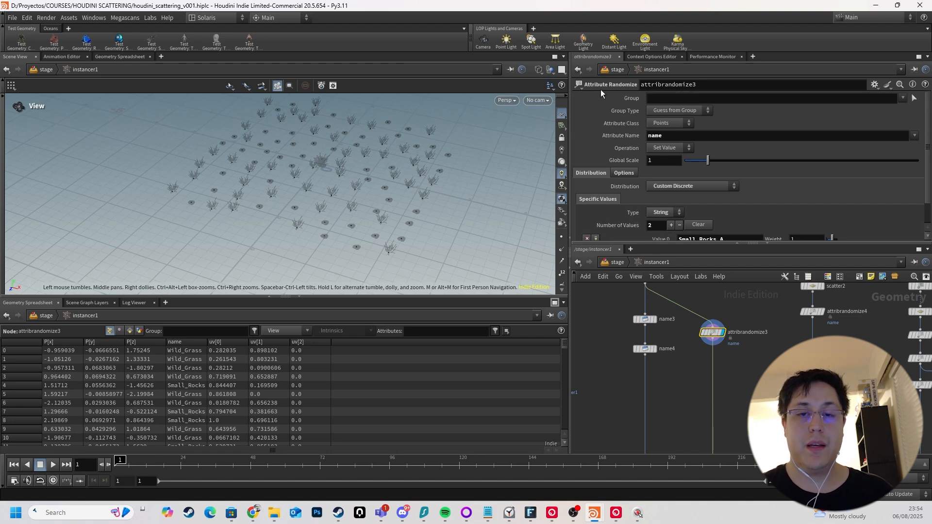
scroll(756, 314, "down", 3)
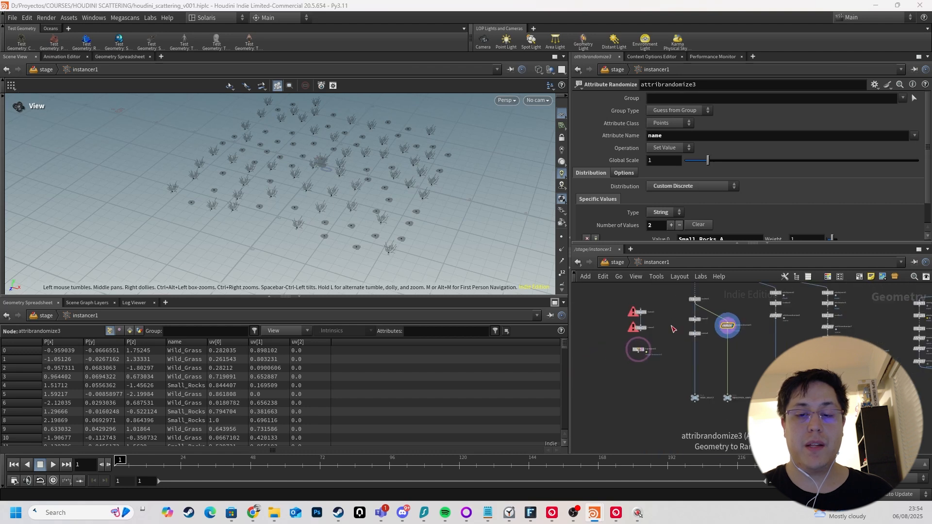
Add an Attribute Randomize node wired to the output of scatter1.
scroll(675, 311, "up", 1)
left_click(609, 308)
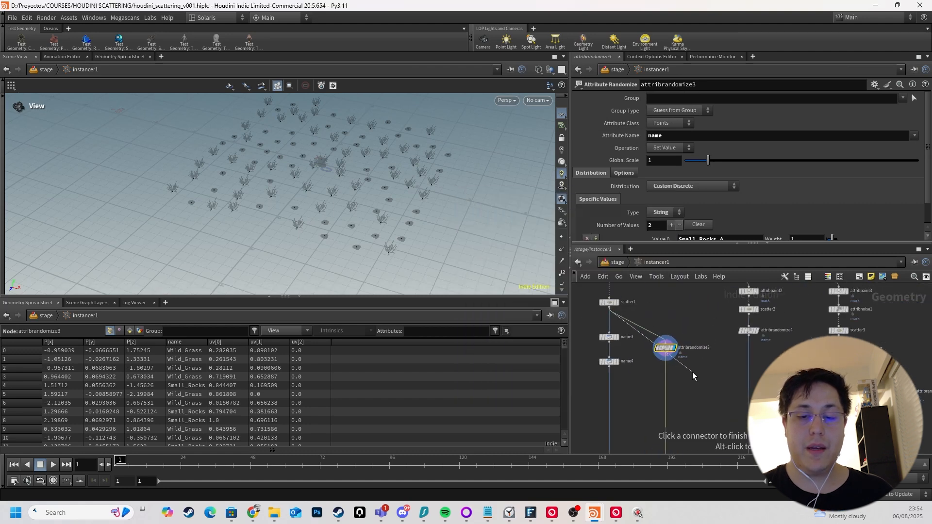
key("Tab")
type("attrib")
key("Down")
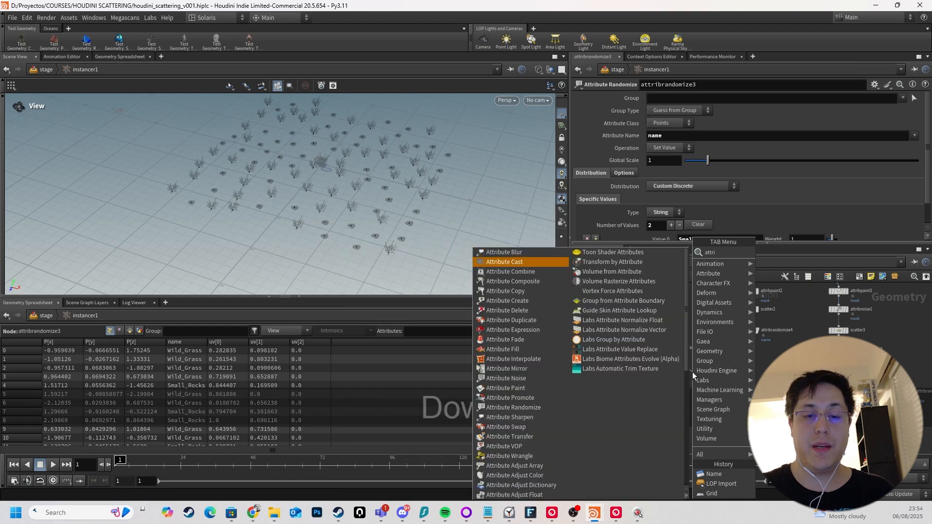
key("BackSpace")
key("BackSpace")
key("BackSpace")
key("BackSpace")
key("BackSpace")
key("BackSpace")
type("at")
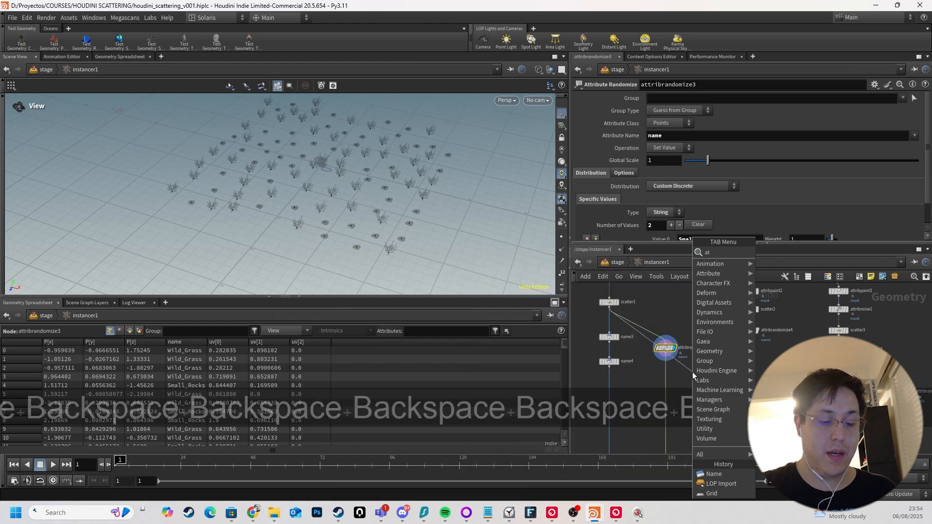
type("tributera")
key("Return")
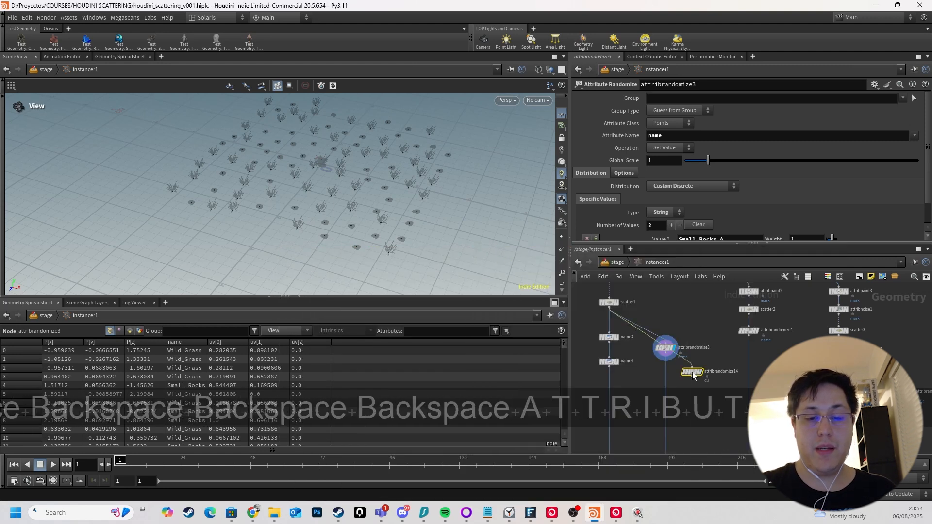
Display the new Attribute Randomize node's result and set its attribute name to name.
left_click(692, 373)
scroll(672, 375, "up", 3)
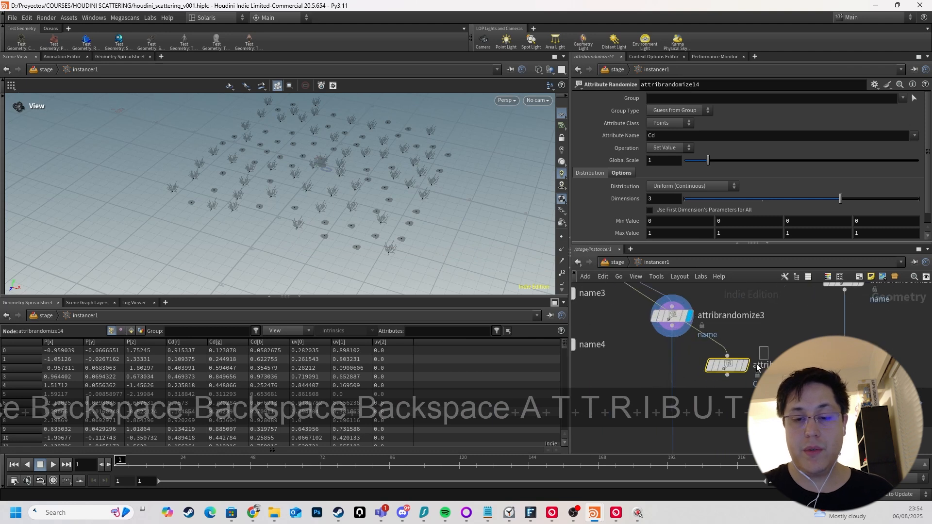
key("r")
middle_click_drag(748, 406, 747, 381)
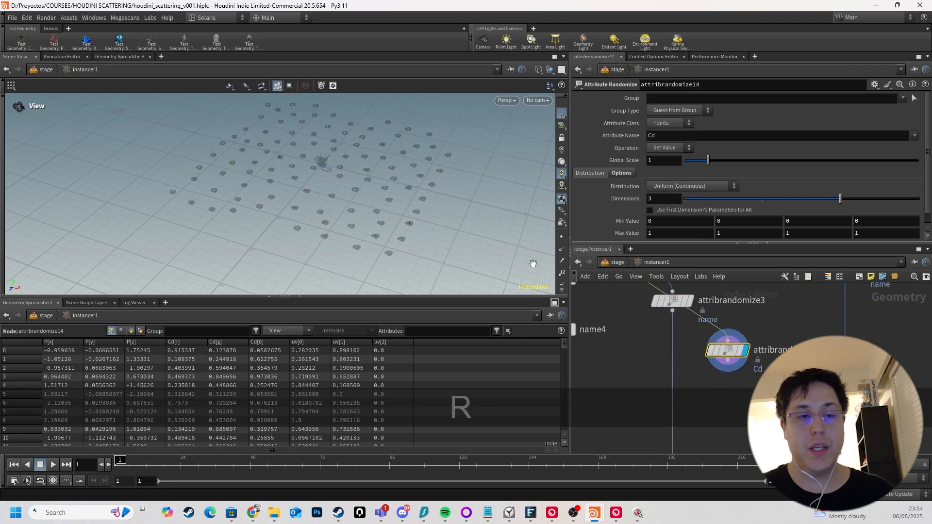
scroll(583, 197, "down", 1)
scroll(607, 184, "up", 1)
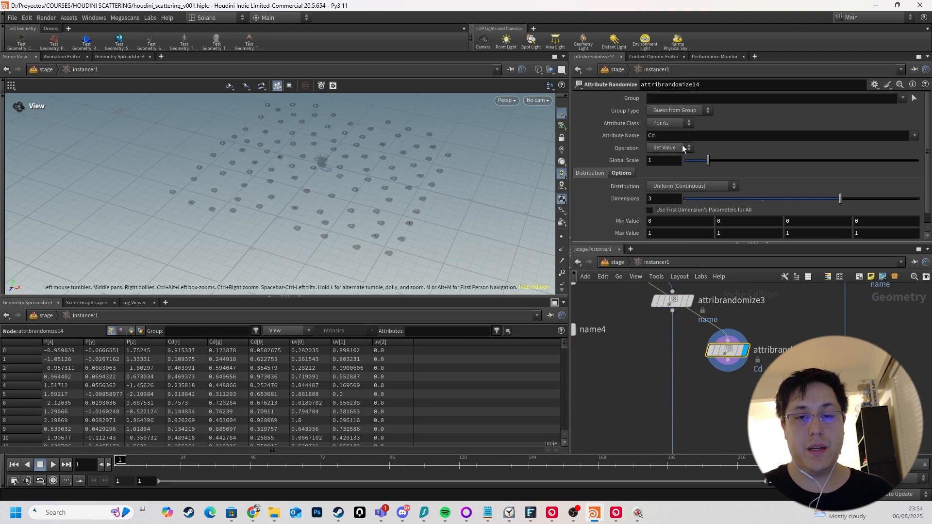
double_click(685, 138)
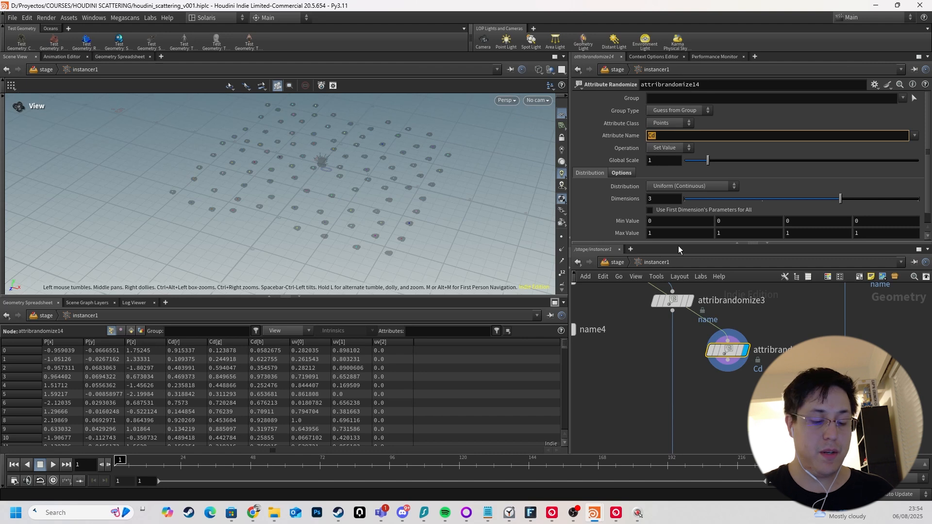
type("name")
key("Return")
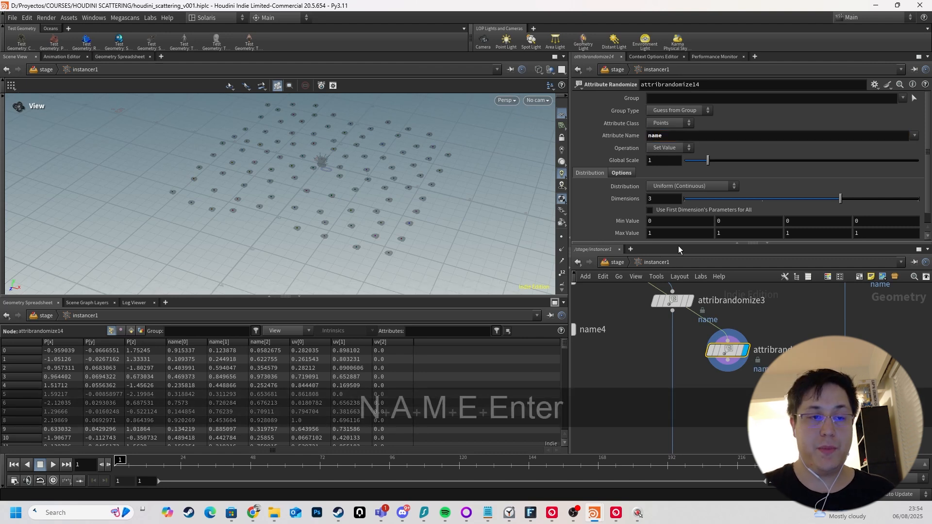
Place the new node beside attribrandomize3 and set its distribution to Custom Discrete.
scroll(630, 203, "down", 1)
scroll(692, 340, "down", 3)
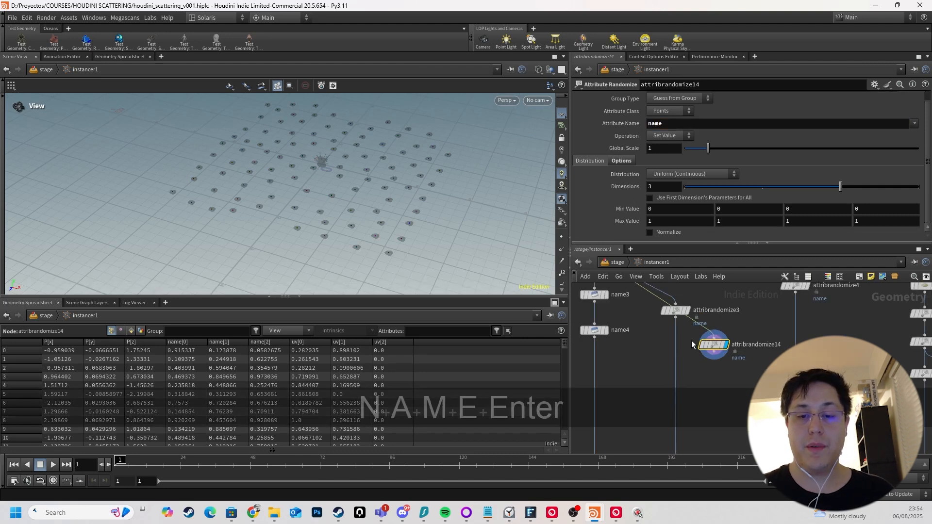
left_click_drag(724, 343, 734, 316)
scroll(742, 303, "up", 3)
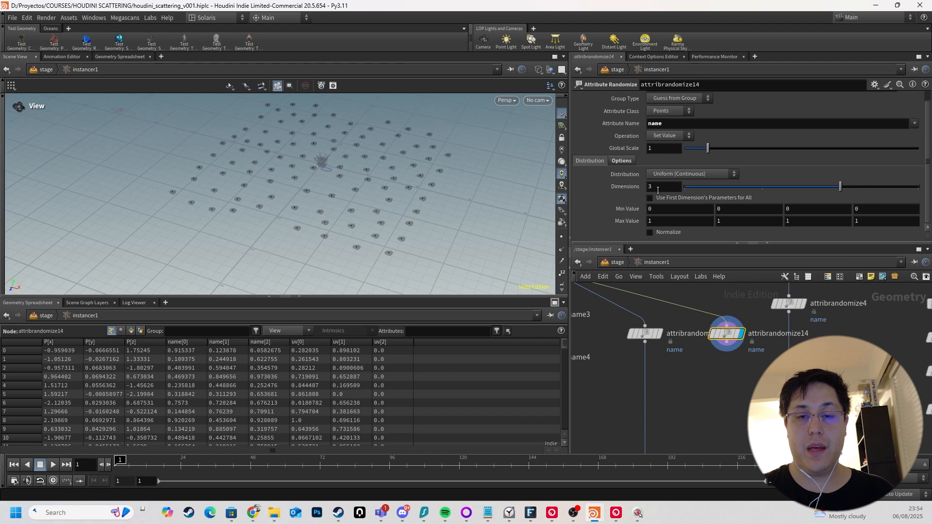
left_click(667, 172)
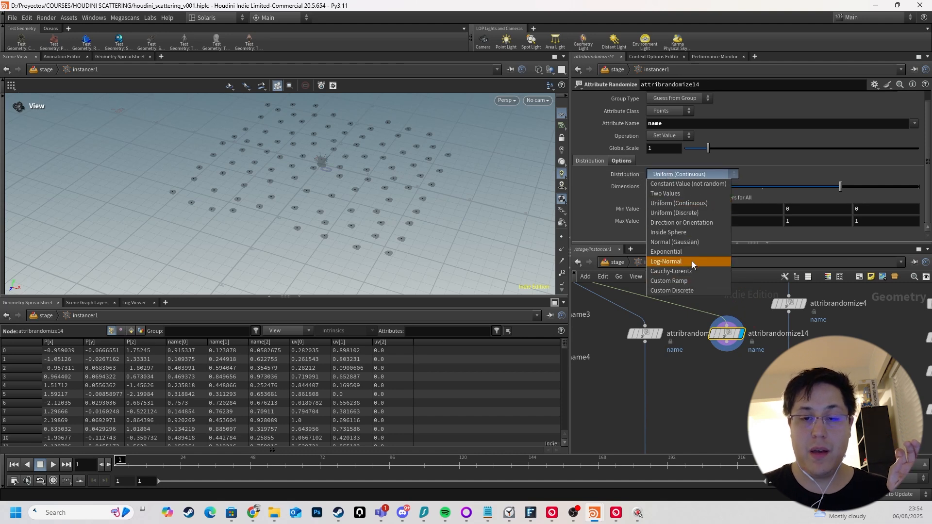
left_click(680, 291)
scroll(596, 214, "down", 2)
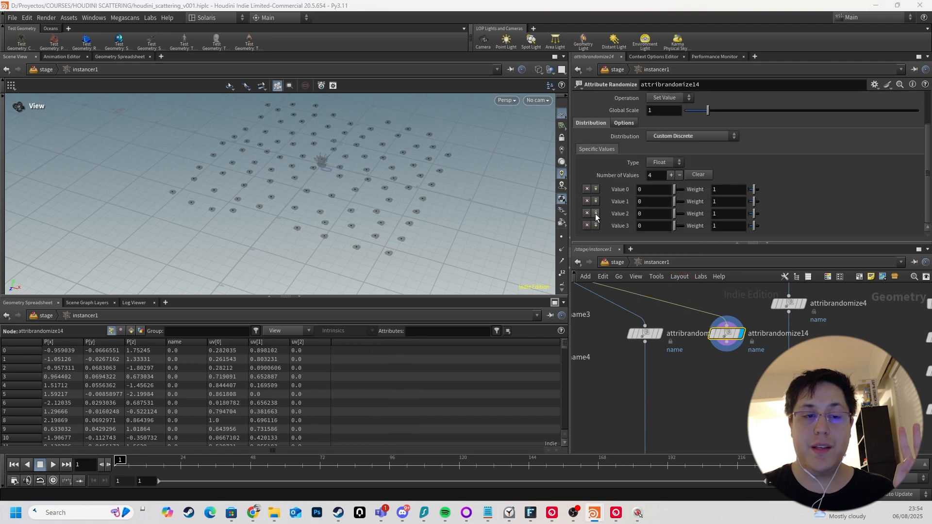
Set attribrandomize14's value type to String and remove two of its four value entries.
left_click_drag(715, 398, 728, 320)
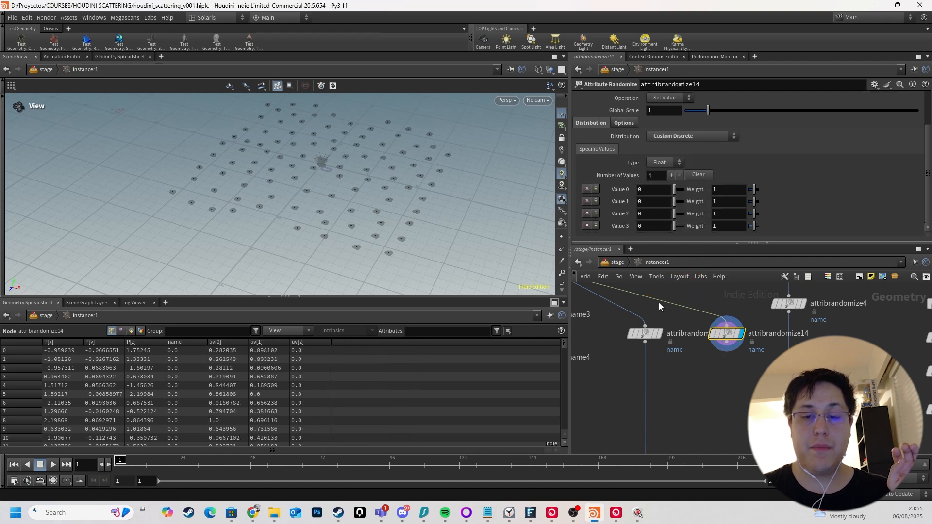
left_click_drag(670, 362, 625, 301)
left_click_drag(722, 310, 722, 309)
left_click(664, 163)
left_click(661, 182)
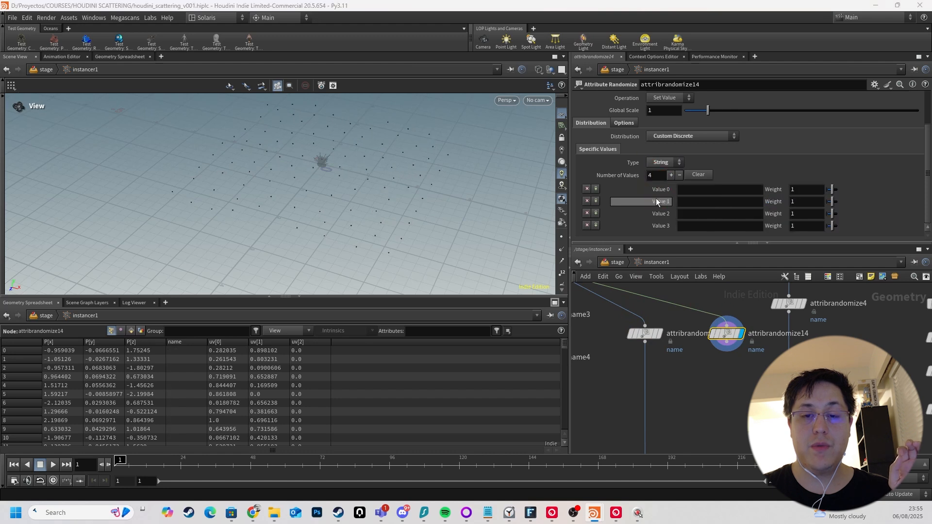
left_click(586, 213)
left_click(587, 225)
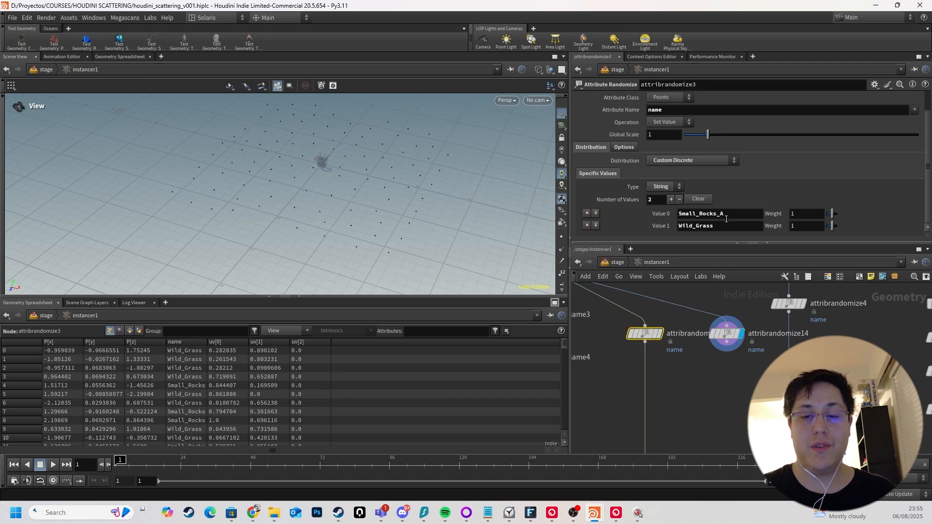
Copy the Small_Rocks_A value from attribrandomize3 into Value 0 of attribrandomize14.
left_click(727, 215)
key("ctrl+a")
key("ctrl+c")
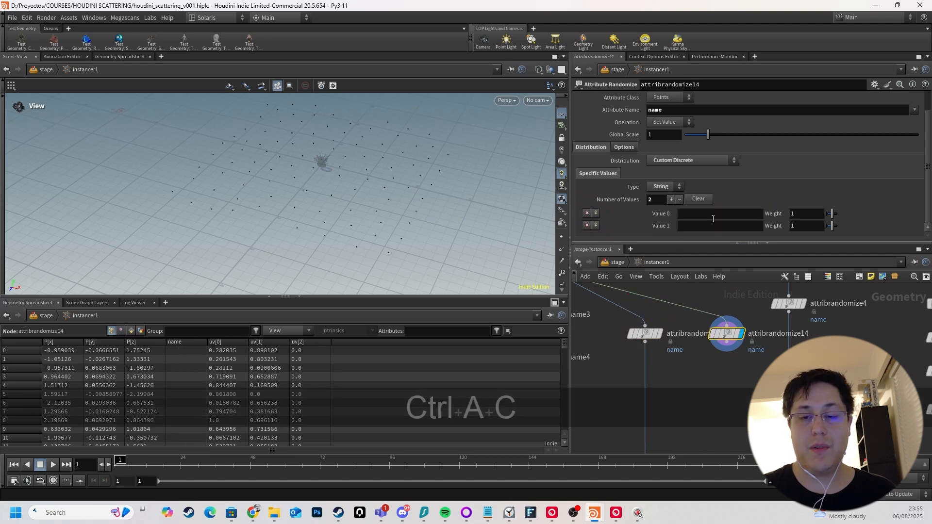
left_click(713, 217)
key("ctrl+v")
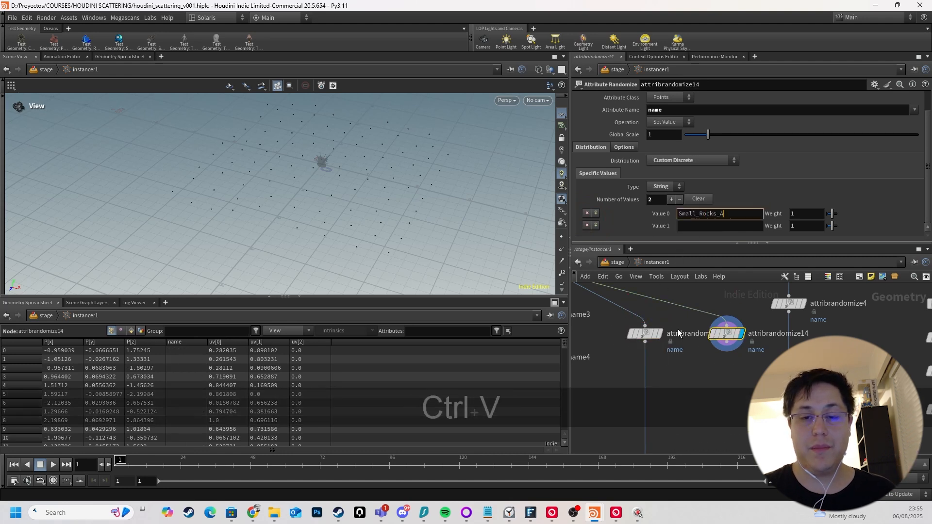
Copy the Wild_Grass value from attribrandomize3 into Value 1 of attribrandomize14.
left_click(653, 335)
left_click(718, 229)
key("ctrl+a")
key("ctrl+c")
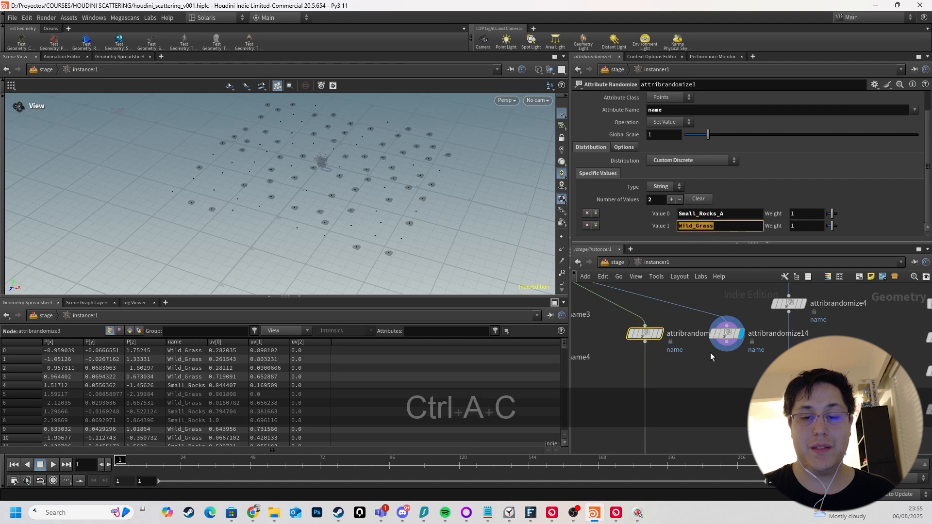
left_click(727, 333)
left_click(724, 227)
key("ctrl+a")
key("ctrl+v")
left_click(731, 387)
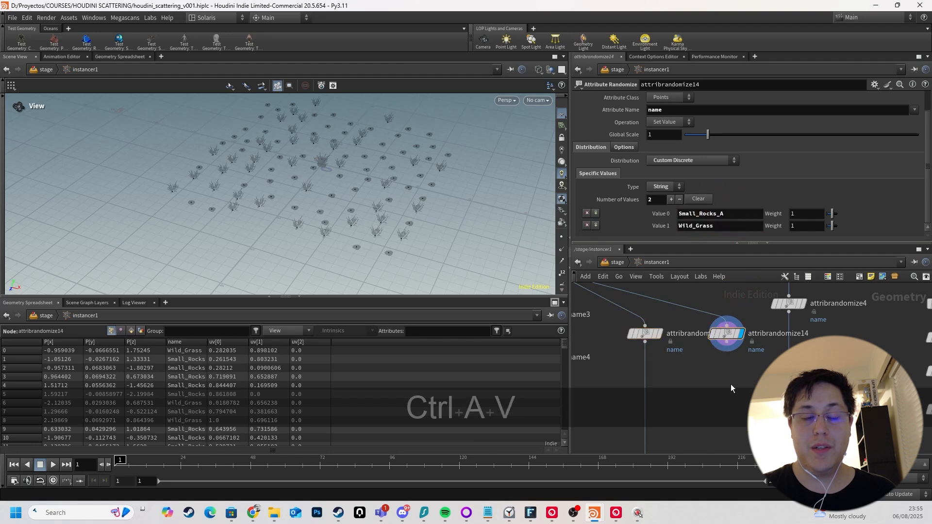
Widen the parameter area and set the weights to 0.11 for Small_Rocks_A and 0.82 for Wild_Grass.
mouse_move(395, 189)
left_mouse_down("alt")
mouse_move(388, 178)
mouse_move(372, 212)
mouse_move(409, 195)
left_mouse_up("alt")
left_click(388, 178, "alt")
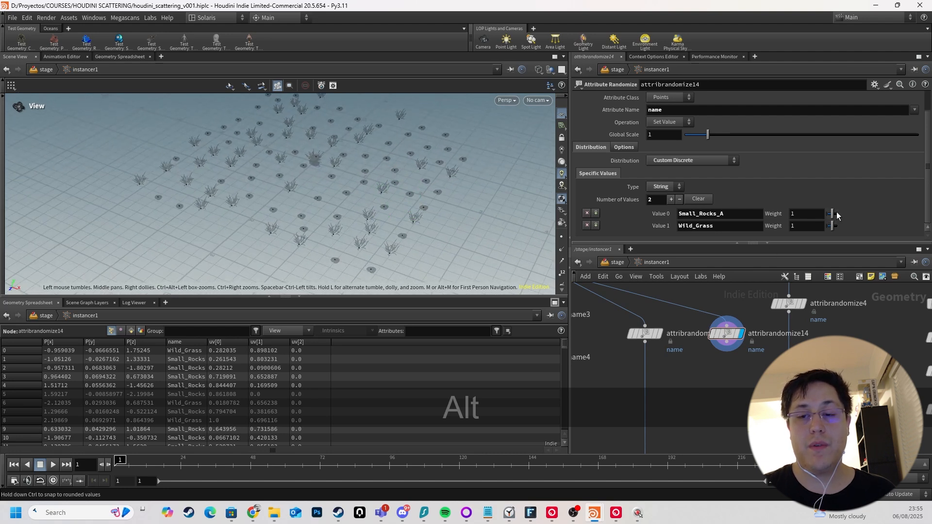
left_click_drag(569, 194, 491, 196)
scroll(748, 223, "down", 1)
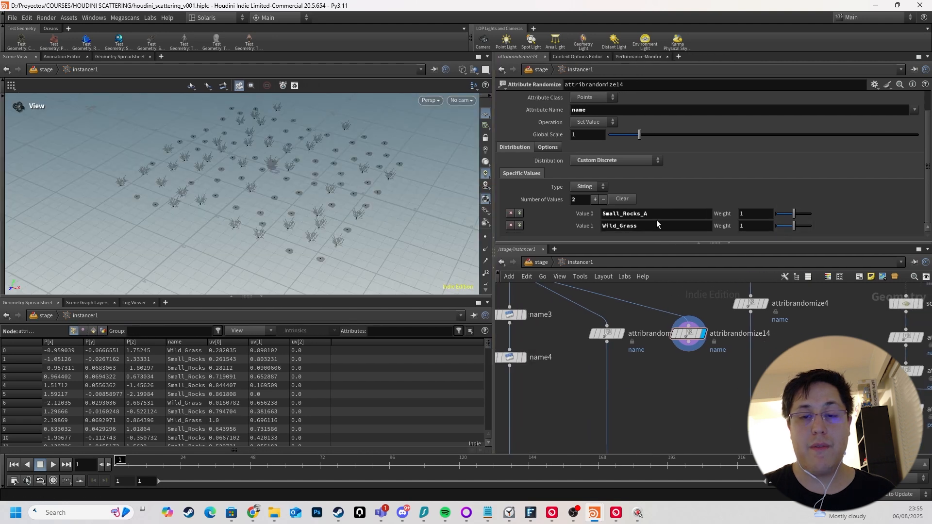
left_click(791, 215)
left_click_drag(789, 218, 779, 223)
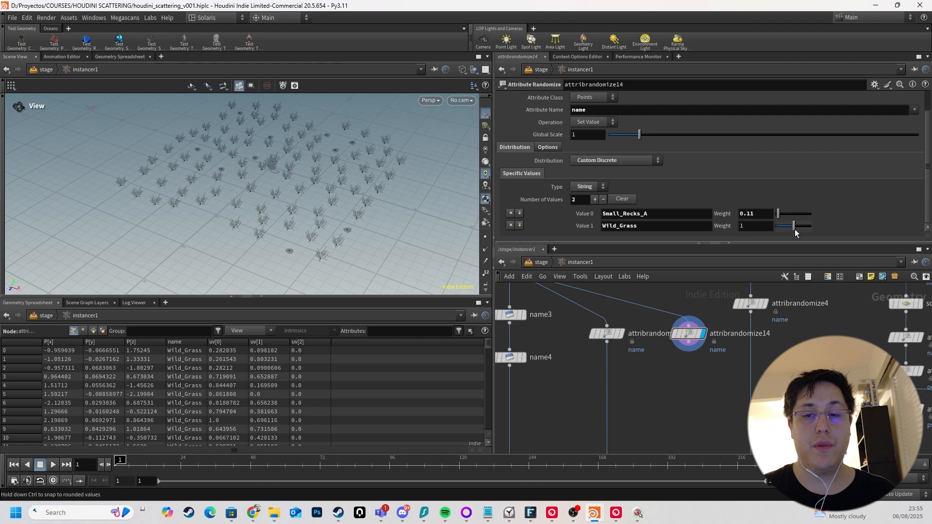
mouse_move(795, 234)
left_mouse_down()
mouse_move(808, 234)
mouse_move(789, 237)
left_mouse_up()
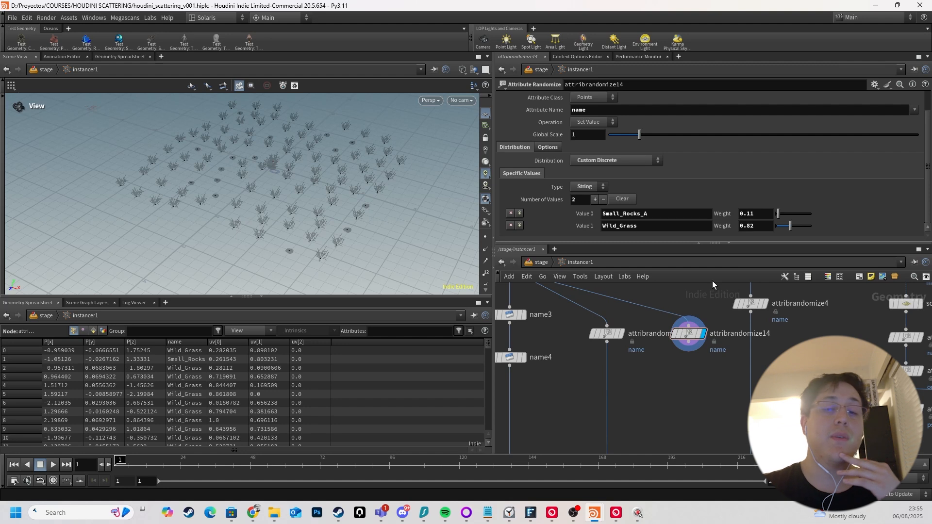
Delete the attribrandomize14 node from the network.
left_click(698, 337)
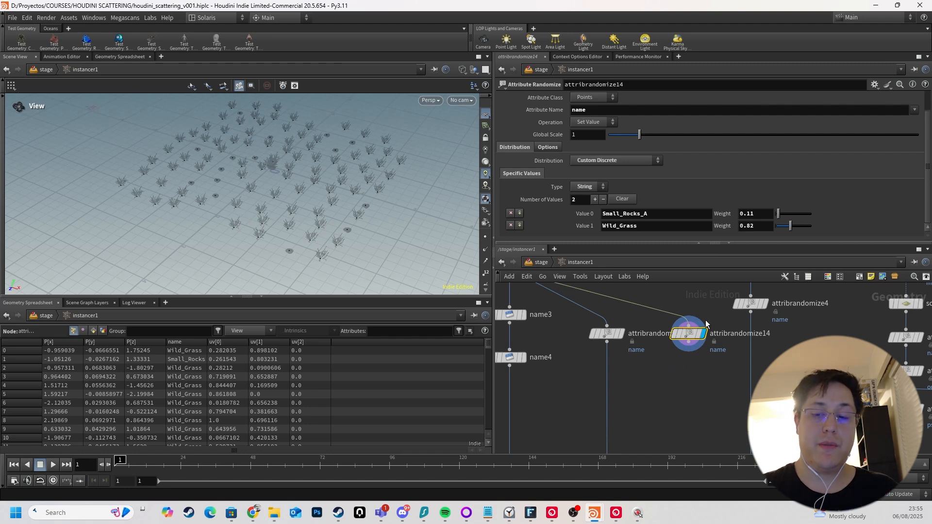
key("Delete")
Toggle the viewport's wireframe shading and turn off the template display of the lopimport1 node.
key("w")
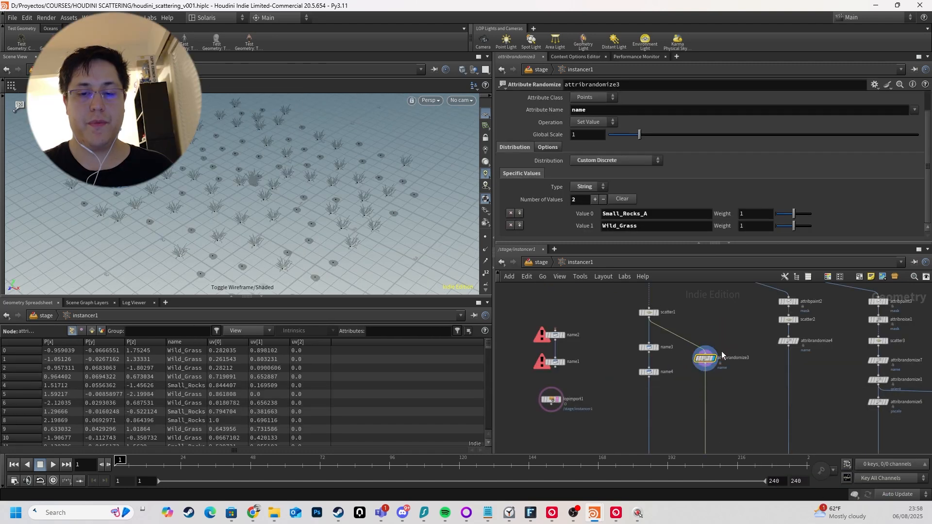
middle_click_drag(721, 351, 732, 324)
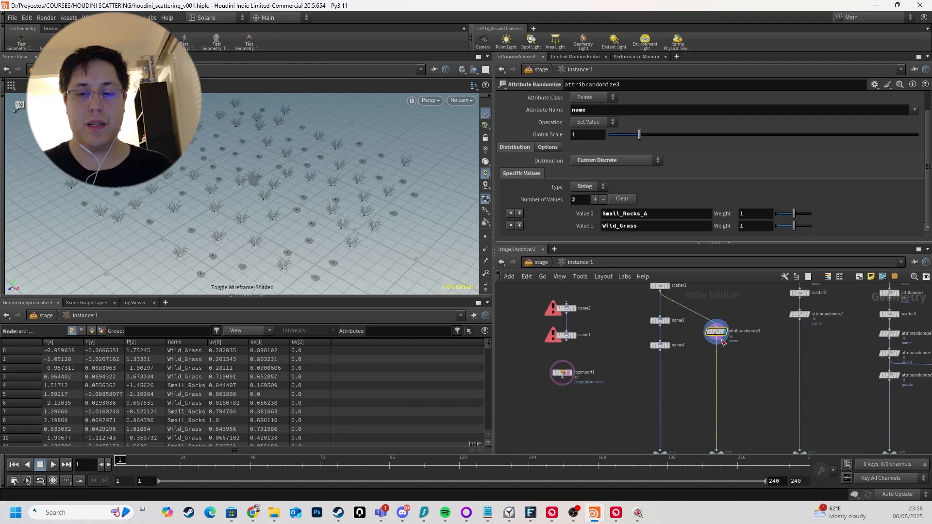
left_click(570, 375)
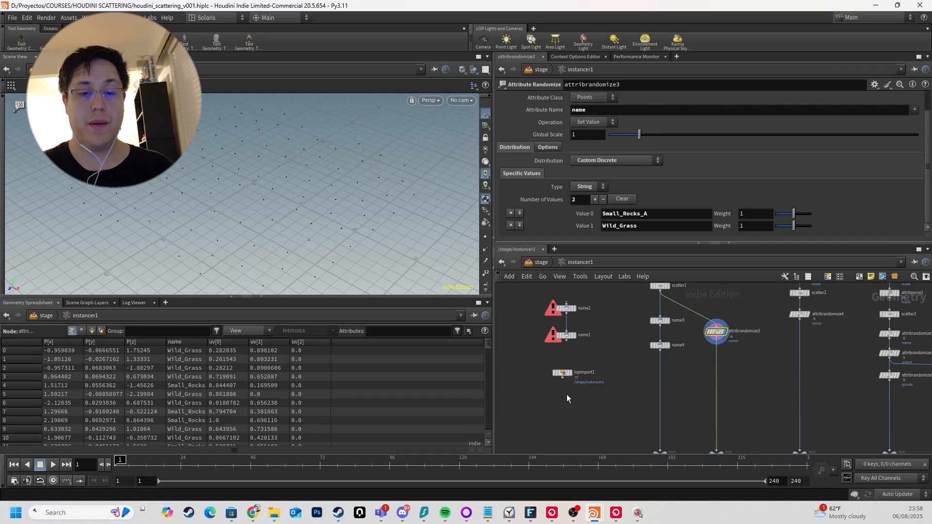
Display the attribpaint2 node and examine its painted mask on the ground grid.
middle_click_drag(770, 344, 702, 374)
scroll(716, 378, "up", 2)
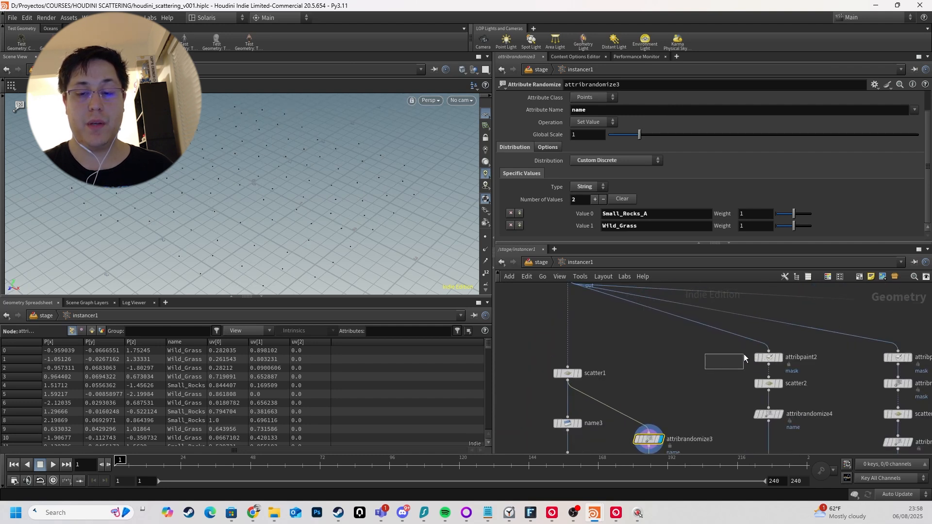
left_click(801, 351)
key("r")
mouse_move(354, 229)
left_mouse_down("alt")
mouse_move(335, 213)
mouse_move(325, 175)
mouse_move(326, 213)
mouse_move(315, 200)
left_mouse_up("alt")
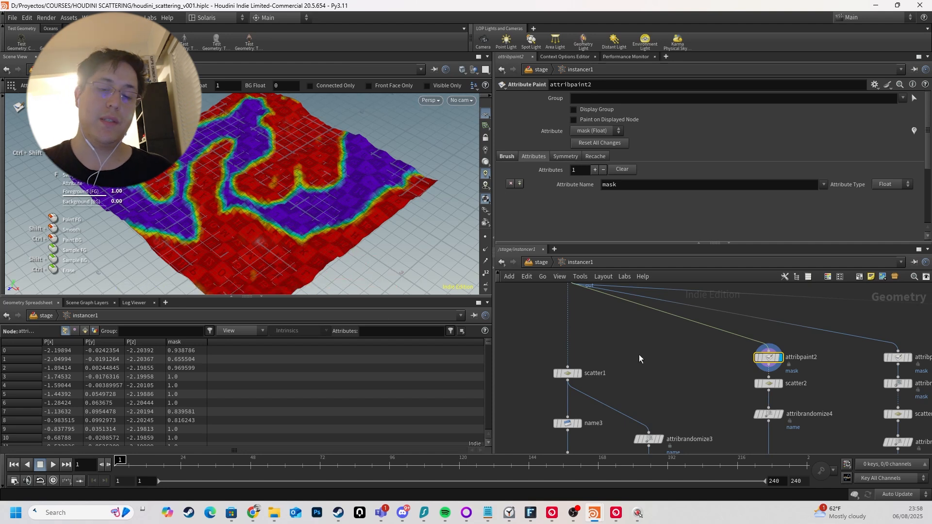
Add an Attribute Paint node wired to the ground grid's output and display it.
middle_click_drag(592, 300, 591, 315)
left_click(568, 294)
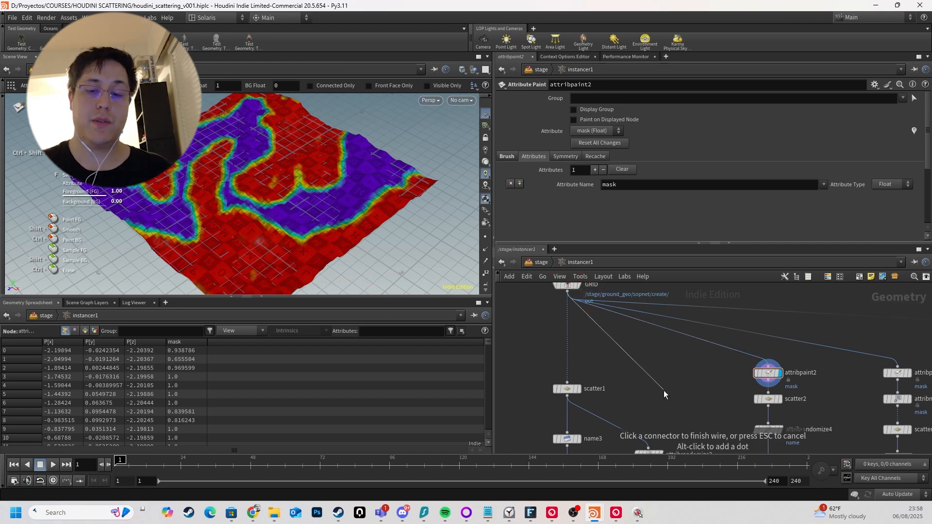
key("Tab")
type("at")
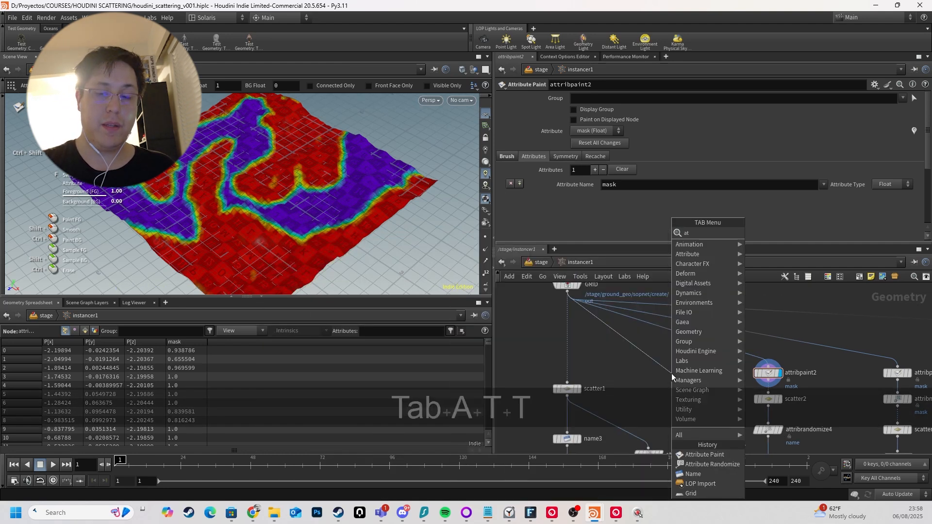
type("tribute pain")
key("Return")
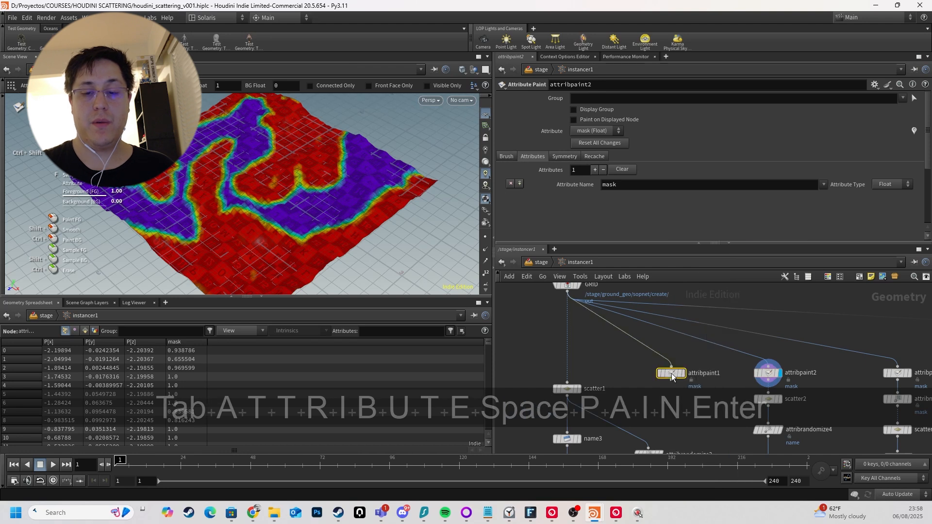
left_click(672, 374)
key("r")
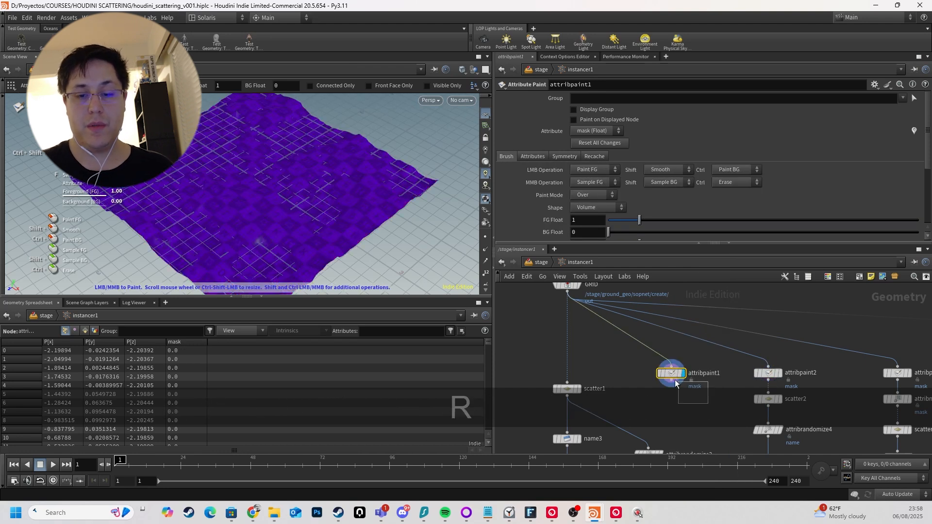
Paint a mask area across the middle of the ground grid and check the painted attribute's name.
left_click_drag(360, 233, 362, 219, "alt")
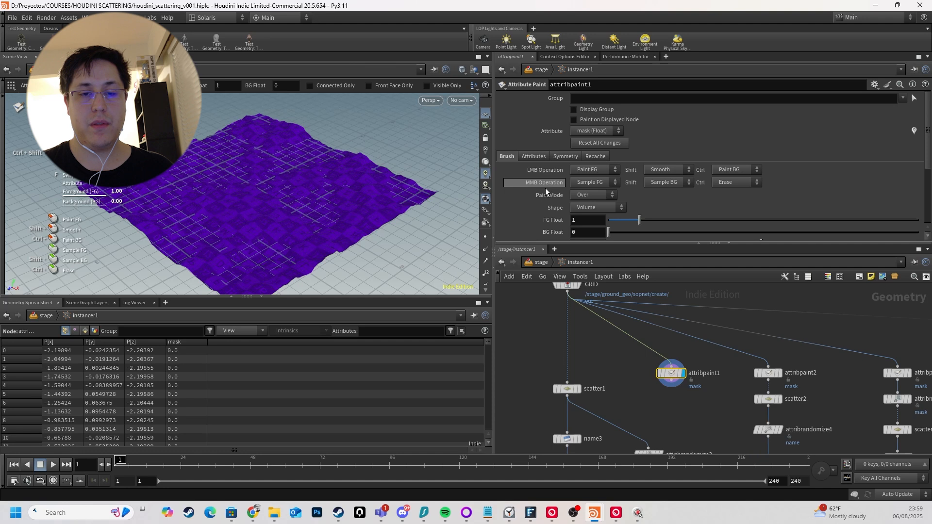
scroll(544, 189, "down", 4)
scroll(539, 177, "up", 4)
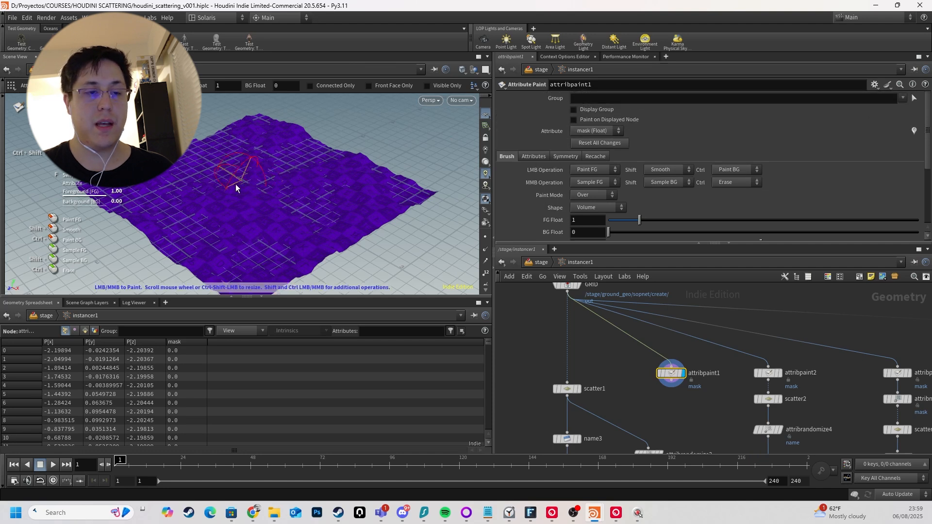
mouse_move(236, 185)
left_mouse_down()
mouse_move(302, 200)
mouse_move(296, 179)
mouse_move(184, 190)
mouse_move(278, 211)
left_mouse_up()
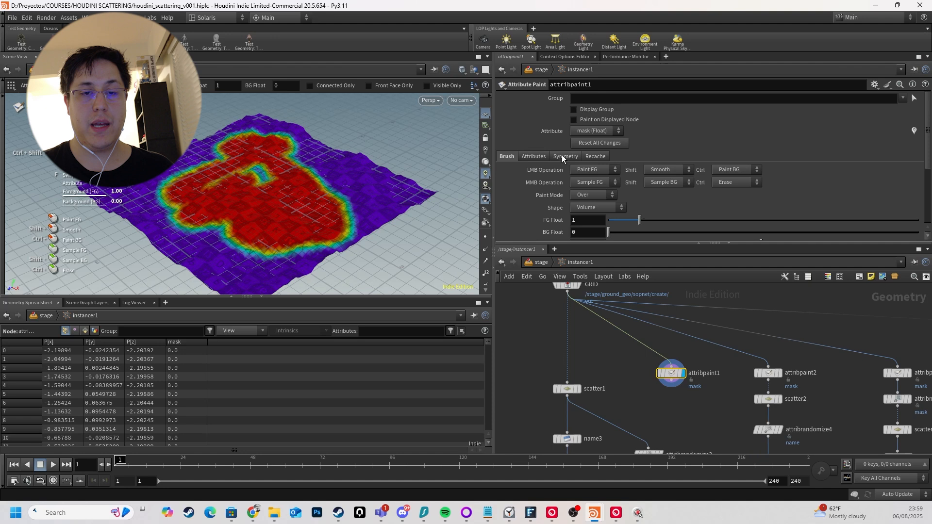
left_click(537, 157)
double_click(649, 184)
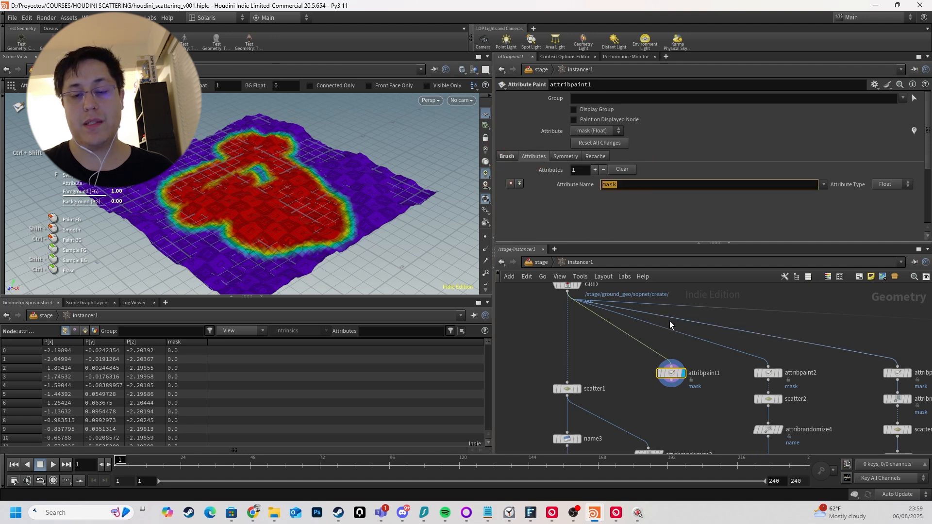
Delete the attribpaint1 node and display the painted mask of attribpaint2.
left_click(691, 350)
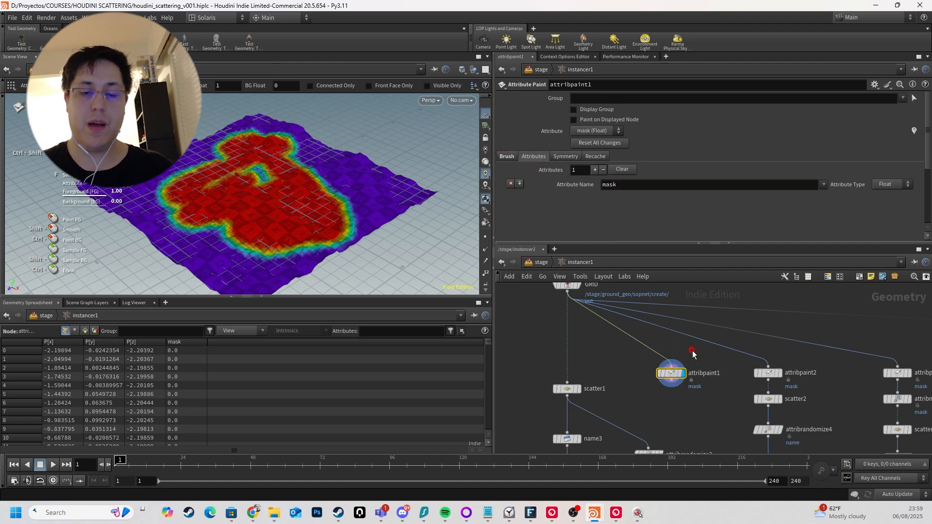
key("Delete")
left_click(782, 372)
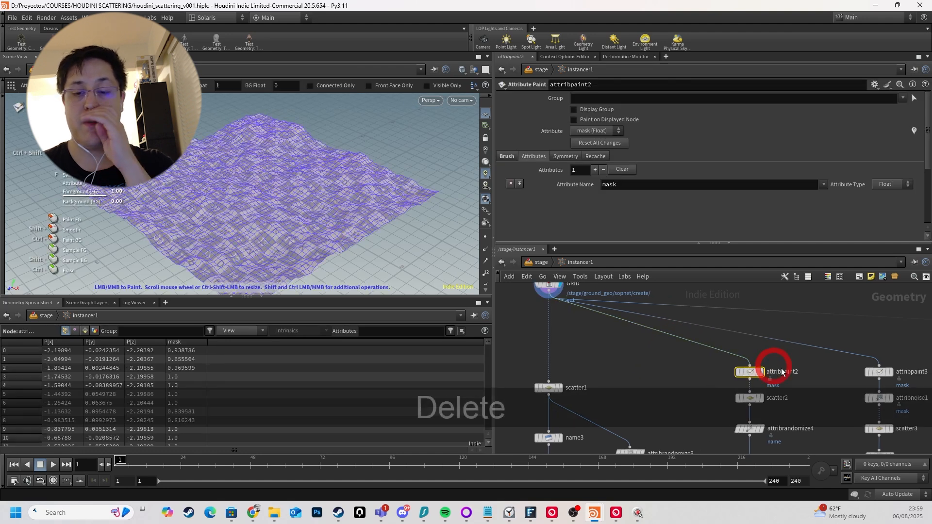
key("r")
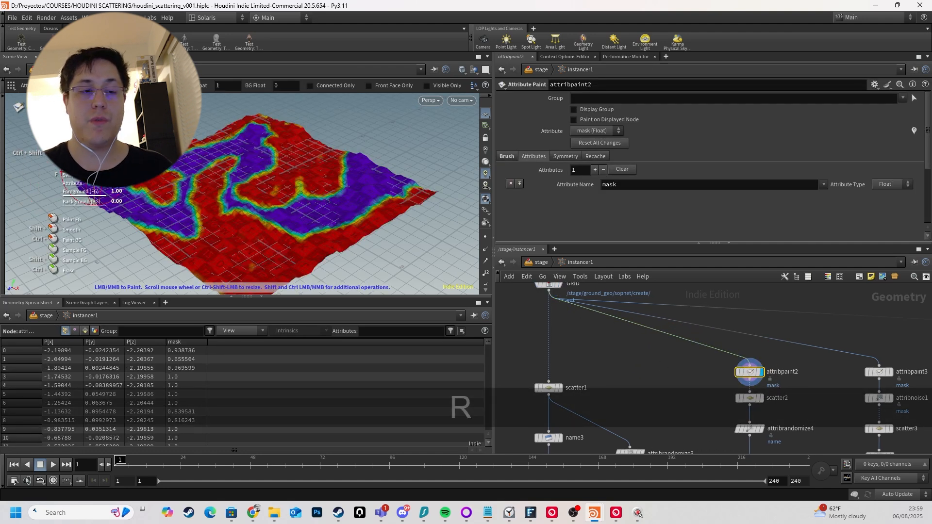
left_click_drag(104, 173, 148, 209, "alt")
left_click_drag(243, 235, 257, 214, "alt")
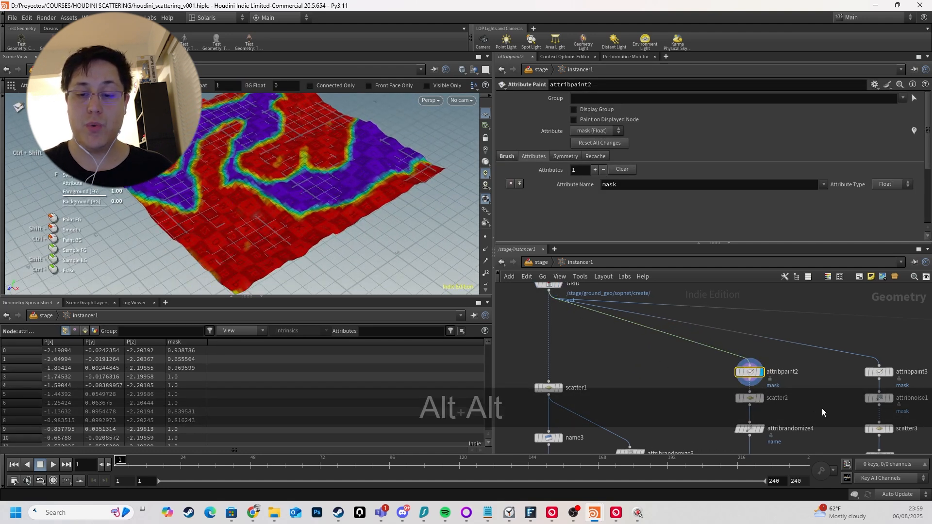
Select the scatter2 node and examine its Density Attribute setting.
middle_click_drag(823, 413, 800, 362)
left_click(726, 351)
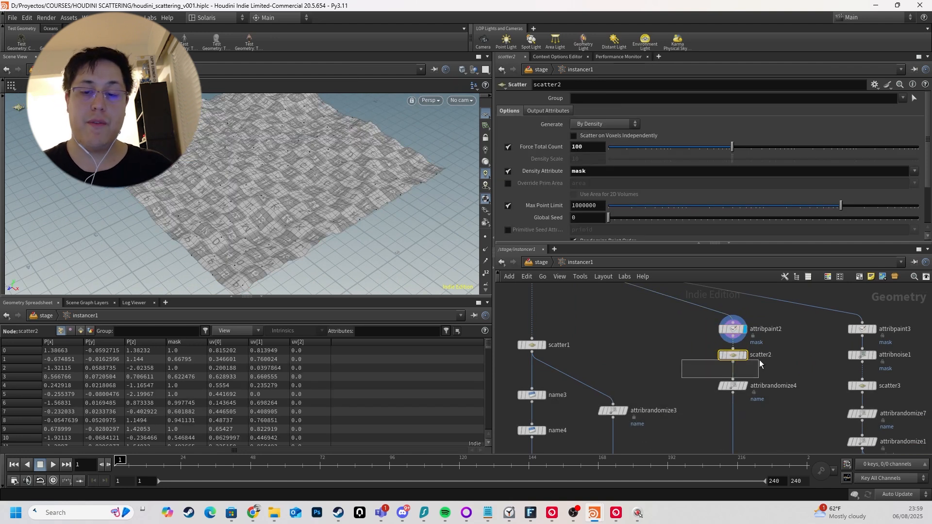
left_click_drag(759, 360, 759, 361)
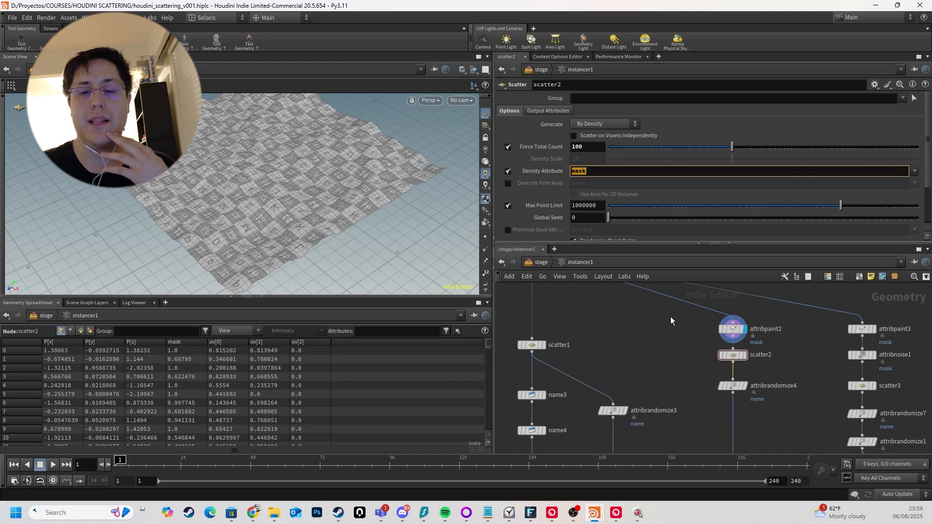
Display the scatter2 node and examine how its points are distributed by the mask.
left_click(746, 355)
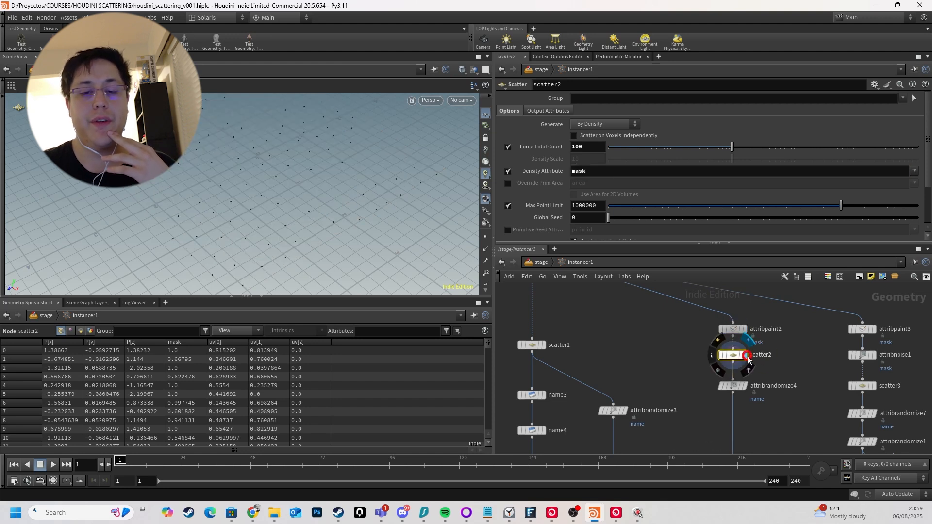
mouse_move(314, 202)
left_mouse_down("alt")
mouse_move(321, 167)
mouse_move(312, 213)
left_mouse_up("alt")
right_click_drag(315, 179, 311, 281, "alt")
left_click_drag(311, 252, 311, 214, "alt")
middle_click_drag(312, 228, 320, 210, "alt")
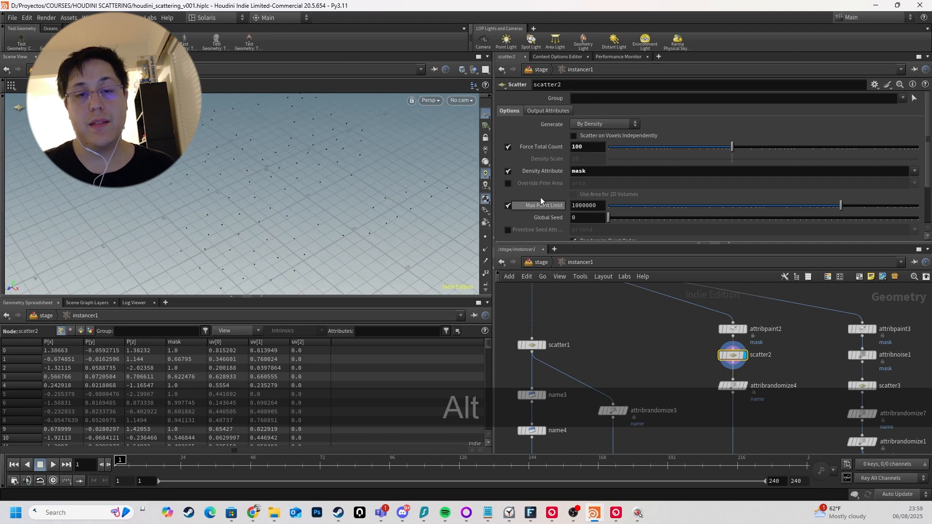
left_click_drag(284, 201, 297, 199, "alt")
middle_click_drag(659, 376, 650, 346)
mouse_move(680, 341)
left_mouse_down()
mouse_move(723, 366)
mouse_move(706, 364)
left_mouse_up()
middle_click_drag(358, 196, 358, 201, "alt")
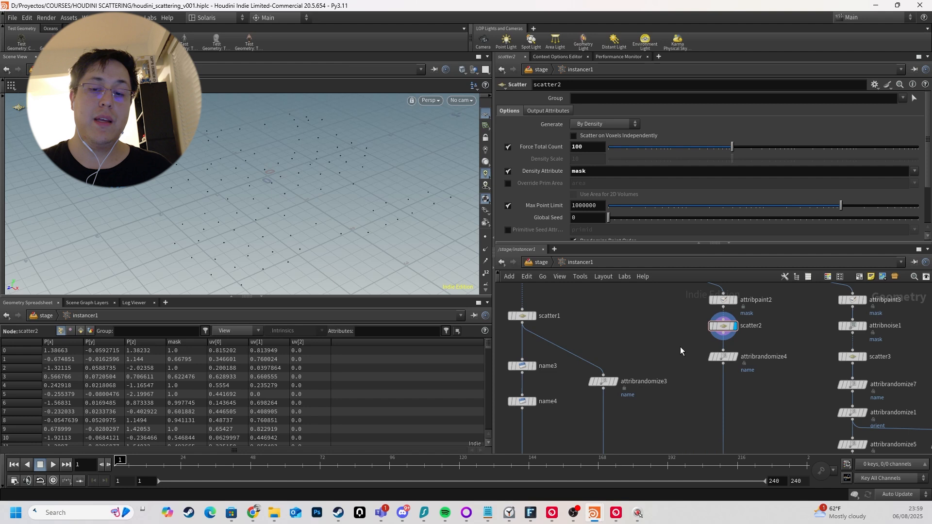
Display the attribrandomize4 node and examine its Small_Rocks_A and Wild_Grass name values.
left_click(721, 357)
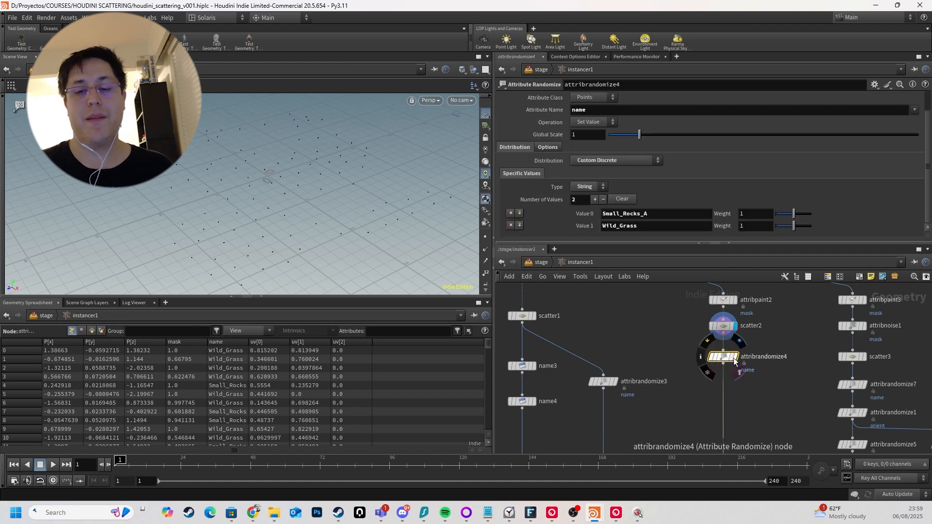
left_click(735, 359)
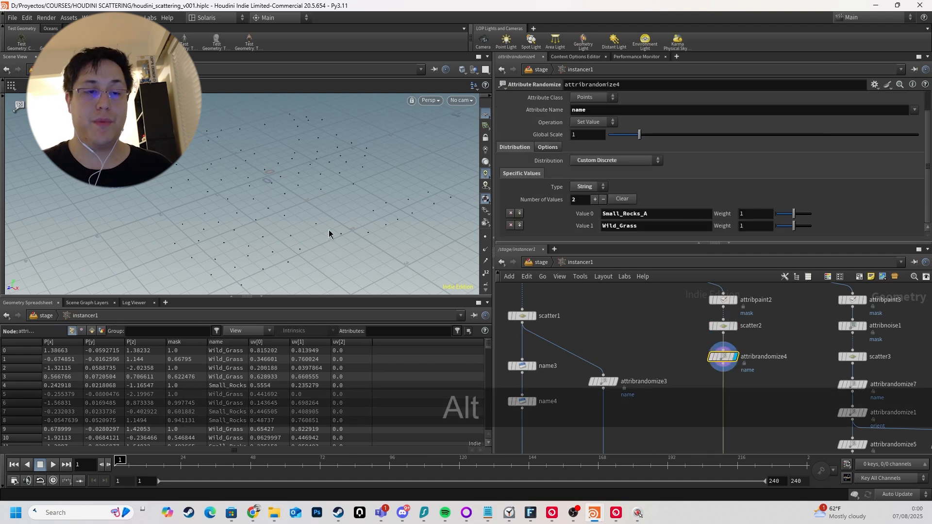
mouse_move(327, 230)
left_mouse_down("alt")
mouse_move(321, 221)
mouse_move(321, 239)
left_mouse_up("alt")
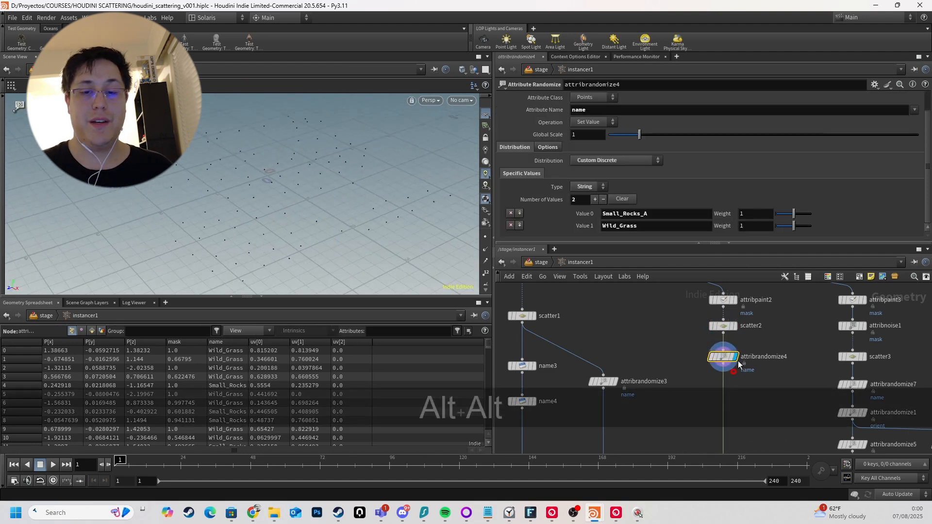
Turn on the template display of the lopimport1 node and examine the rock and grass instances.
scroll(678, 342, "down", 3)
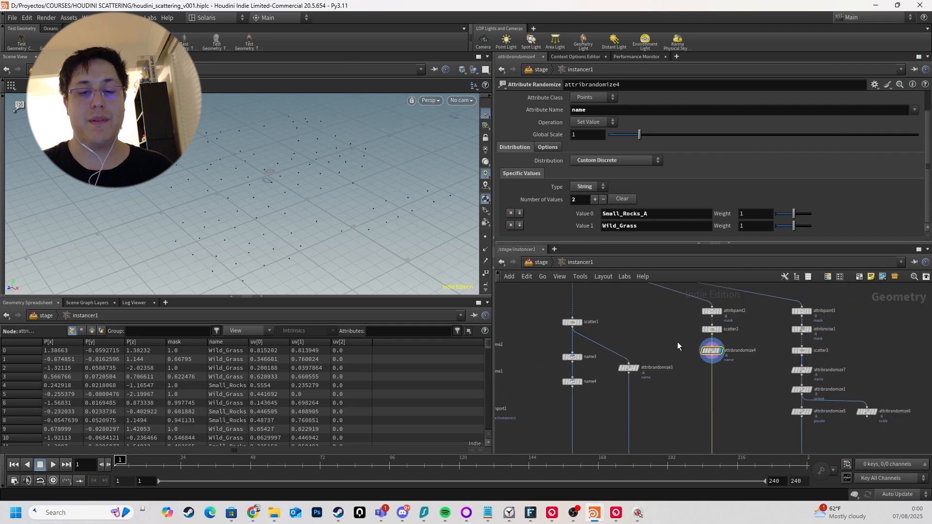
middle_click_drag(573, 306, 612, 291)
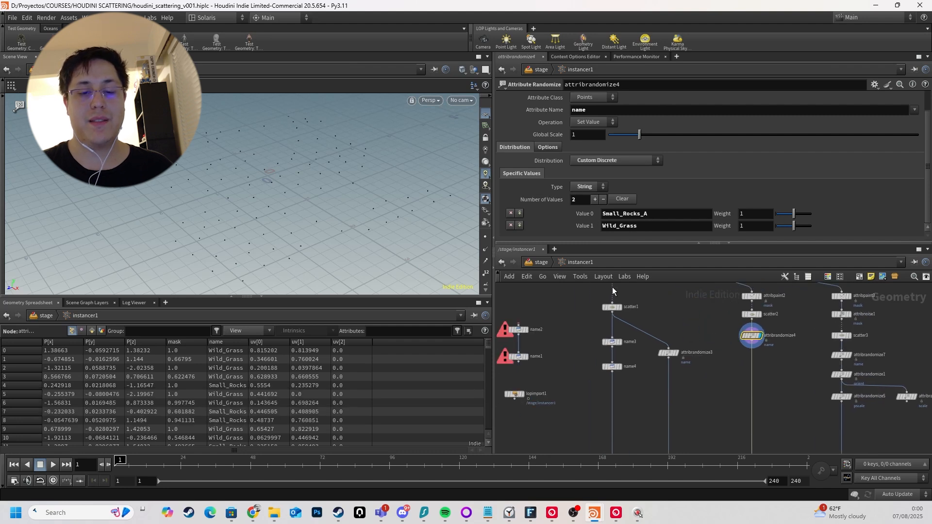
left_click(522, 398)
key("alt")
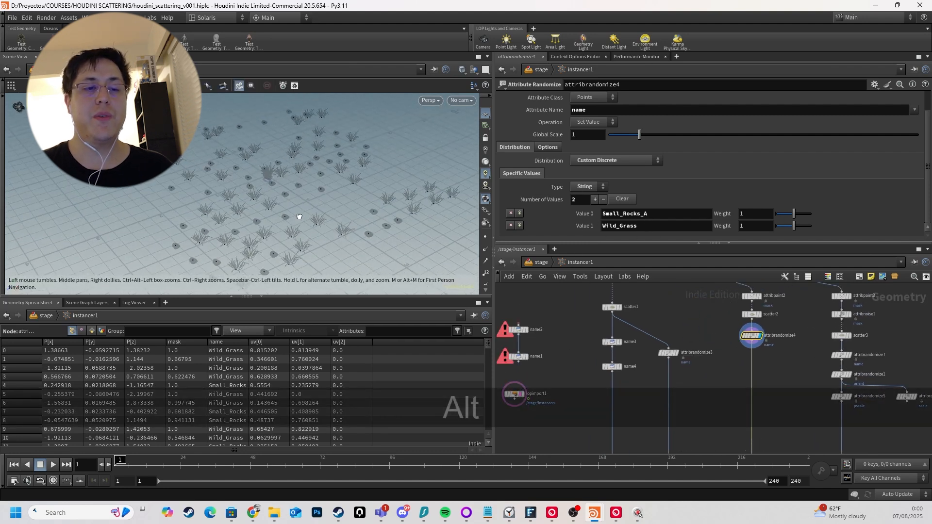
left_click_drag(299, 211, 299, 209, "alt")
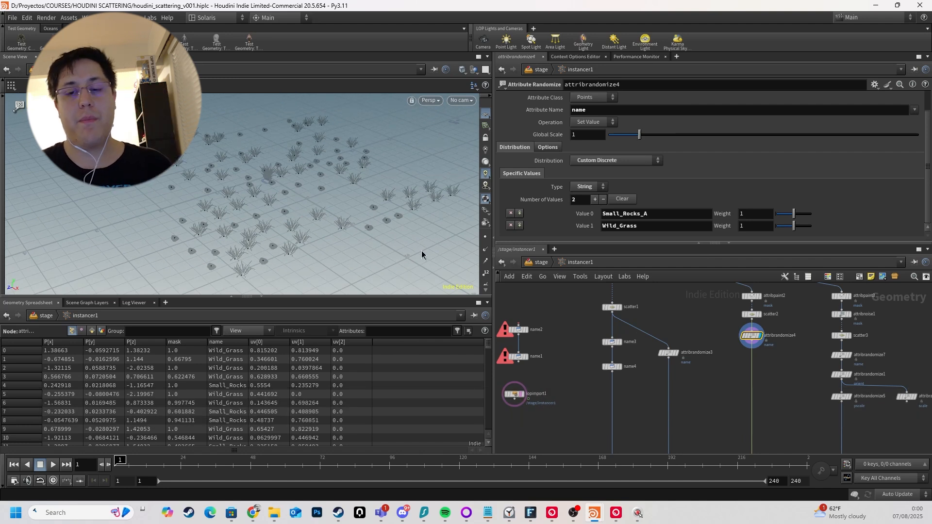
left_click_drag(346, 160, 339, 166, "alt")
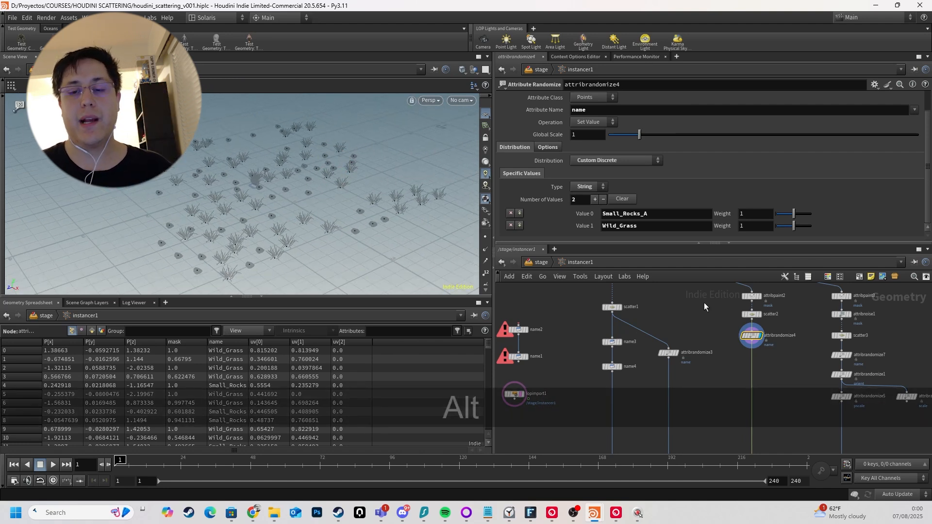
Select the MASK_RANDOMIZE null node and set it as the displayed output.
left_click_drag(725, 375, 692, 404)
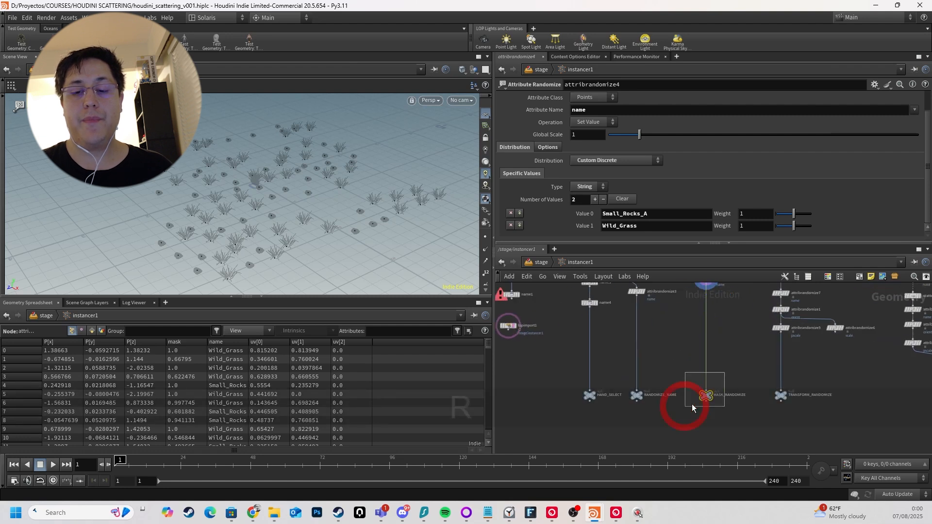
key("r")
middle_click_drag(716, 343, 673, 383)
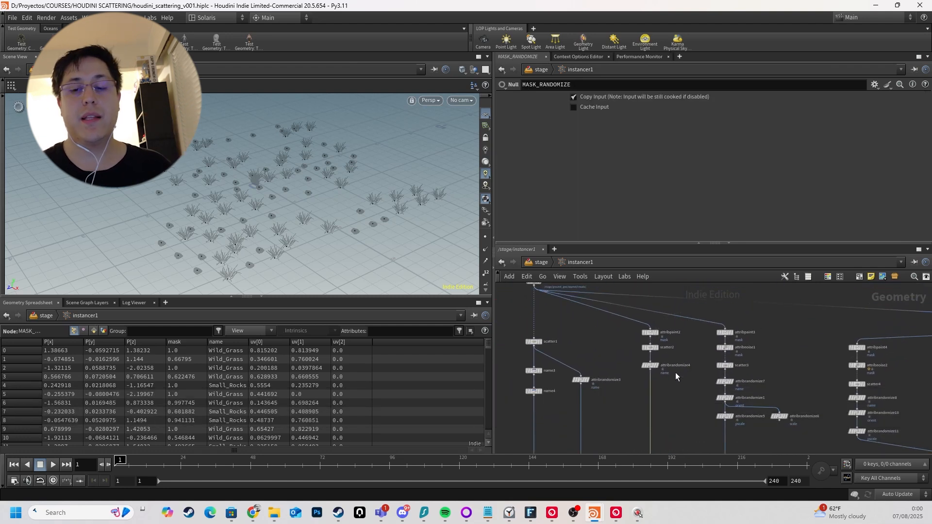
Display the attribpaint3 node and examine its painted mask on the ground grid.
scroll(705, 346, "up", 5)
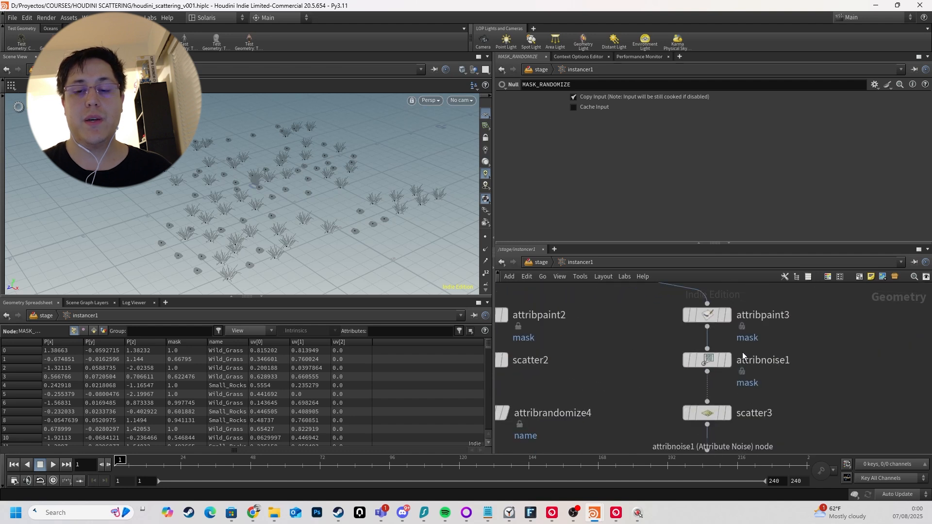
middle_click_drag(684, 327, 672, 344)
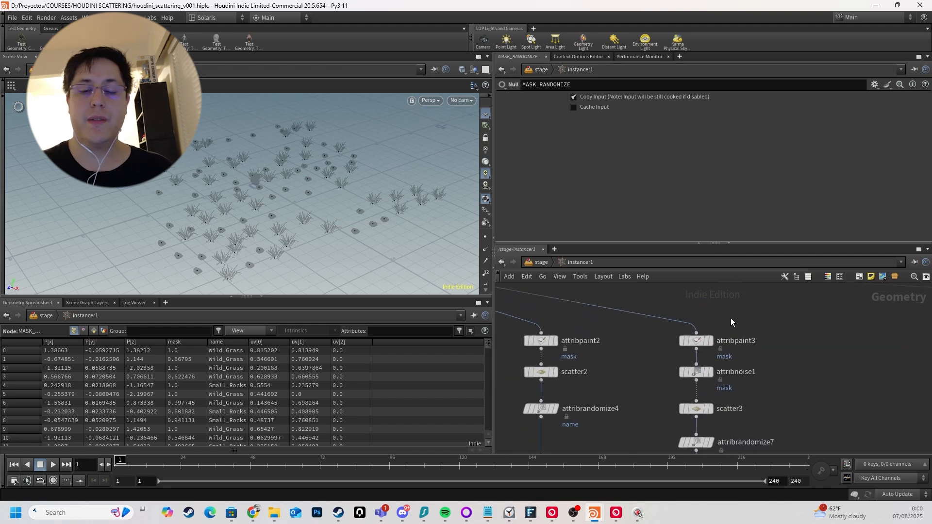
left_click_drag(671, 348, 667, 348)
key("r")
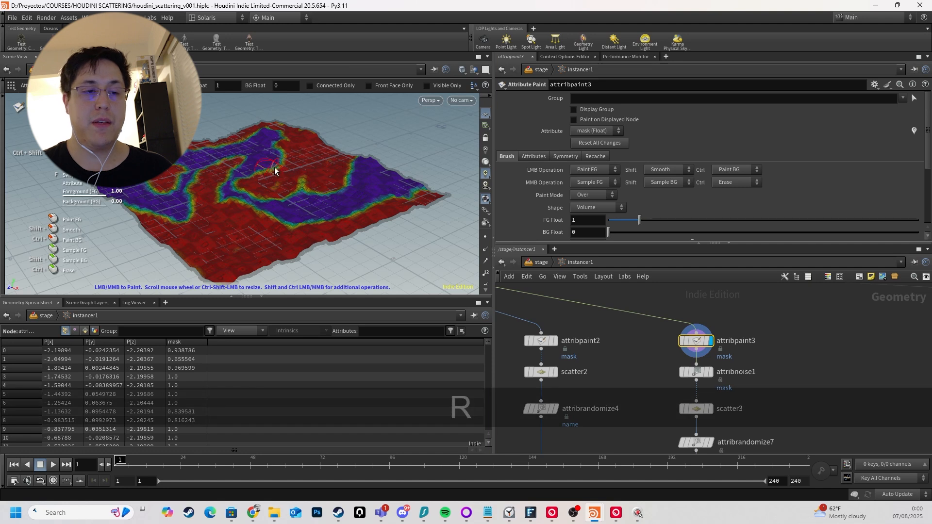
mouse_move(275, 167)
left_mouse_down("alt")
mouse_move(271, 243)
mouse_move(255, 250)
mouse_move(266, 183)
left_mouse_up("alt")
middle_click_drag(287, 221, 351, 196, "alt")
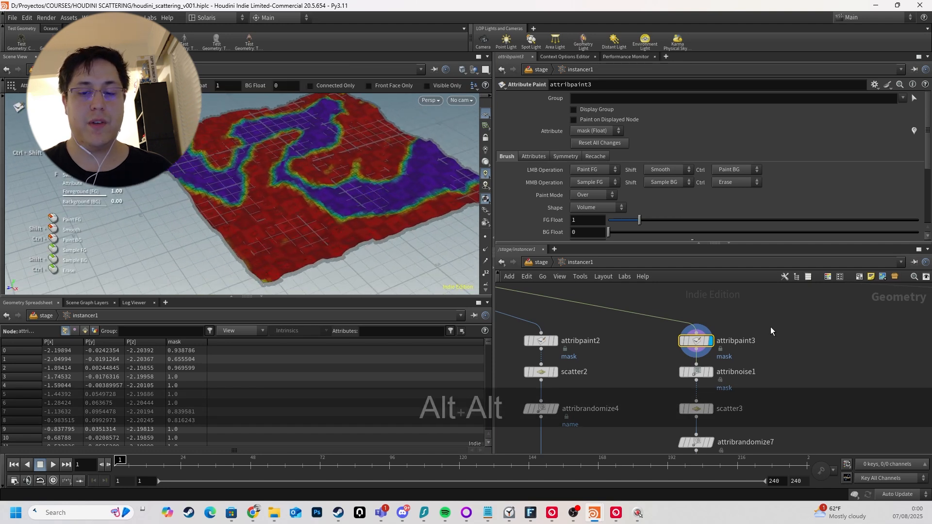
left_click_drag(340, 168, 346, 166, "alt")
middle_click_drag(804, 380, 802, 346)
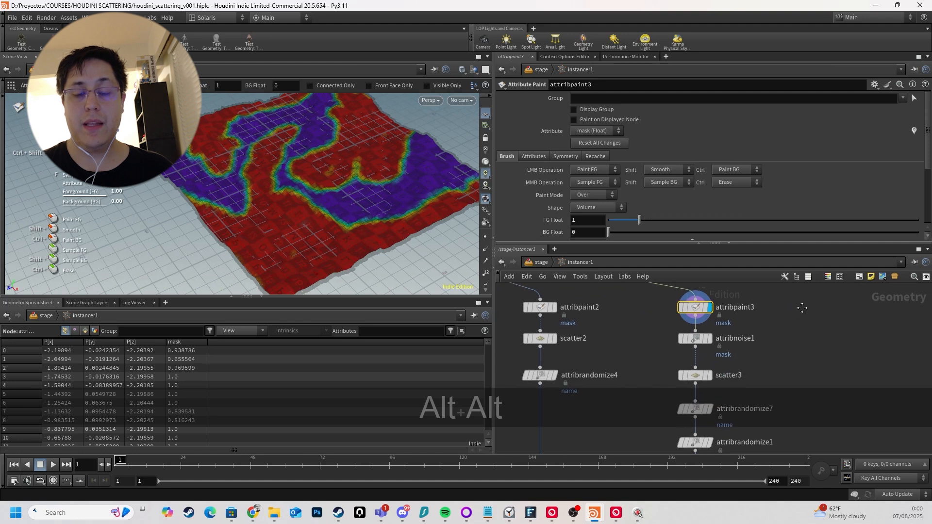
Display the attribnoise1 node and turn off the template display of the lopimport1 node.
left_click_drag(655, 352, 713, 339)
left_click(712, 339)
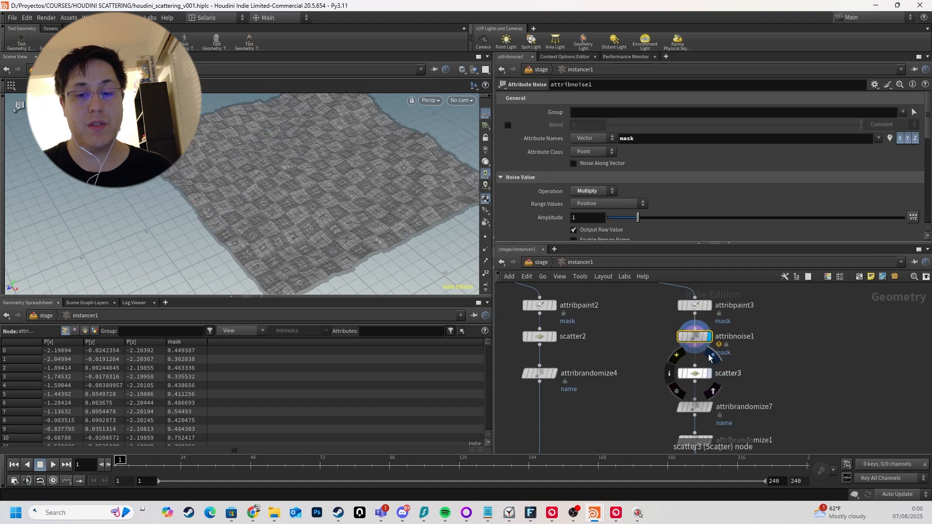
scroll(601, 359, "down", 4)
middle_click_drag(599, 363, 759, 338)
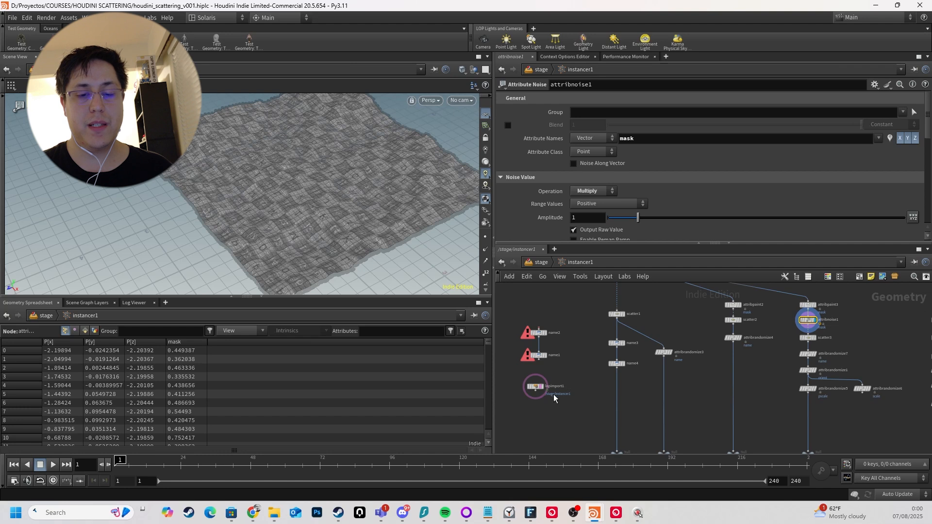
left_click_drag(430, 263, 356, 264, "alt")
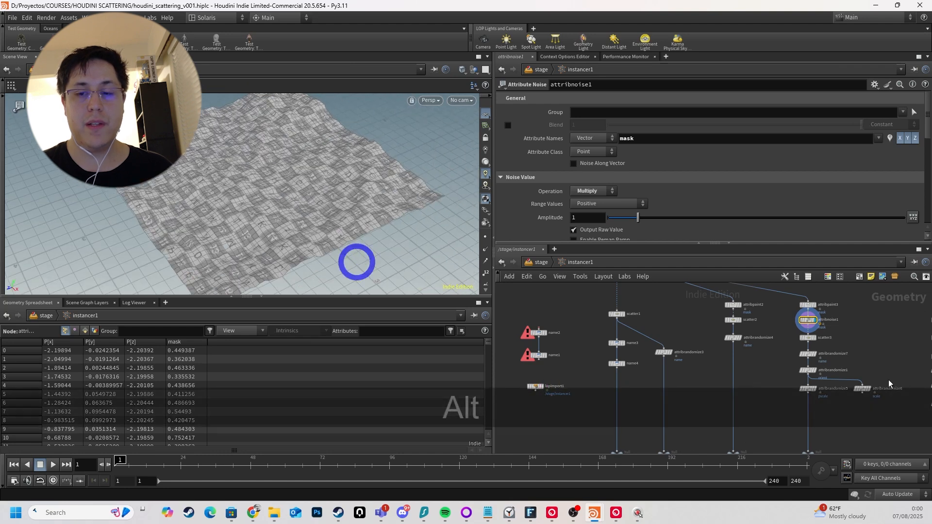
Turn on the viewport visualization of the mask attribute from the attribnoise1 node information.
scroll(781, 365, "up", 3)
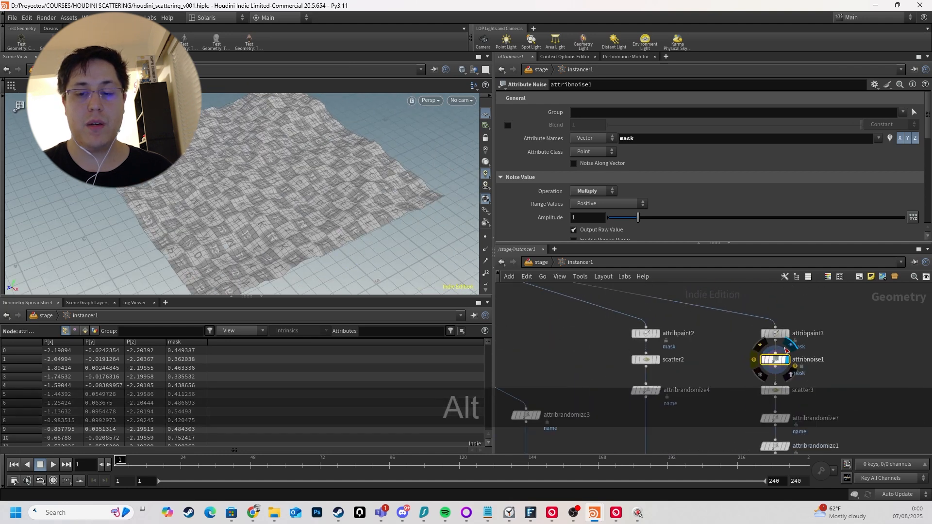
left_click(789, 362)
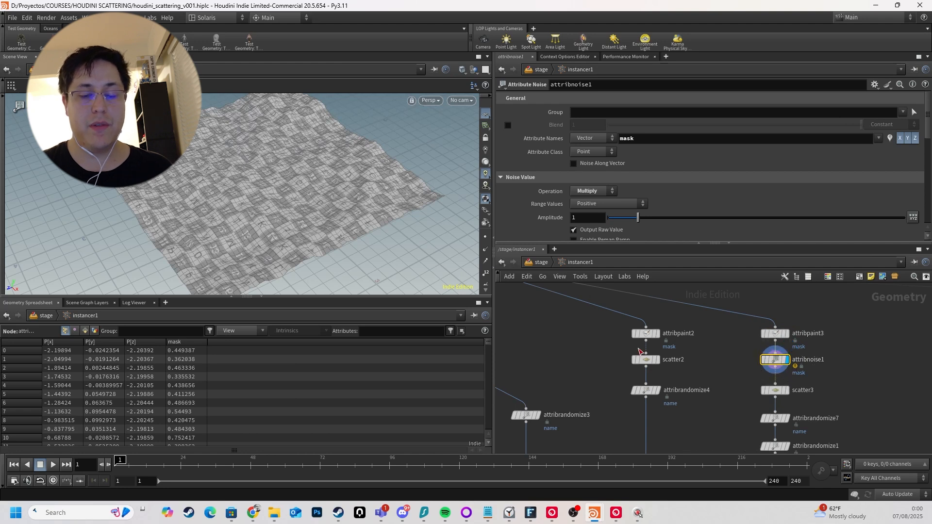
left_click(758, 364)
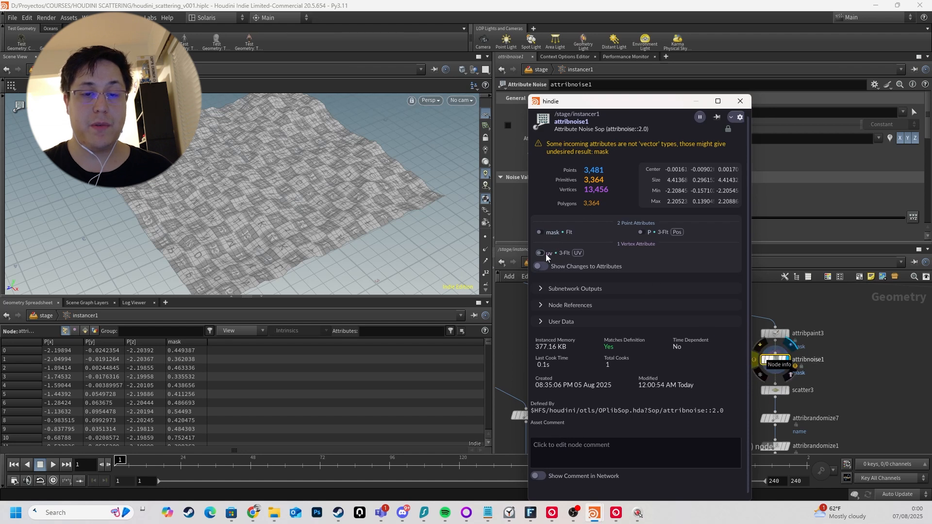
left_click(541, 233)
left_click_drag(244, 164, 252, 176, "alt")
Toggle the bypass of the attribnoise1 node on and off to compare the mask with and without noise.
scroll(757, 360, "up", 5)
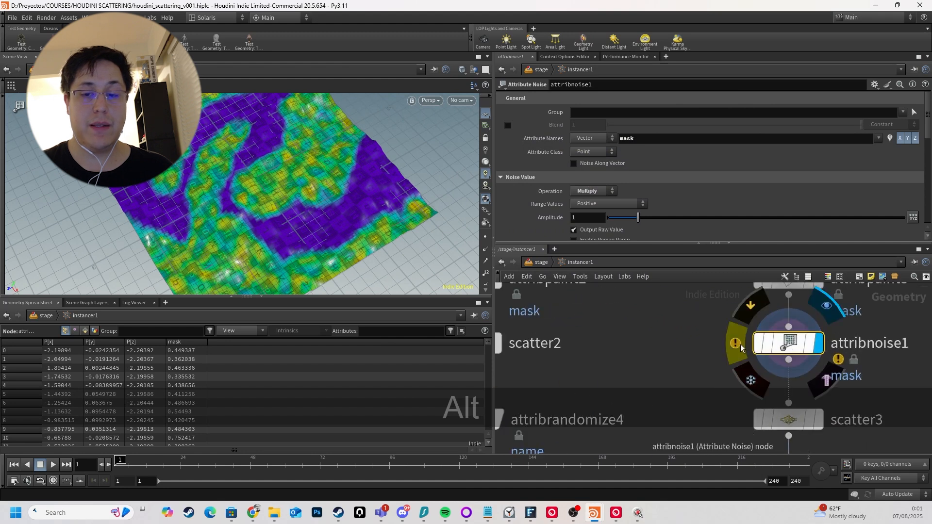
left_click(756, 306)
left_click(756, 307)
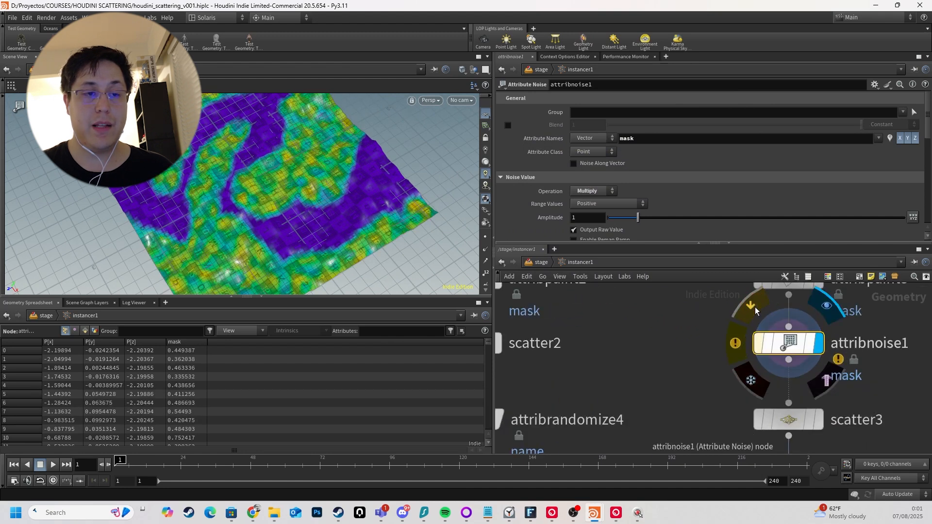
left_click(755, 308)
left_click(755, 308)
right_click_drag(304, 158, 254, 178, "alt")
left_click_drag(304, 205, 287, 156, "alt")
left_click_drag(715, 314, 813, 353)
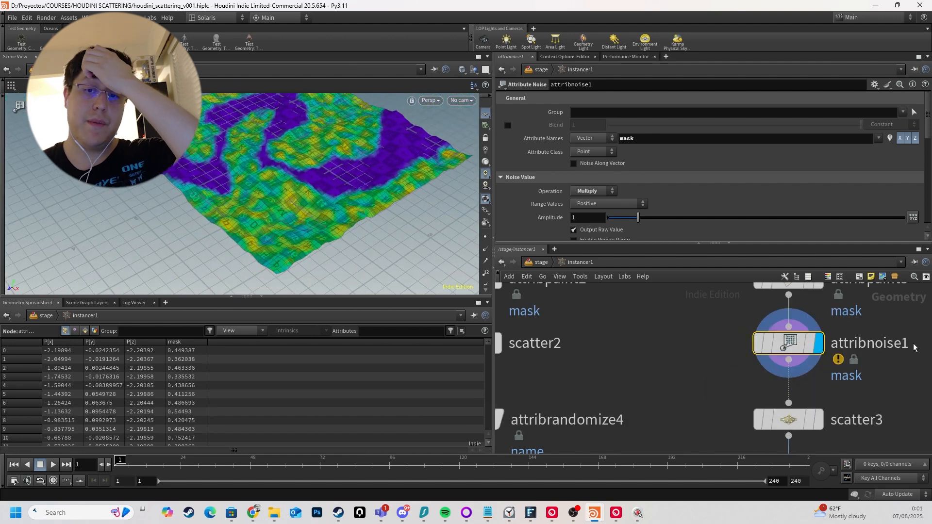
middle_click_drag(914, 344, 870, 333)
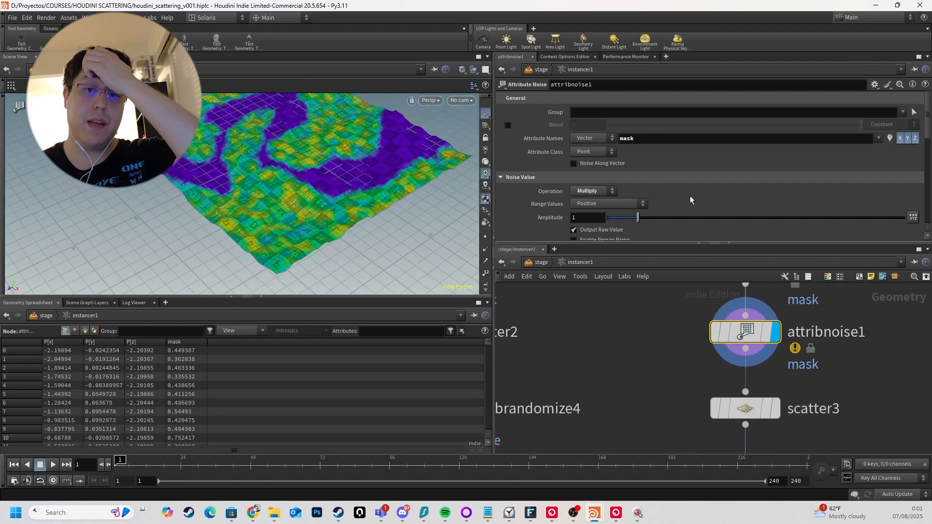
Try the Add operation for the mask noise in attribnoise1 and set it back to Multiply.
double_click(629, 140)
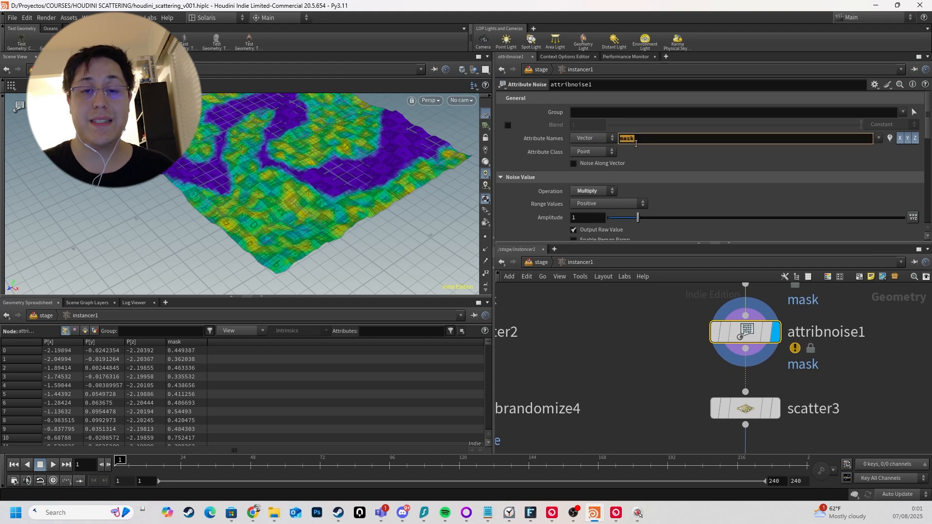
scroll(534, 218, "down", 1)
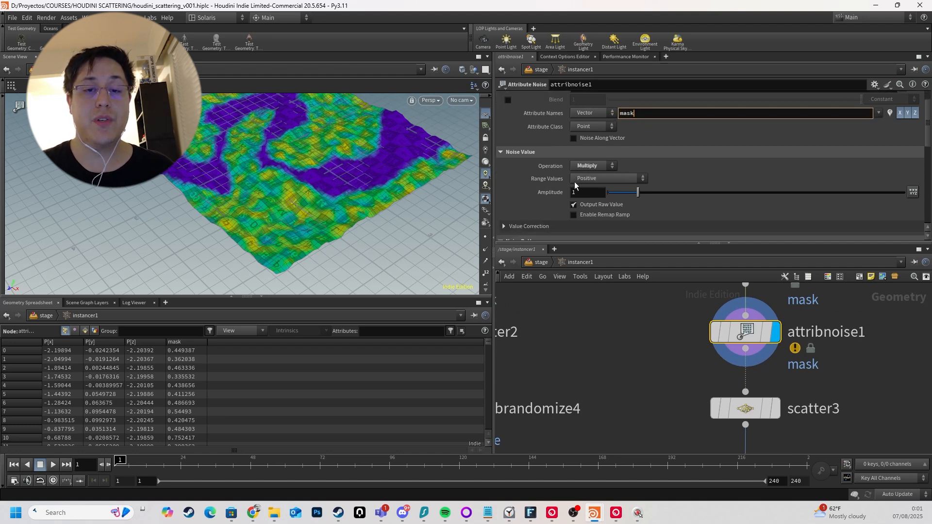
left_click(591, 167)
left_click(590, 183)
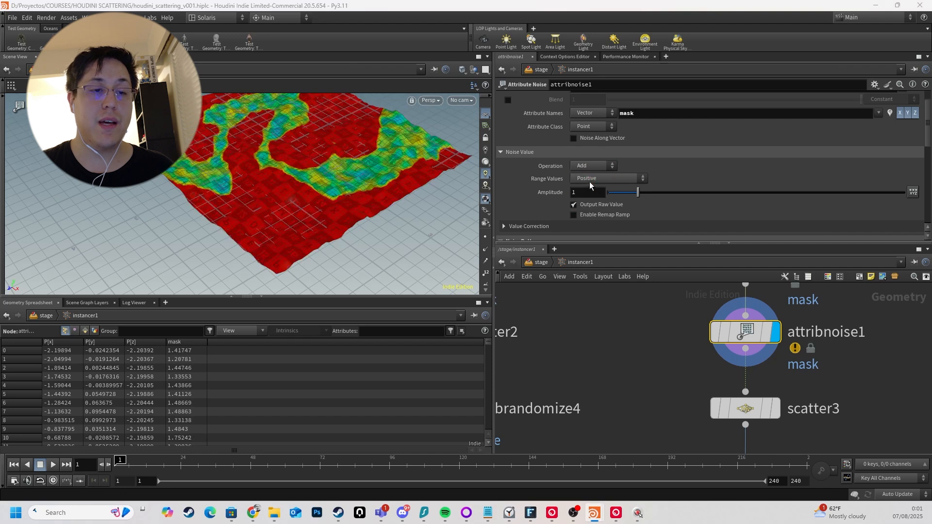
left_click(589, 166)
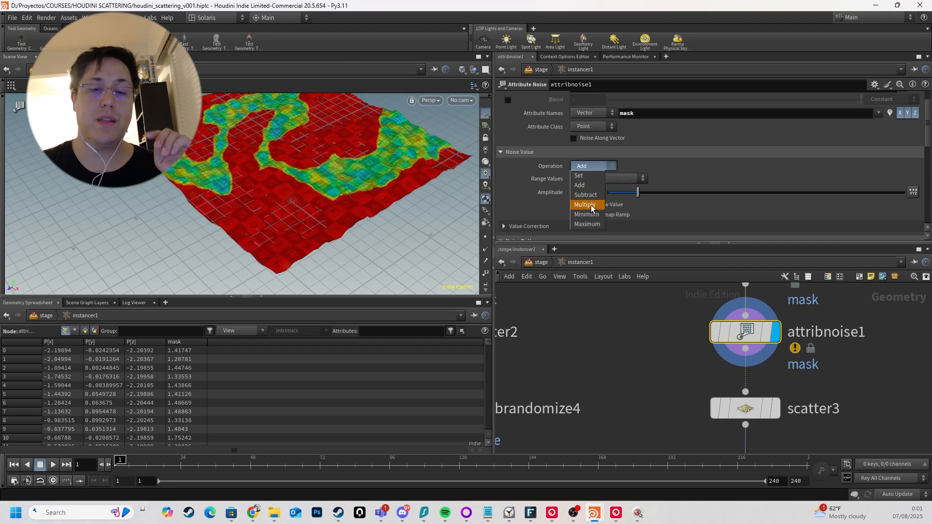
left_click(591, 205)
left_click(590, 166)
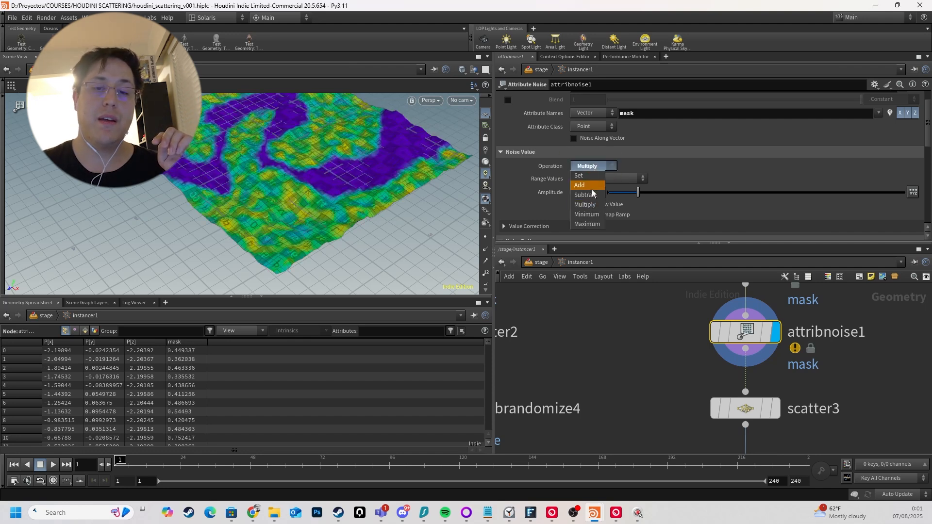
left_click(591, 205)
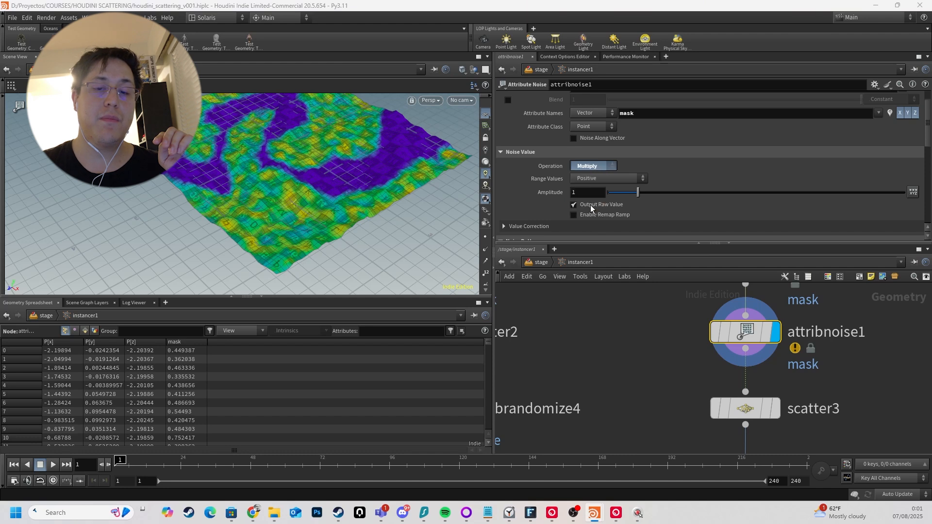
Examine the noise variation in the visualized mask across the ground grid, up close and as a whole.
left_click_drag(325, 181, 310, 235, "alt")
right_click_drag(310, 235, 482, 264, "alt")
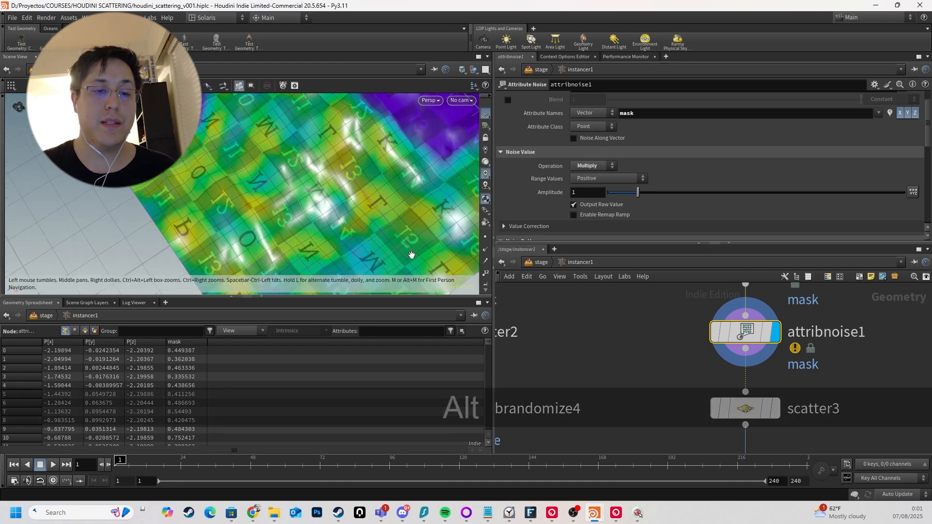
left_click_drag(325, 147, 359, 236, "alt")
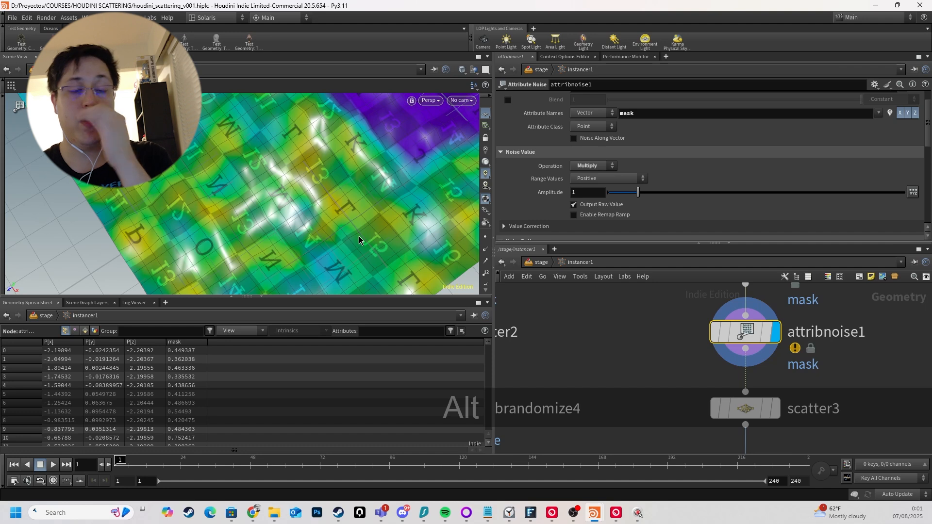
right_click_drag(363, 153, 266, 145, "alt")
middle_click_drag(266, 146, 216, 198, "alt")
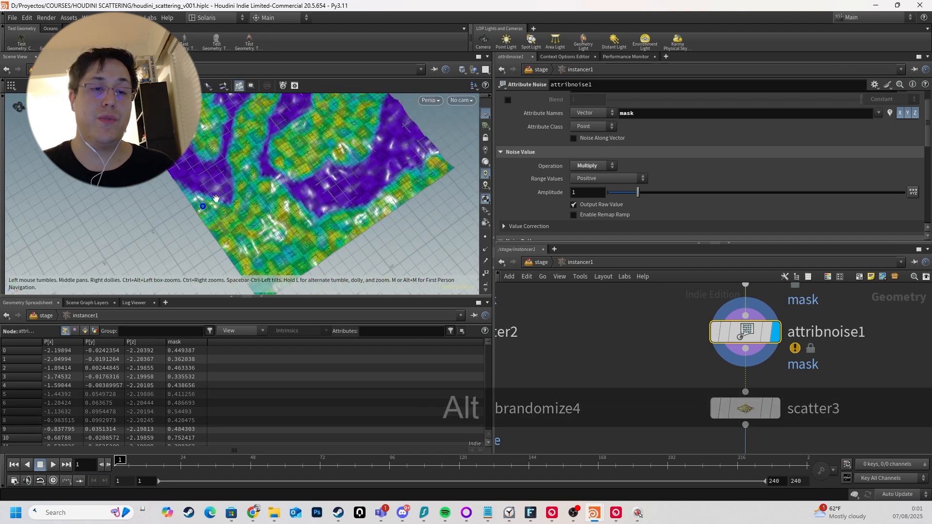
left_click_drag(216, 199, 241, 156, "alt")
middle_click_drag(272, 153, 275, 179, "alt")
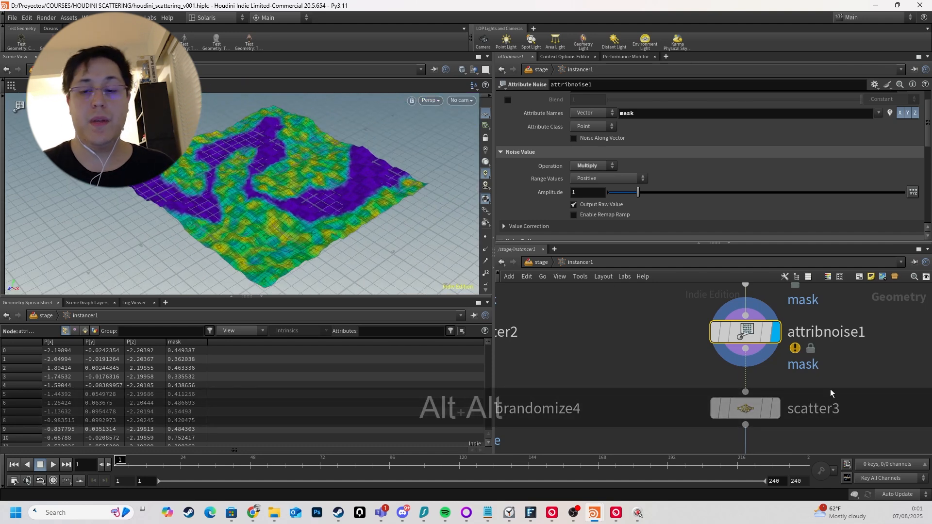
left_click_drag(199, 229, 212, 214, "alt")
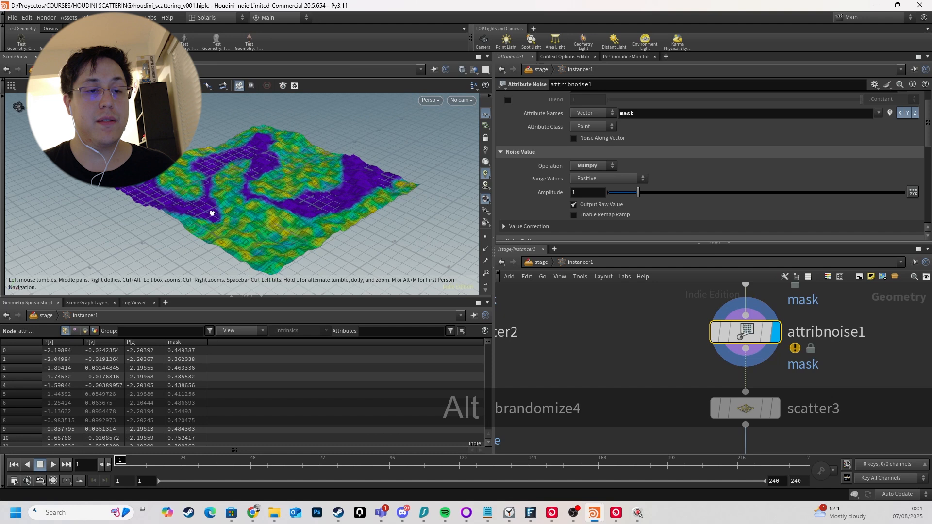
Display the scatter3 node and examine its points scattered by the mask density.
scroll(632, 348, "down", 3)
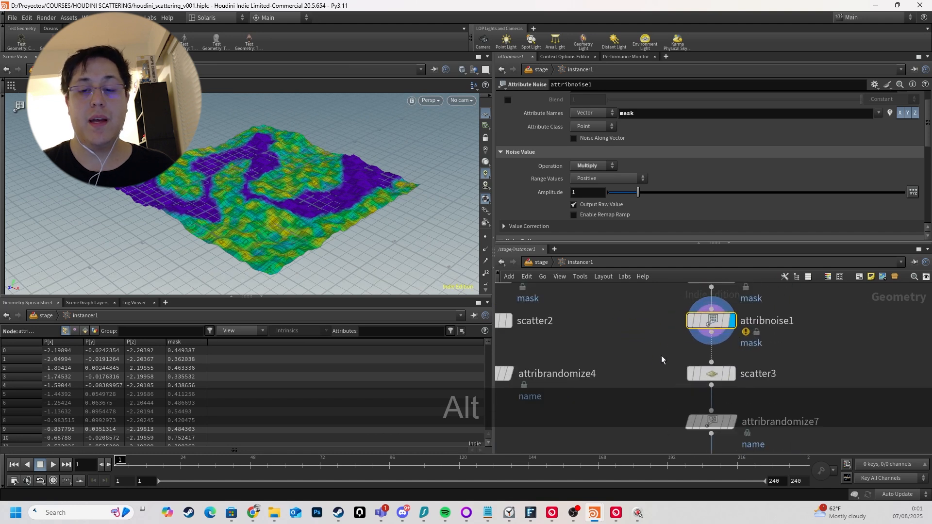
left_click(746, 386)
key("r")
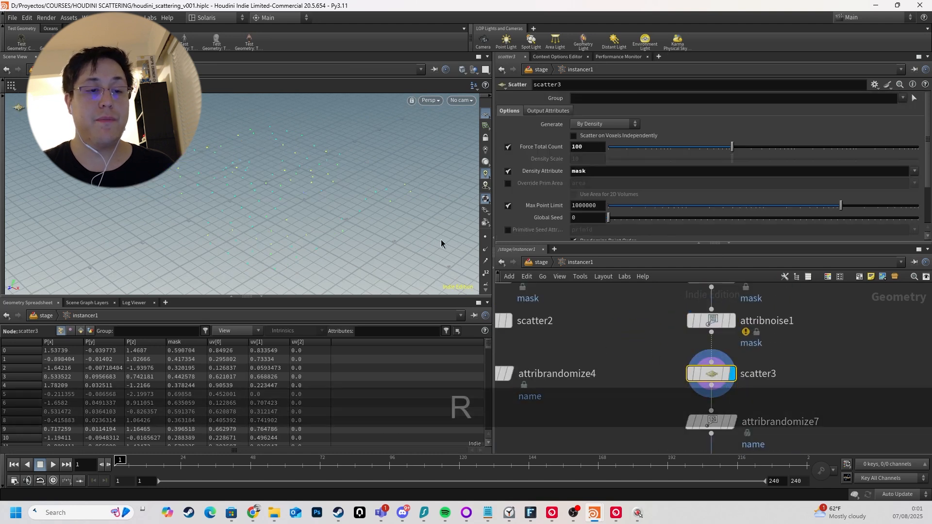
left_click_drag(441, 243, 350, 208, "alt")
Display the attribrandomize7 node and review its discrete name values for the scattered points.
scroll(675, 362, "down", 2)
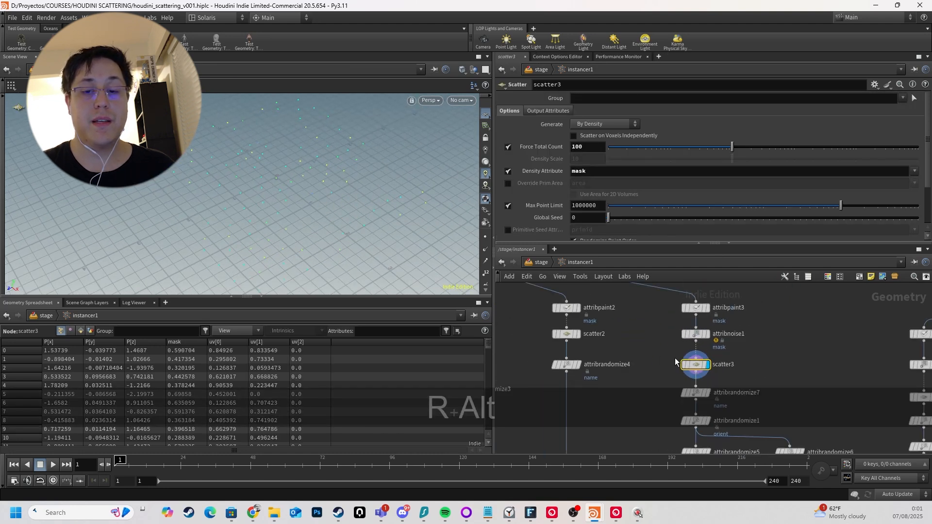
scroll(676, 362, "up", 5)
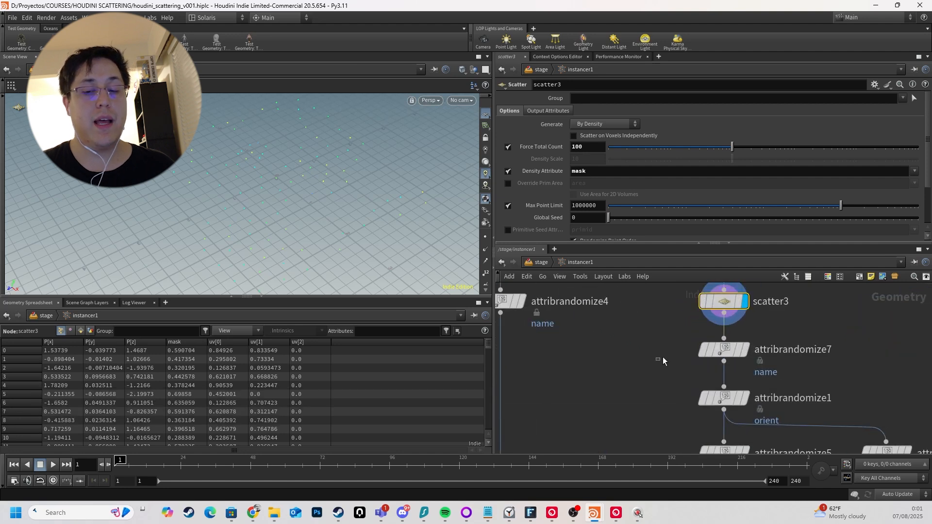
left_click(714, 350)
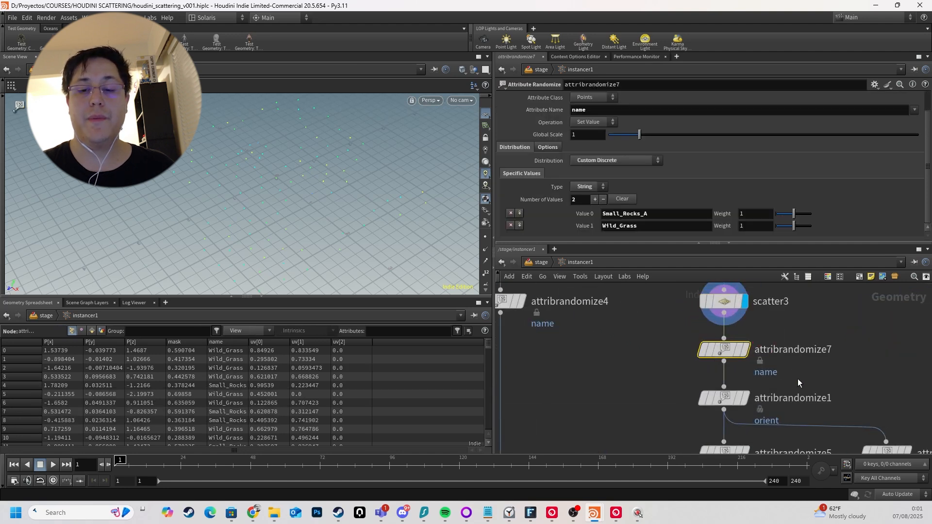
key("r")
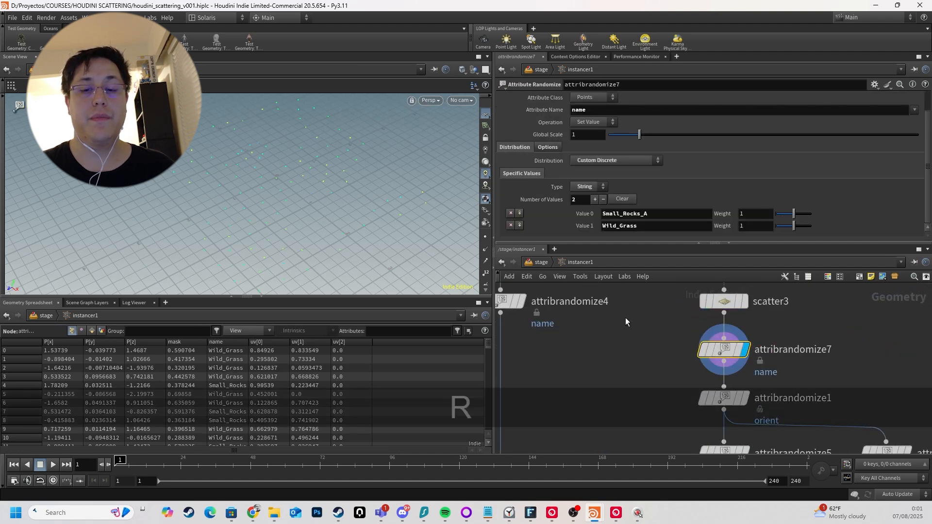
scroll(551, 179, "up", 2)
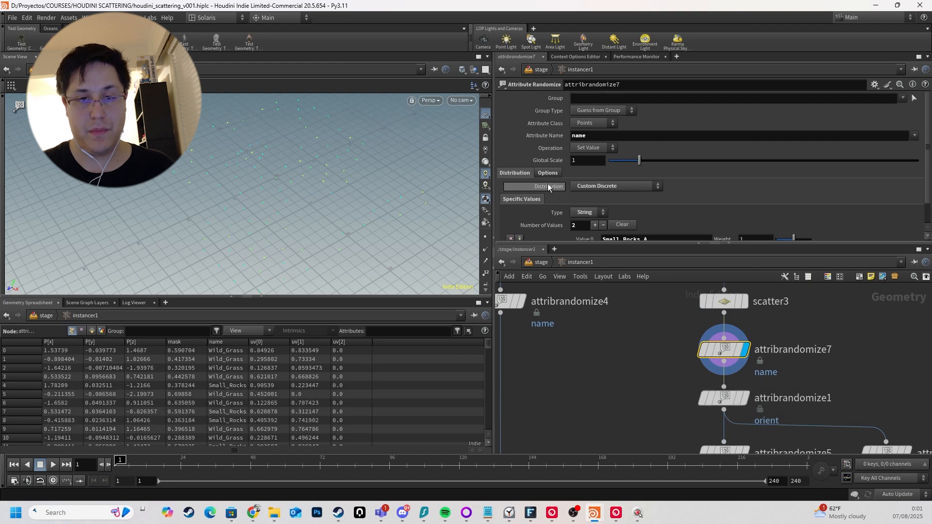
scroll(601, 377, "down", 2)
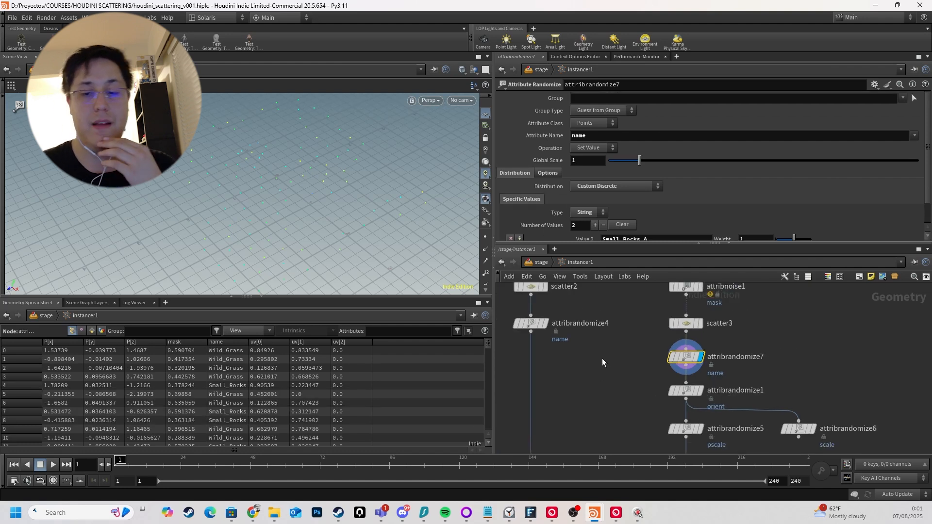
Turn on the template display of the lopimport1 node to show the rock and grass instances.
left_click_drag(629, 348, 708, 384)
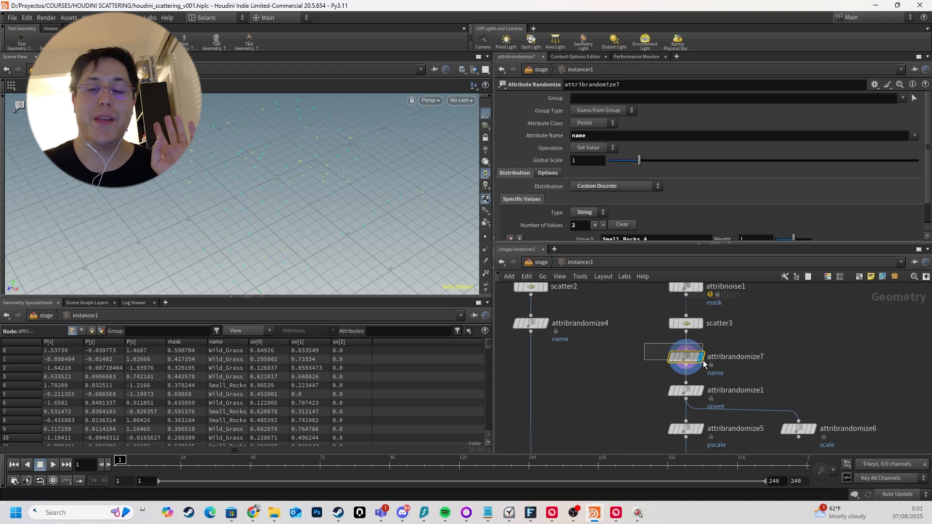
scroll(634, 377, "down", 2)
middle_click_drag(632, 371, 736, 353)
scroll(678, 336, "up", 3)
scroll(655, 357, "down", 3)
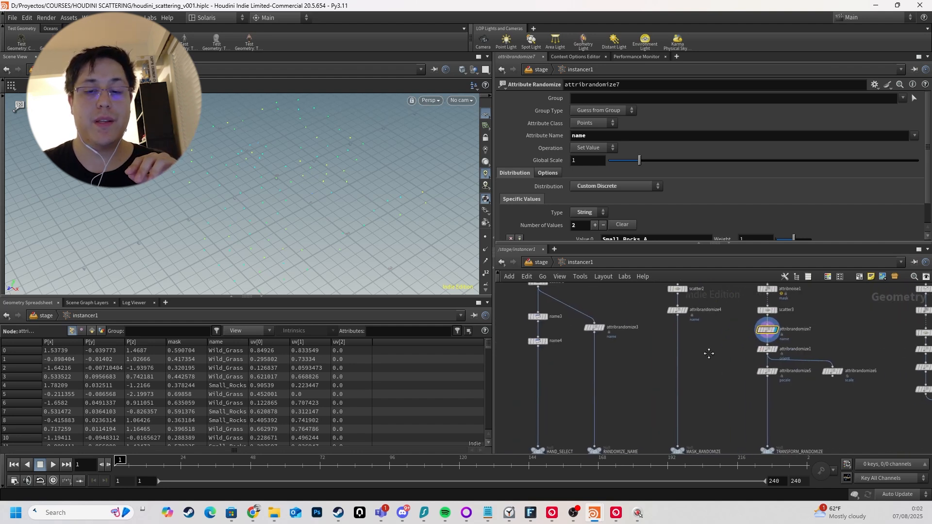
scroll(808, 332, "up", 2)
scroll(622, 369, "down", 2)
scroll(621, 369, "up", 1)
middle_click_drag(621, 368, 746, 352)
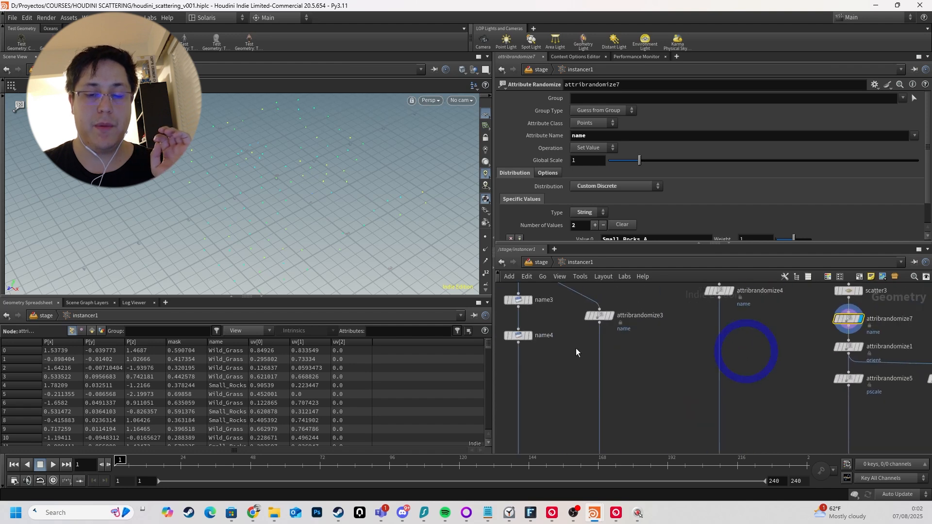
middle_click_drag(596, 357, 749, 355)
scroll(750, 355, "down", 2)
scroll(636, 368, "up", 4)
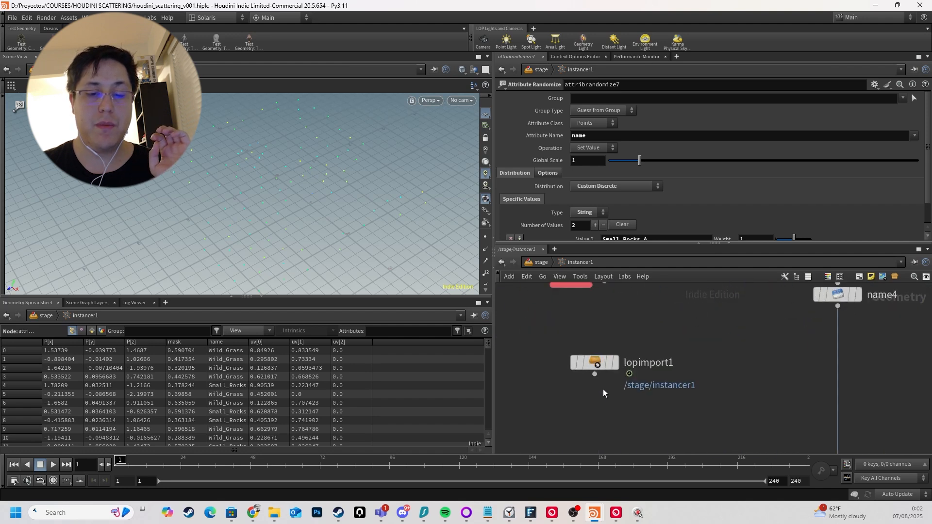
left_click(608, 365)
scroll(841, 377, "down", 3)
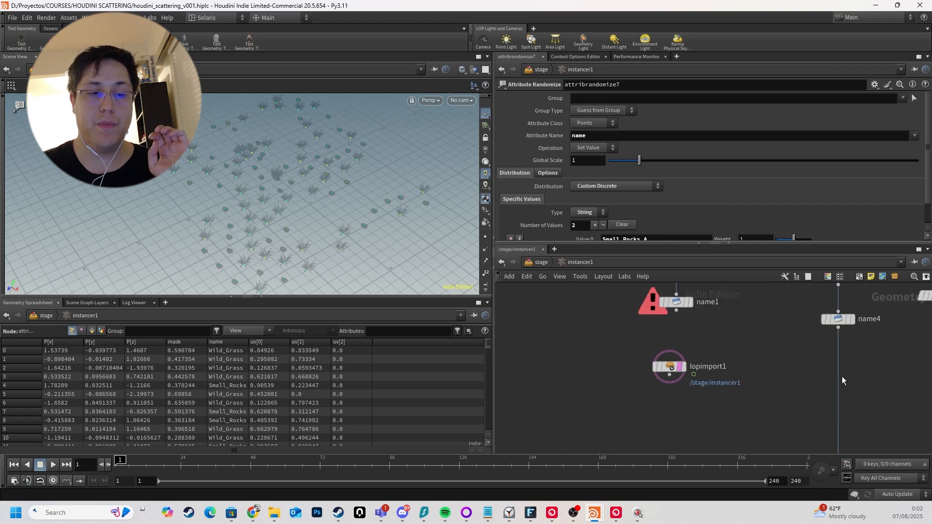
Select the attribrandomize1 node that randomizes orient and set it as the displayed output.
middle_click_drag(841, 377, 649, 367)
middle_click_drag(792, 361, 621, 384)
middle_click_drag(709, 376, 653, 381)
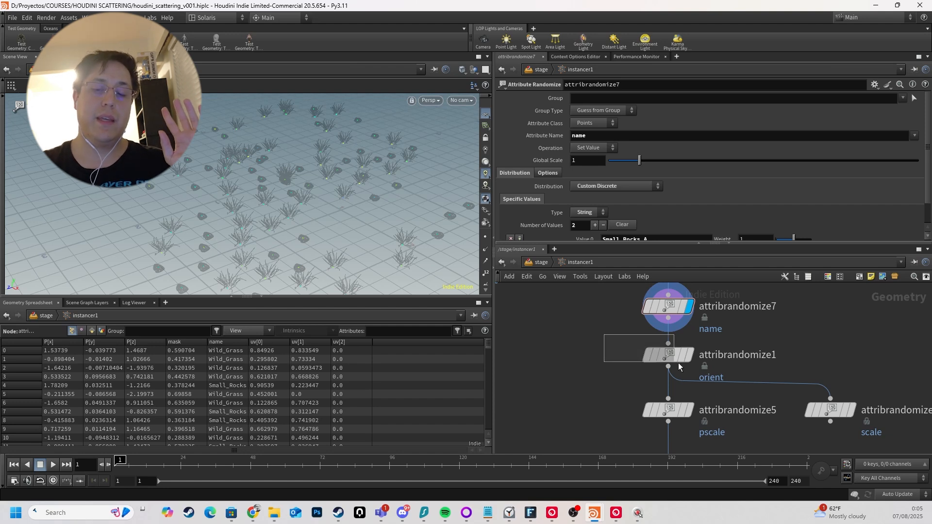
left_click(706, 373)
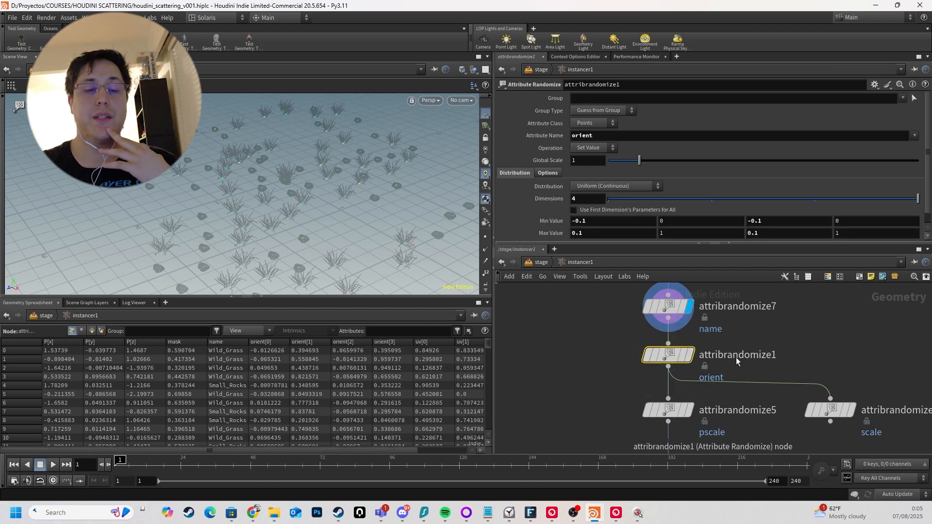
left_click(690, 359)
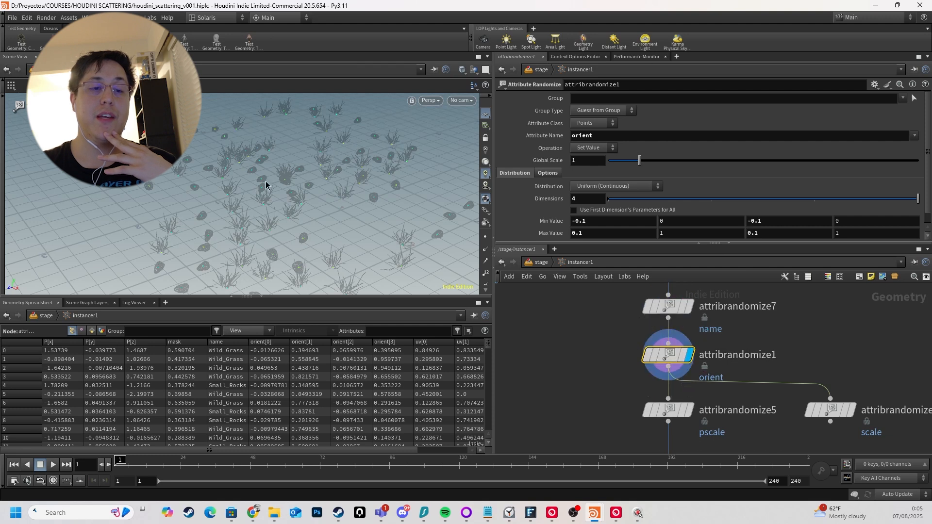
mouse_move(642, 335)
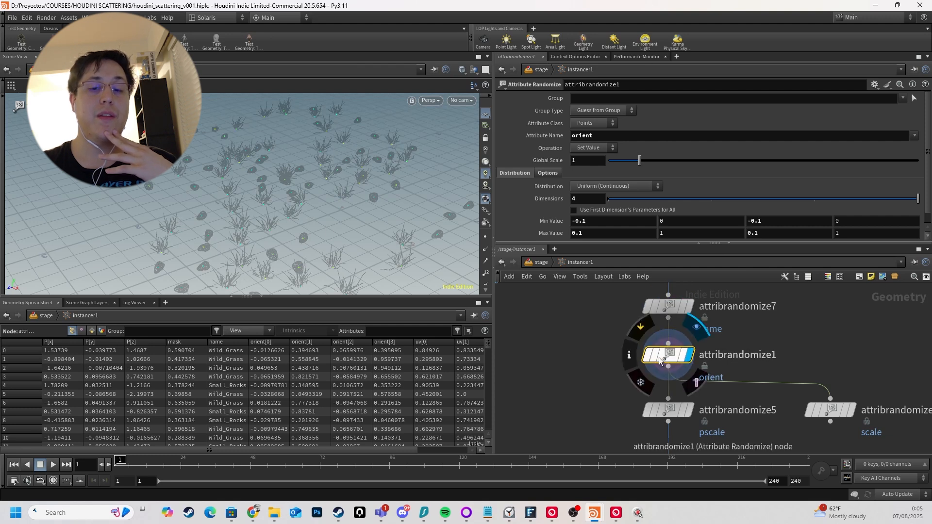
Toggle the bypass of attribrandomize1 off and on to compare the instances with and without the random orient attribute.
left_click(642, 333)
left_click(642, 333)
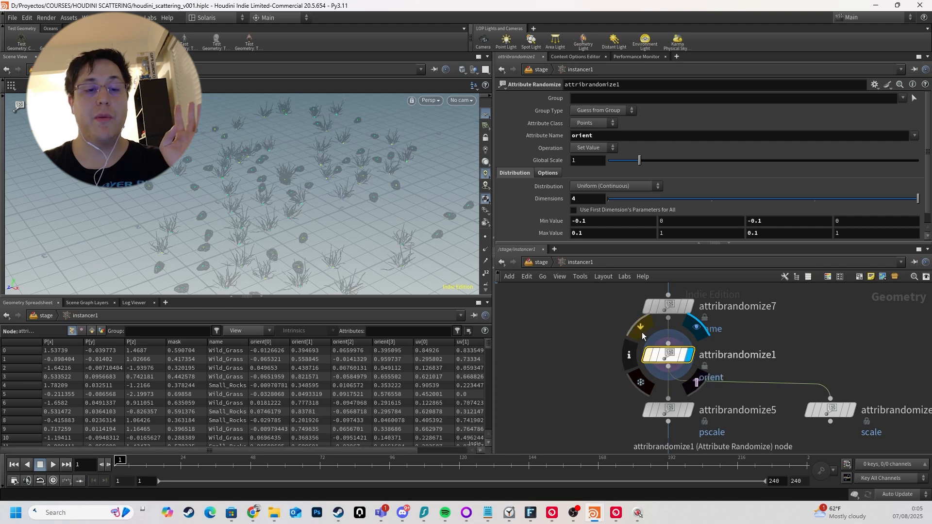
left_click(642, 333)
left_click(642, 333)
left_click(642, 333)
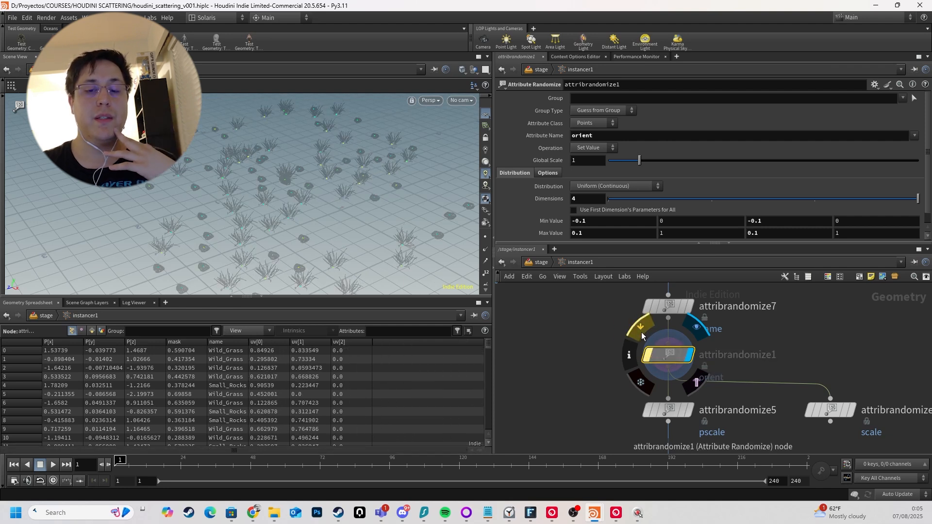
left_click(642, 333)
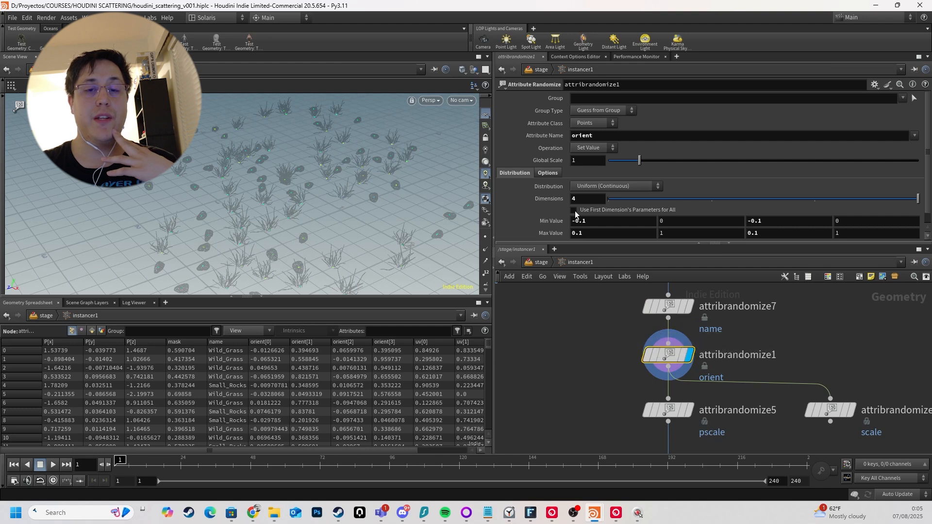
left_click(600, 139)
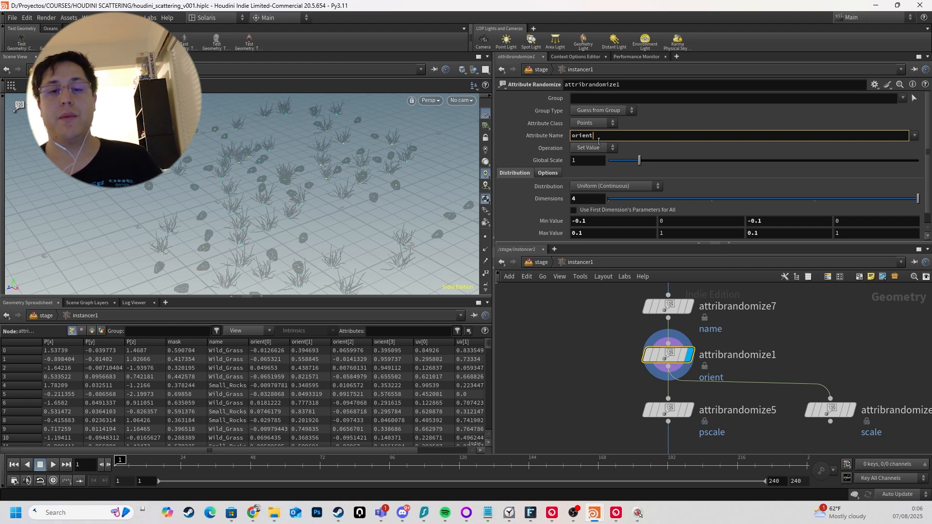
Add an Attribute Randomize node branching from attribrandomize7 and set it as the displayed output.
middle_click_drag(577, 354, 612, 352)
left_click(583, 351)
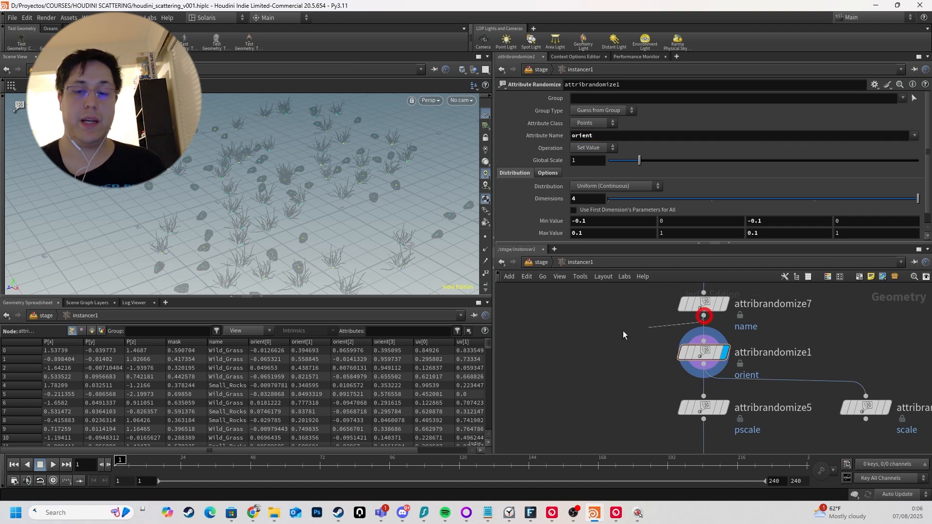
key("Tab")
type("attribute ram")
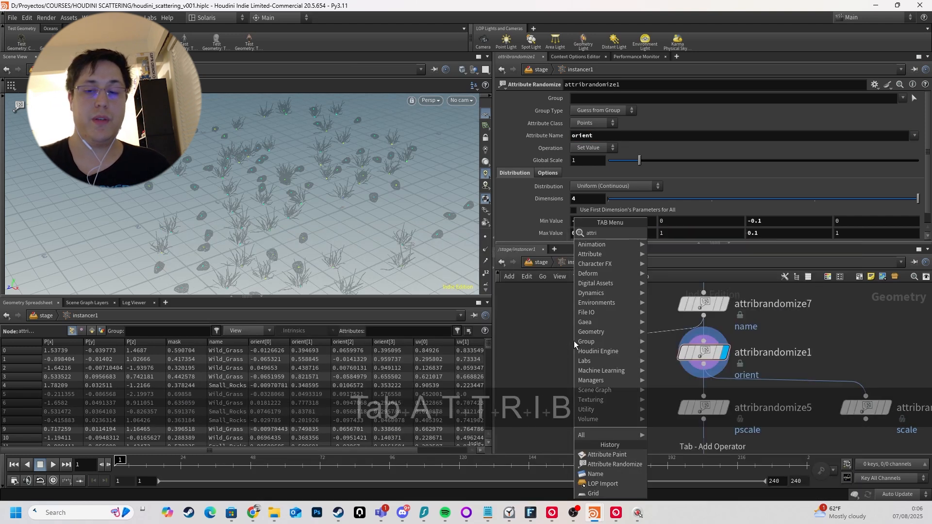
key("Return")
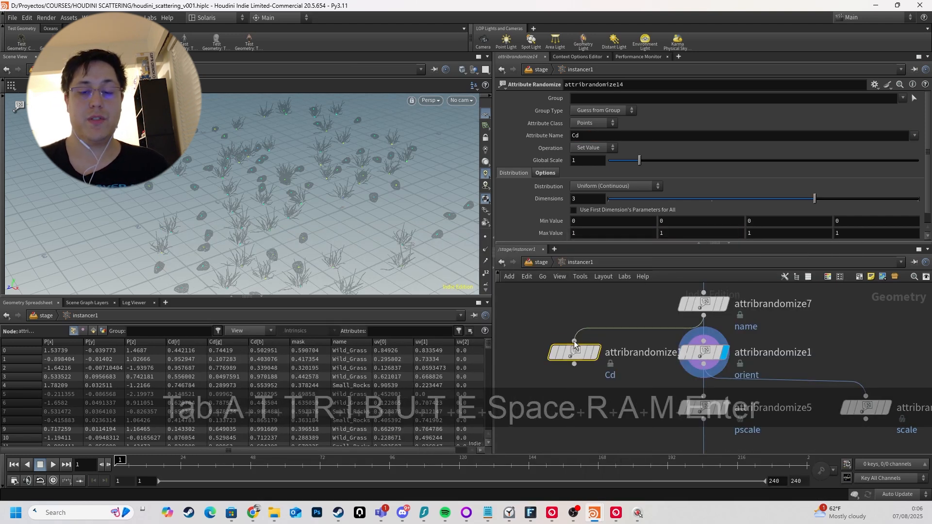
left_click(574, 341)
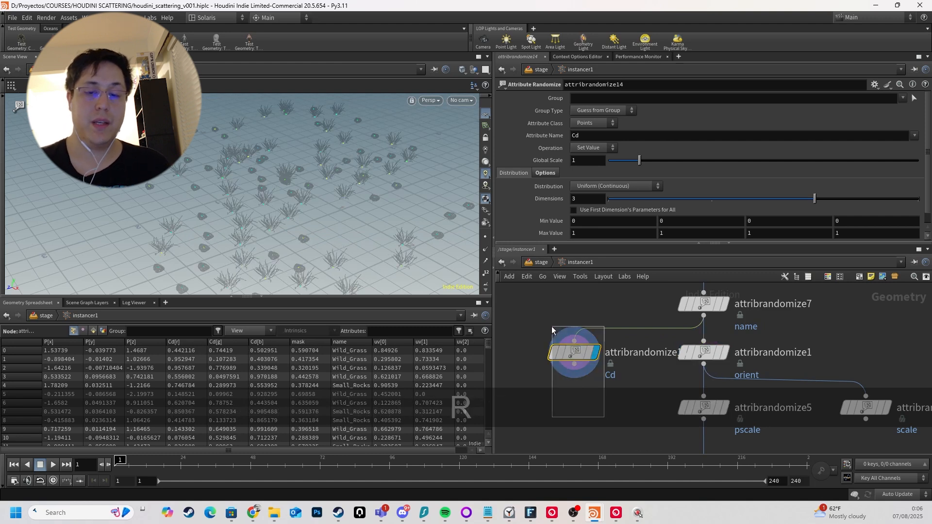
left_click_drag(539, 313, 602, 395)
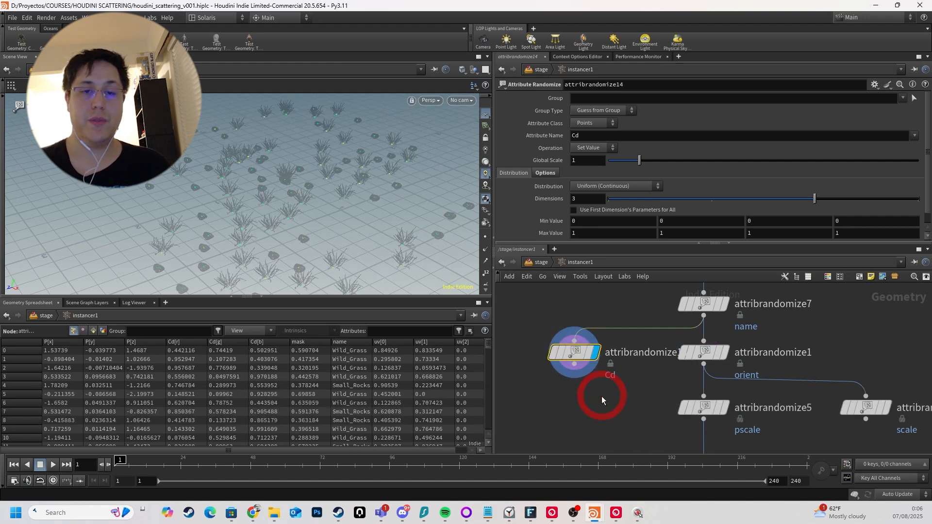
Set the new randomize node's attribute name to orient and its dimensions to 4.
double_click(592, 141)
type("orie")
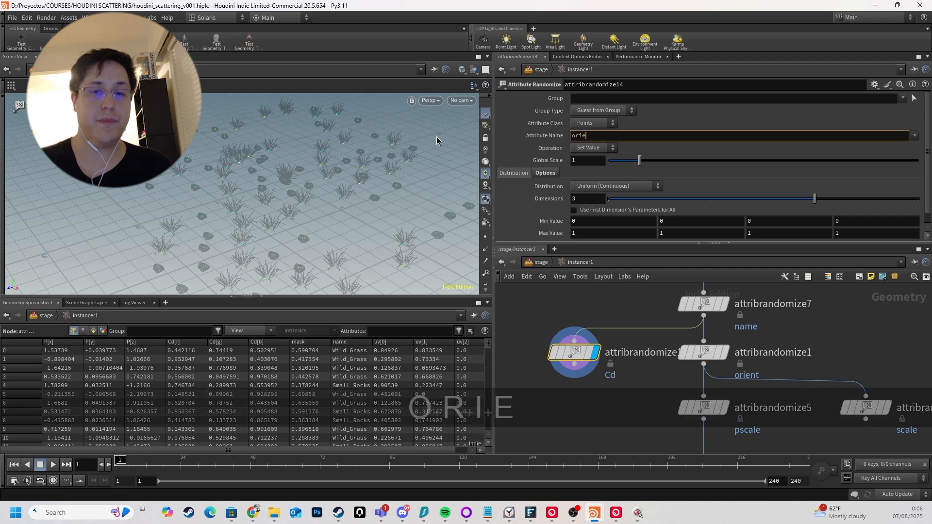
type("nt")
key("Return")
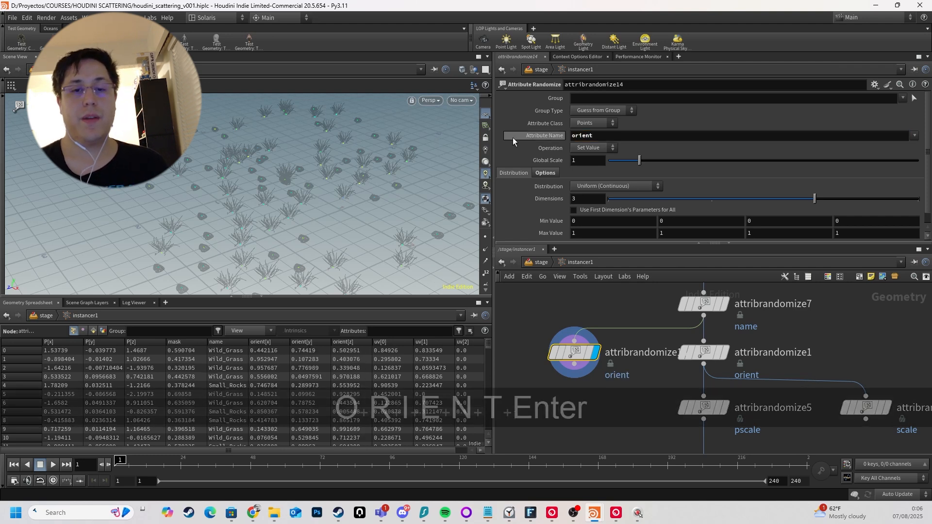
scroll(534, 161, "down", 1)
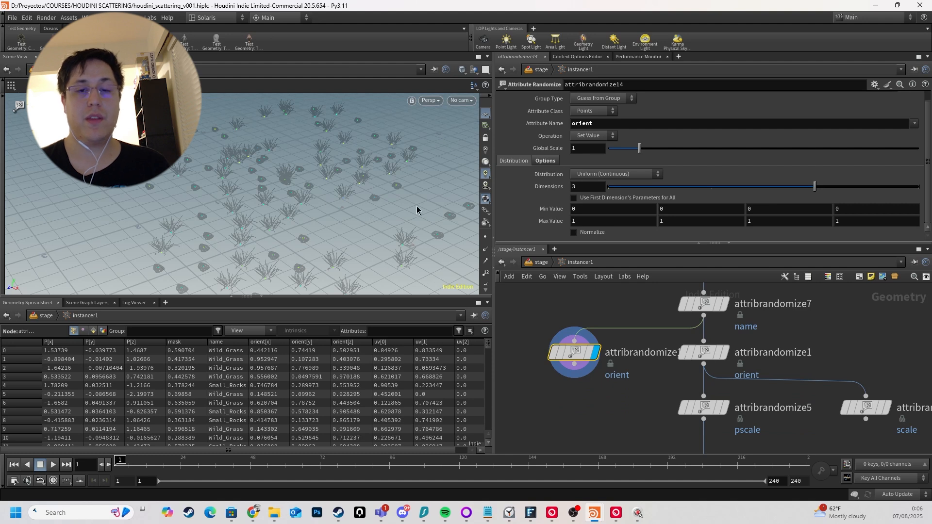
left_click(580, 187)
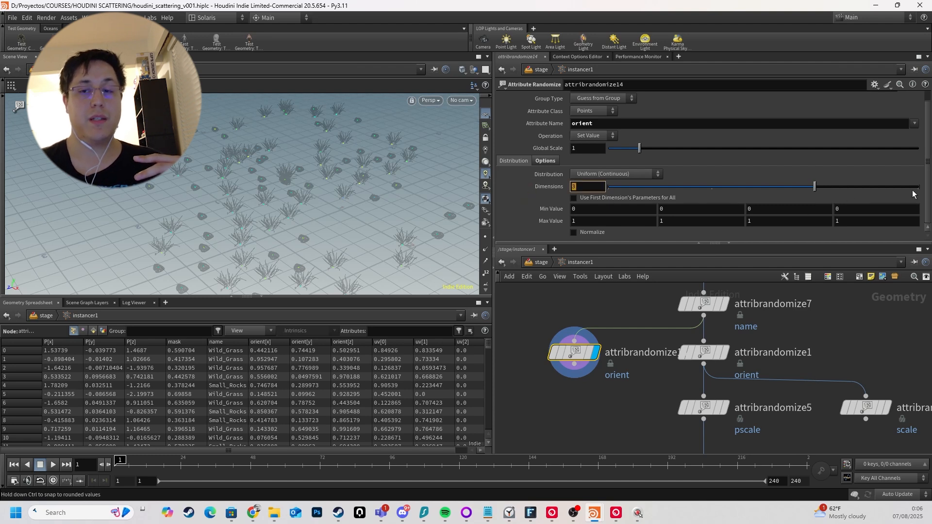
left_click(914, 190)
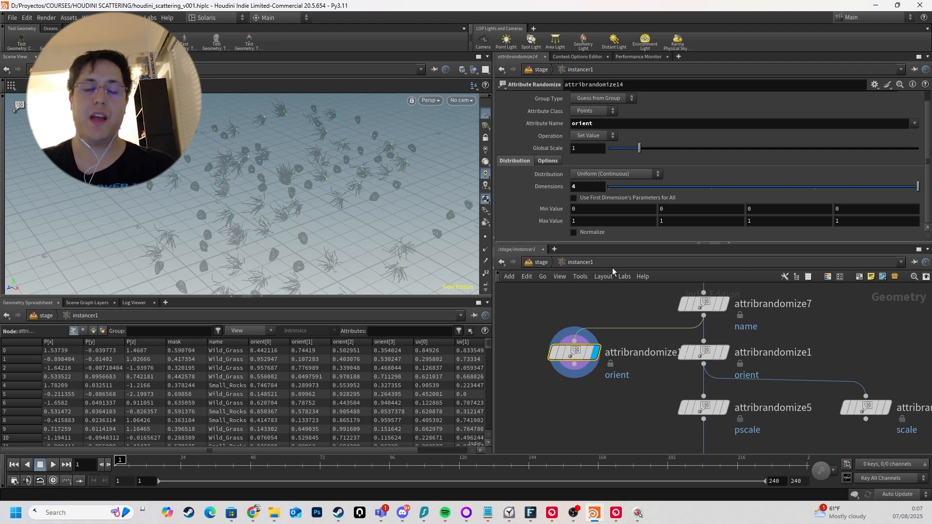
Set the first three components of the new orient node's Max Value to 0.
left_click(597, 221)
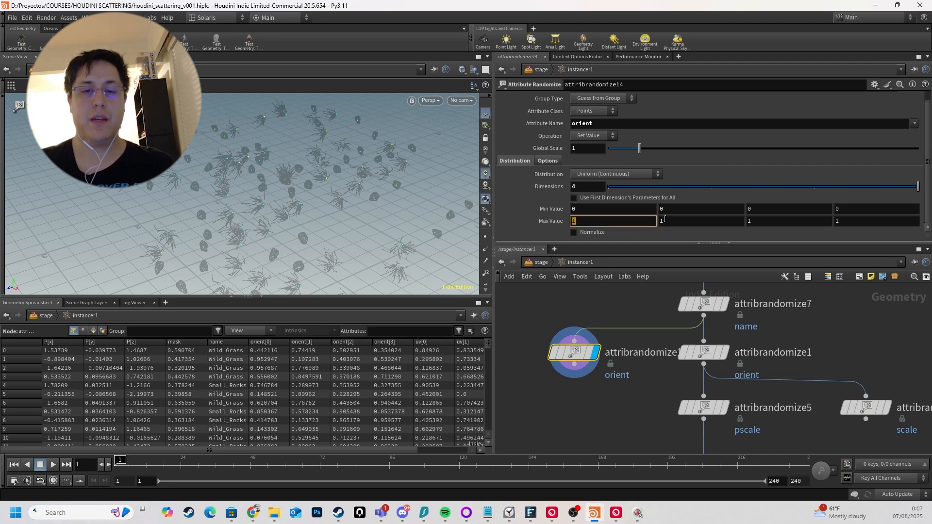
type("0")
key("Return")
left_click(718, 221)
type("0")
key("Return")
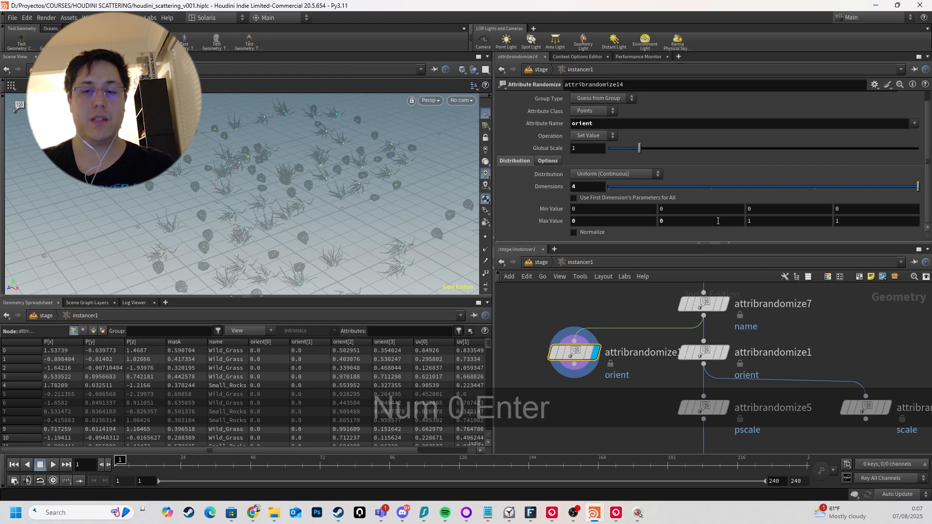
left_click(765, 221)
type("0")
key("Return")
key("Return")
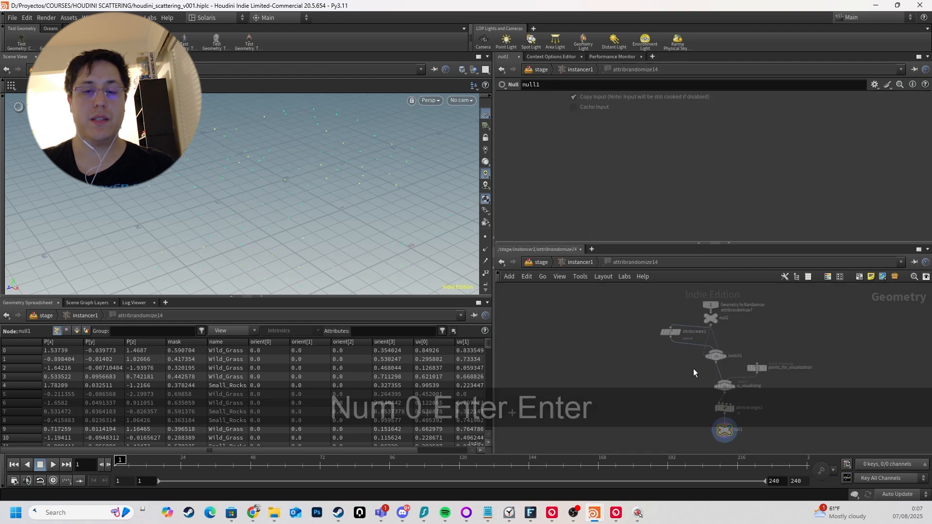
key("u")
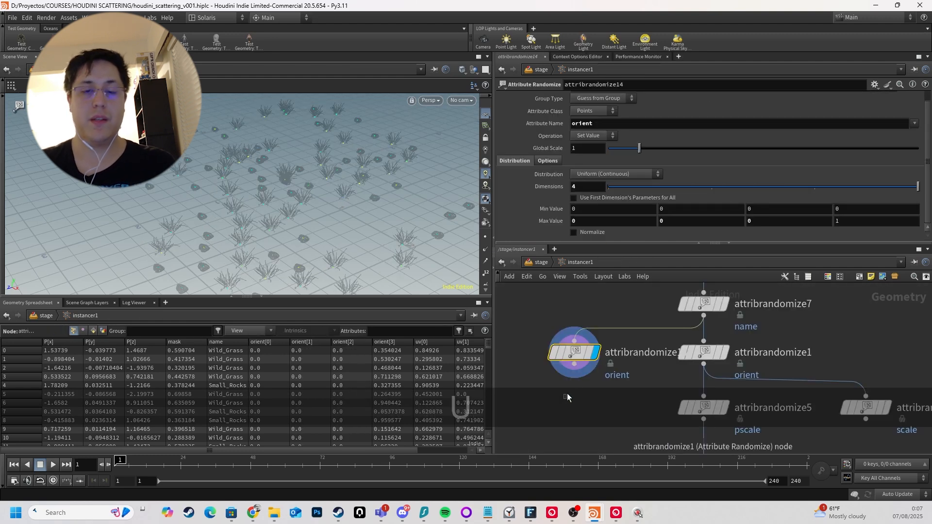
Try a Max Value of 0 for the fourth orient component and restore it to 1.
left_click(589, 209)
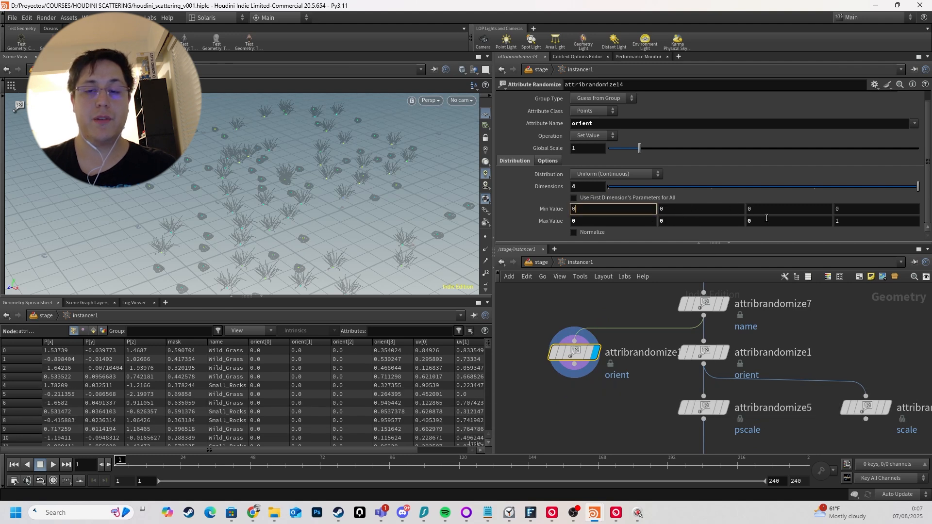
left_click(840, 221)
type("0")
key("Return")
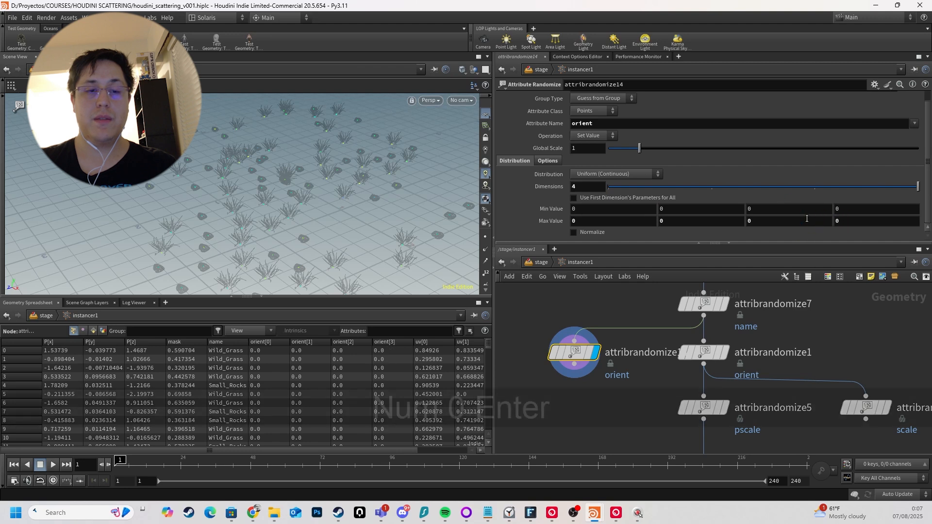
left_click(840, 221)
type("1")
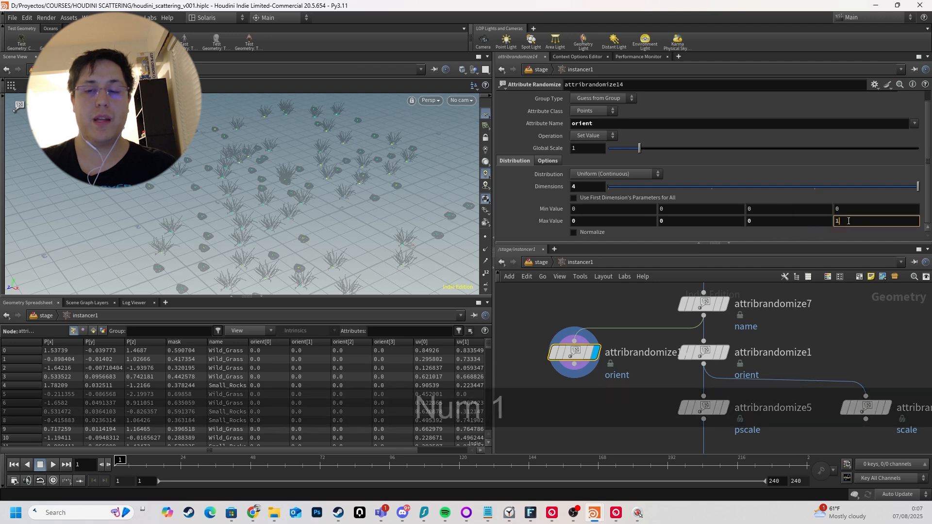
left_click(855, 231)
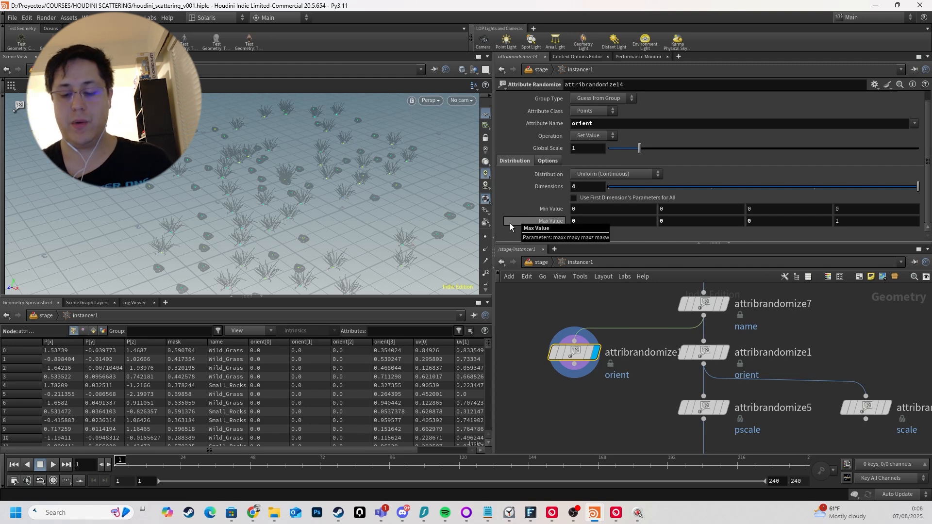
Set the second component of the orient Max Value to 1 to randomize rotation around the vertical axis.
double_click(672, 223)
type("1")
left_click(617, 223)
key("Return")
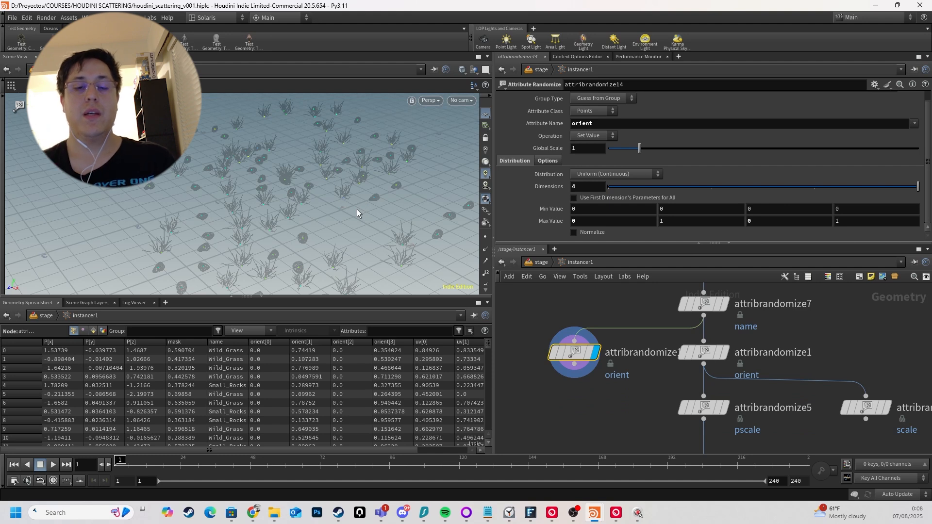
Set the first and third components of the orient Max Value to 0.1 for a slight tilt.
left_click(589, 218)
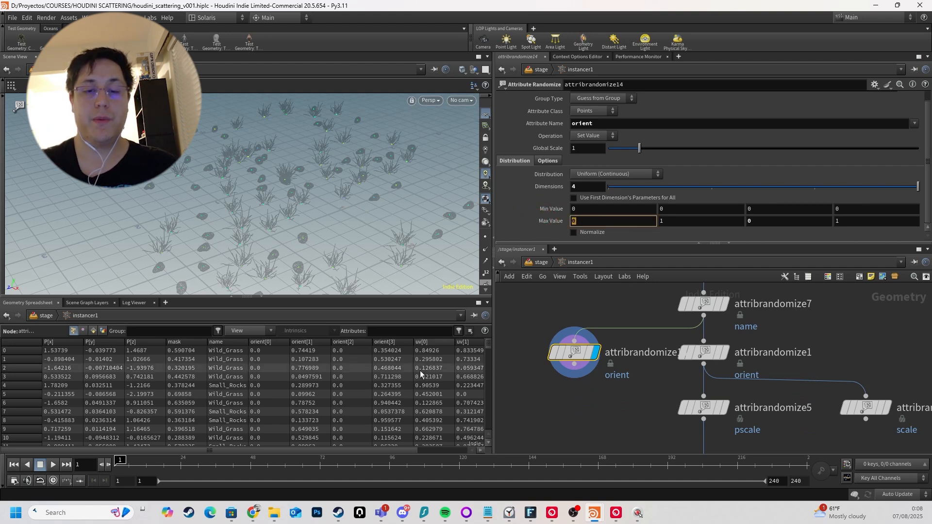
type(".1")
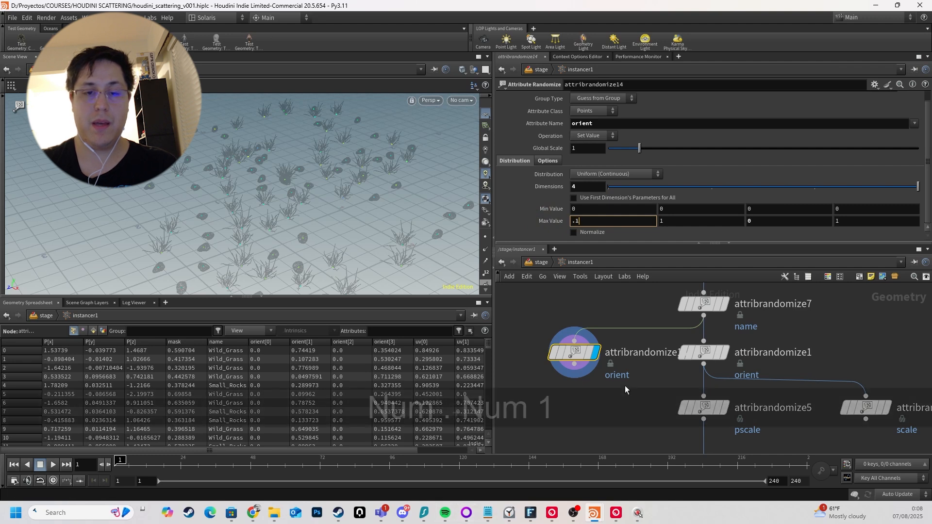
key("Return")
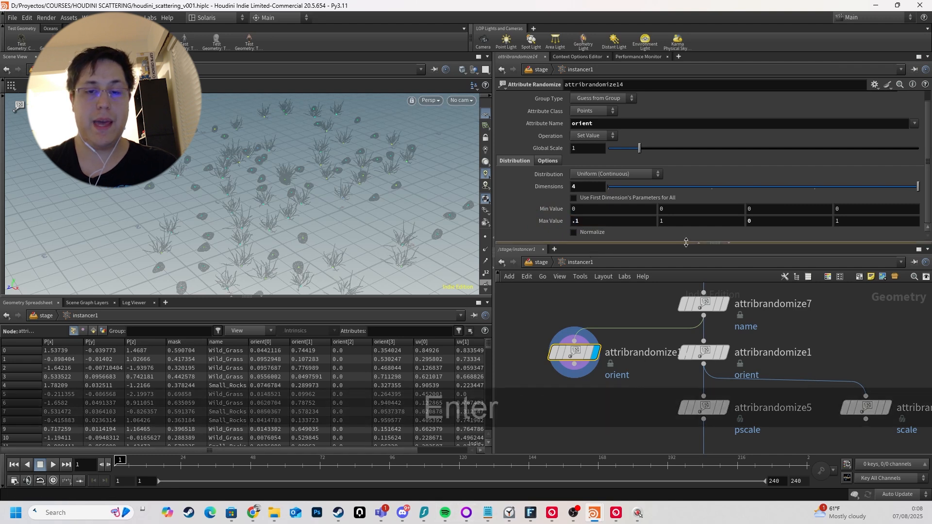
left_click(760, 225)
type(".1")
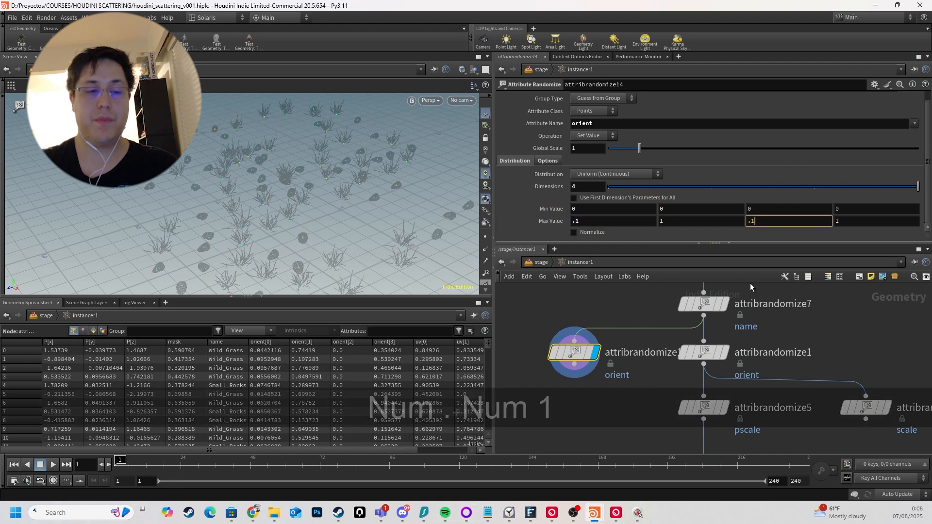
key("Return")
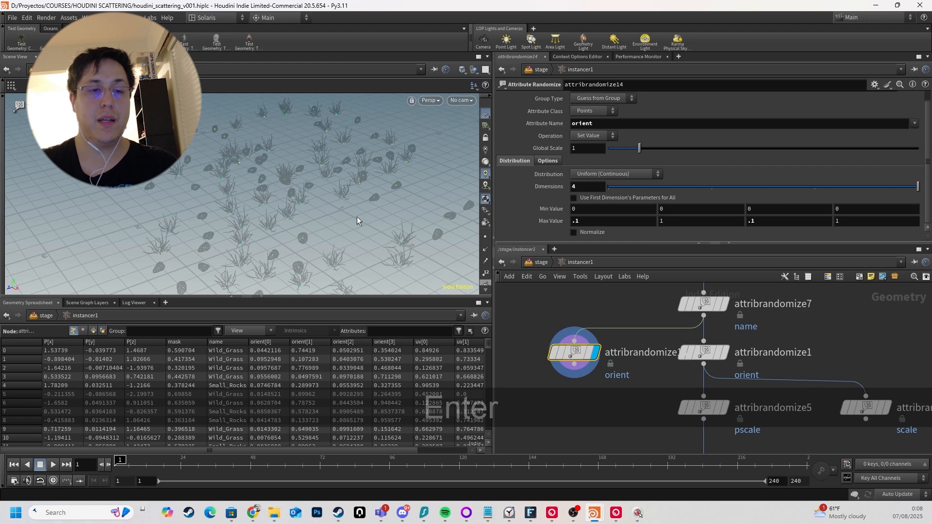
Set the first and third components of the orient Min Value to -0.1.
left_click(578, 209)
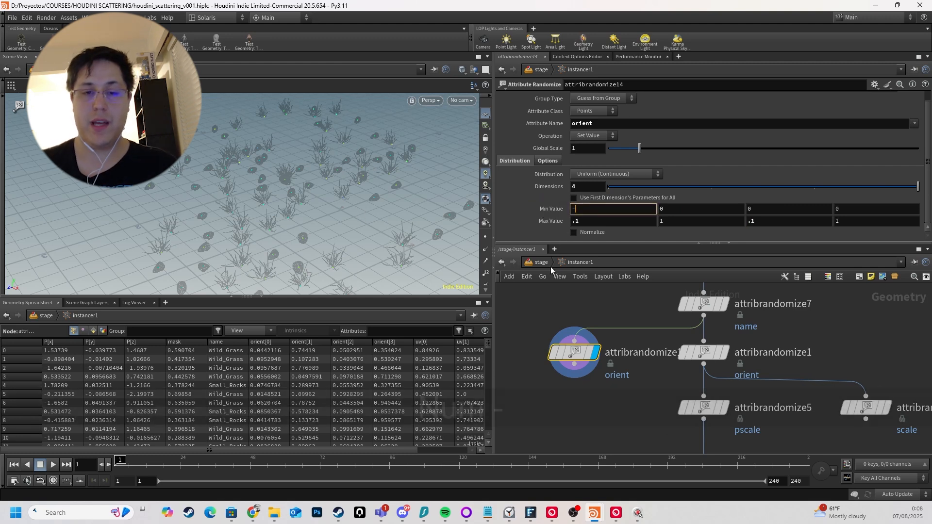
type("-.1")
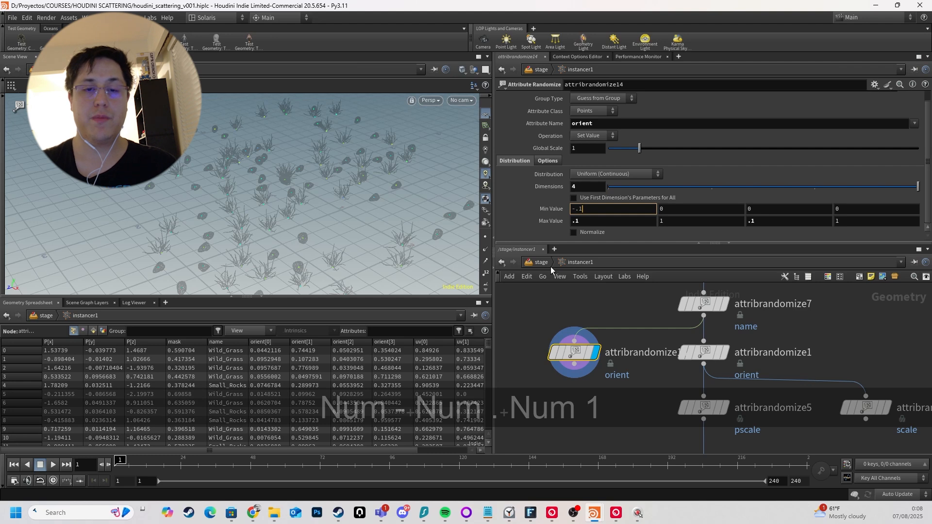
key("Return")
key("ctrl+a")
key("ctrl+c")
left_click(756, 208)
key("ctrl+a")
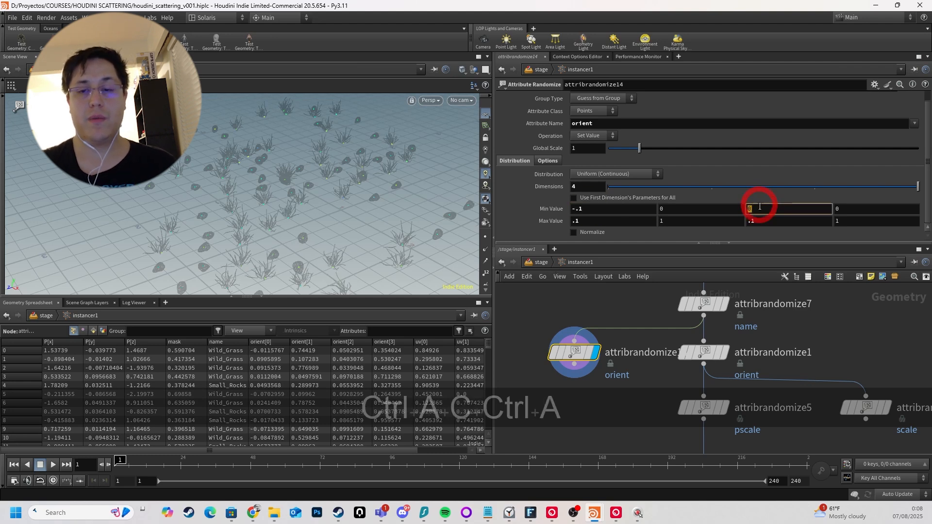
key("ctrl+v")
left_click(636, 382)
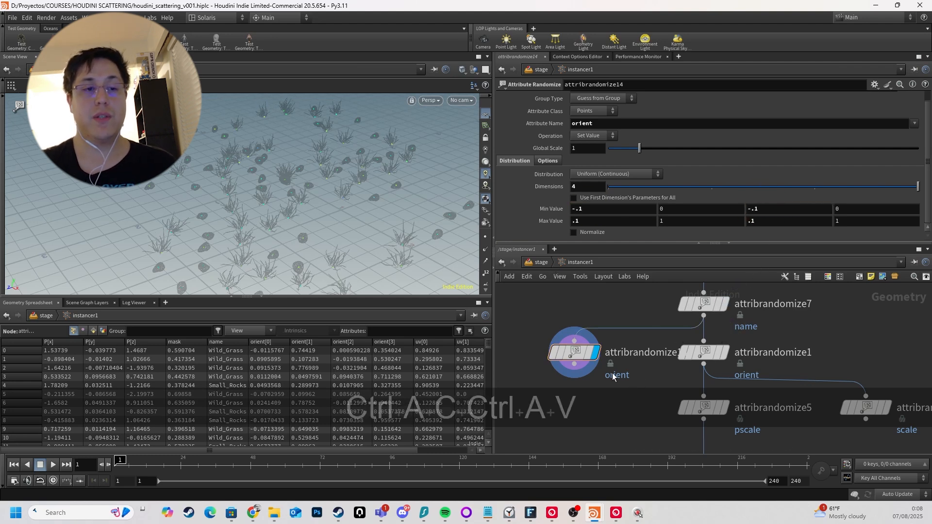
Bypass the new orient randomize node and set the original attribrandomize1 node as the displayed output.
mouse_move(572, 354)
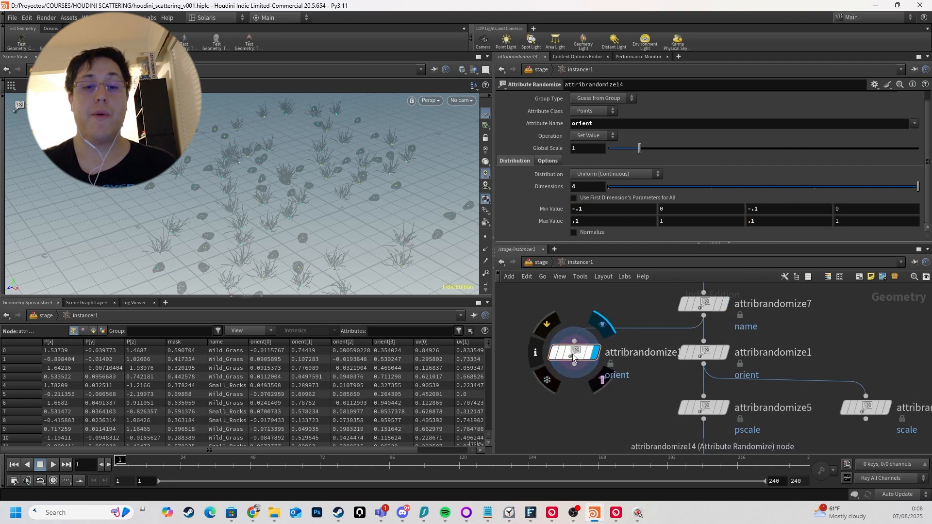
left_click(553, 325)
left_click(699, 354)
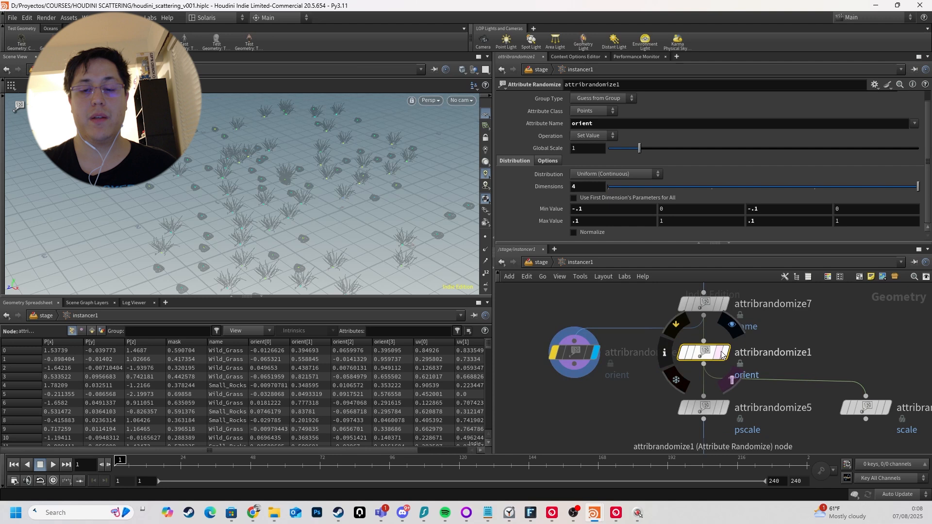
left_click(726, 351)
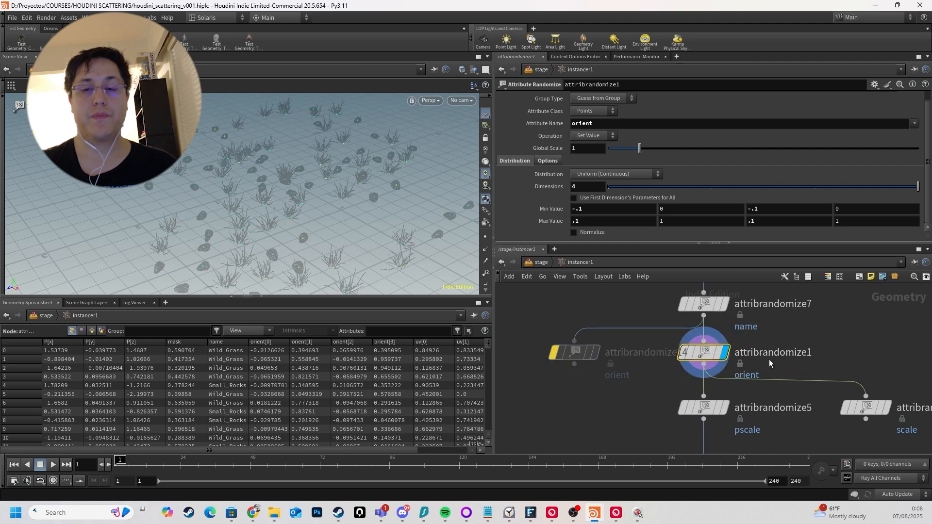
Display the pscale node attribrandomize5 and review its attribute name, dimensions and minimum and maximum values.
middle_click_drag(761, 392, 755, 368)
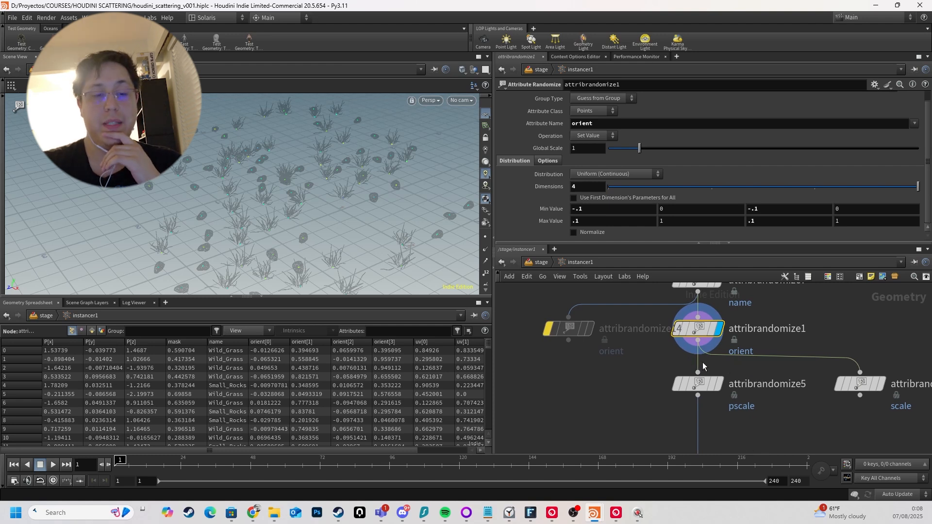
left_click(701, 384)
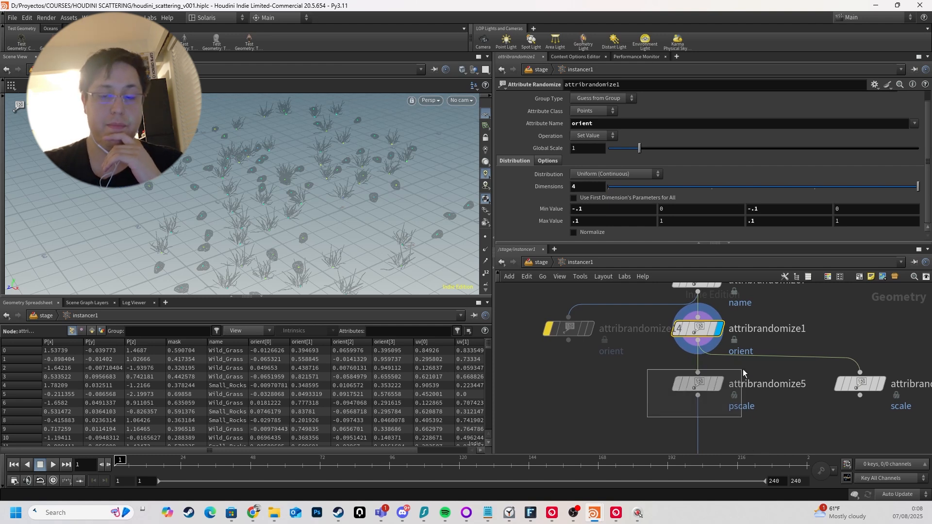
left_click(725, 391)
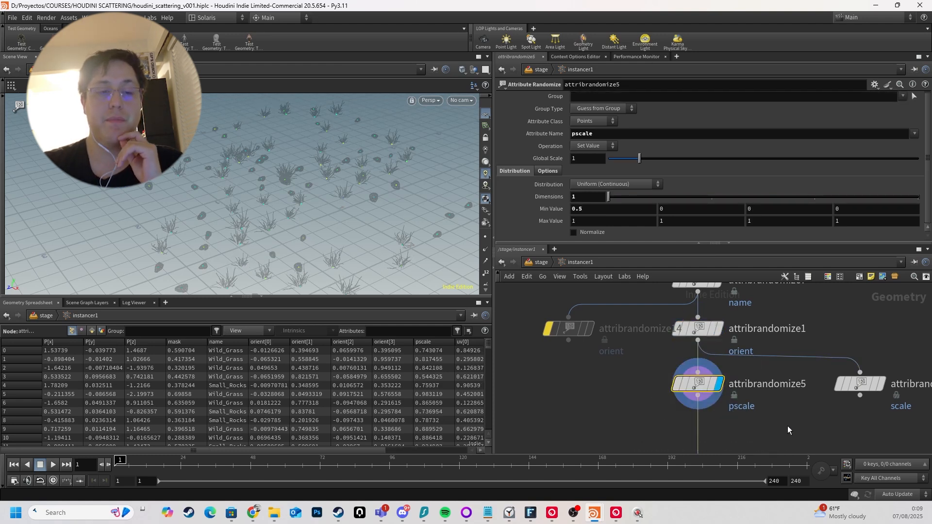
middle_click_drag(788, 426, 738, 406)
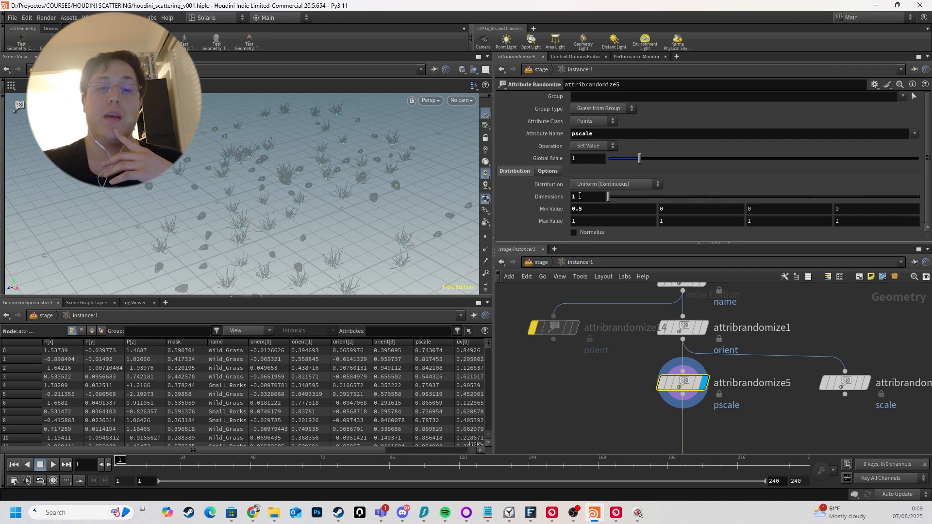
left_click_drag(578, 197, 524, 194)
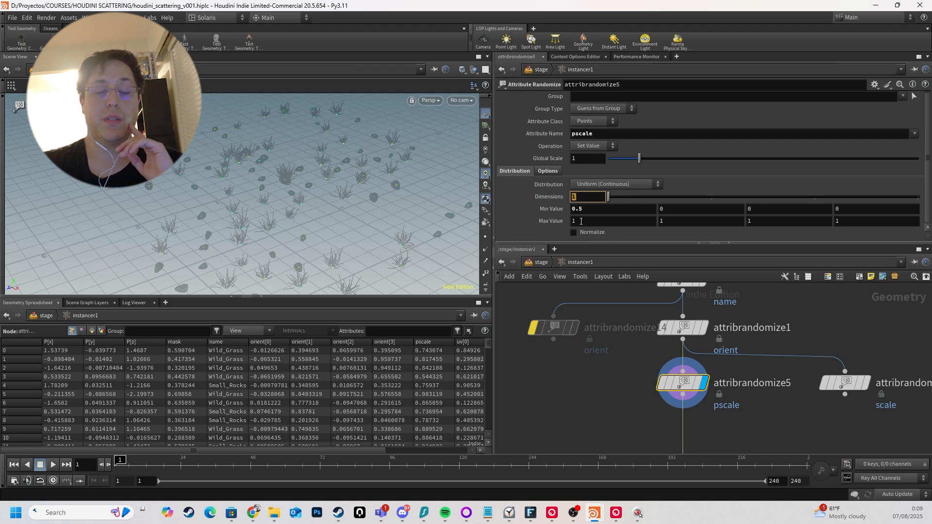
left_click(588, 221)
left_click_drag(581, 209, 538, 218)
left_click_drag(597, 135, 558, 138)
left_click_drag(634, 400, 714, 375)
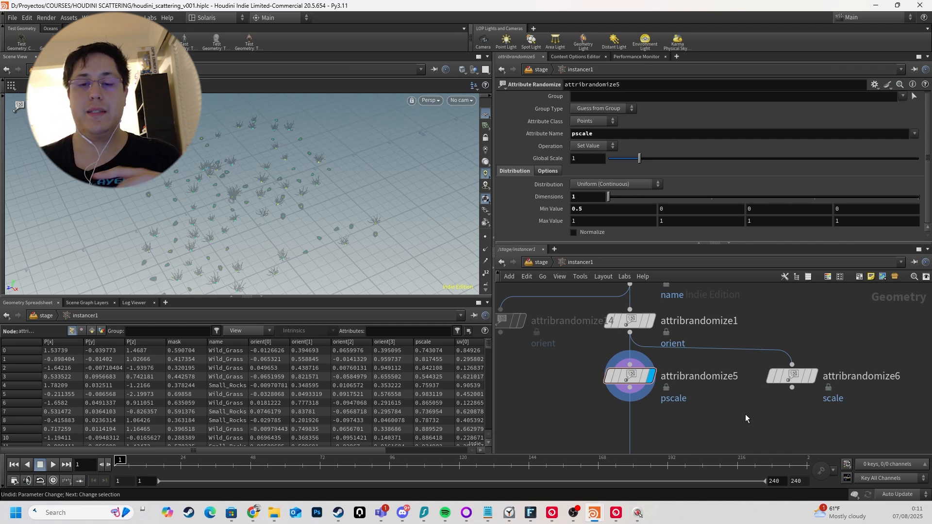
Display the scale node attribrandomize6 as the output and view the scattered instances closer up.
left_click(803, 380)
key("r")
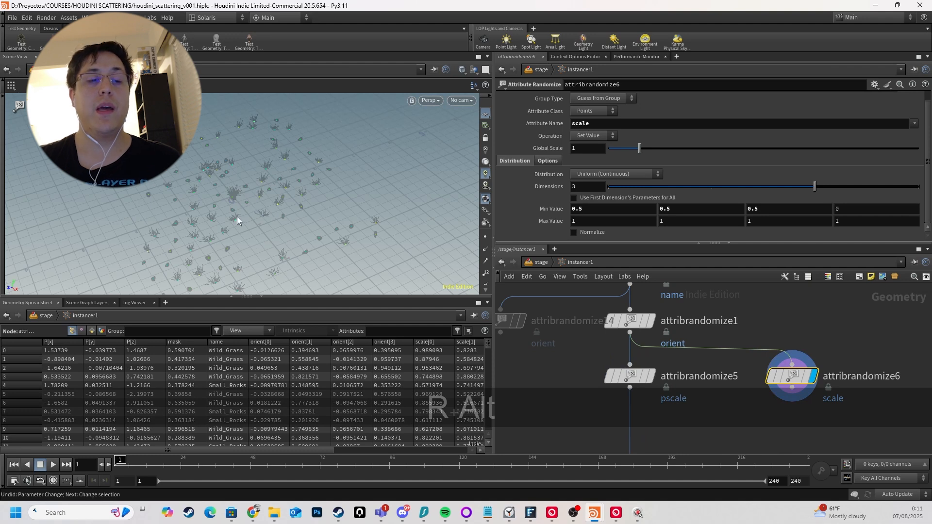
middle_click_drag(246, 231, 231, 208, "alt")
right_click_drag(243, 206, 334, 208, "alt")
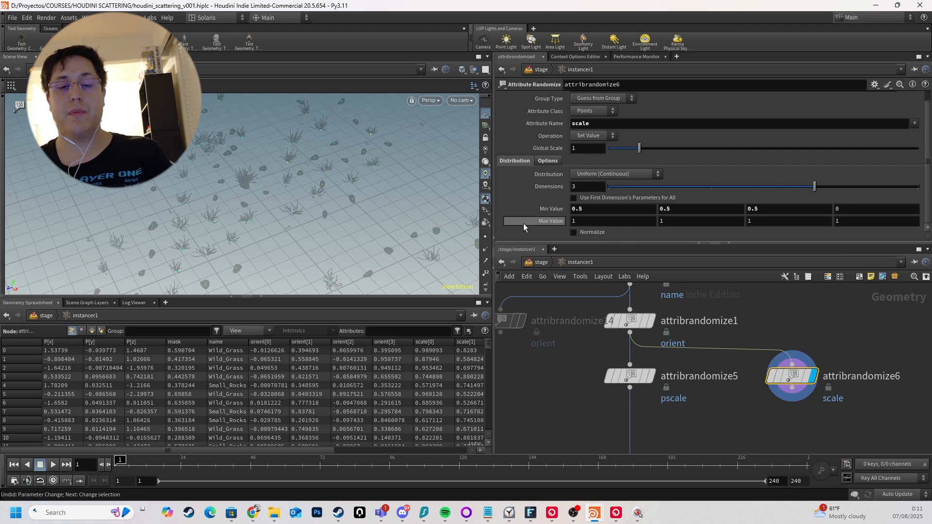
left_click_drag(818, 318, 767, 392)
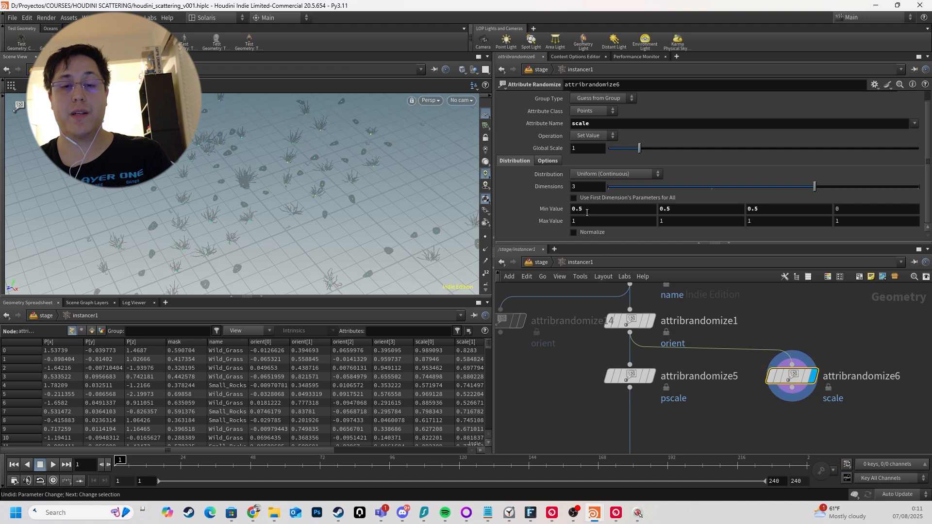
Set the first three components of the scale Min Value to 0.1.
left_click_drag(580, 210, 599, 209)
type("1")
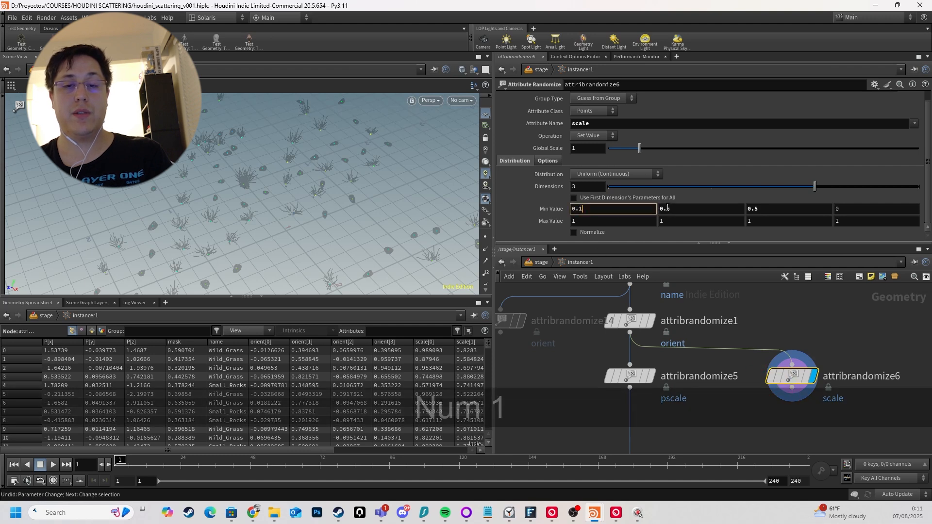
left_click(668, 213)
left_click_drag(671, 209, 666, 212)
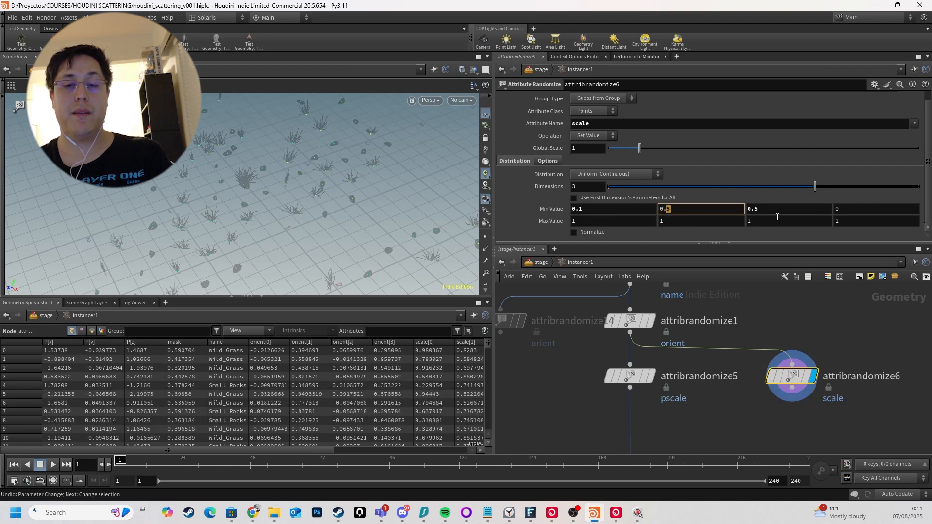
type("1")
left_click_drag(759, 210, 753, 216)
type("1")
key("Return")
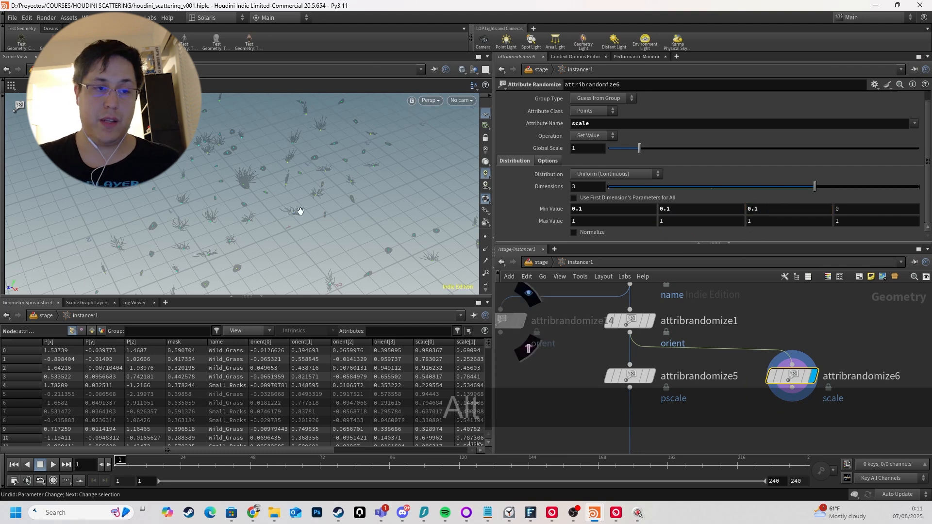
Examine the grass and rock instances from several angles and distances to judge the non-uniform scaling.
left_click_drag(285, 210, 244, 248, "alt")
right_click_drag(265, 187, 528, 227, "alt")
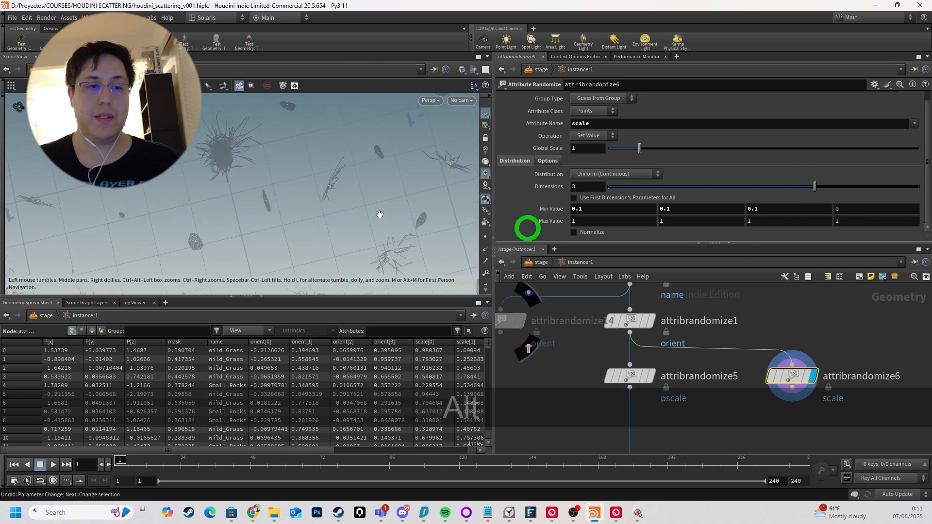
left_click_drag(309, 206, 243, 189, "alt")
left_click_drag(222, 168, 246, 159, "alt")
right_click_drag(245, 158, 471, 229, "alt")
left_click_drag(471, 229, 196, 194, "alt")
right_click_drag(302, 154, 342, 169, "alt")
left_click_drag(343, 169, 146, 234, "alt")
right_click_drag(146, 234, 500, 167, "alt")
middle_click_drag(297, 101, 262, 231, "alt")
right_click_drag(302, 144, 171, 186, "alt")
left_click_drag(171, 186, 248, 160, "alt")
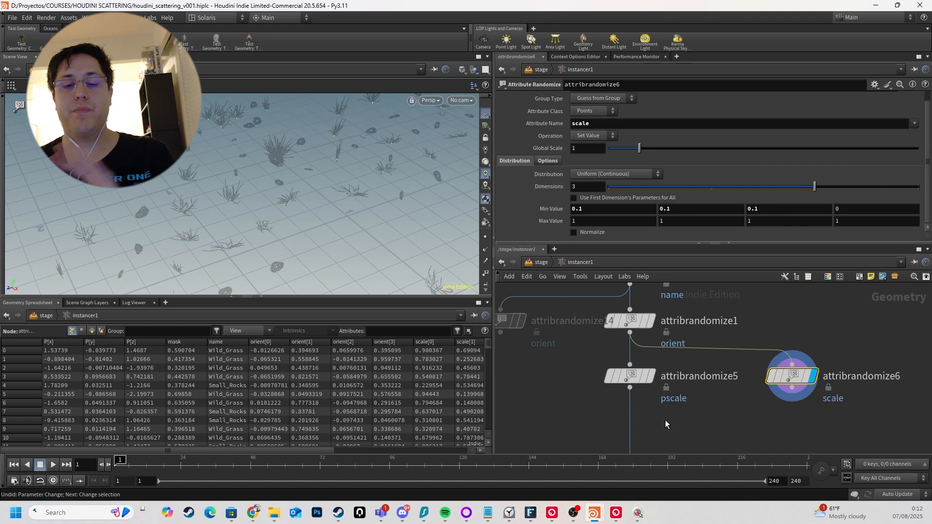
scroll(742, 404, "down", 1)
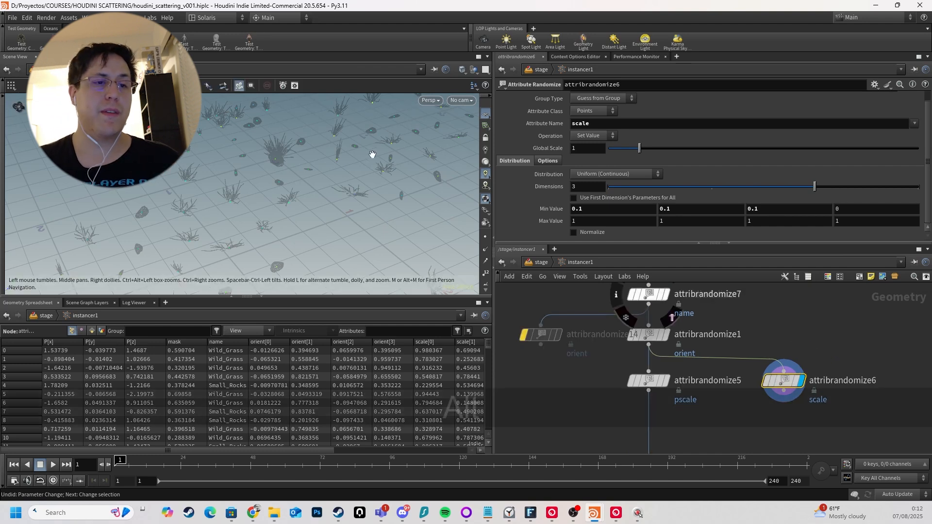
scroll(365, 151, "down", 5, "alt")
middle_click_drag(335, 146, 273, 199, "alt")
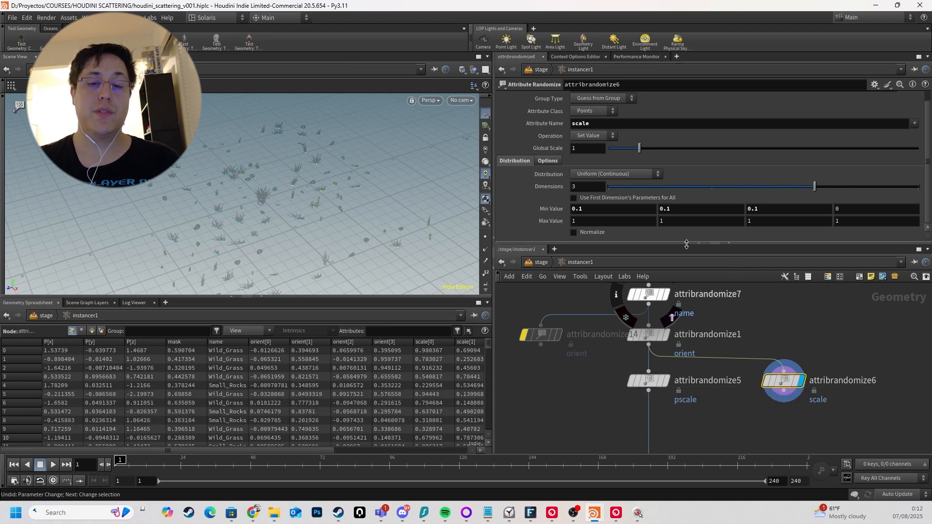
Set the first and third components of the scale Min Value to 1.
left_click_drag(842, 361, 794, 412)
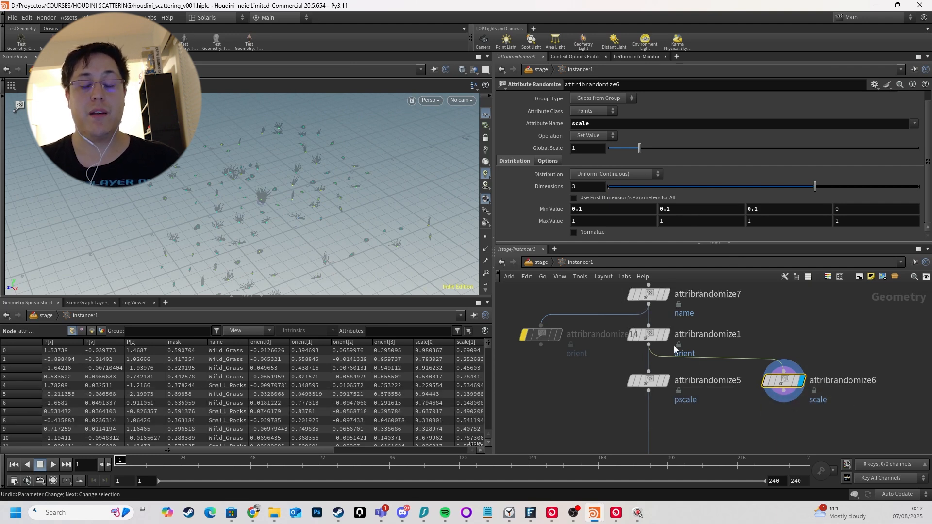
double_click(576, 210)
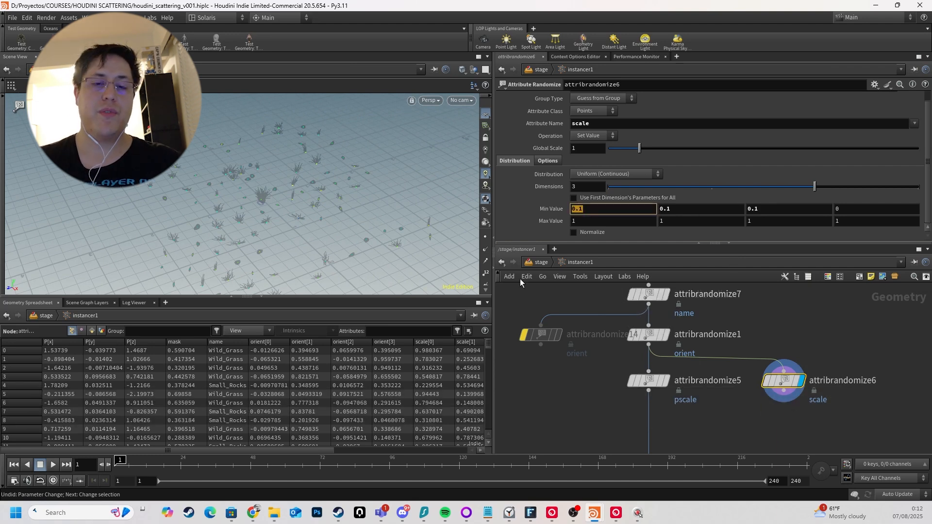
type("1")
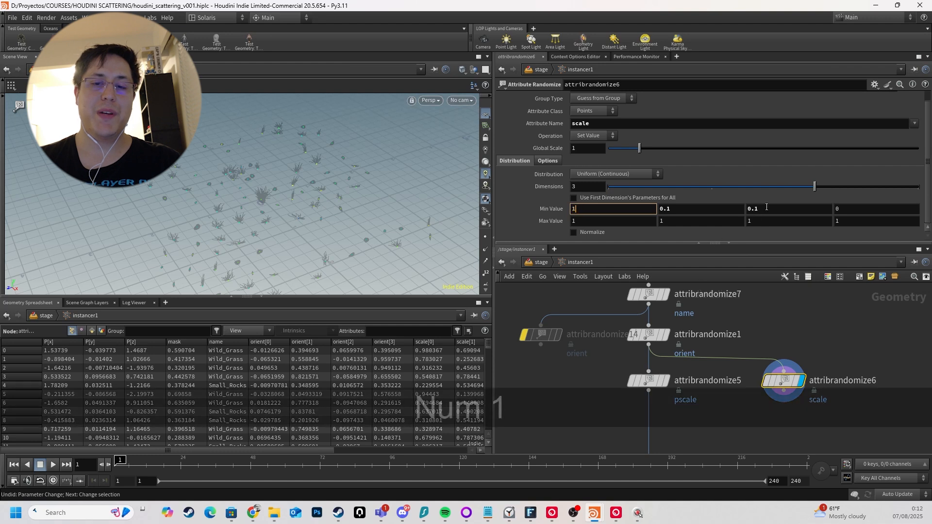
key("Return")
double_click(758, 209)
type("1")
key("Return")
Set the second component of the scale Max Value to 5 to stretch the instances vertically.
left_click(759, 336)
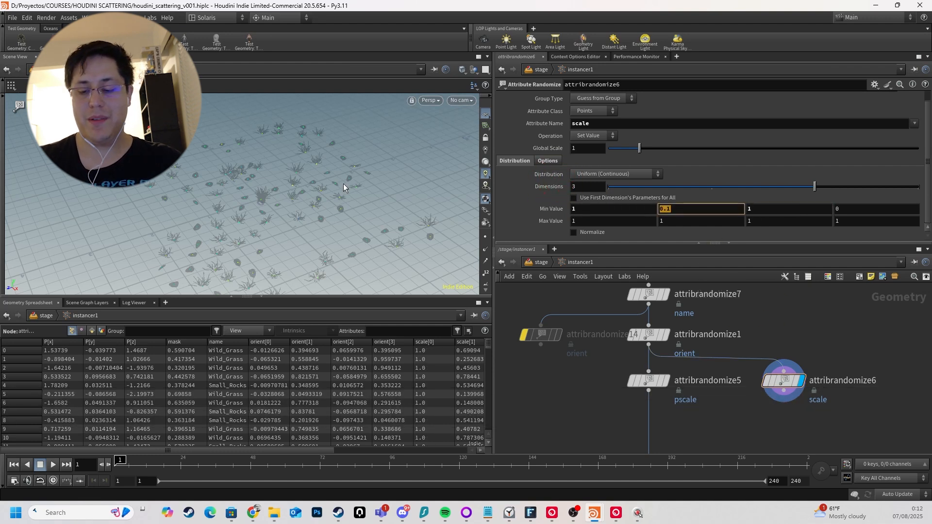
left_click_drag(674, 220, 507, 206)
type("5")
key("Return")
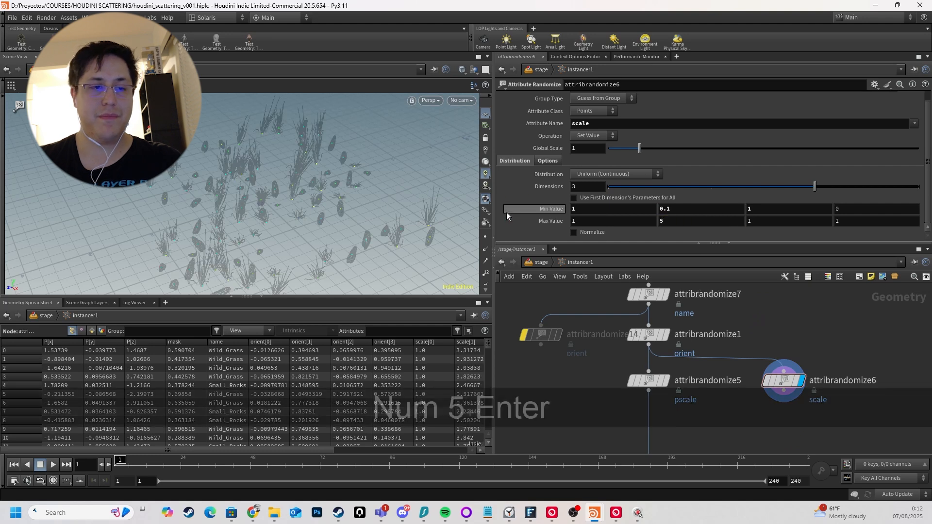
left_click_drag(290, 250, 291, 223, "alt")
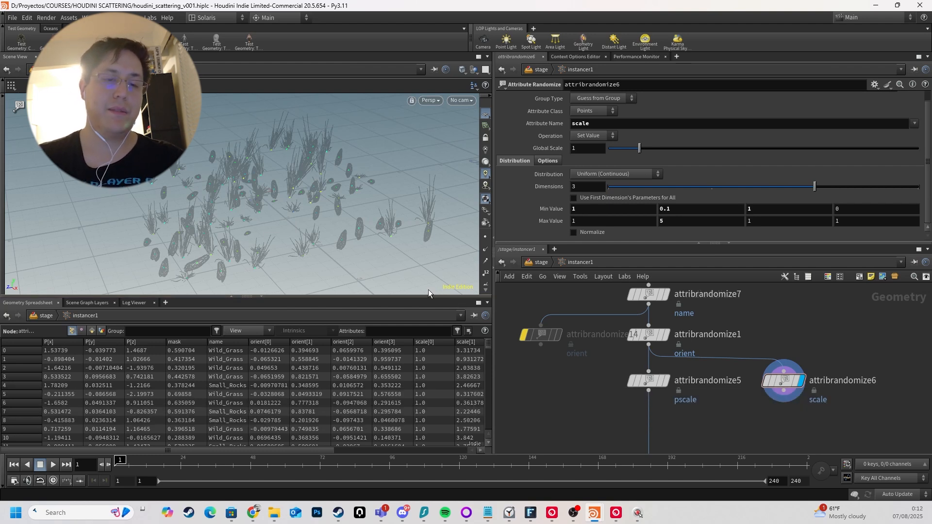
Display the TRANSFORM_RANDOMIZE null as the output of the transform branch.
scroll(826, 432, "down", 4)
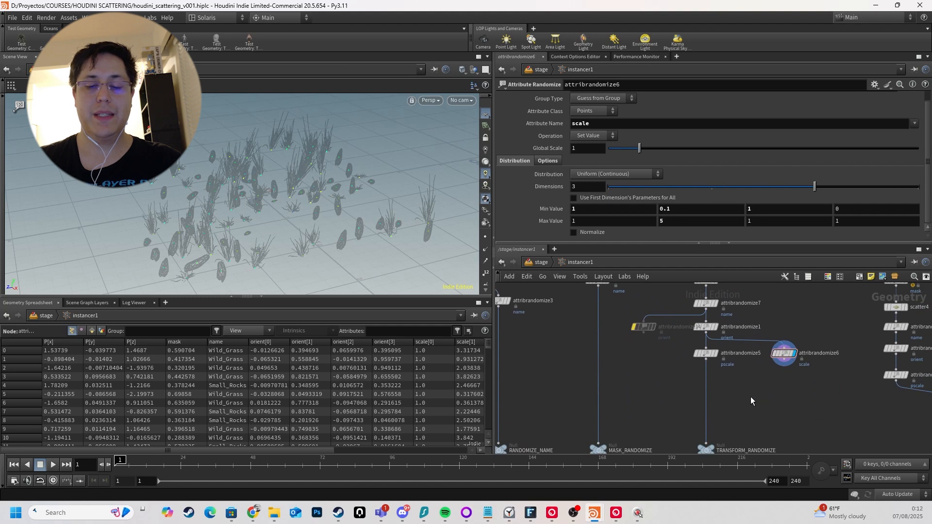
middle_click_drag(743, 408, 738, 375)
left_click_drag(726, 376, 695, 422)
key("r")
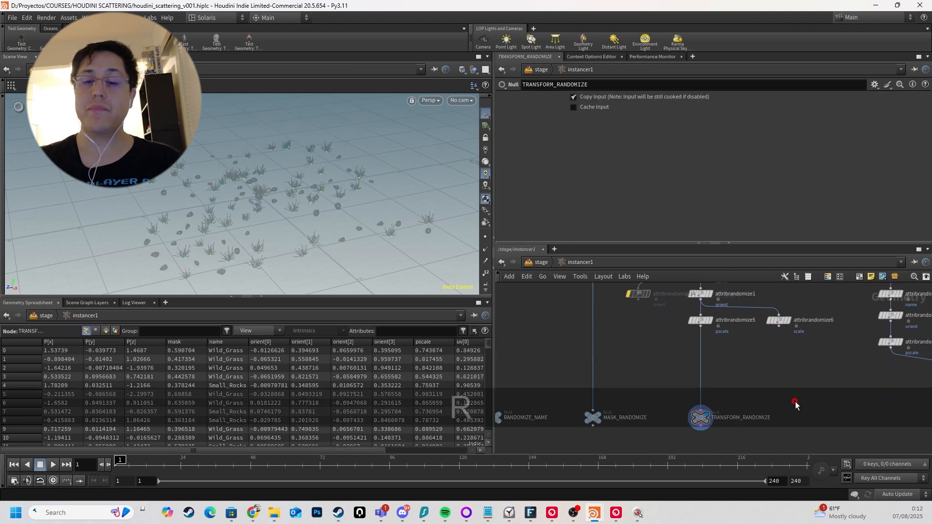
Display the EXAMPLE null below the merge1 node and view the combined scatter.
scroll(777, 402, "down", 5)
middle_click_drag(772, 402, 638, 421)
scroll(638, 421, "down", 2)
left_click(796, 389)
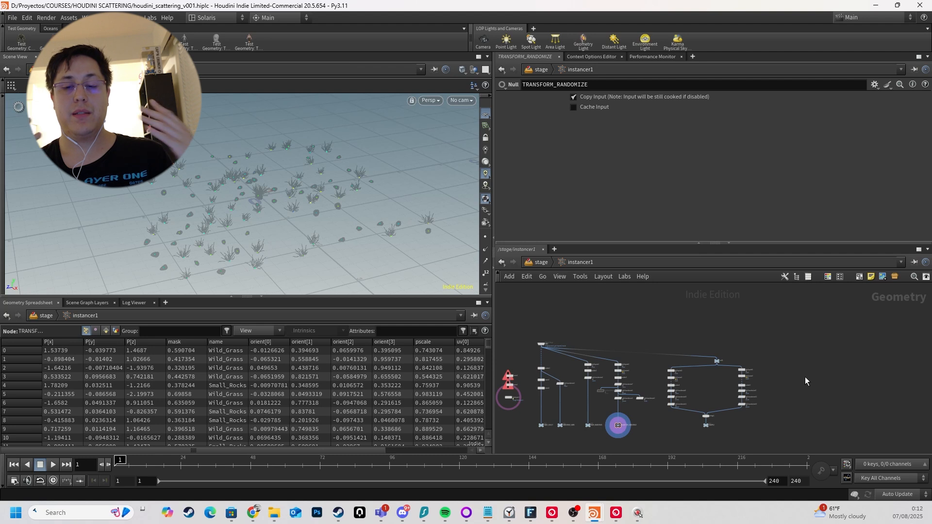
scroll(741, 421, "up", 3)
middle_click_drag(741, 421, 741, 363)
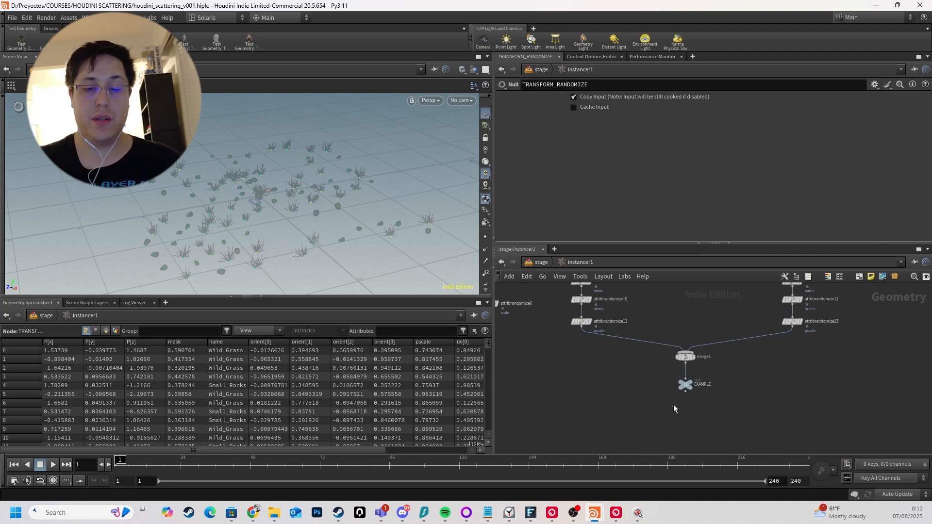
left_click(685, 385)
key("r")
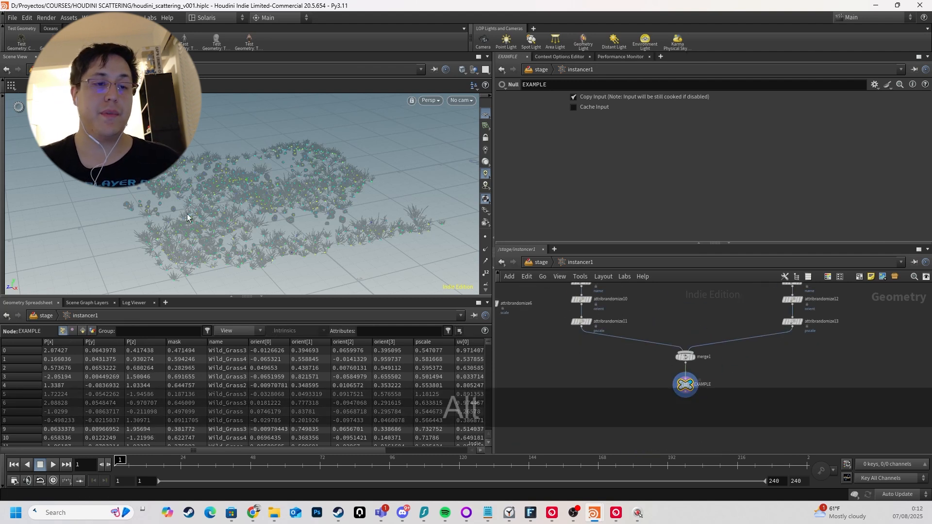
mouse_move(187, 254)
left_mouse_down("alt")
mouse_move(233, 245)
mouse_move(273, 221)
left_mouse_up("alt")
Display the null1 node that feeds the two branches of the example network.
scroll(741, 338, "down", 5)
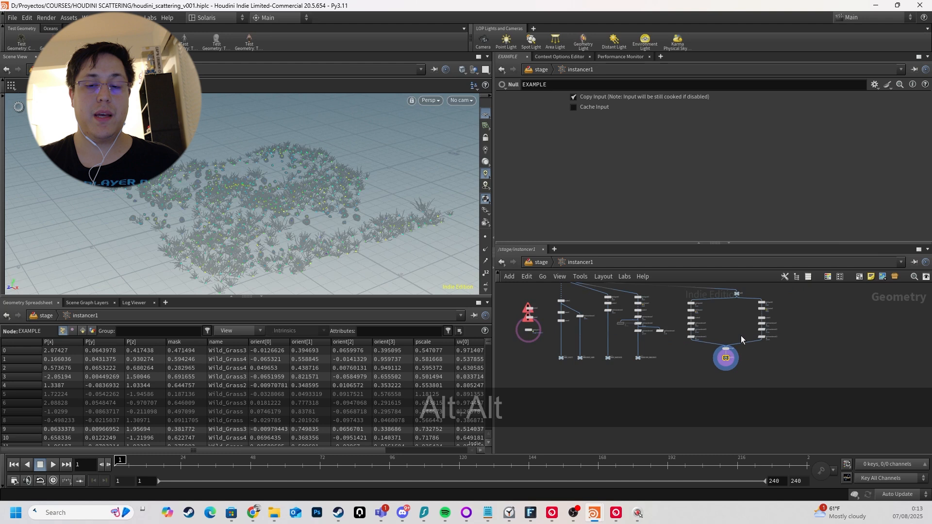
middle_click_drag(741, 336, 754, 375)
scroll(755, 370, "up", 4)
middle_click_drag(741, 344, 748, 378)
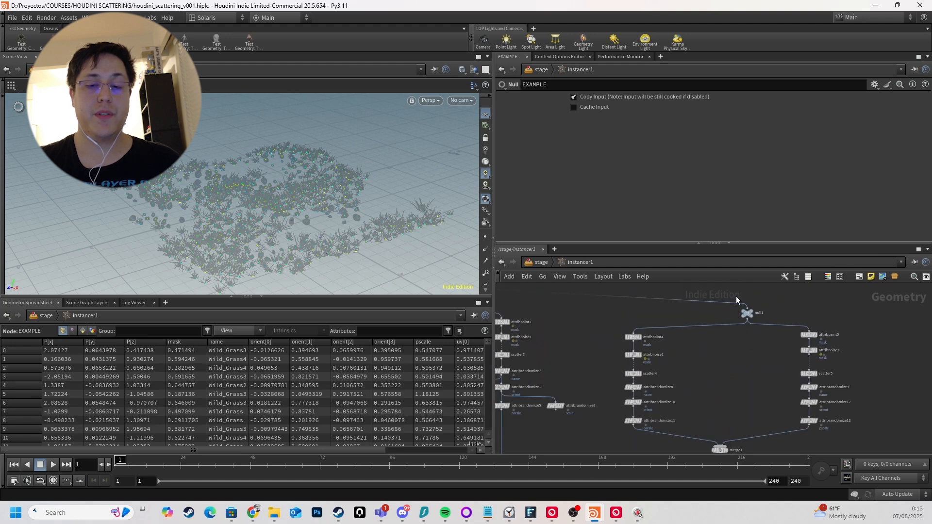
mouse_move(737, 295)
left_mouse_down()
mouse_move(769, 332)
mouse_move(728, 317)
left_mouse_up()
key("r")
left_click(735, 363)
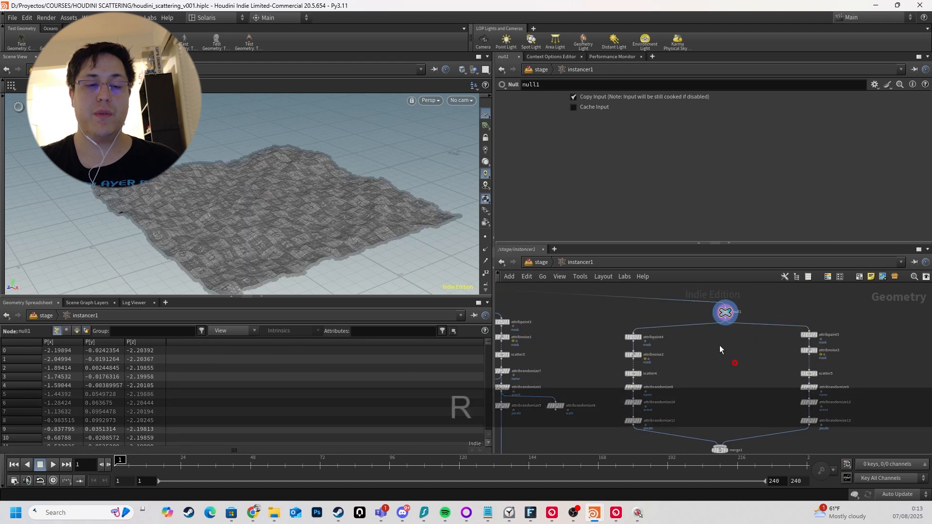
Review the example network's two branches and show the name values of the attribrandomize8 node below scatter4.
scroll(640, 339, "down", 3)
scroll(525, 333, "up", 6)
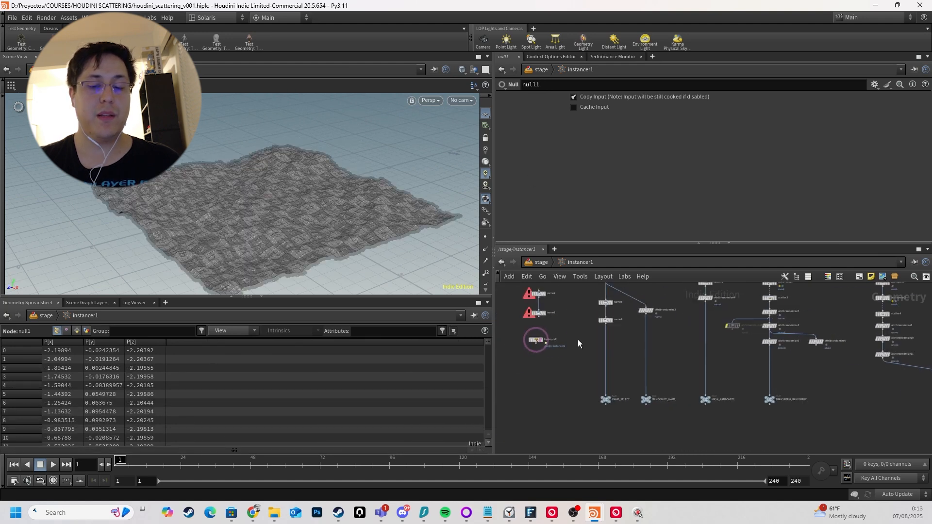
left_click(527, 334)
scroll(535, 337, "down", 6)
middle_click_drag(738, 365, 728, 391)
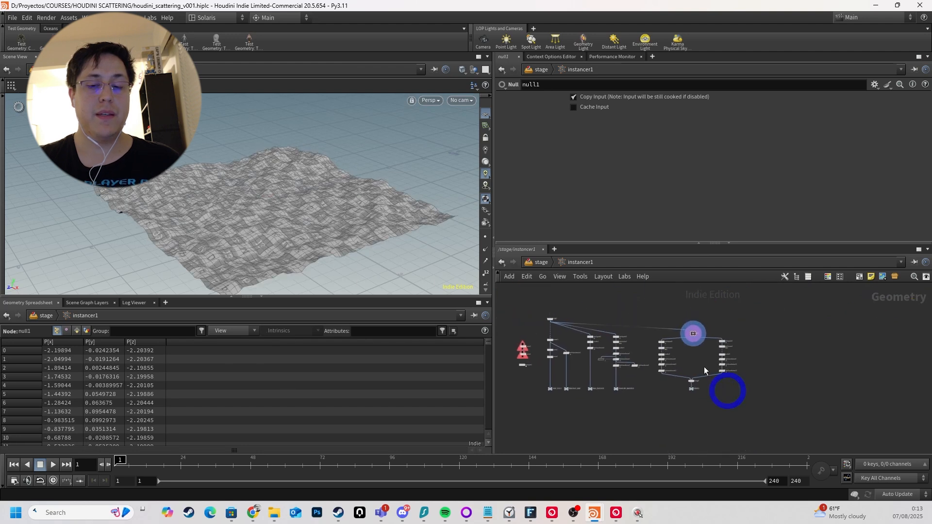
scroll(696, 355, "up", 4)
scroll(696, 359, "up", 1)
middle_click_drag(695, 358, 696, 370)
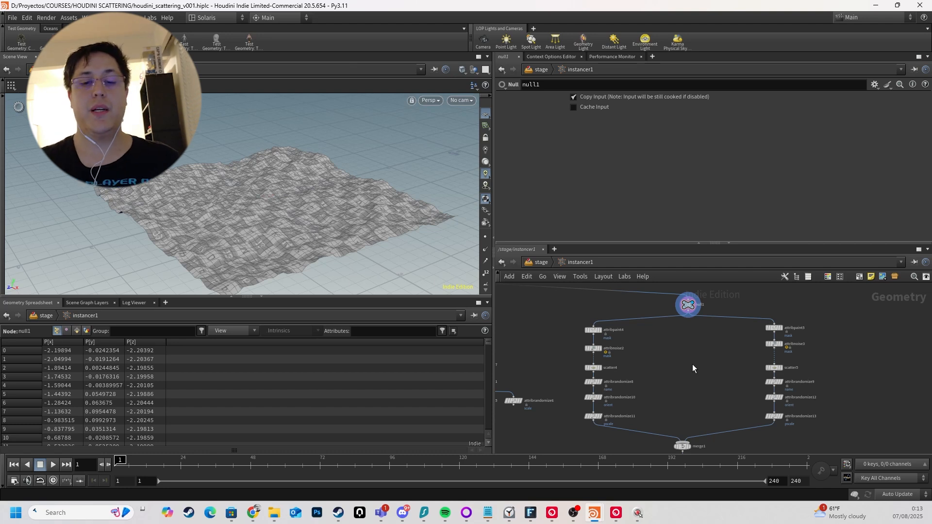
scroll(657, 375, "up", 3)
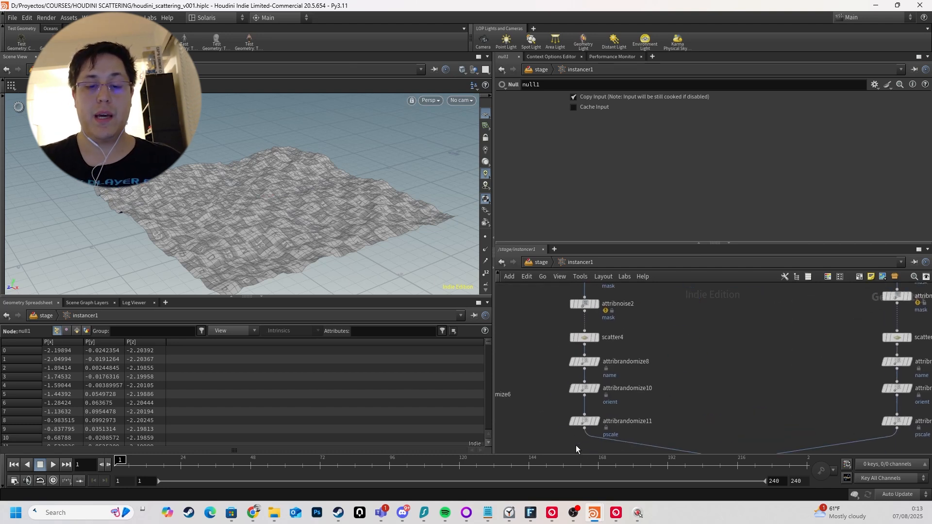
left_click(585, 362)
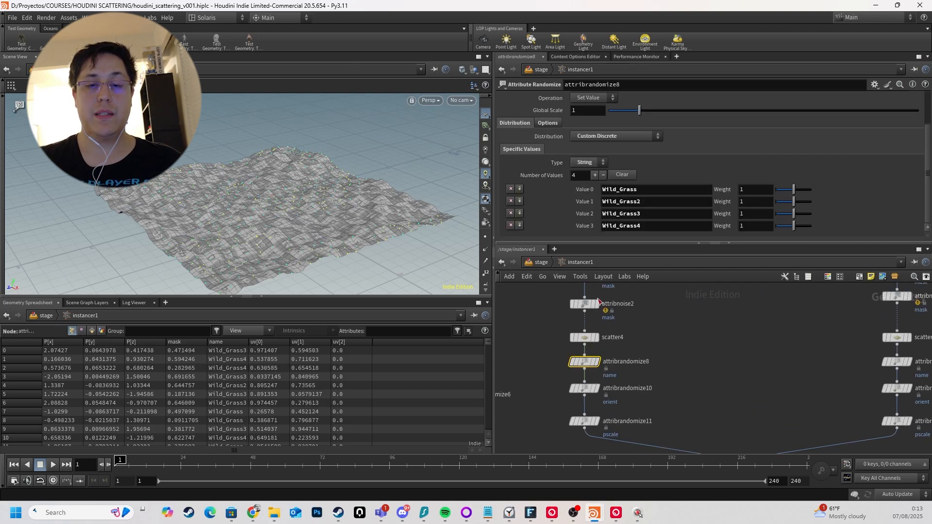
Review the example network's branches, selecting the attribpaint4-to-attribrandomize11 chain and showing the attribrandomize13 parameters in the other branch.
scroll(662, 312, "down", 2)
left_click_drag(536, 293, 590, 435)
scroll(626, 421, "down", 1)
scroll(636, 415, "down", 2)
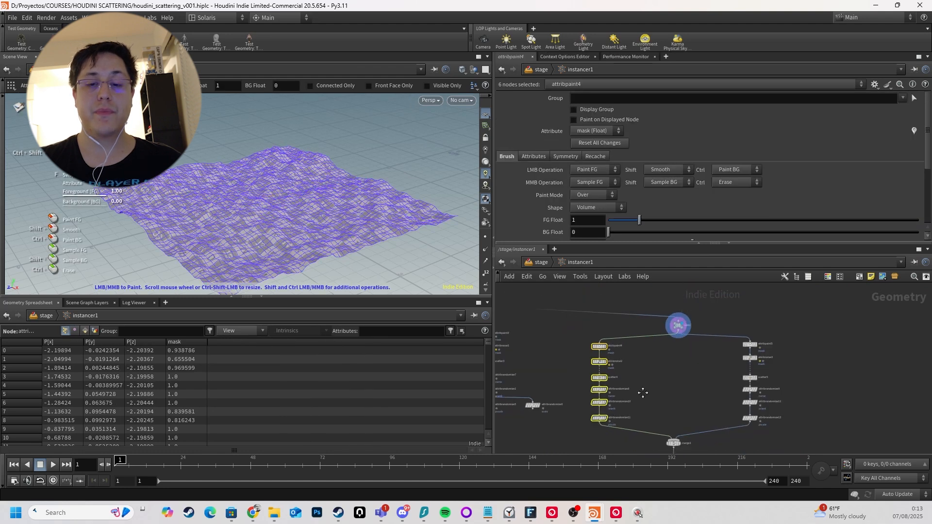
scroll(634, 343, "up", 4)
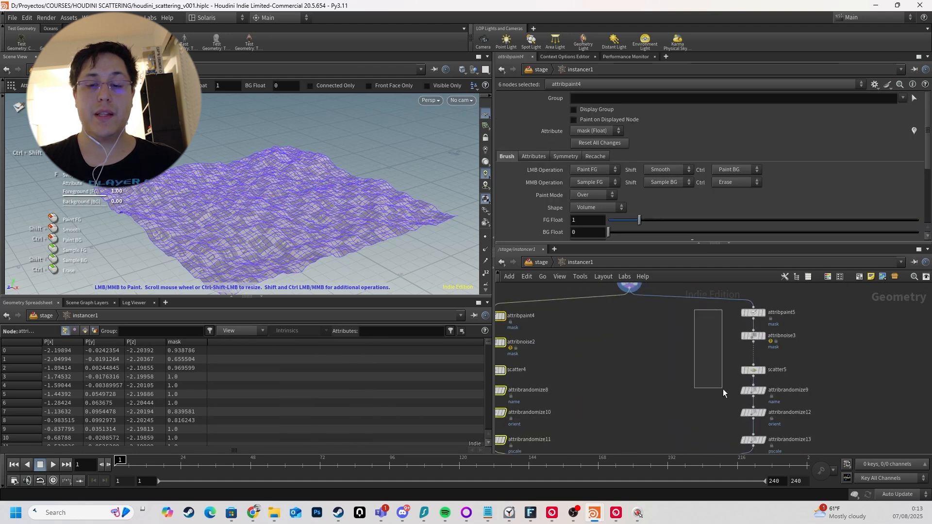
left_click_drag(723, 389, 757, 421)
scroll(686, 362, "down", 2)
scroll(681, 357, "up", 3)
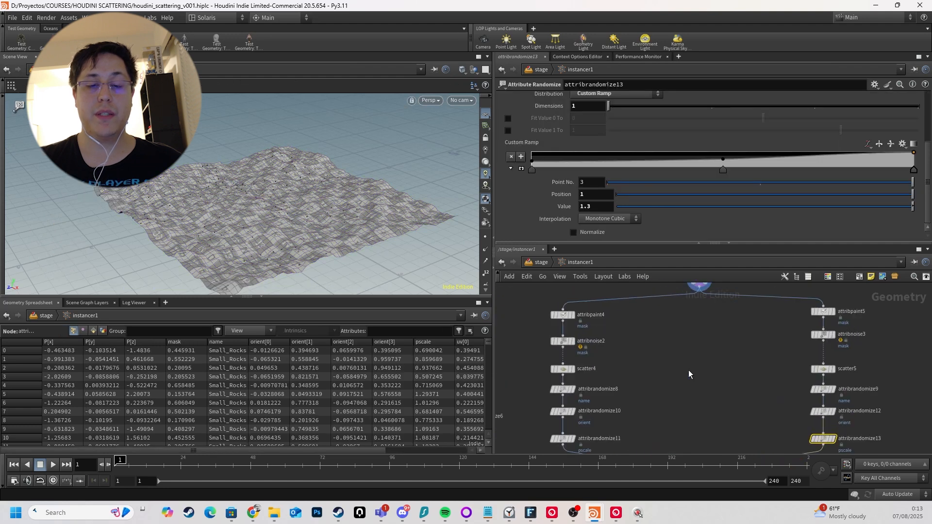
middle_click_drag(672, 331, 804, 350)
scroll(804, 350, "up", 1)
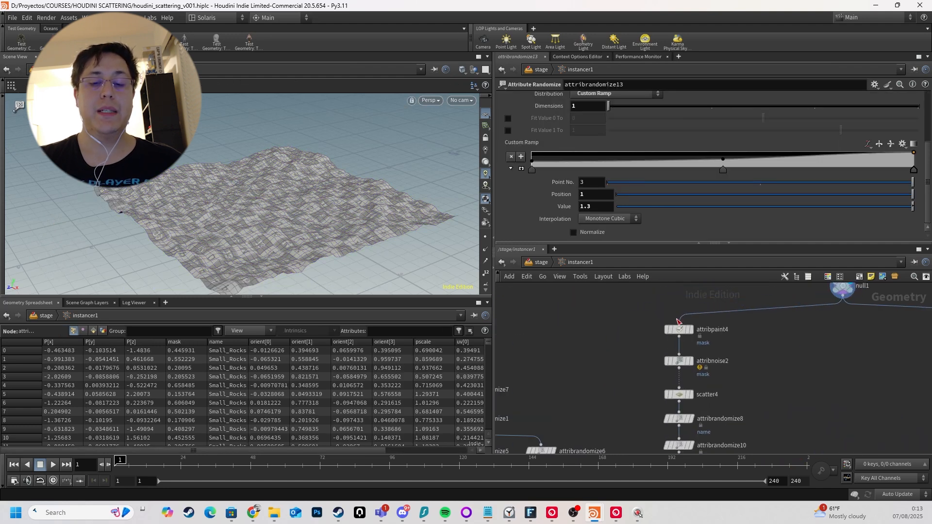
Display the attribpaint4 node and view its painted mask on the terrain.
left_click_drag(638, 310, 719, 344)
key("r")
left_click_drag(218, 196, 219, 217, "alt")
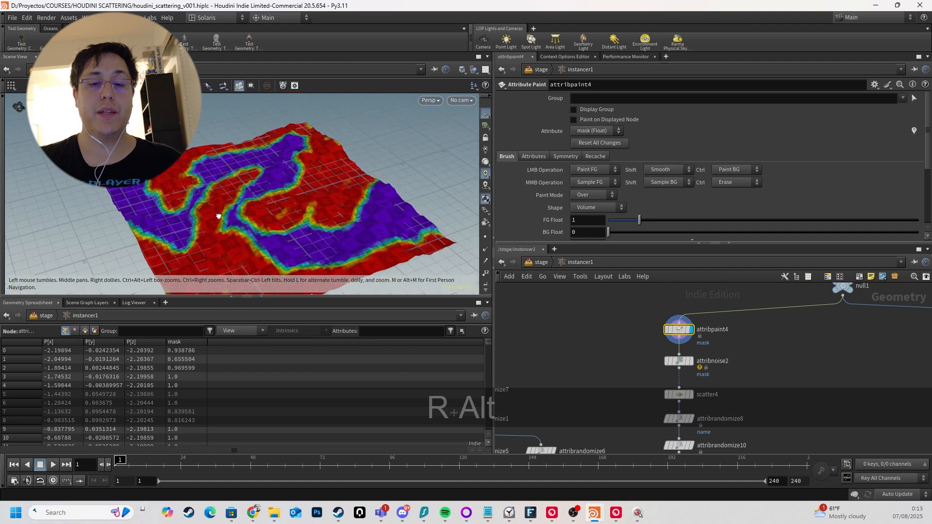
middle_click(327, 260)
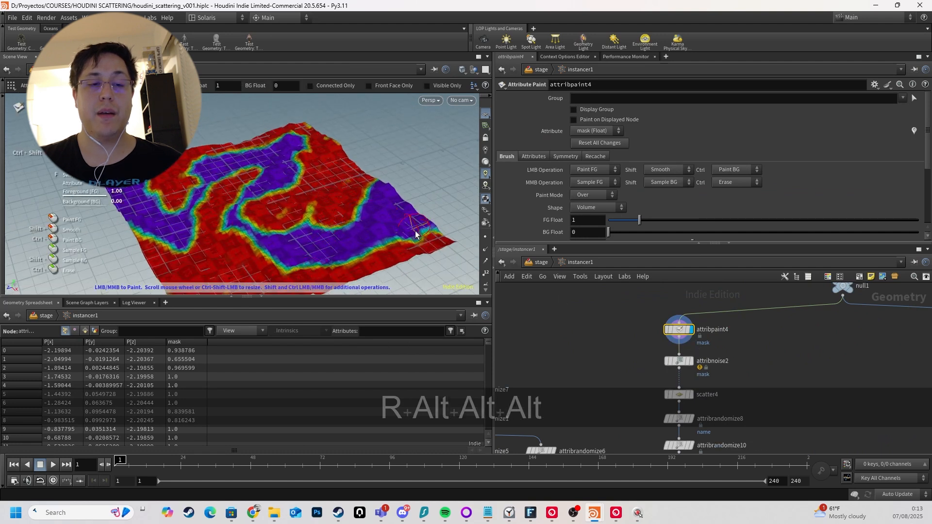
Undo the last paint stroke and the display change on attribpaint4.
key("ctrl+z")
left_click_drag(407, 234, 464, 241, "alt")
key("ctrl+z")
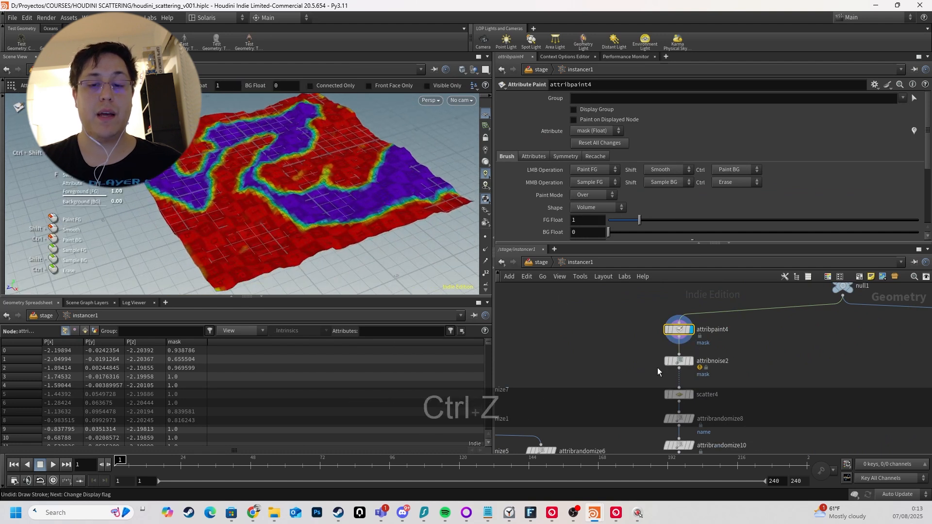
key("ctrl+z")
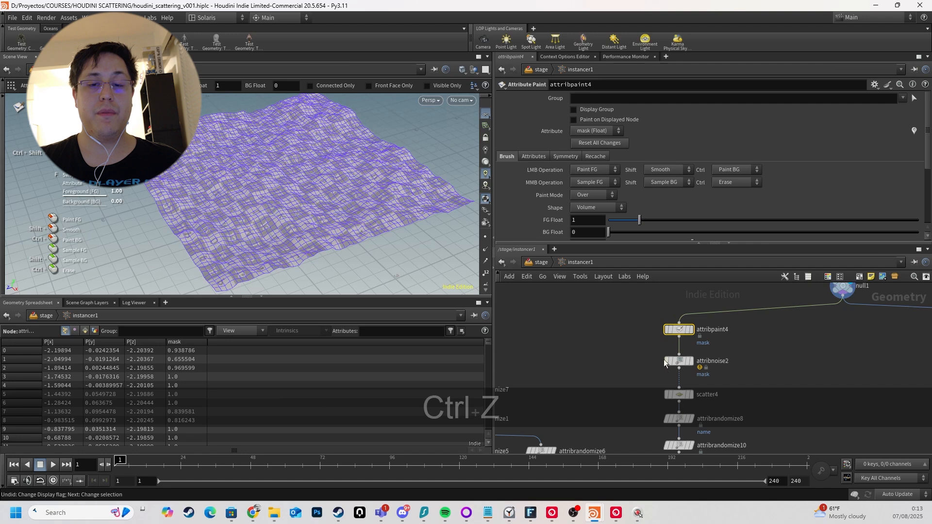
Display the attribnoise2 node and turn on visualization of its mask attribute from the node information.
key("r")
mouse_move(342, 258)
left_mouse_down("alt")
mouse_move(365, 235)
mouse_move(456, 281)
left_mouse_up("alt")
key("r")
left_click(682, 362)
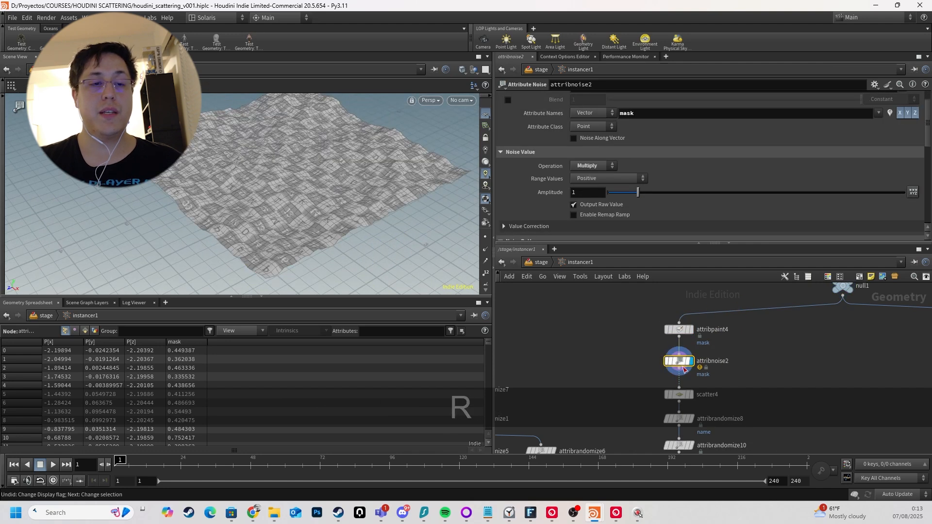
left_click(660, 361)
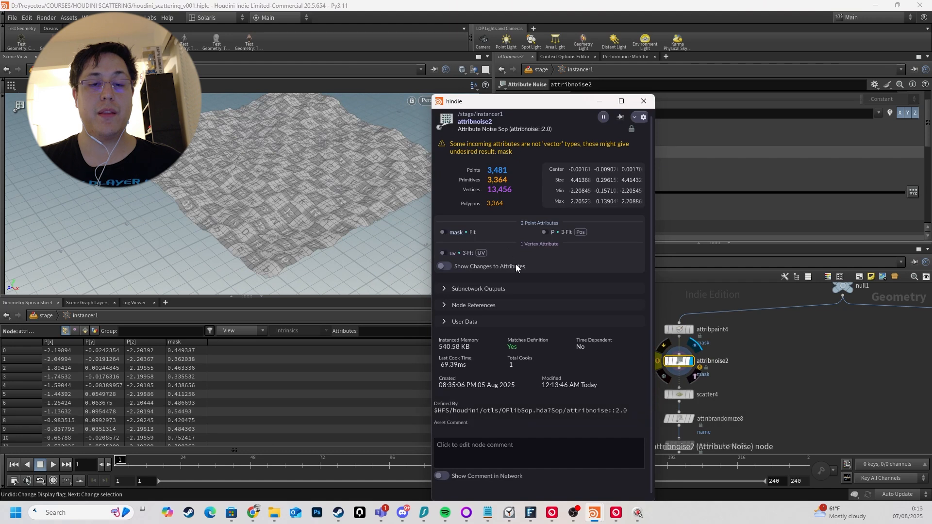
left_click(443, 233)
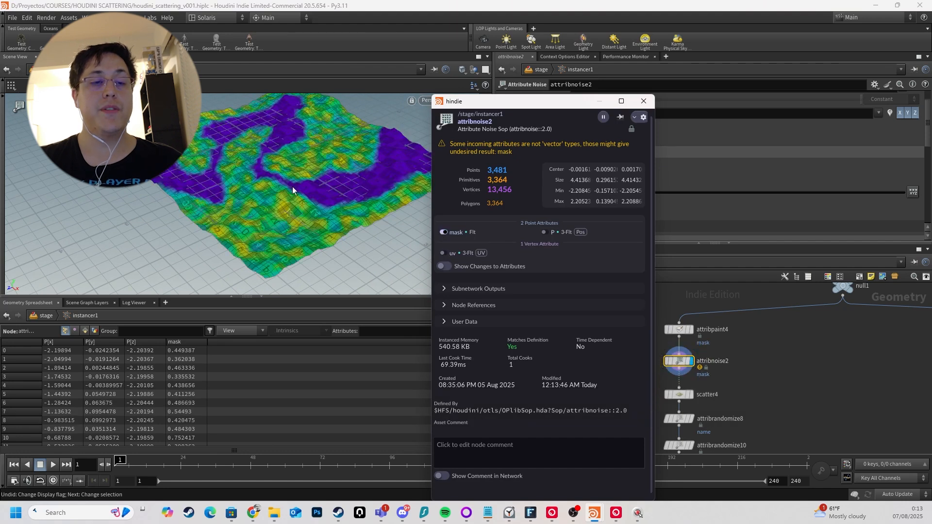
left_click(644, 101)
Display the scatter4 node and examine the points distributed by the noisy mask.
scroll(818, 388, "down", 3)
middle_click_drag(818, 389, 797, 330)
scroll(767, 335, "up", 4)
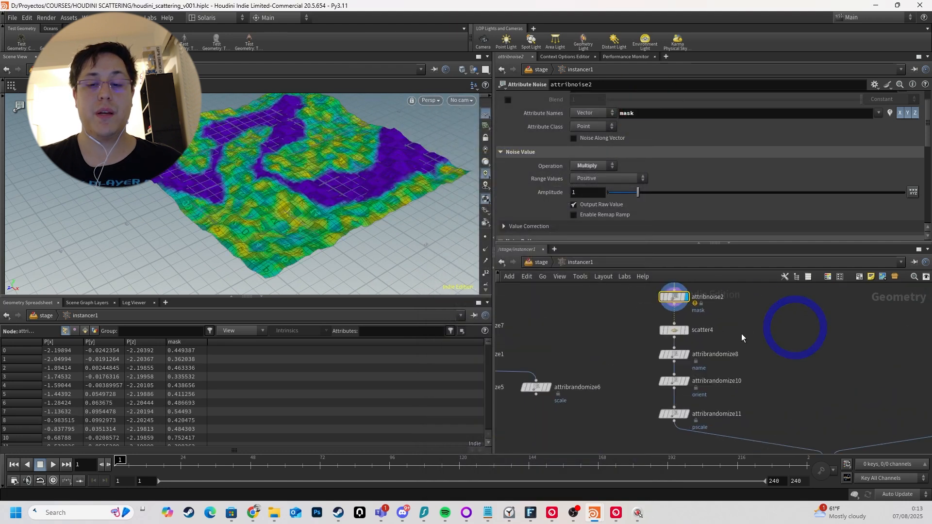
left_click(675, 330)
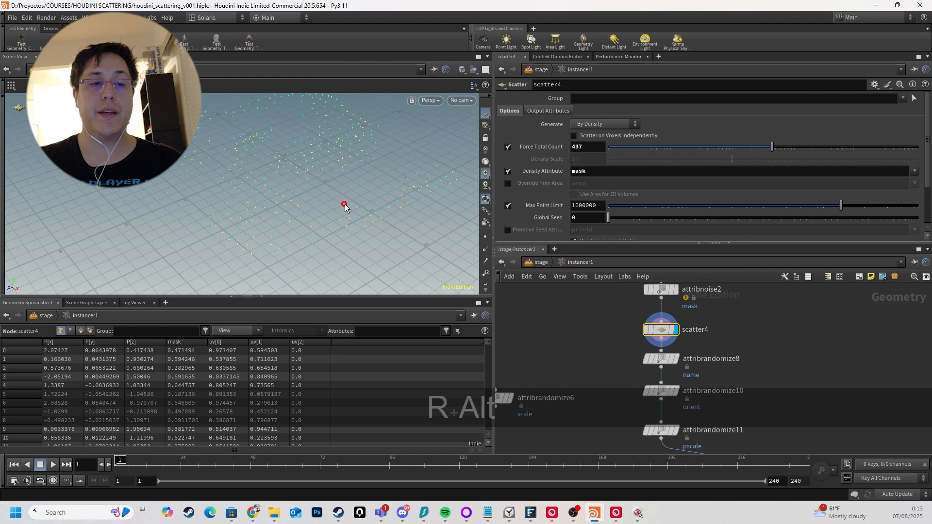
mouse_move(344, 205)
left_mouse_down("alt")
mouse_move(348, 188)
mouse_move(351, 205)
left_mouse_up("alt")
Display the attribrandomize8 node and review its Wild_Grass name values.
scroll(804, 333, "down", 2)
middle_click_drag(704, 351, 647, 326)
scroll(646, 326, "up", 4)
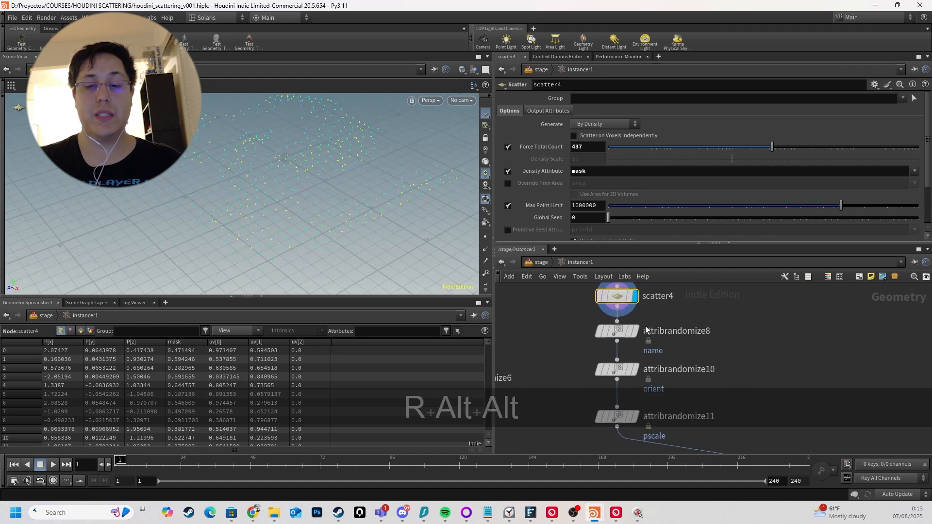
left_click(616, 330)
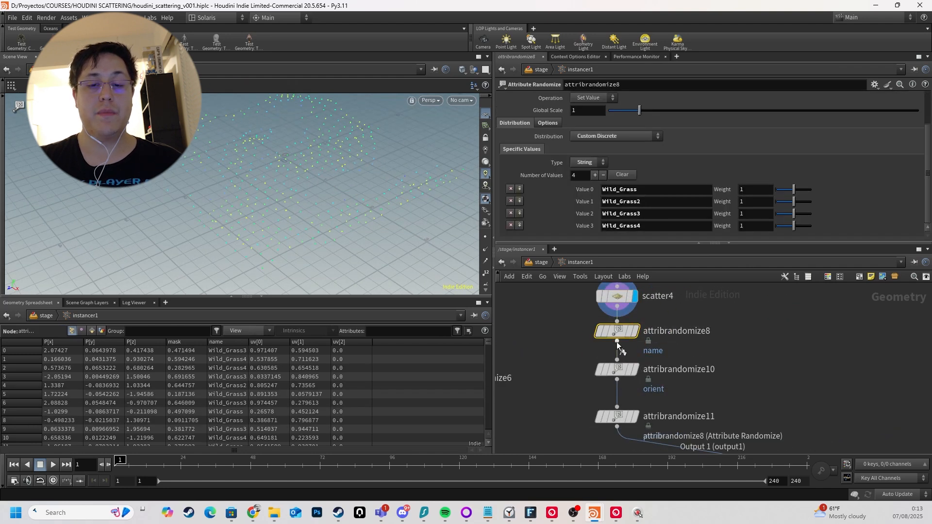
key("r")
left_click_drag(346, 204, 346, 189, "alt")
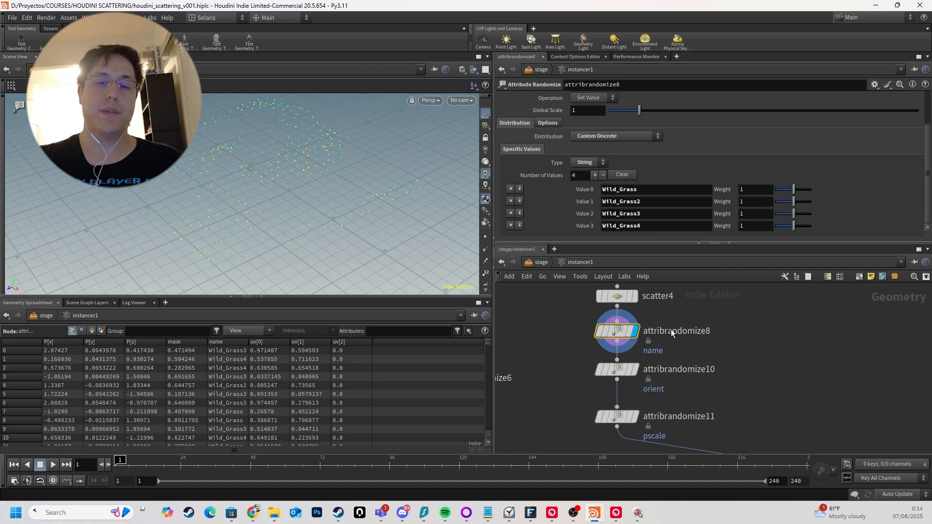
left_click(651, 198)
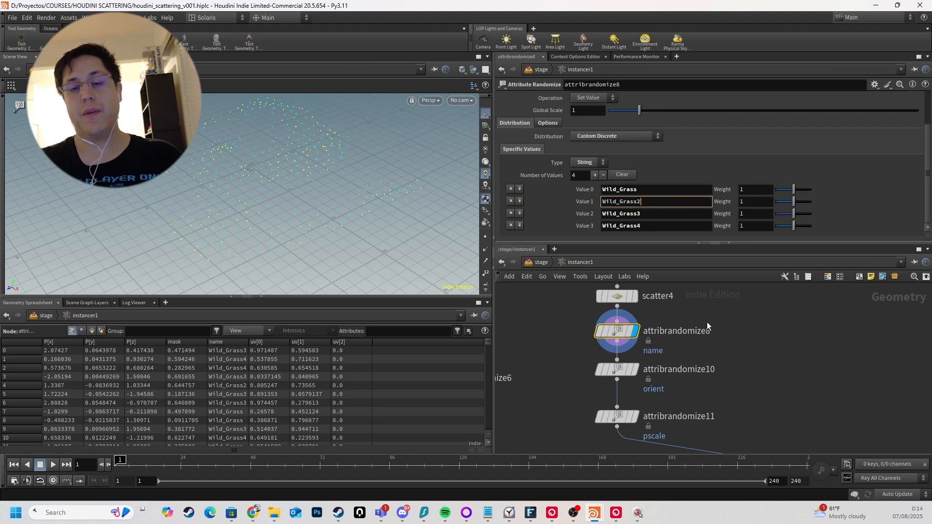
Display attribrandomize10 and attribrandomize11 in turn, reviewing the orient range and the pscale custom ramp.
left_click(606, 366)
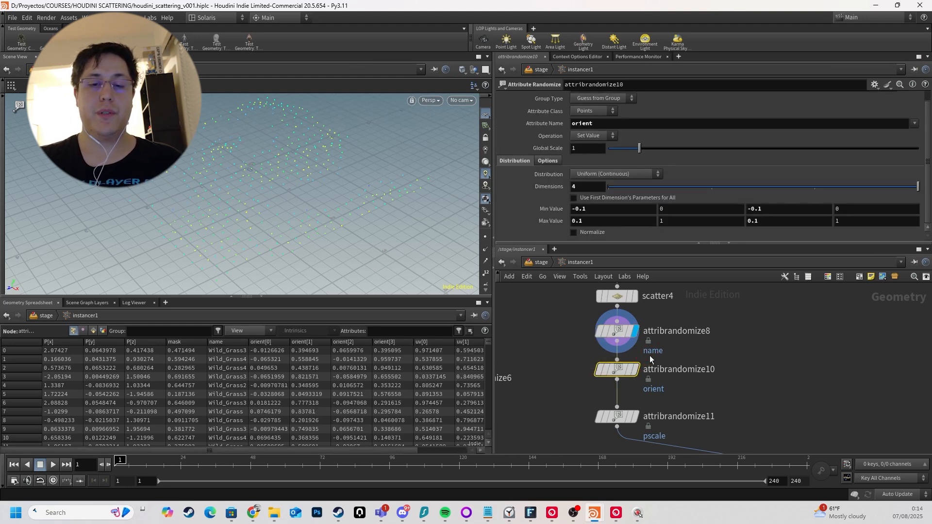
key("r")
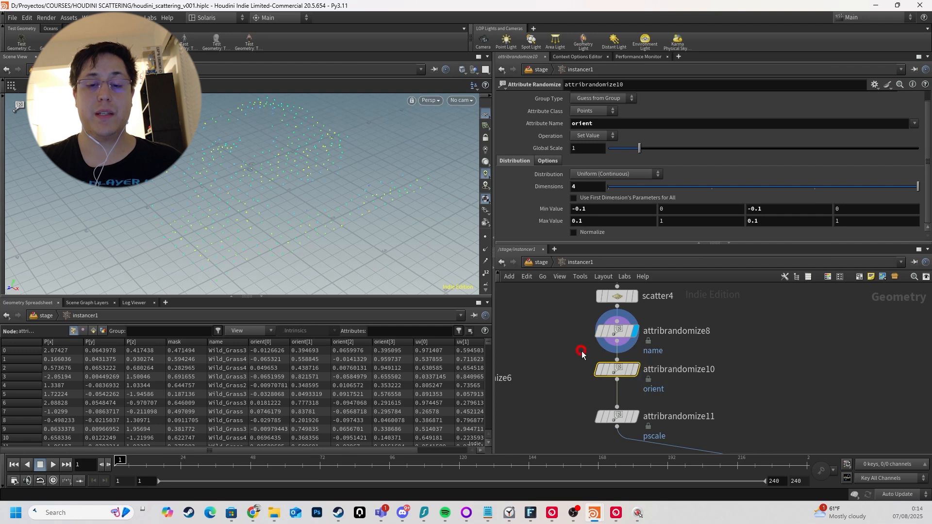
middle_click_drag(723, 401, 703, 370)
left_click(602, 386)
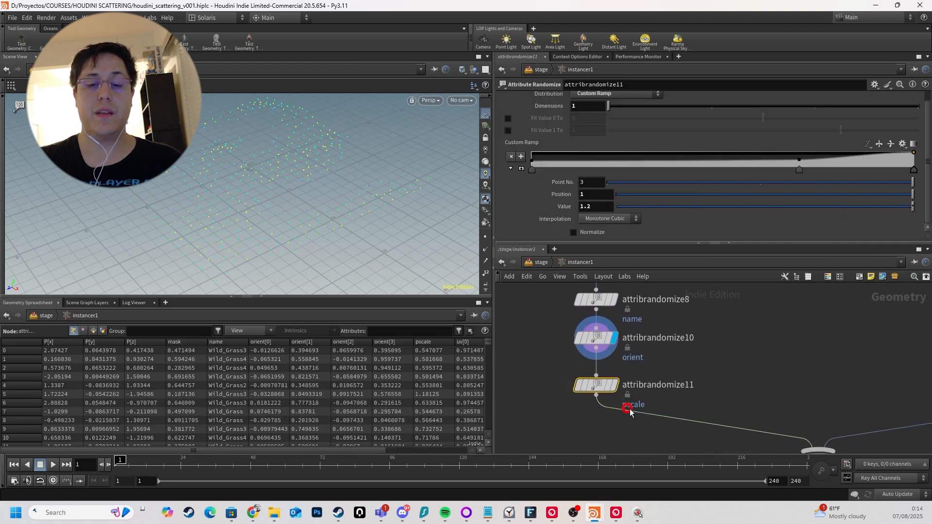
key("r")
Template the lopimport1 node so its instances appear in the viewport alongside the displayed points.
scroll(658, 388, "down", 2)
scroll(658, 388, "down", 4)
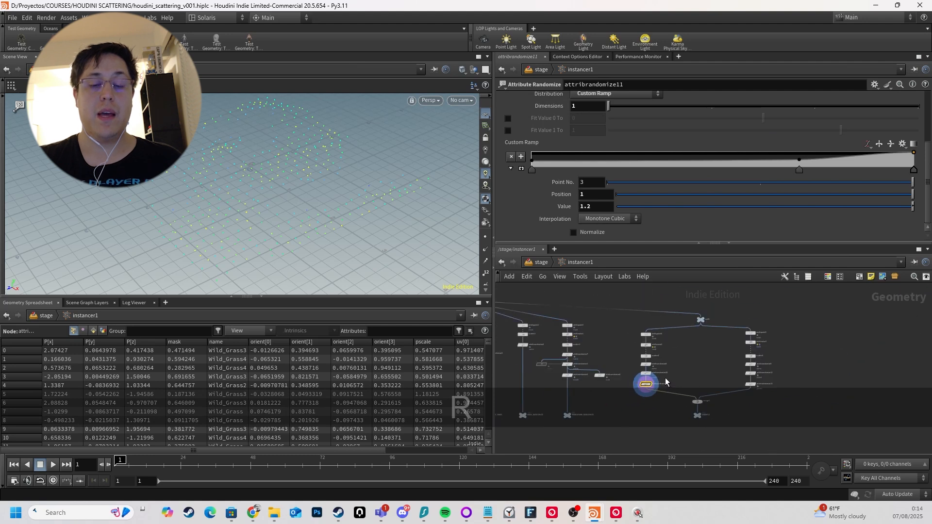
scroll(560, 365, "up", 5)
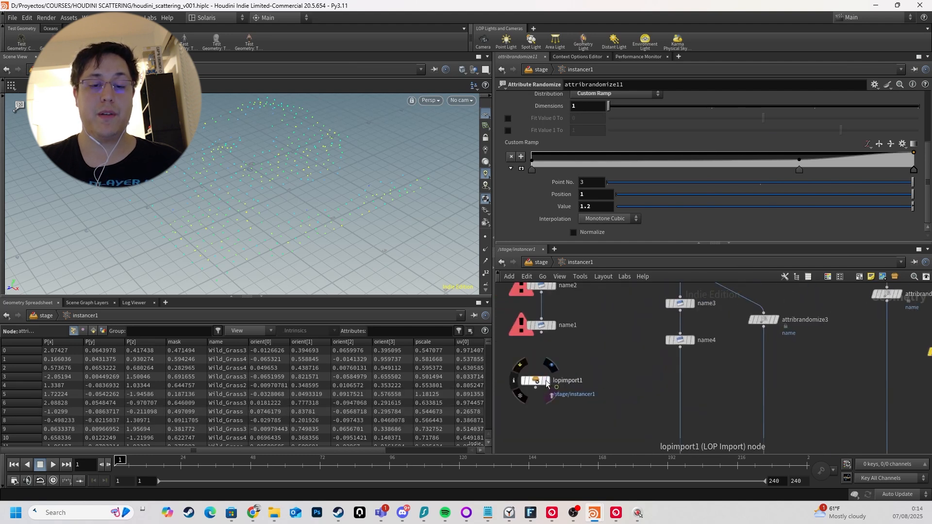
left_click(546, 381)
left_click_drag(335, 269, 311, 147, "alt")
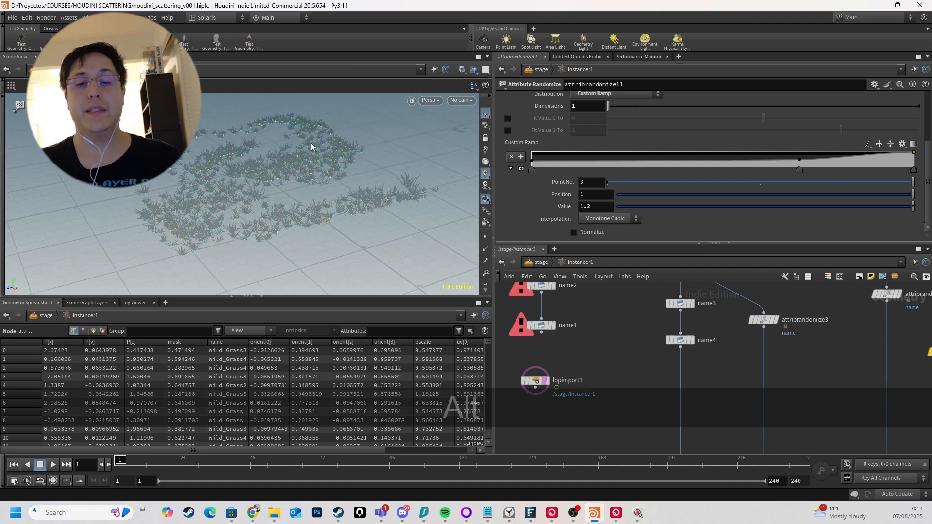
Display the attribpaint5 node in the rock branch and view its painted mask.
scroll(869, 328, "down", 6)
middle_click_drag(892, 355, 680, 383)
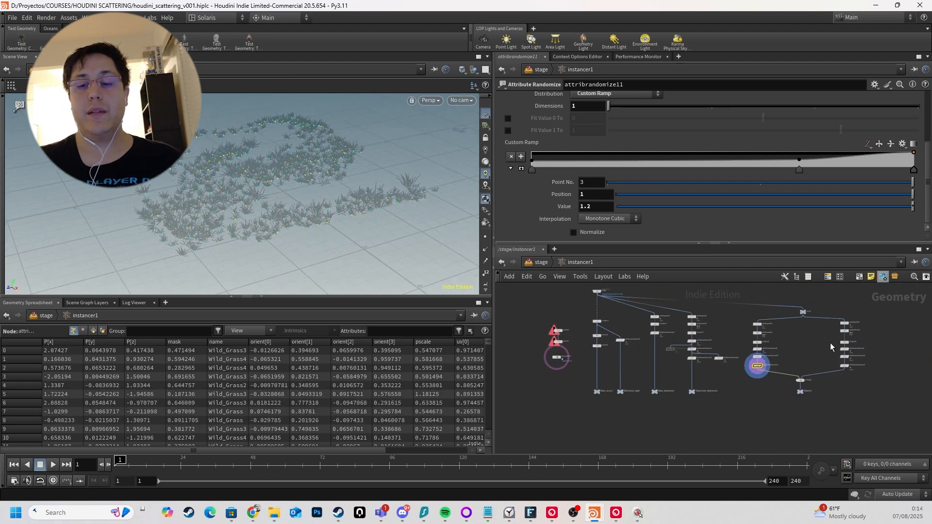
scroll(832, 343, "up", 2)
middle_click_drag(789, 346, 724, 363)
scroll(759, 347, "up", 5)
middle_click_drag(872, 327, 825, 349)
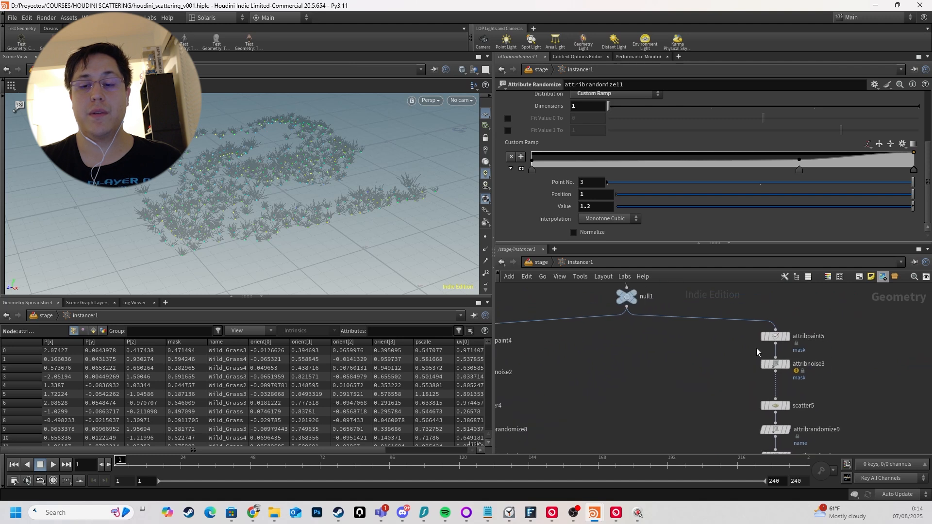
mouse_move(742, 343)
left_mouse_down()
mouse_move(799, 331)
mouse_move(801, 340)
left_mouse_up()
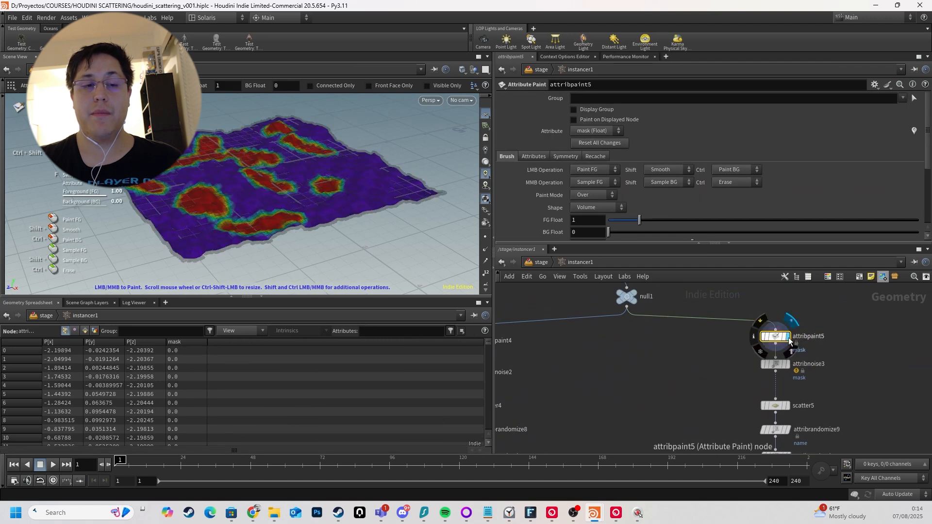
Display the attribnoise3 node and show its mask noise settings.
left_click(789, 368)
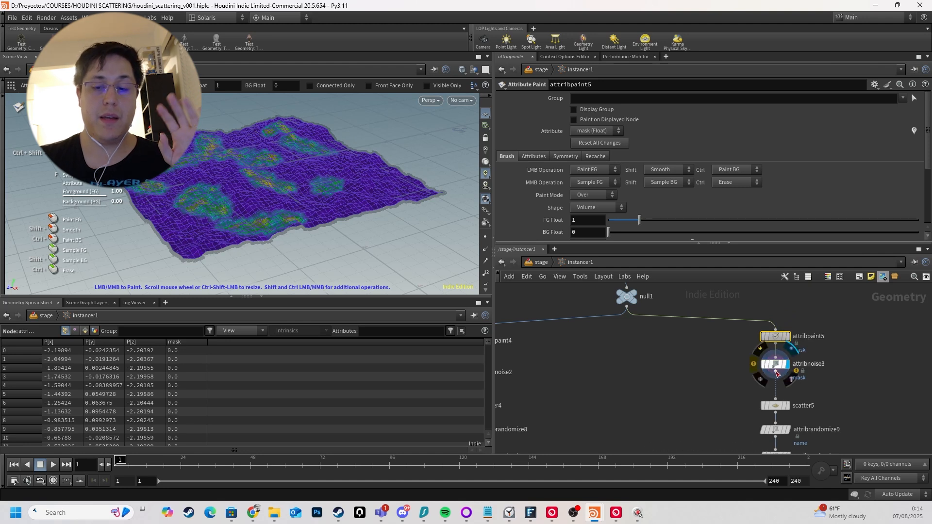
middle_click_drag(826, 398, 818, 379)
left_click_drag(743, 361, 793, 345)
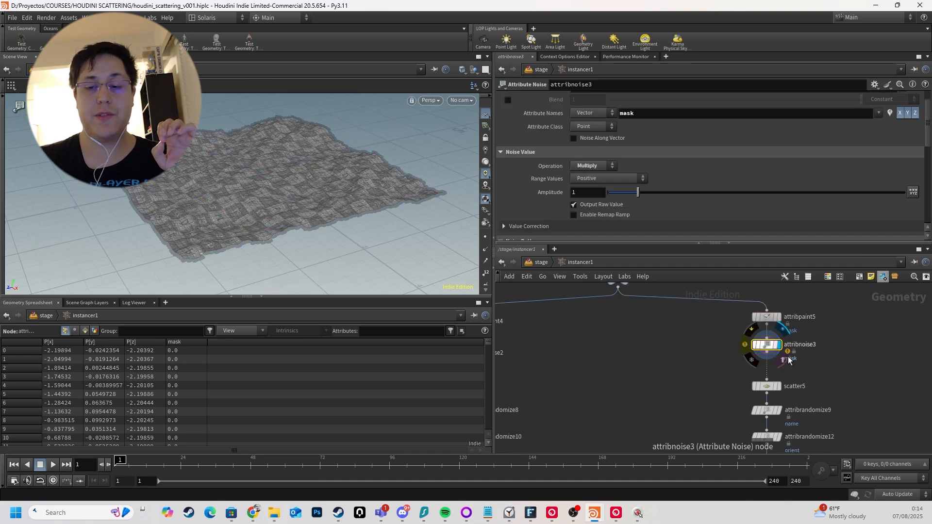
Step the display down the rock branch from scatter5 to attribrandomize12, reviewing the Small_Rocks name values and orient range.
middle_click_drag(791, 397, 791, 337)
left_click(782, 330)
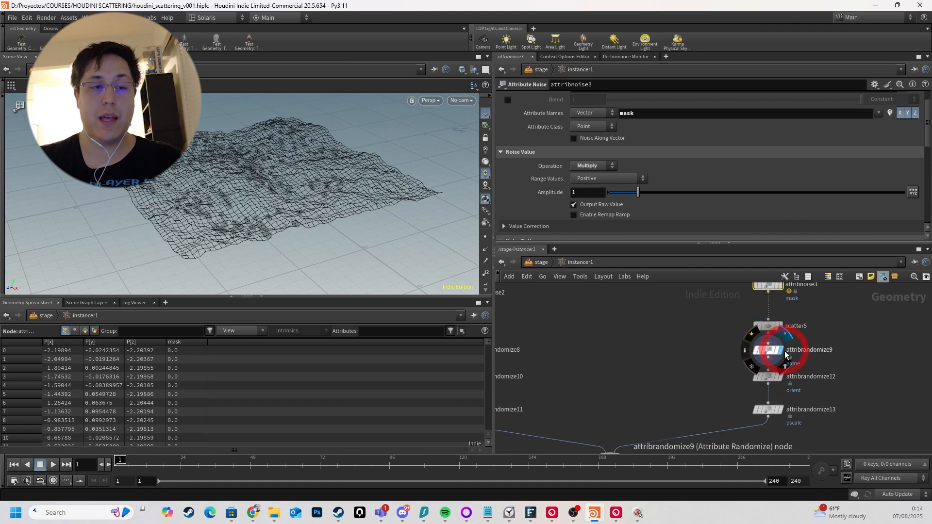
scroll(811, 358, "up", 1)
left_click_drag(813, 349, 764, 360)
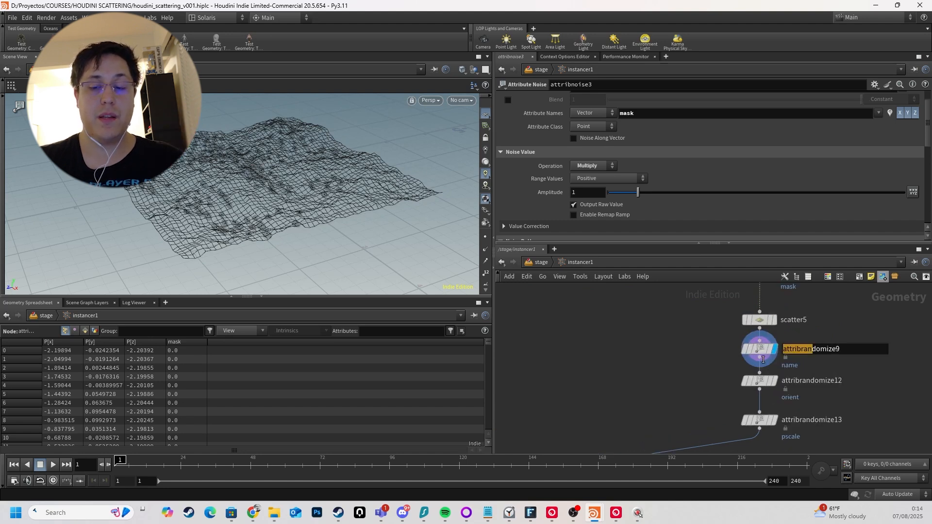
left_click(772, 346)
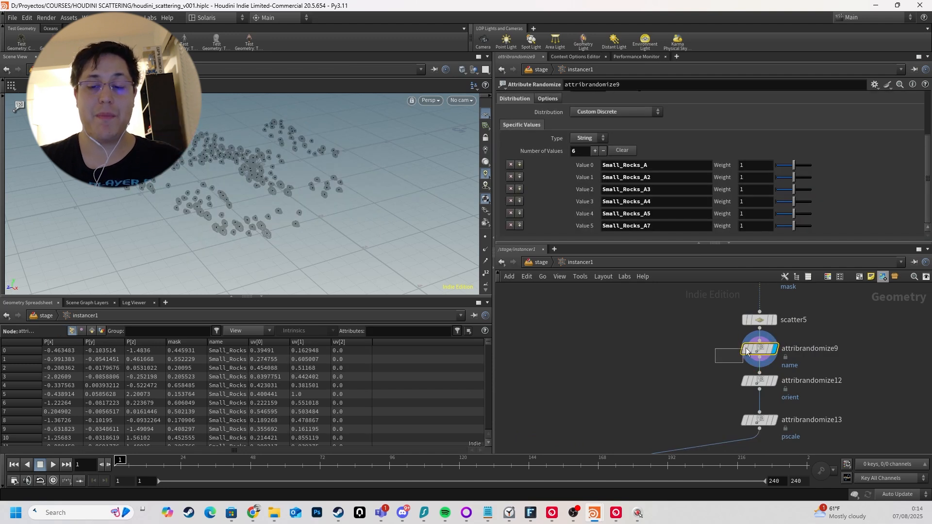
left_click(772, 381)
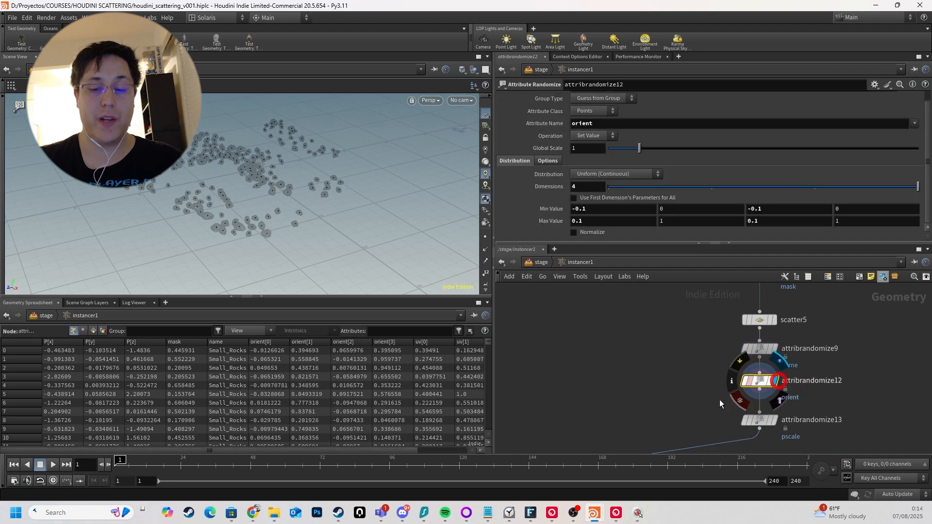
left_click(791, 404)
Display the merge1 node to view the combined grass and rock scatter, toggling wireframe shading and back.
middle_click_drag(681, 380, 835, 298)
left_click(728, 382)
left_click(754, 382)
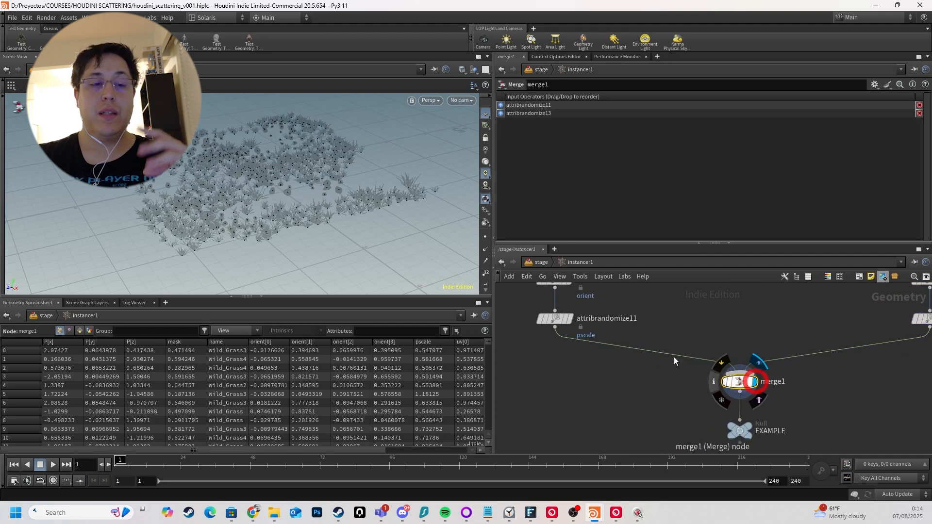
mouse_move(259, 175)
left_mouse_down("alt")
mouse_move(240, 204)
mouse_move(235, 243)
mouse_move(258, 190)
mouse_move(264, 219)
mouse_move(251, 166)
left_mouse_up("alt")
key("alt+w")
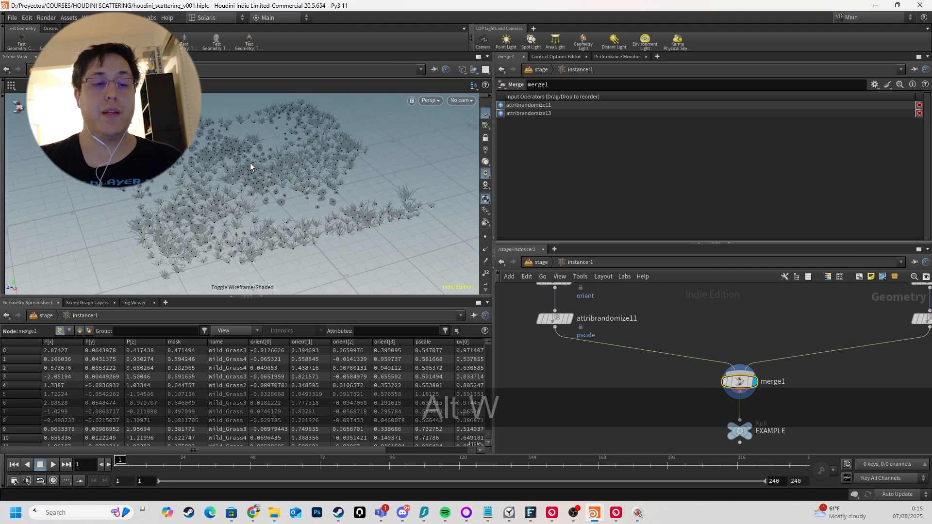
key("alt+w")
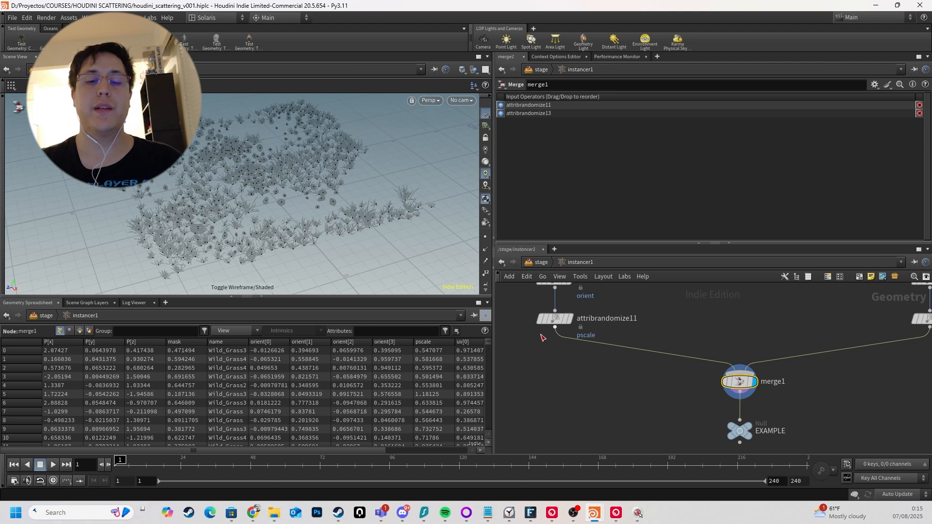
Display the attribrandomize10 node in the grass branch and review its orient minimum and maximum values.
middle_click_drag(653, 315, 681, 392)
scroll(681, 392, "up", 1)
left_click(563, 352)
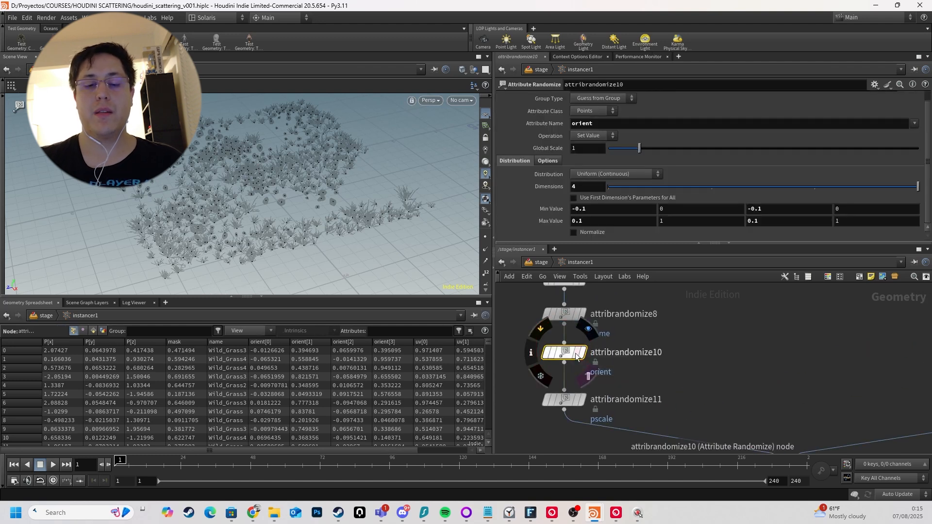
left_click(582, 352)
left_click_drag(382, 200, 509, 203, "alt")
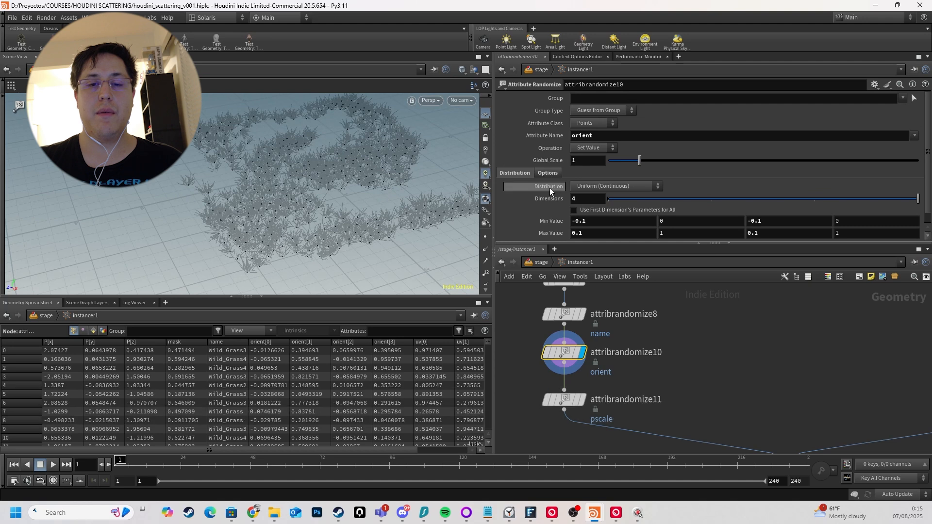
scroll(550, 188, "down", 1)
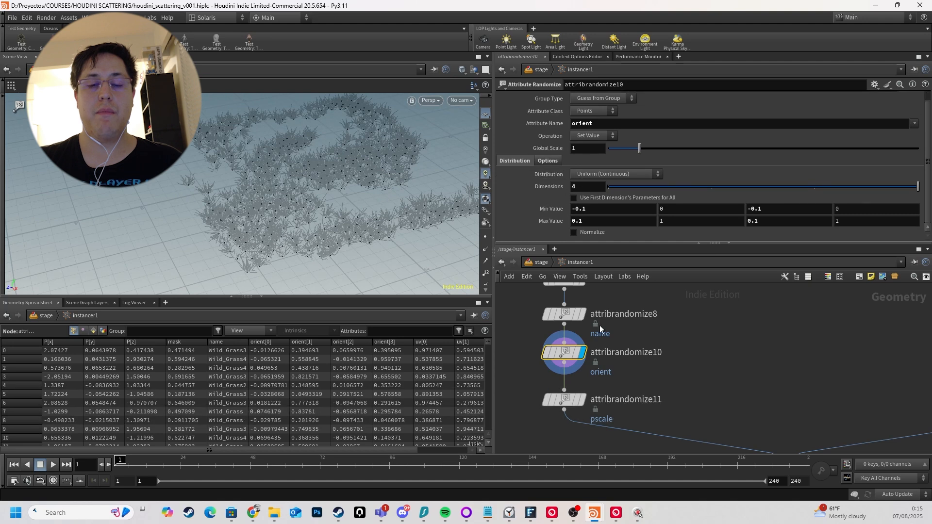
Display the attribrandomize11 node in the grass branch and review its custom pscale ramp.
scroll(622, 374, "down", 3)
left_click(590, 388)
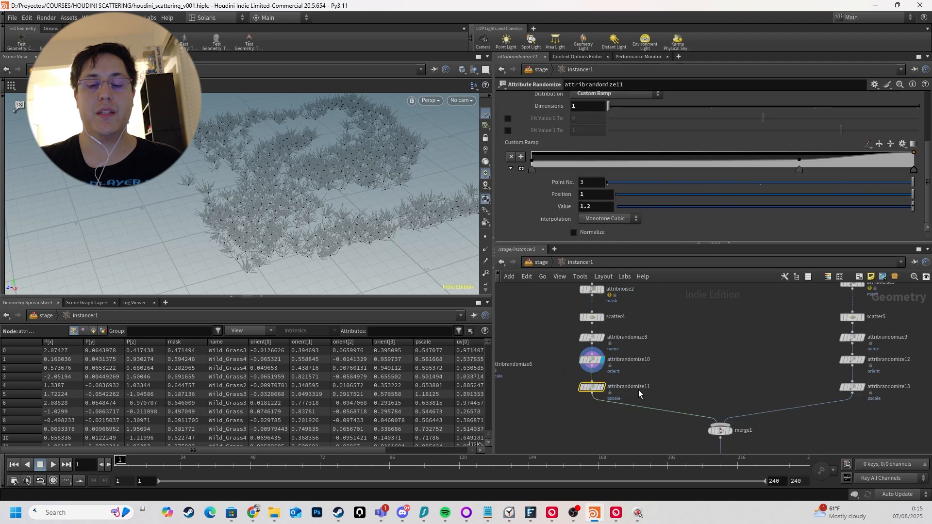
scroll(632, 401, "up", 3)
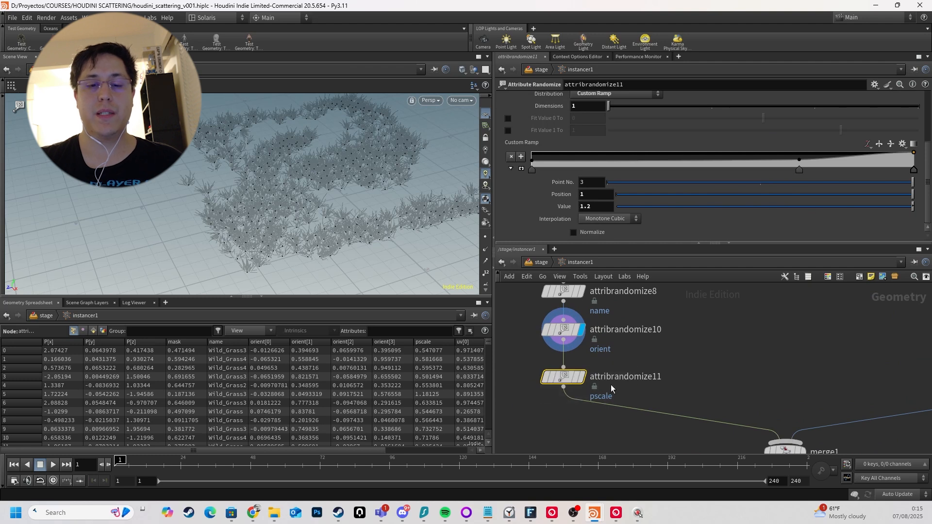
left_click(580, 378)
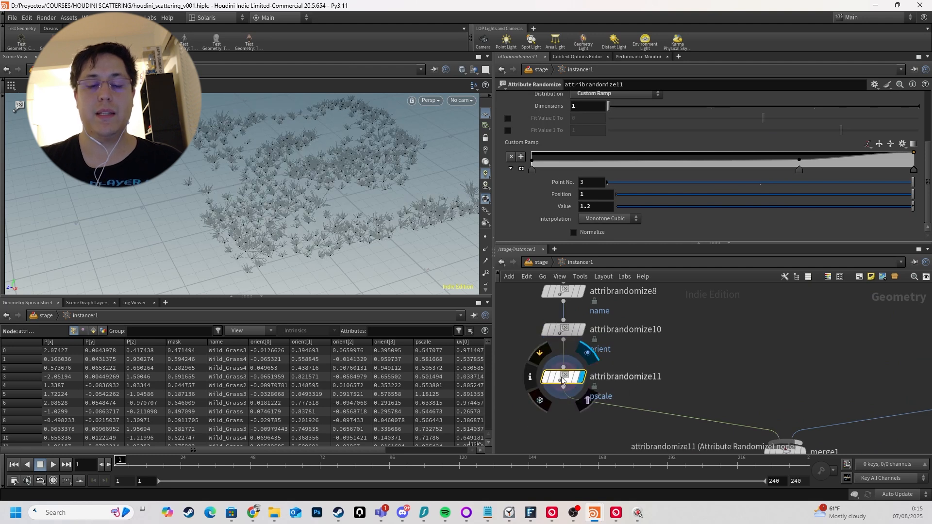
Duplicate the attribrandomize11 node as a parallel branch from attribrandomize10.
left_click_drag(562, 381, 705, 382, "alt")
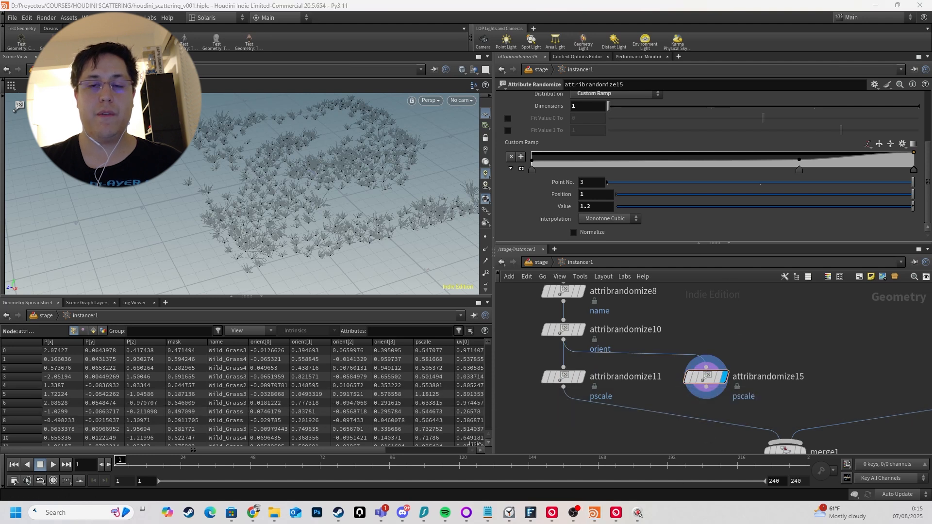
left_click(815, 305)
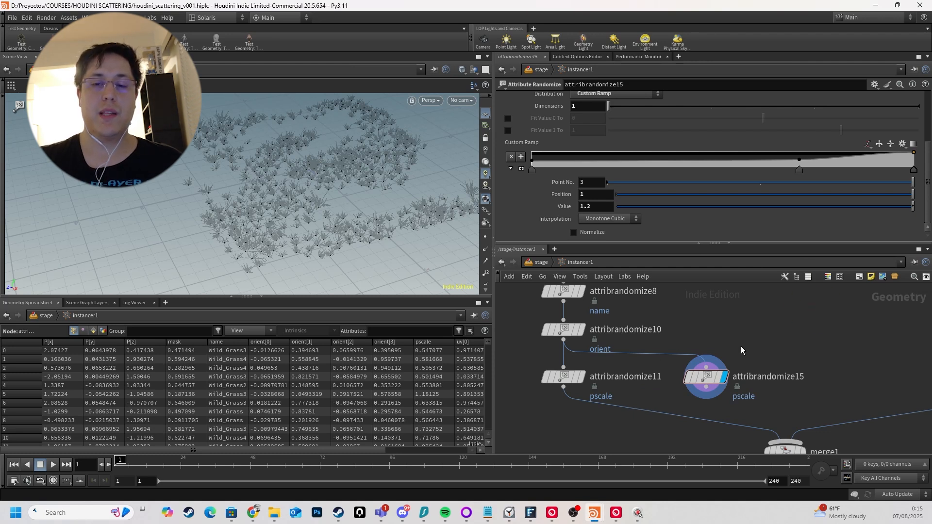
left_click(766, 335)
In Snipping Tool, sketch a straight rising red line on the screenshot with marks near its low and high ends.
key("ctrl+z")
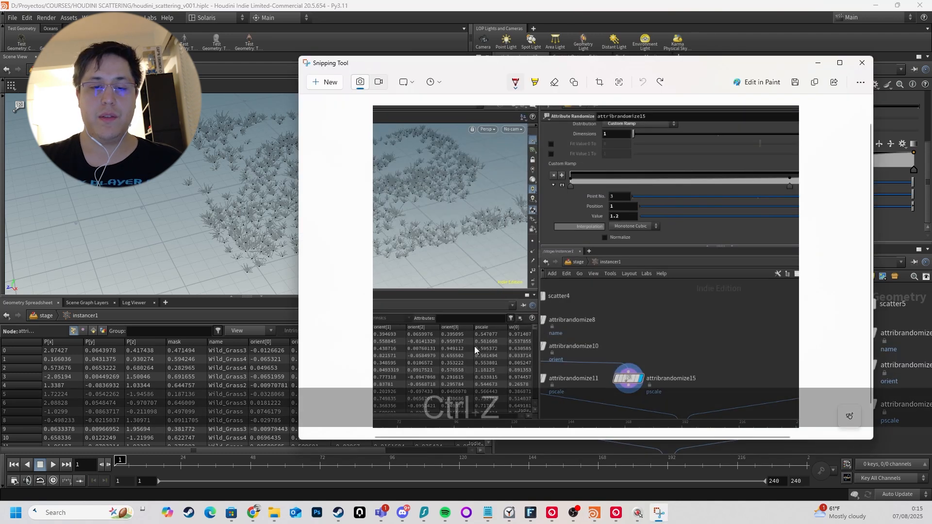
left_click_drag(474, 346, 589, 251)
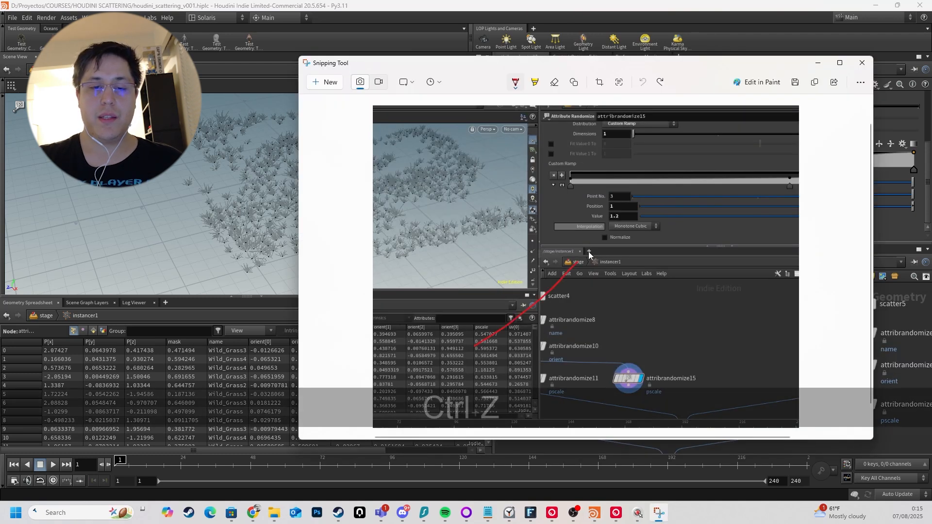
mouse_move(450, 339)
left_mouse_down()
mouse_move(462, 351)
mouse_move(453, 342)
left_mouse_up()
left_click(748, 135)
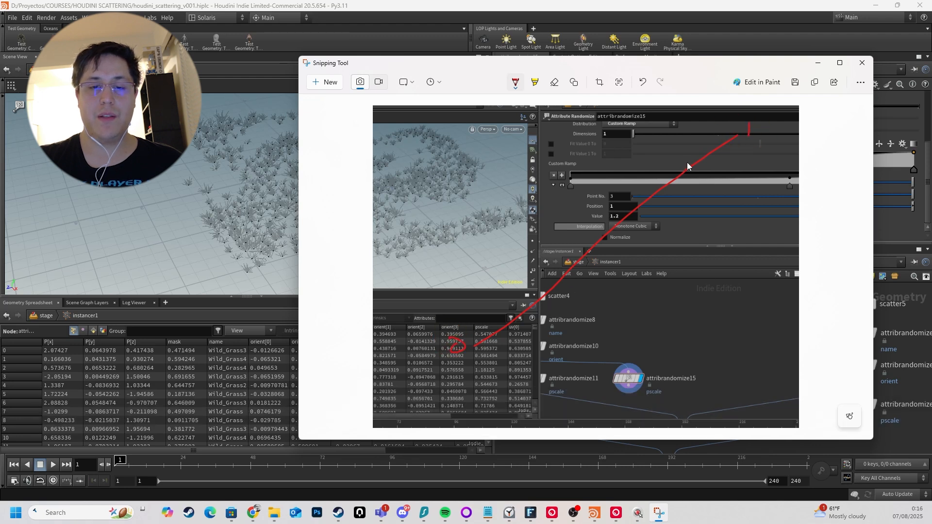
Erase the straight line, draw a red curve that starts flat and rises steeply, and close Snipping Tool.
left_click(557, 84)
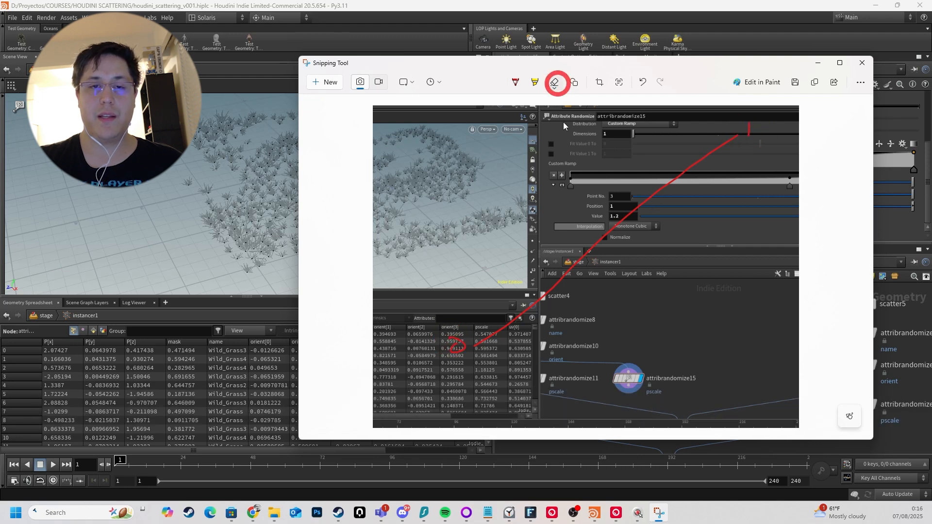
left_click(507, 322)
left_click(516, 84)
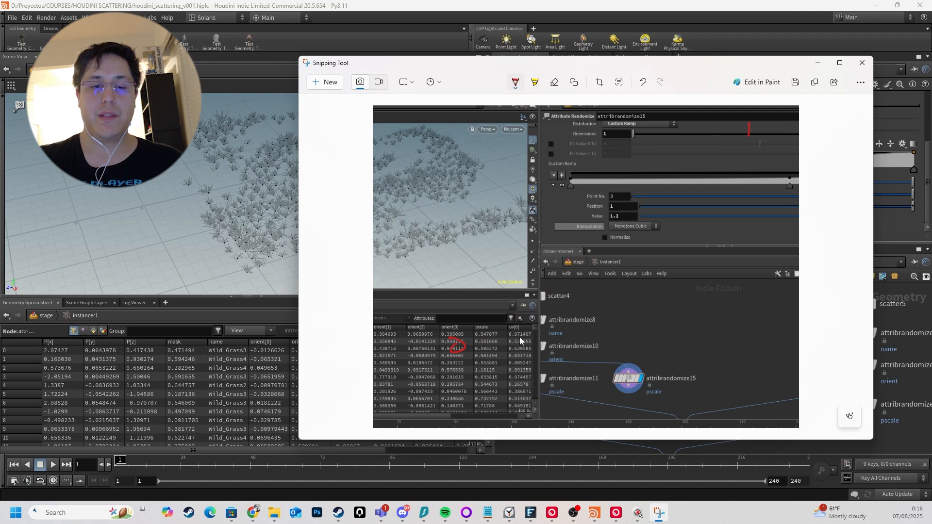
left_click_drag(478, 328, 528, 328)
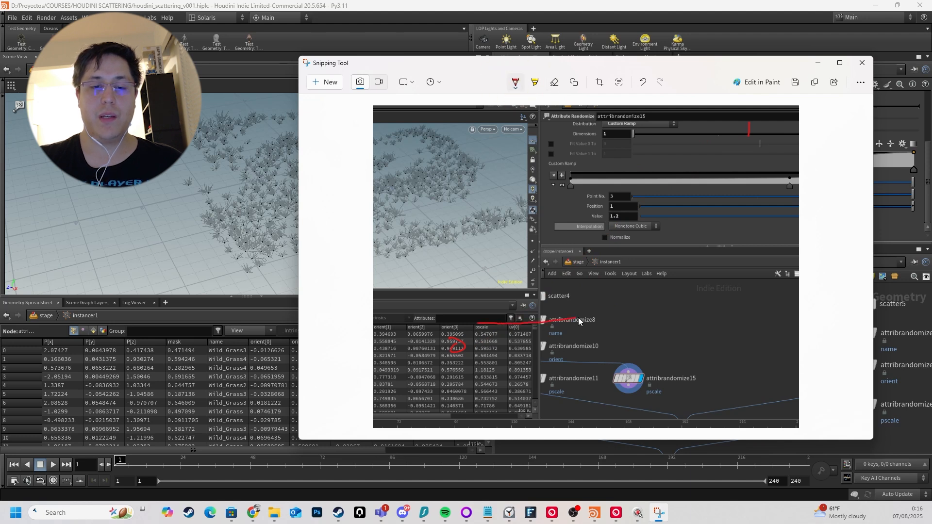
left_click_drag(692, 181, 699, 163)
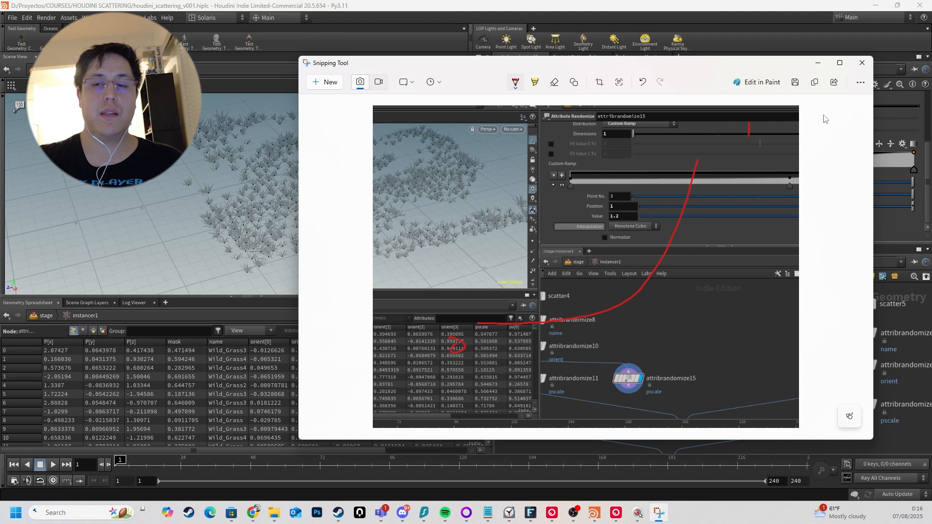
left_click(862, 63)
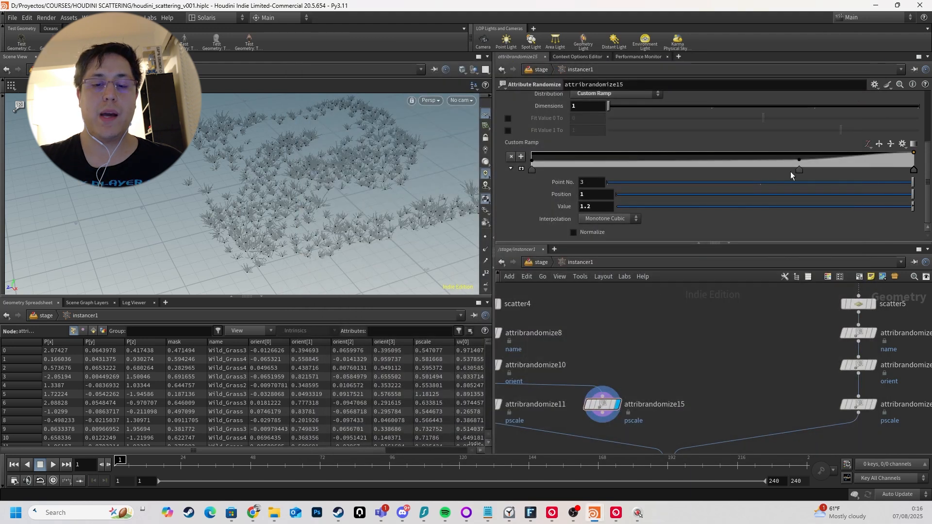
Delete the duplicated attribrandomize15 node beside attribrandomize11.
scroll(595, 343, "down", 1)
middle_click_drag(595, 343, 696, 323)
scroll(709, 330, "up", 1)
scroll(777, 341, "down", 4)
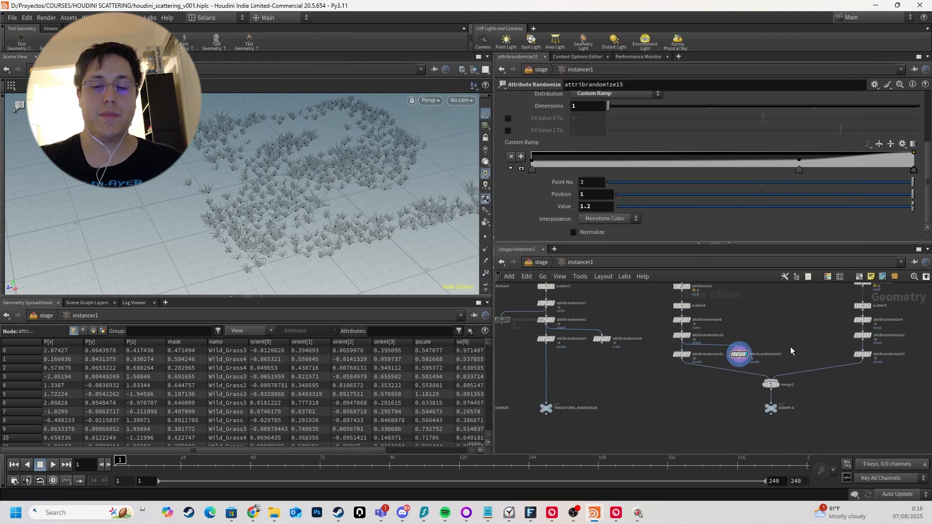
scroll(790, 347, "up", 5)
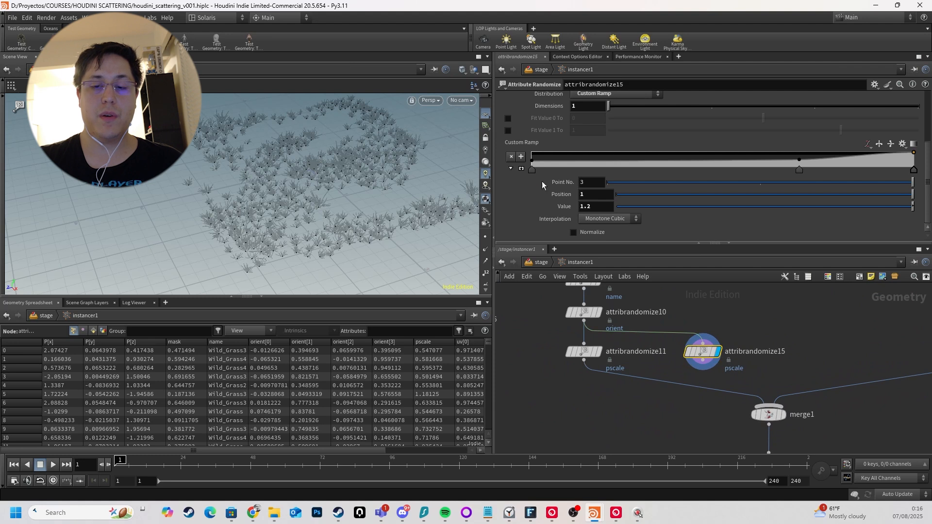
key("Delete")
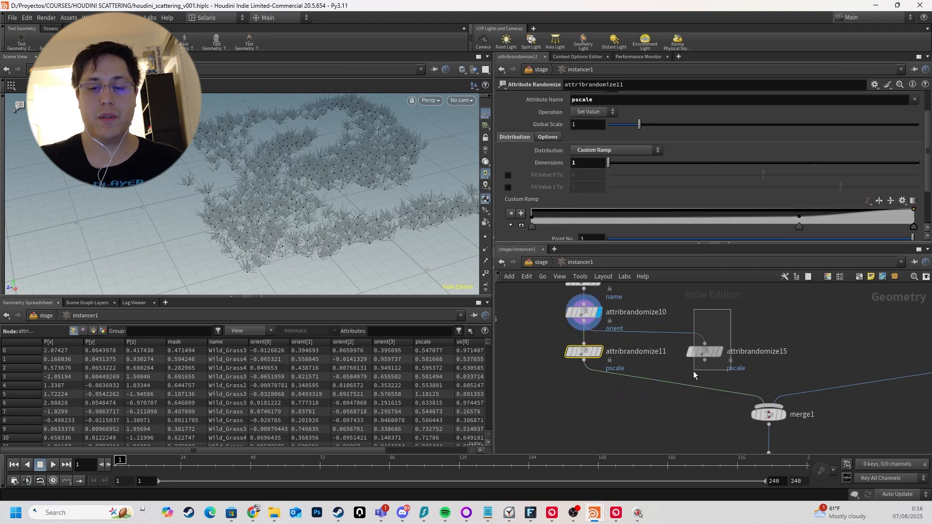
Add a new Attribute Randomize node branching from the output of attribrandomize10 and place it beside attribrandomize11.
left_click(585, 331)
key("Tab")
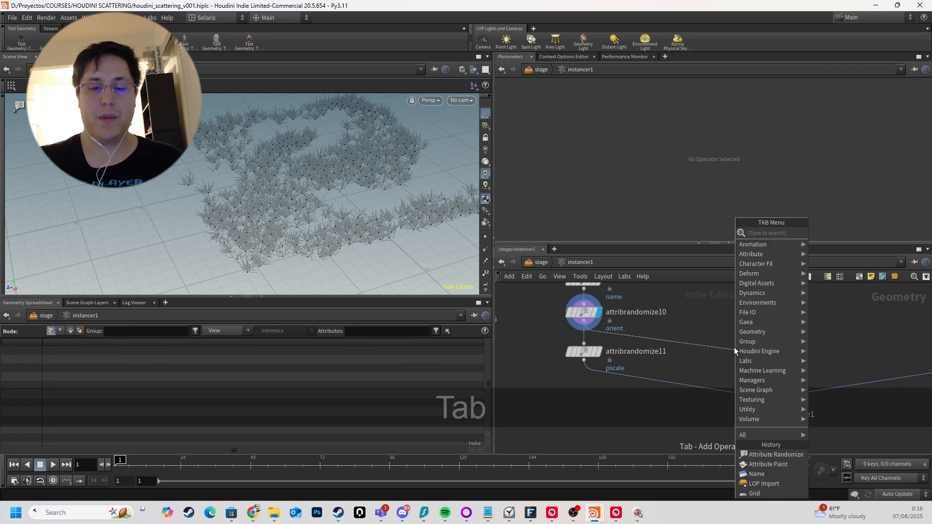
type("at")
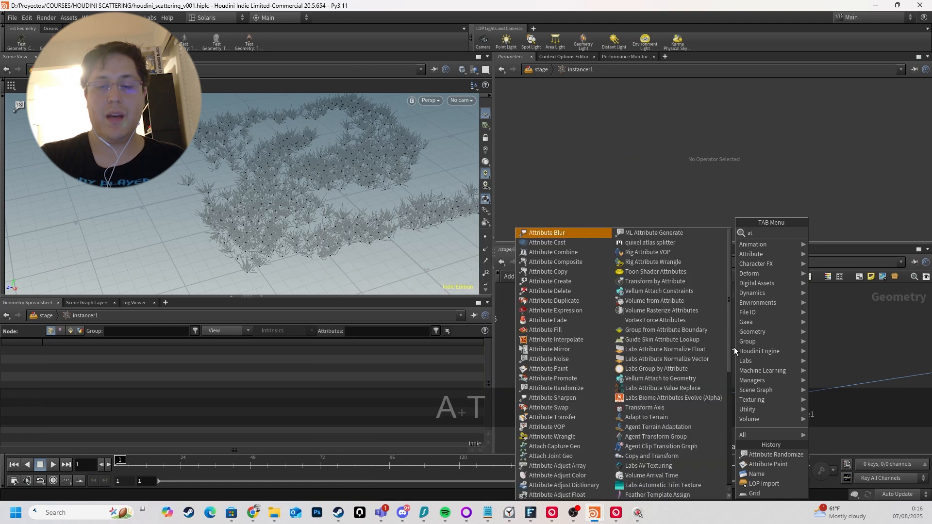
type("tribute ram")
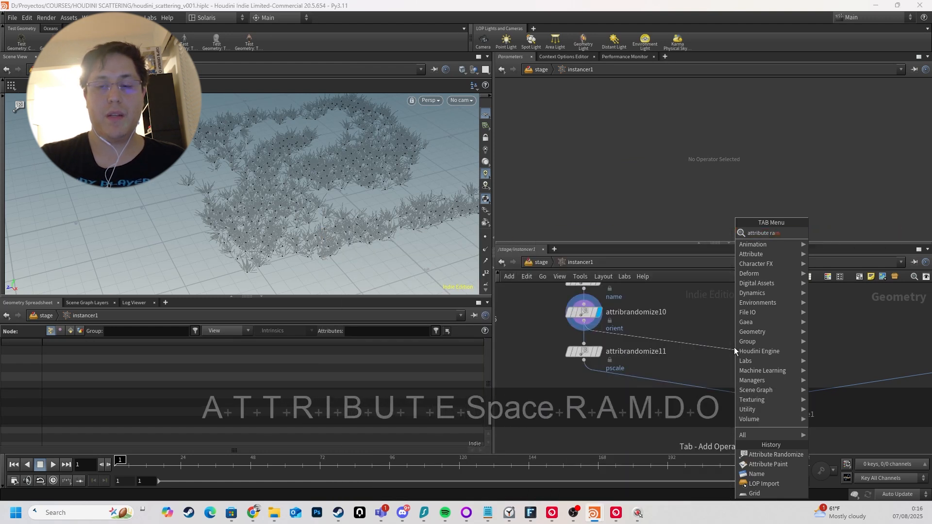
type("dom")
key("Return")
left_click(734, 349)
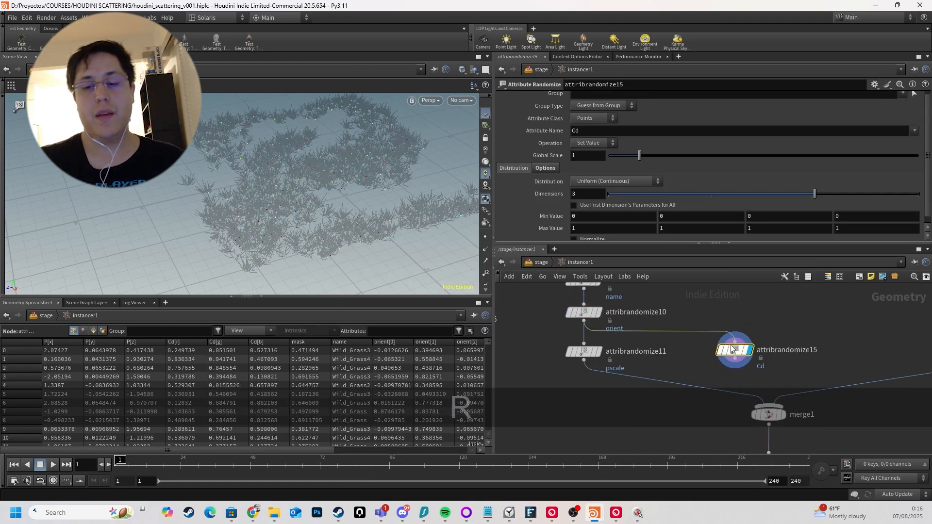
Set the new node's attribute name to pscale and its distribution to Custom Ramp.
scroll(611, 179, "down", 1)
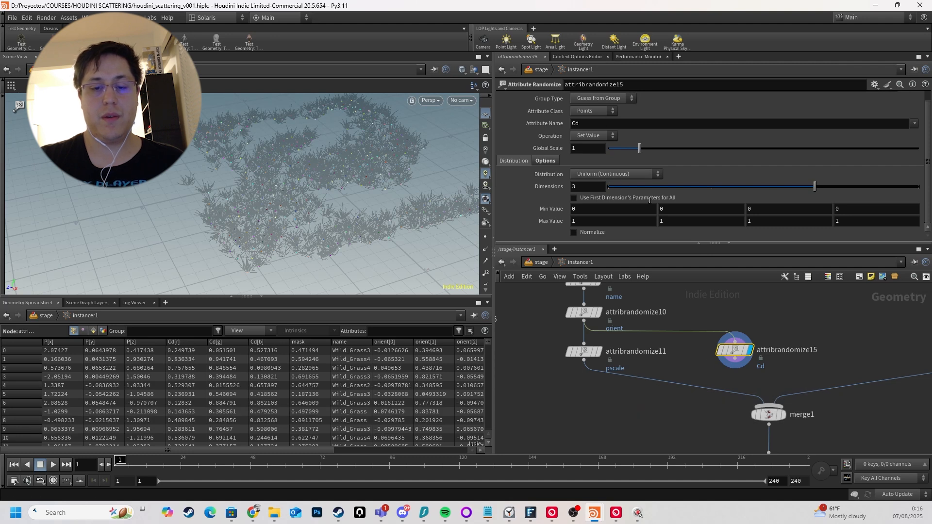
double_click(595, 122)
type("pscale")
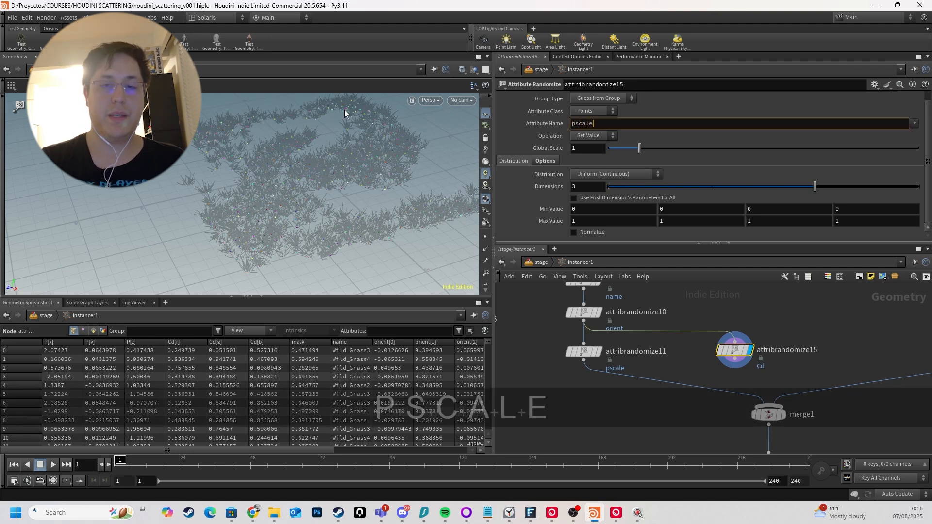
key("Return")
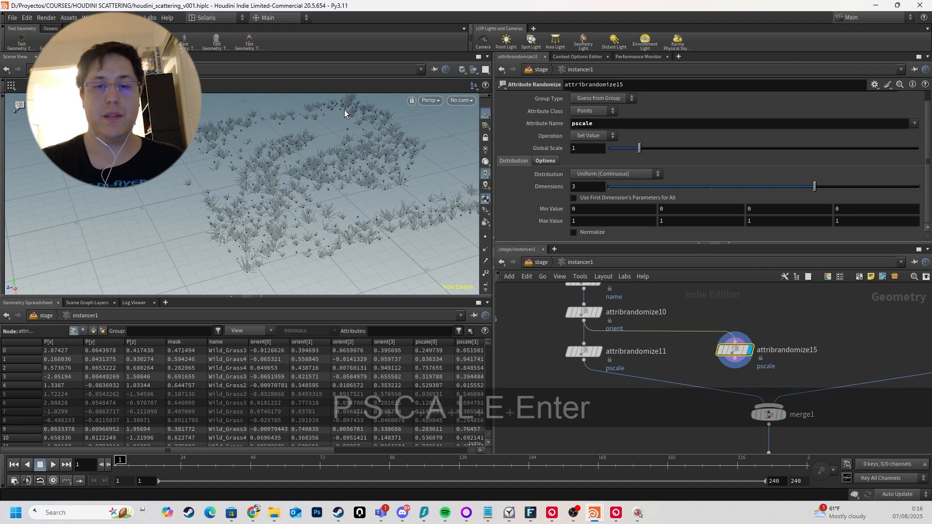
double_click(592, 211)
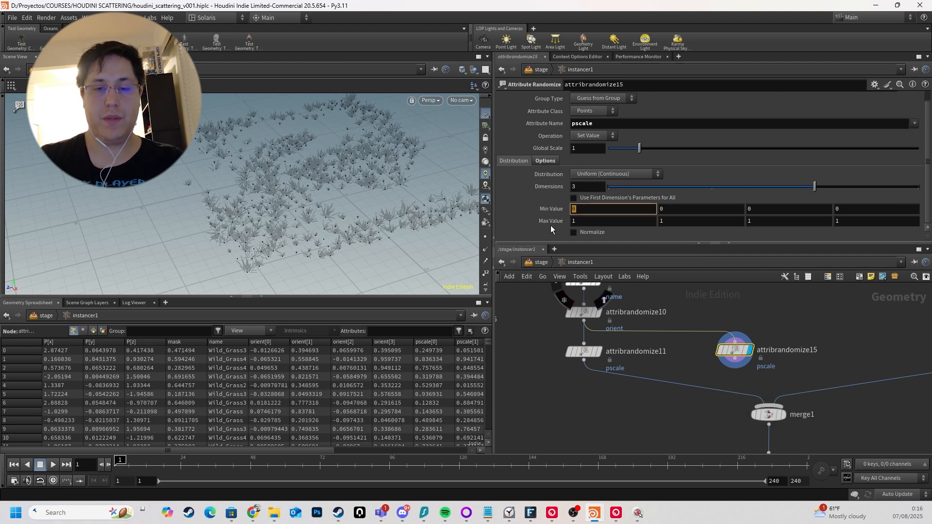
left_click(584, 176)
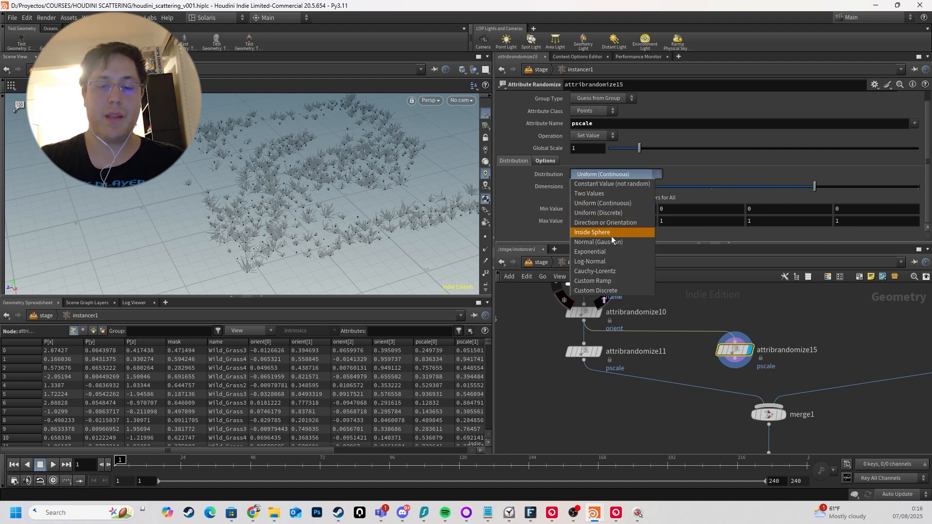
left_click(611, 281)
scroll(540, 195, "down", 5)
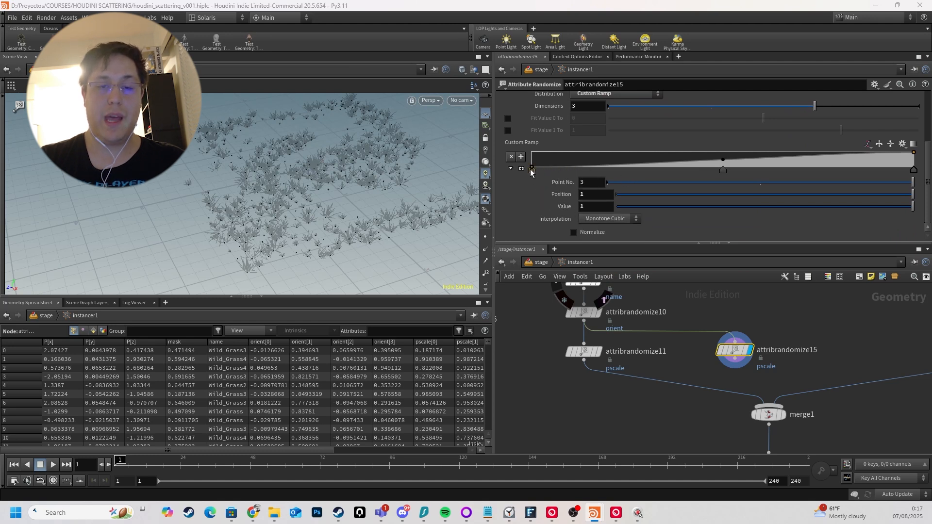
Set the ramp's first point value to 0.3 and move the middle point to position 0.852.
left_click(531, 169)
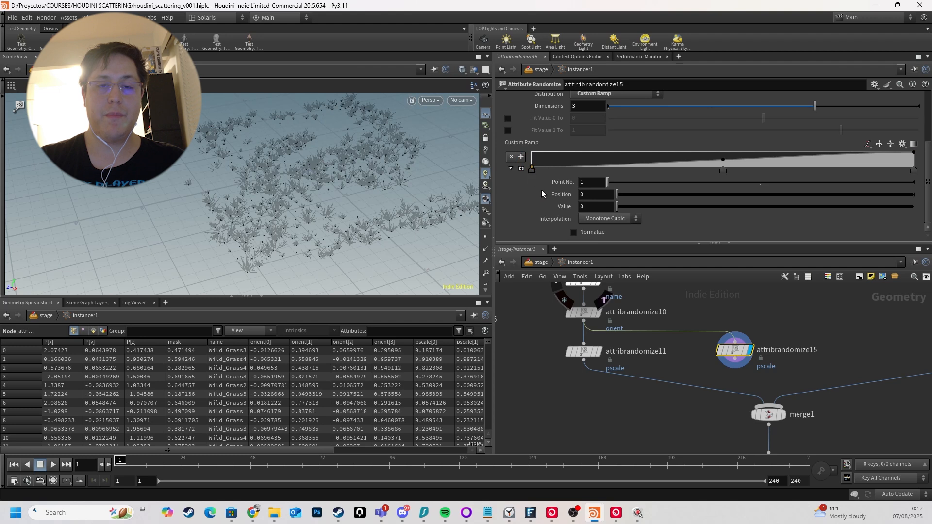
left_click(585, 207)
type(".3")
key("Return")
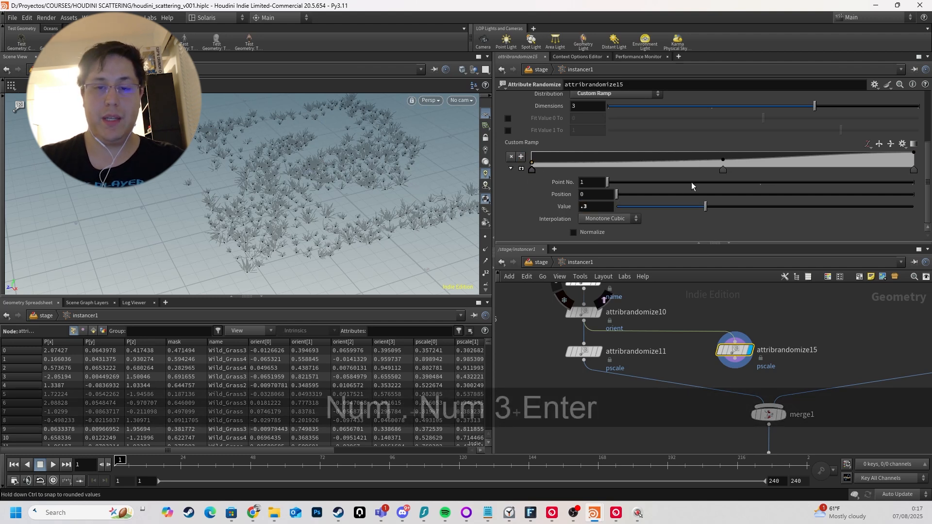
left_click(723, 163)
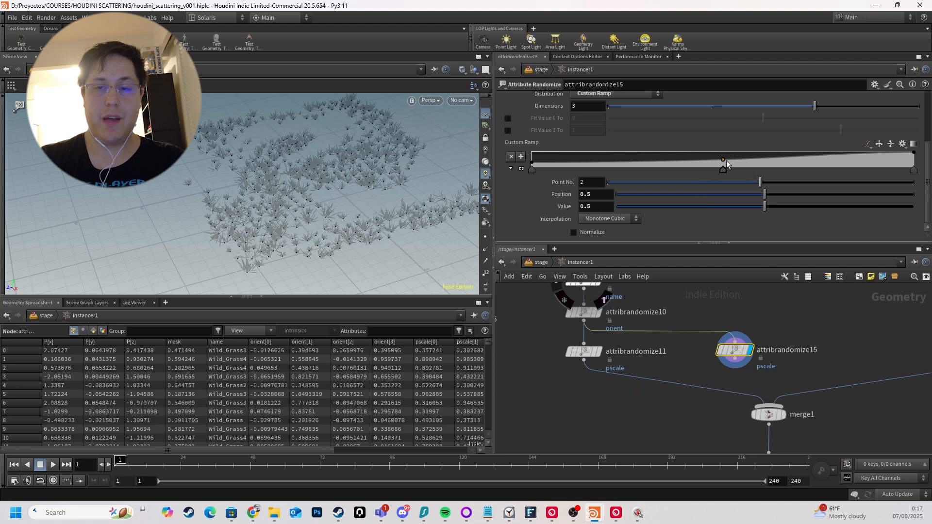
left_click_drag(766, 194, 869, 203)
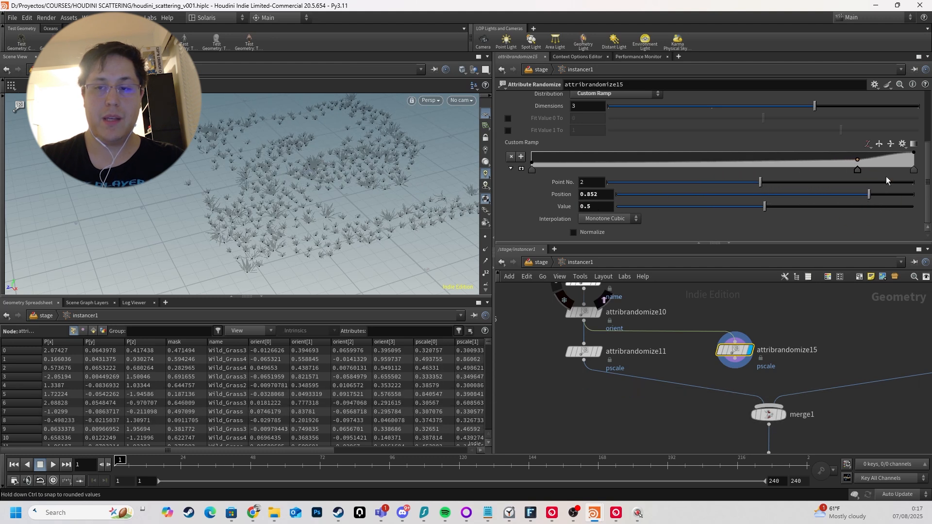
Try values of 5 and 3 for the custom ramp's last point, and settle on 2.
left_click(912, 154)
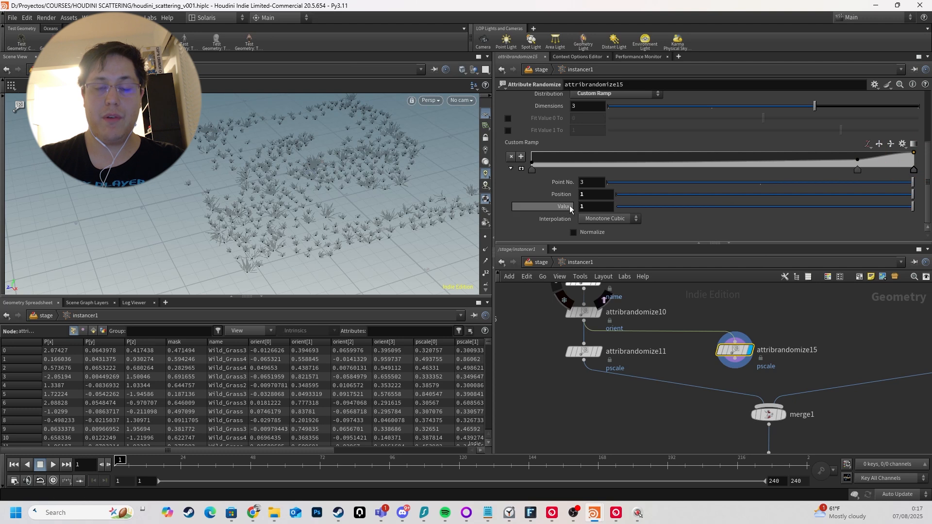
left_click(594, 208)
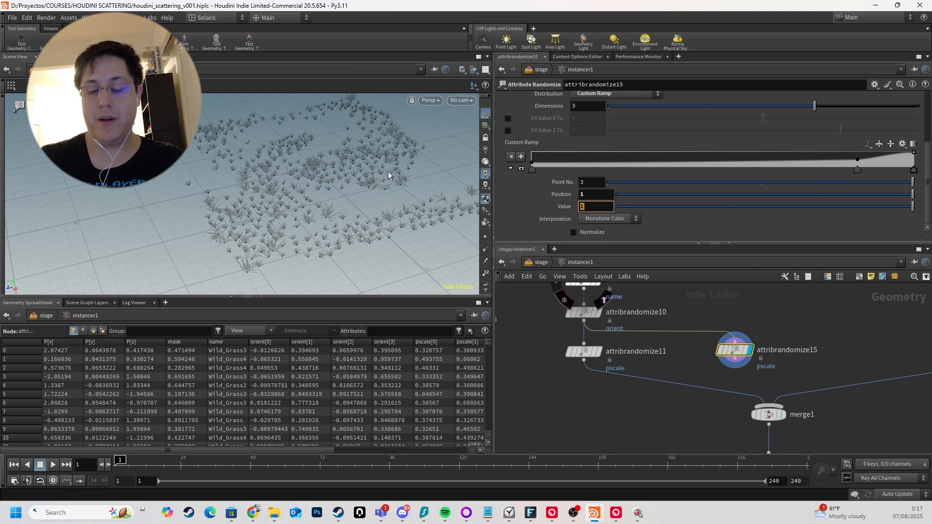
type("5")
key("Return")
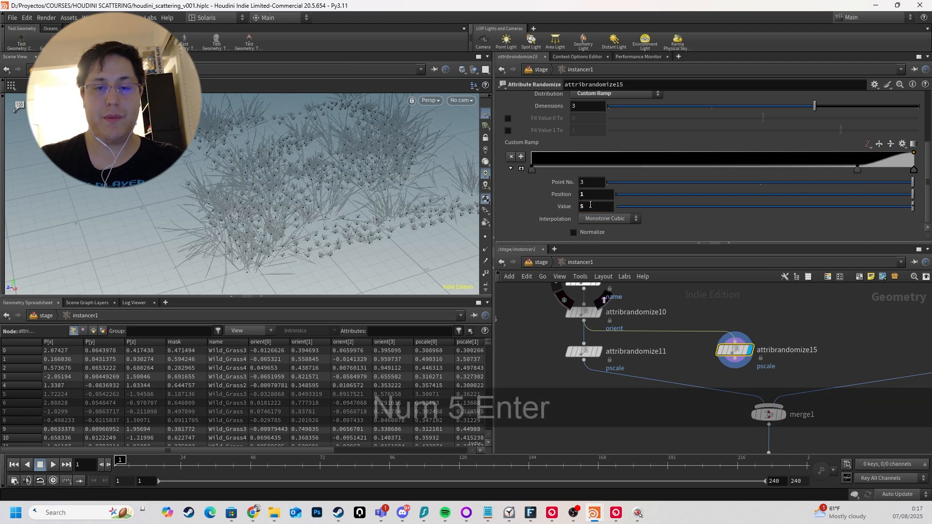
type("3")
key("Return")
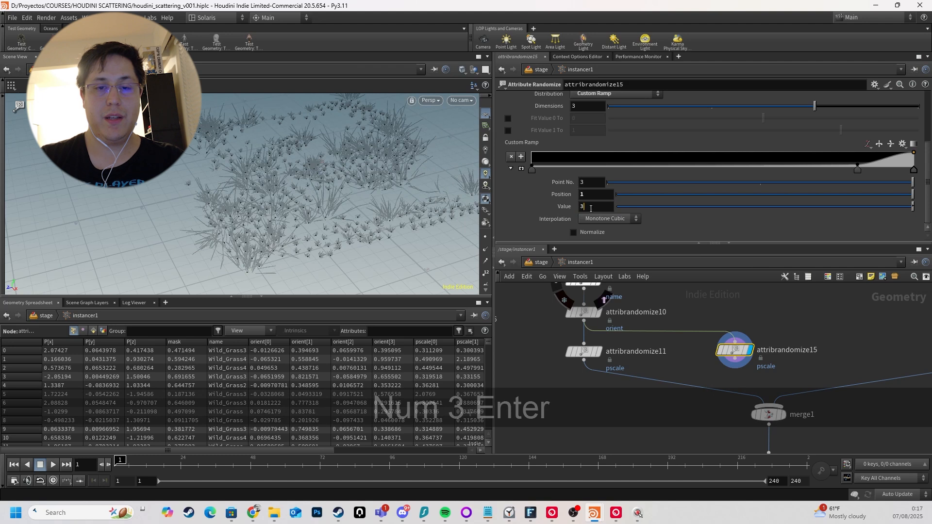
type("2")
key("Return")
left_click_drag(368, 213, 403, 182, "alt")
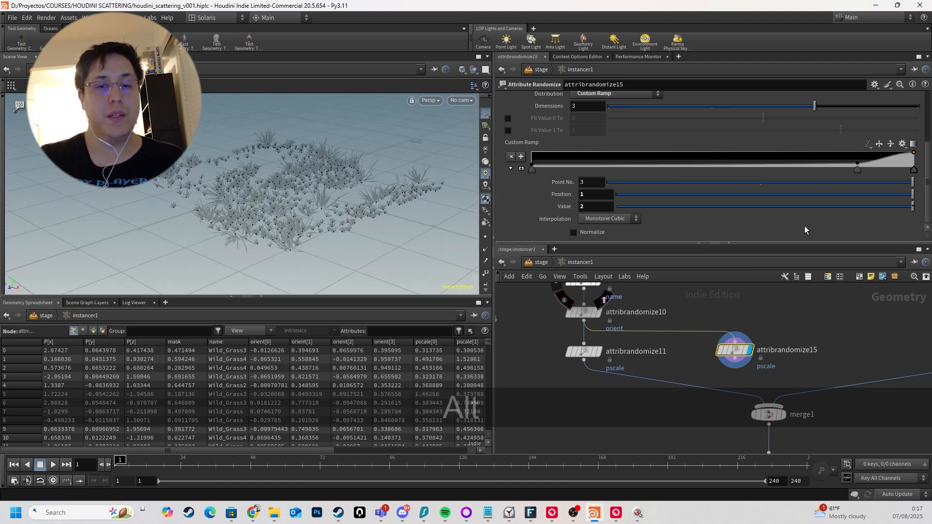
Move the custom ramp's middle point to position 0.605 and check the grass scale from another angle.
left_click(858, 168)
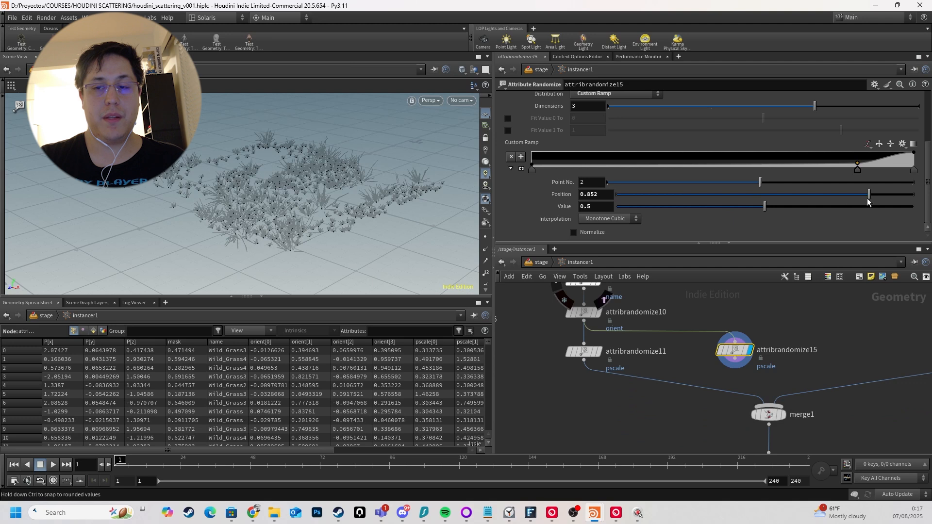
left_click_drag(869, 202, 797, 196)
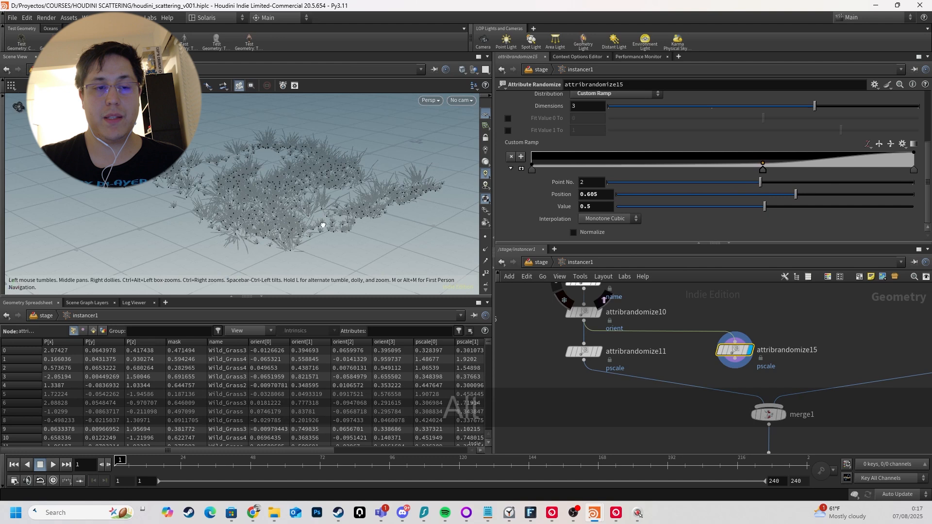
mouse_move(323, 225)
left_mouse_down()
mouse_move(340, 228)
mouse_move(331, 235)
mouse_move(327, 222)
left_mouse_up()
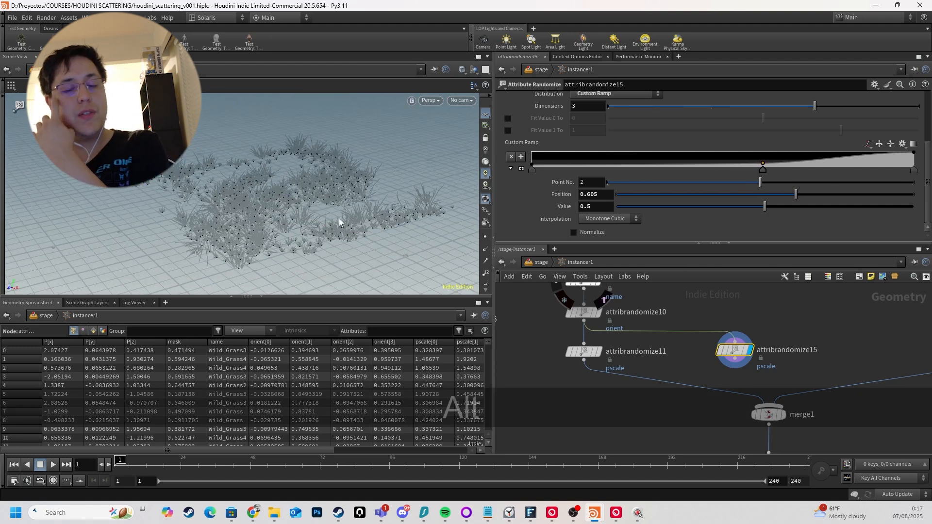
Try the Constant Value (not random) distribution on attribrandomize15, and switch it to Uniform (Continuous).
scroll(606, 122, "up", 2)
left_click(606, 116)
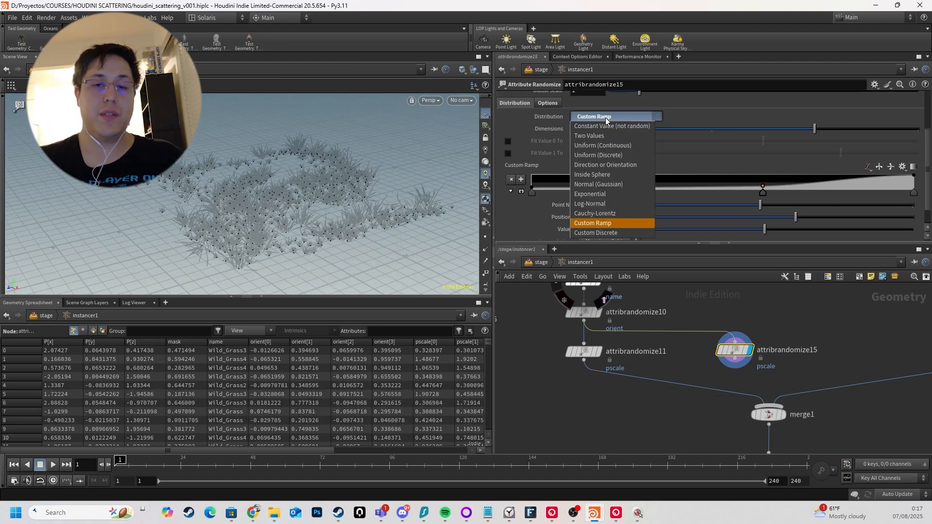
left_click(615, 127)
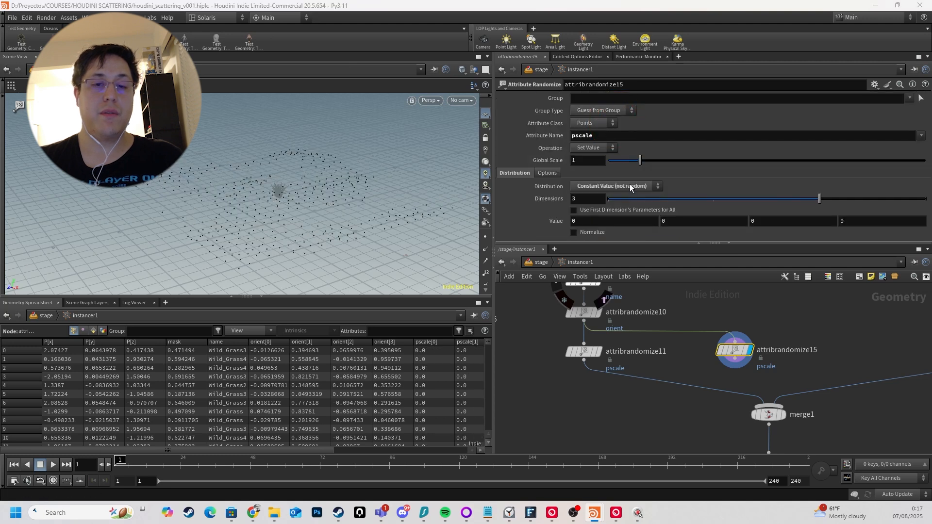
left_click(613, 186)
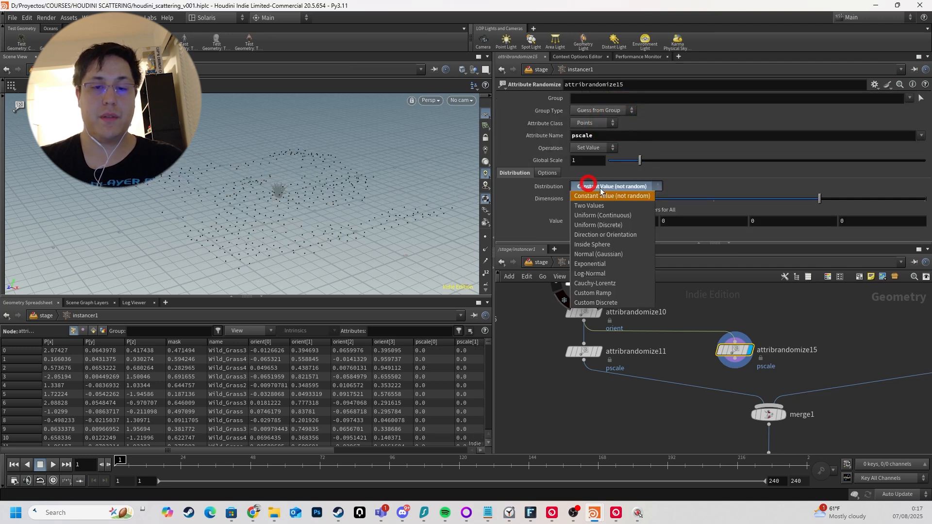
left_click(621, 216)
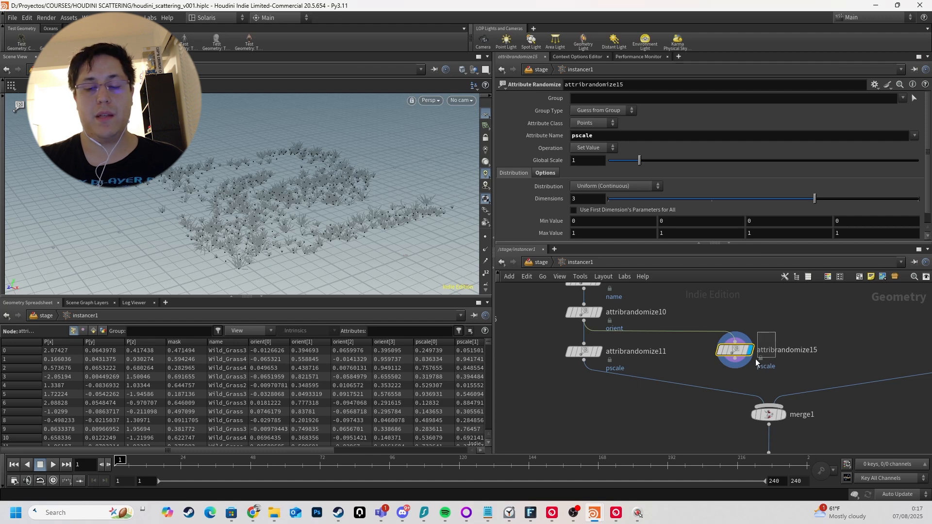
Delete attribrandomize15 and display the EXAMPLE null below merge1.
key("Delete")
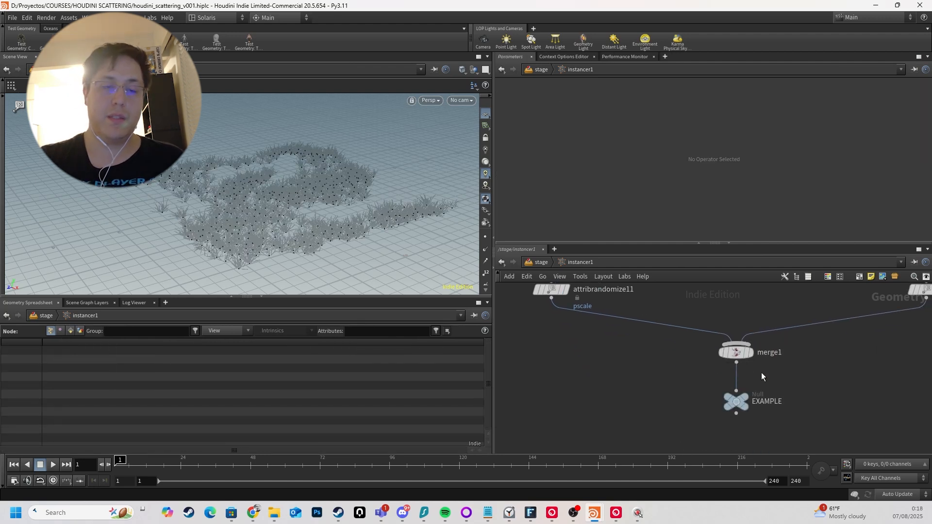
key("r")
left_click(767, 354)
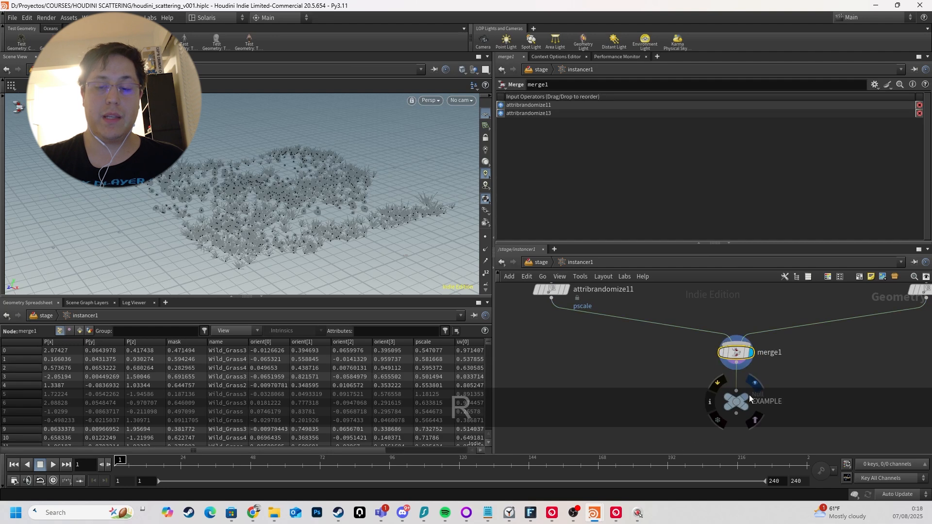
left_click(750, 396)
mouse_move(145, 192)
left_mouse_down("alt")
mouse_move(160, 207)
mouse_move(160, 184)
left_mouse_up("alt")
key("alt+w")
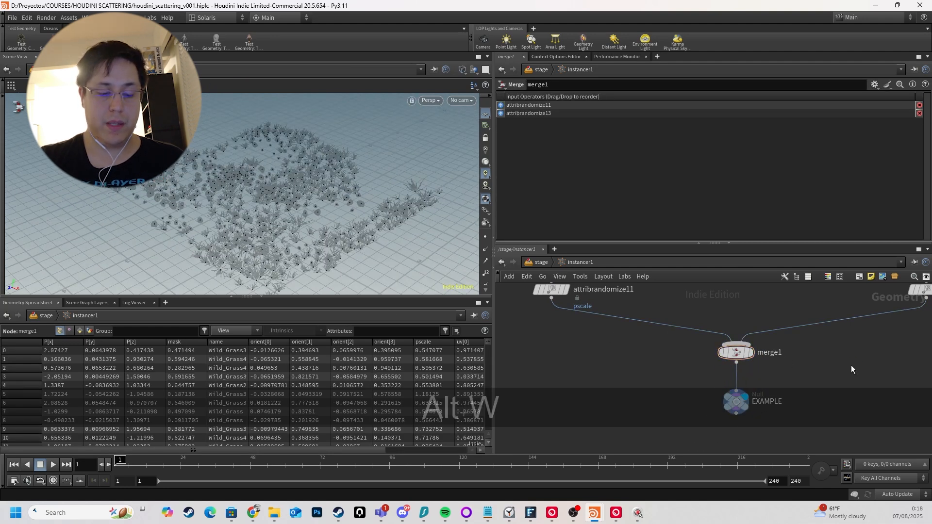
Leave the instancer1 network for the stage level and display the lighting graft stages node.
key("u")
scroll(689, 405, "down", 10)
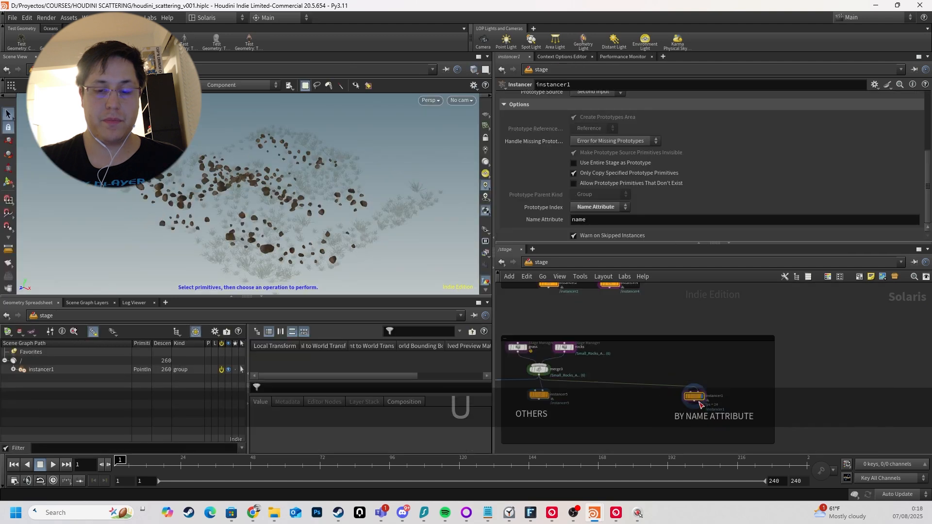
scroll(570, 393, "up", 4)
scroll(627, 408, "up", 4)
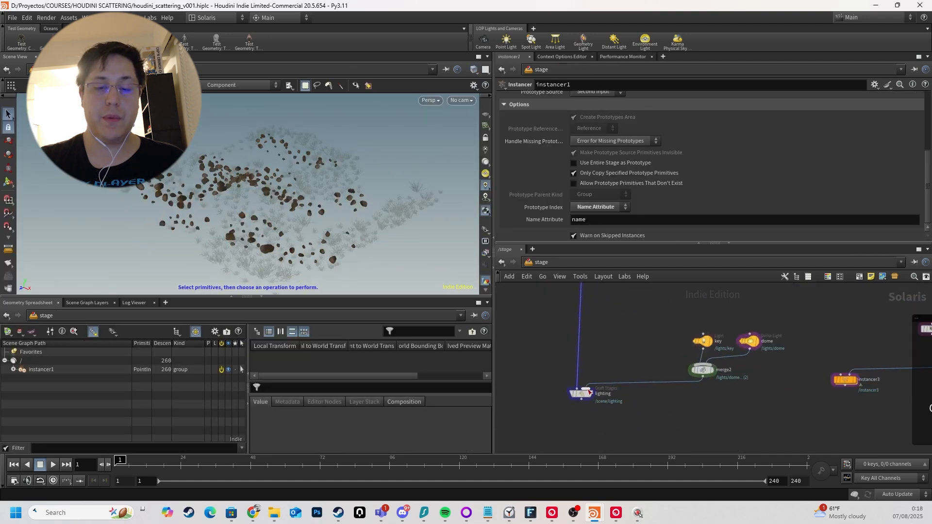
left_click(590, 393)
Look through the camera /scene/cameras/cameras/render_camera in the viewport.
left_click(460, 100)
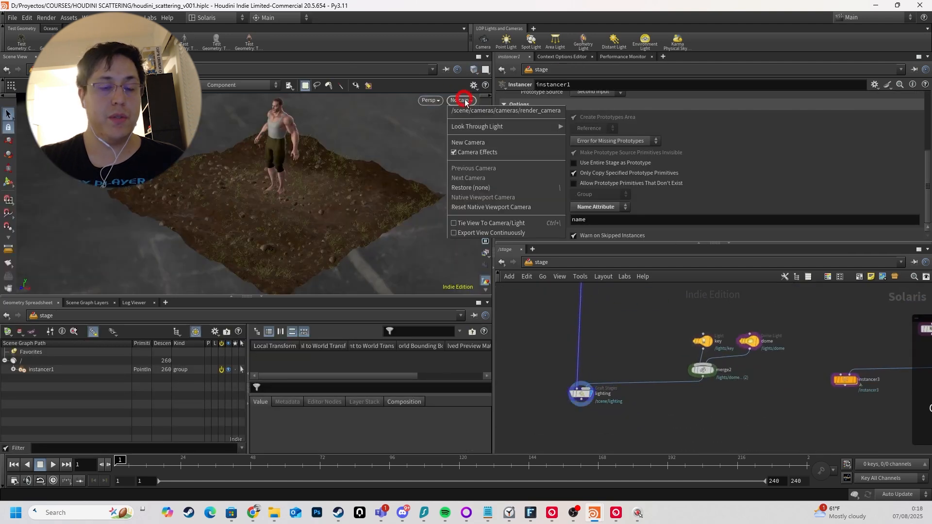
left_click(473, 110)
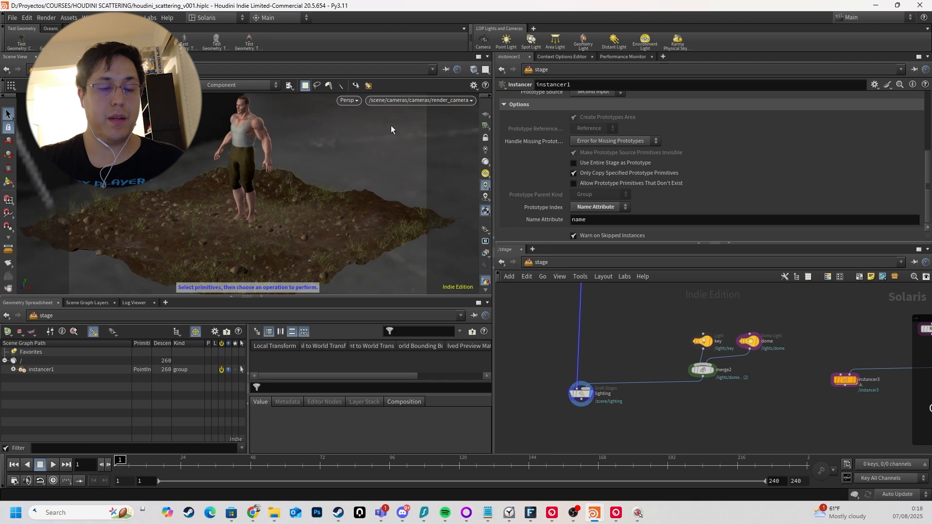
left_click(346, 100)
left_click(380, 159)
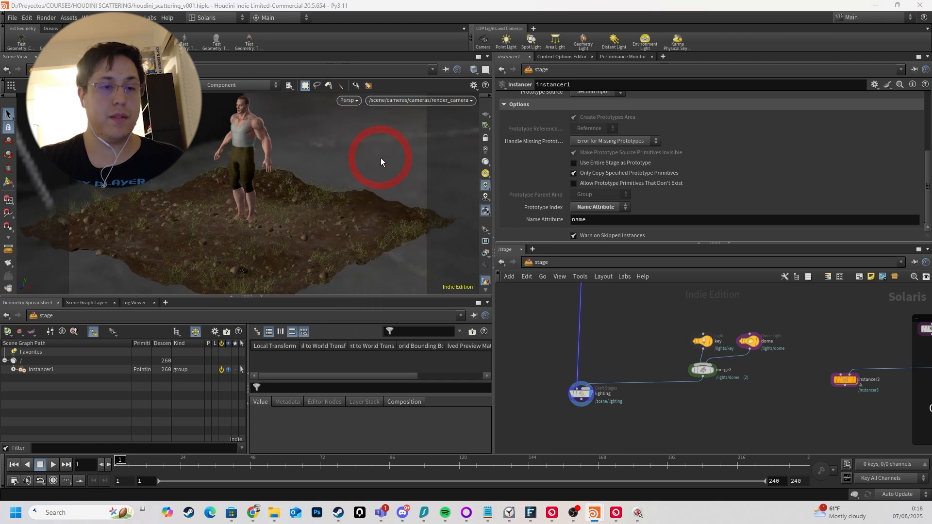